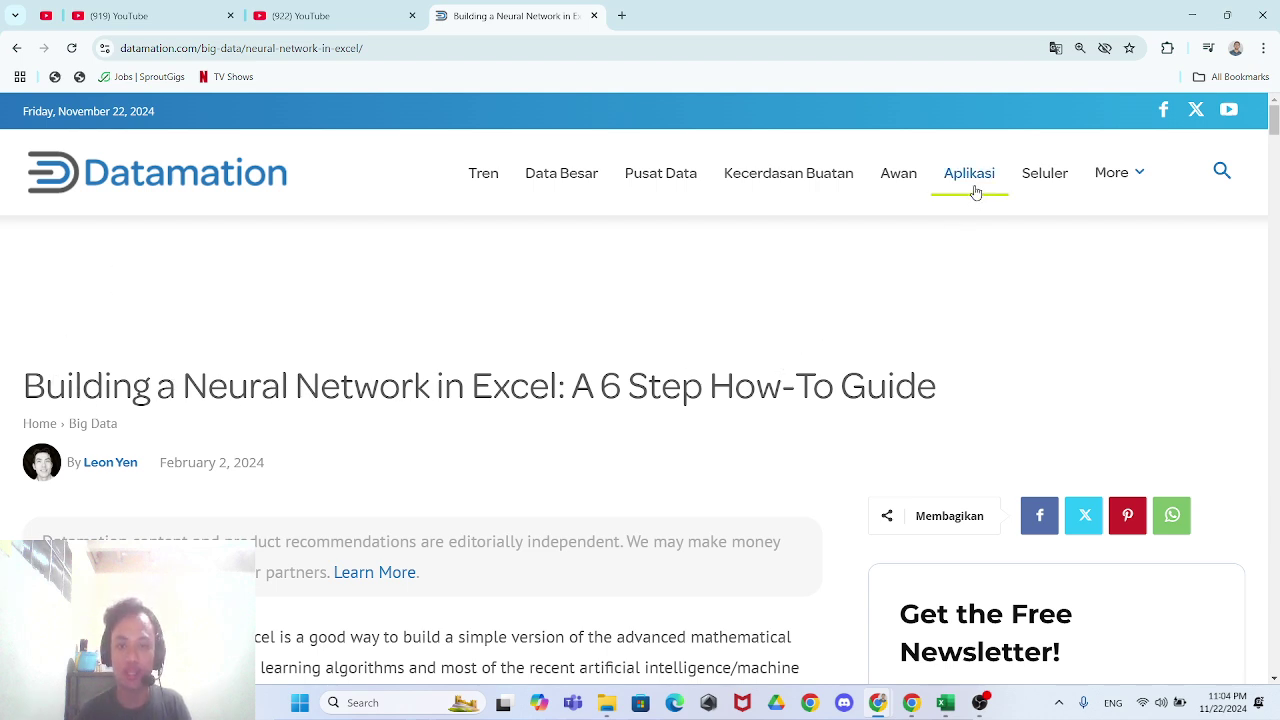
- Translate the Datamation article on building a neural network in Excel from English into Indonesian
left_click(1073, 52)
left_click(1055, 48)
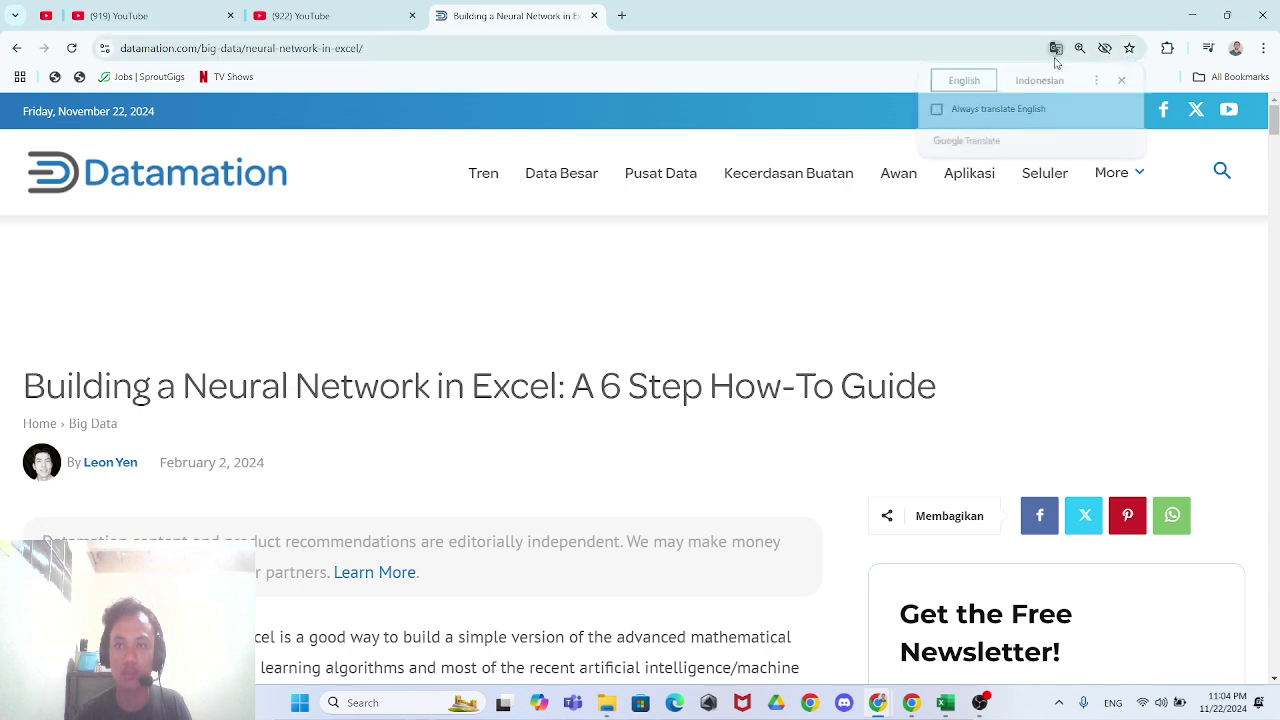
left_click(1040, 80)
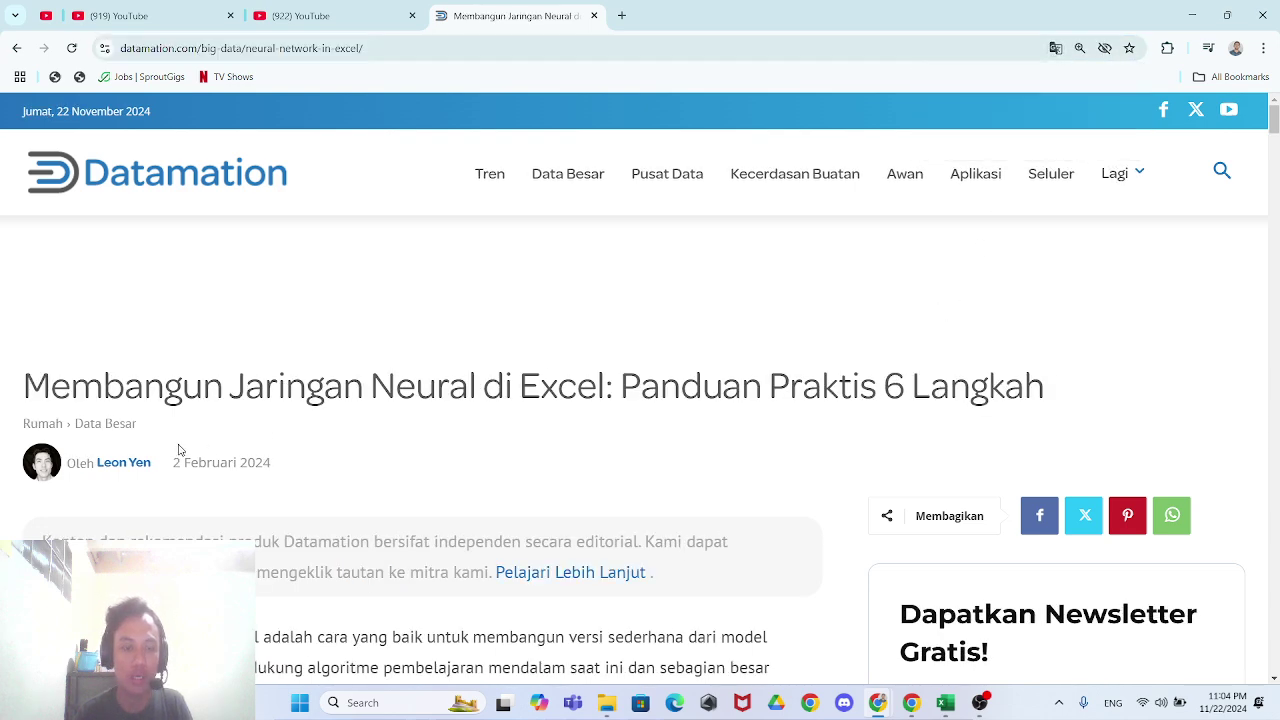
- Read the article's introduction and examine the sample table with three inputs and one output
scroll(172, 318, "down", 1)
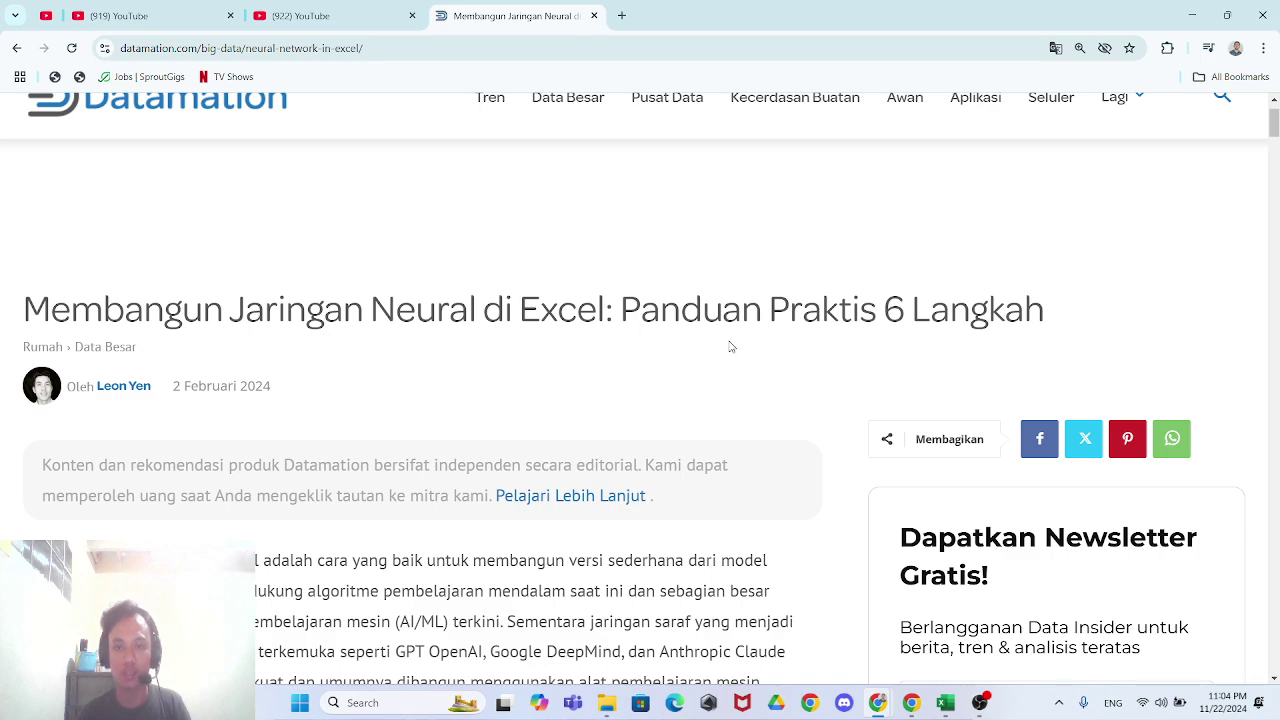
scroll(831, 339, "down", 7)
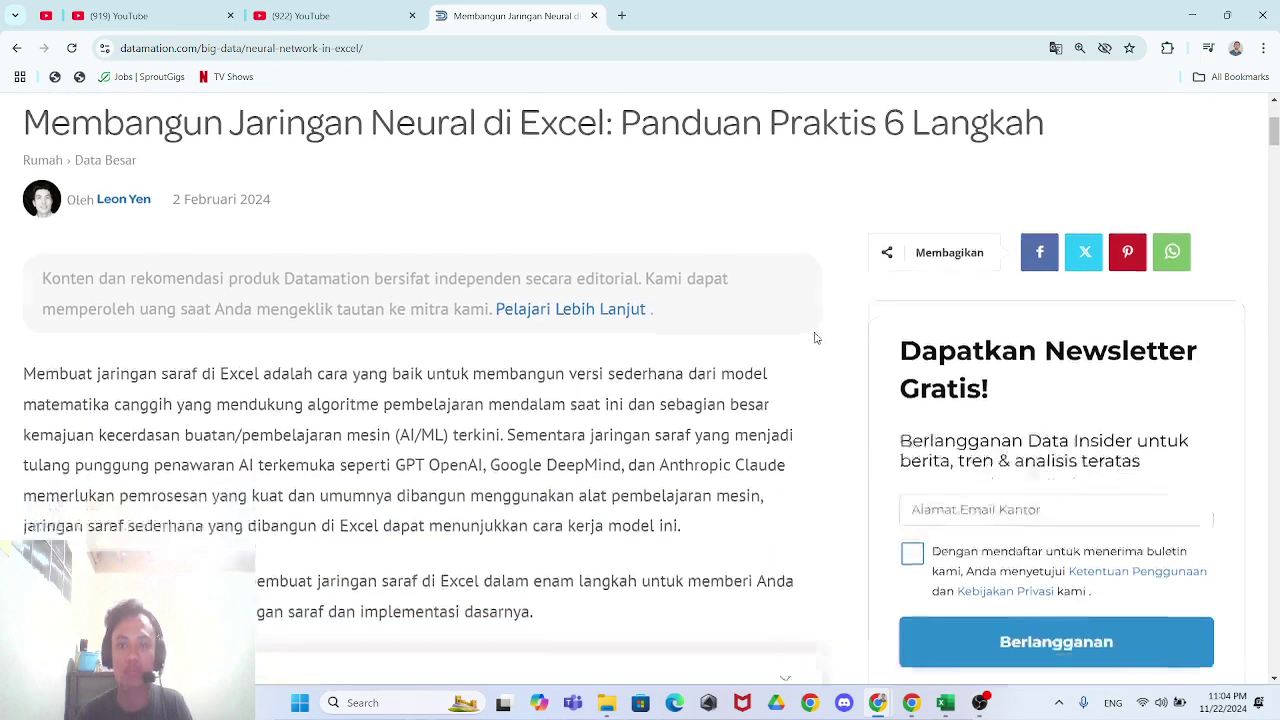
scroll(323, 286, "up", 1)
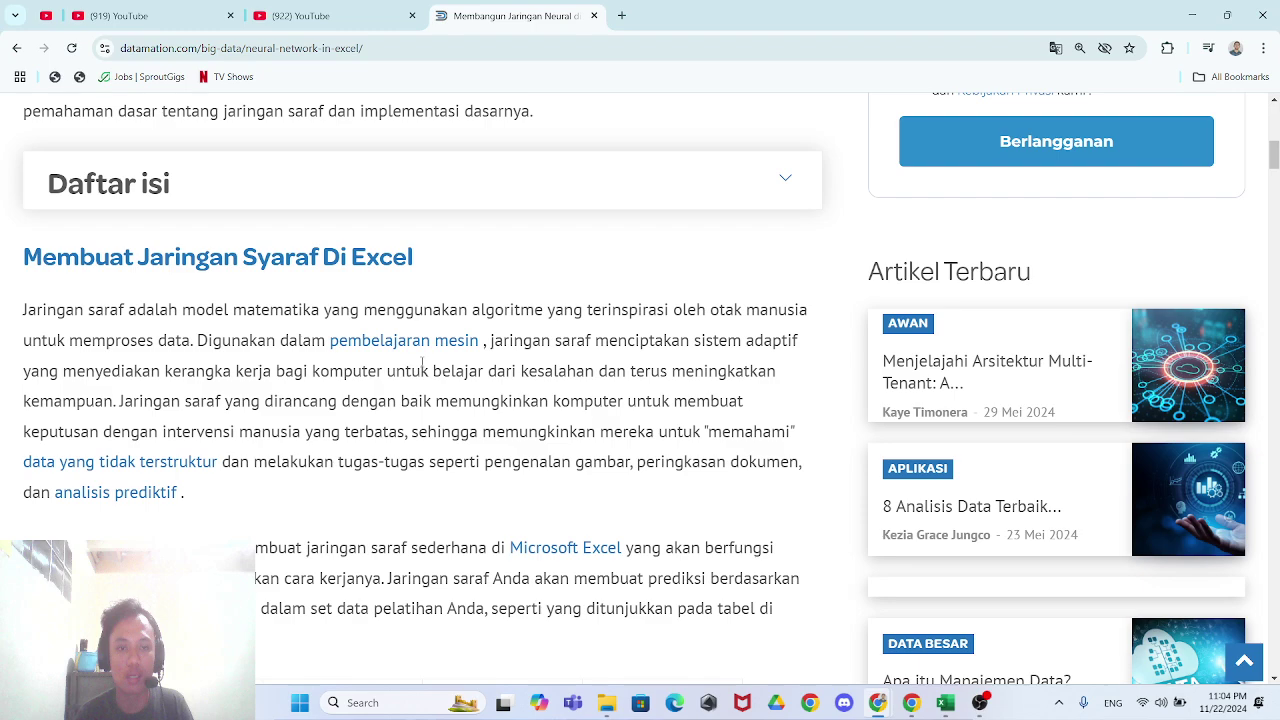
scroll(490, 422, "down", 3)
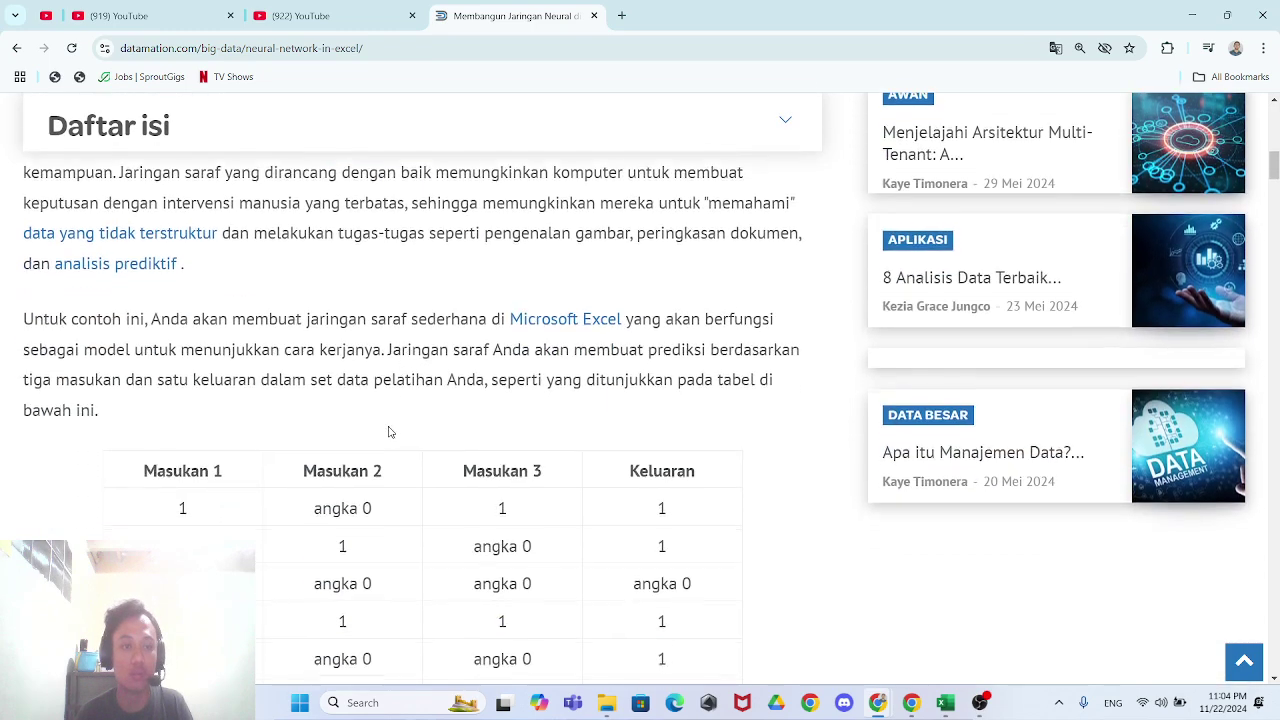
scroll(366, 503, "down", 3)
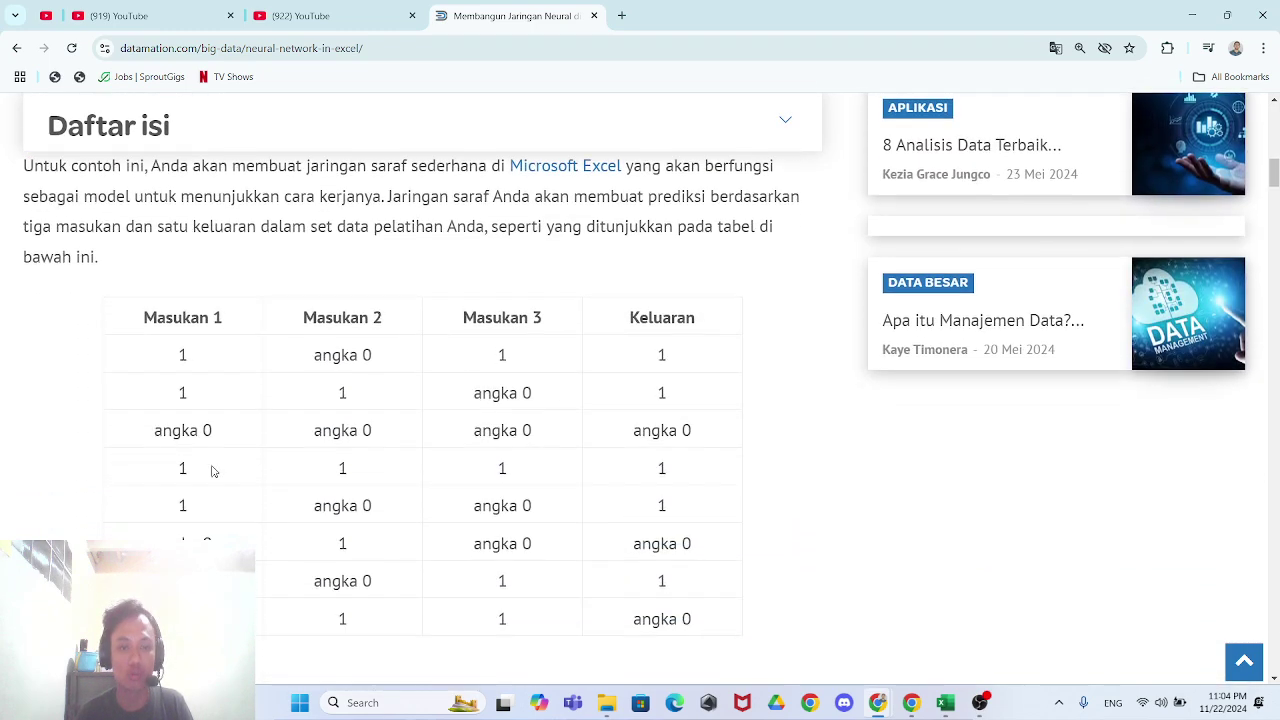
scroll(189, 394, "up", 2)
left_click_drag(130, 400, 580, 544)
scroll(580, 571, "down", 2)
scroll(580, 544, "up", 2)
left_click(291, 360)
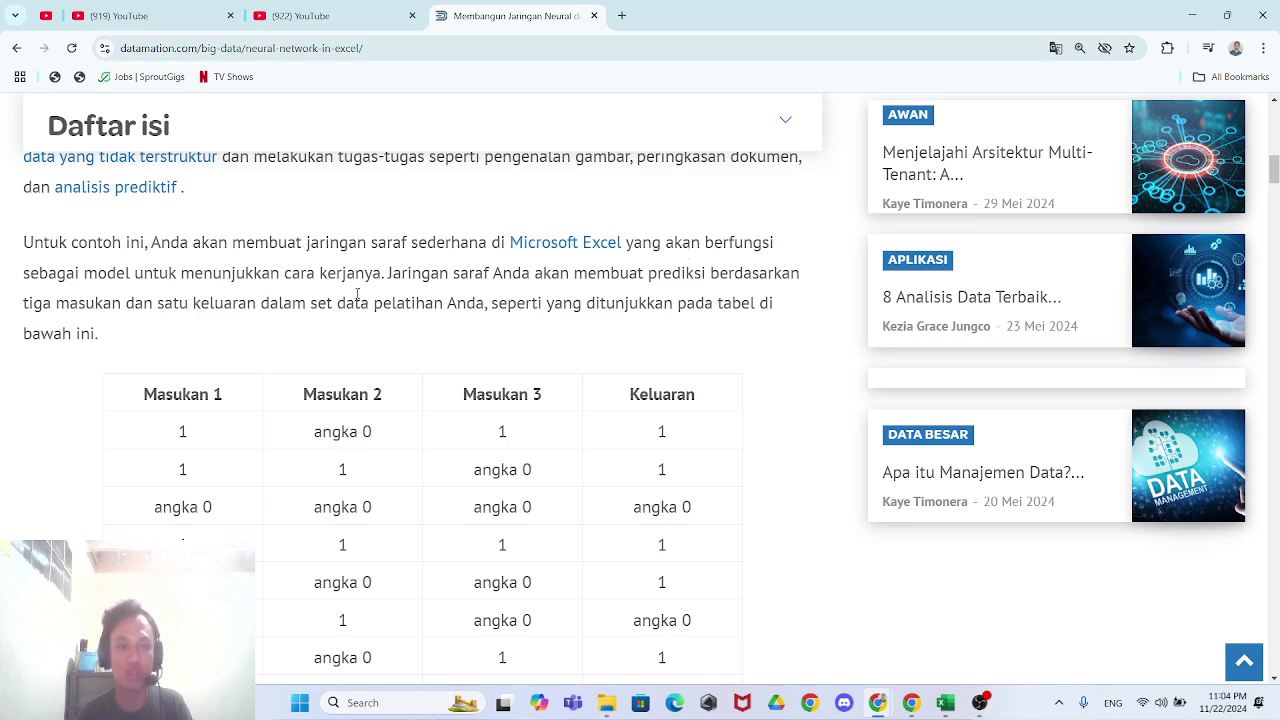
scroll(519, 318, "down", 2)
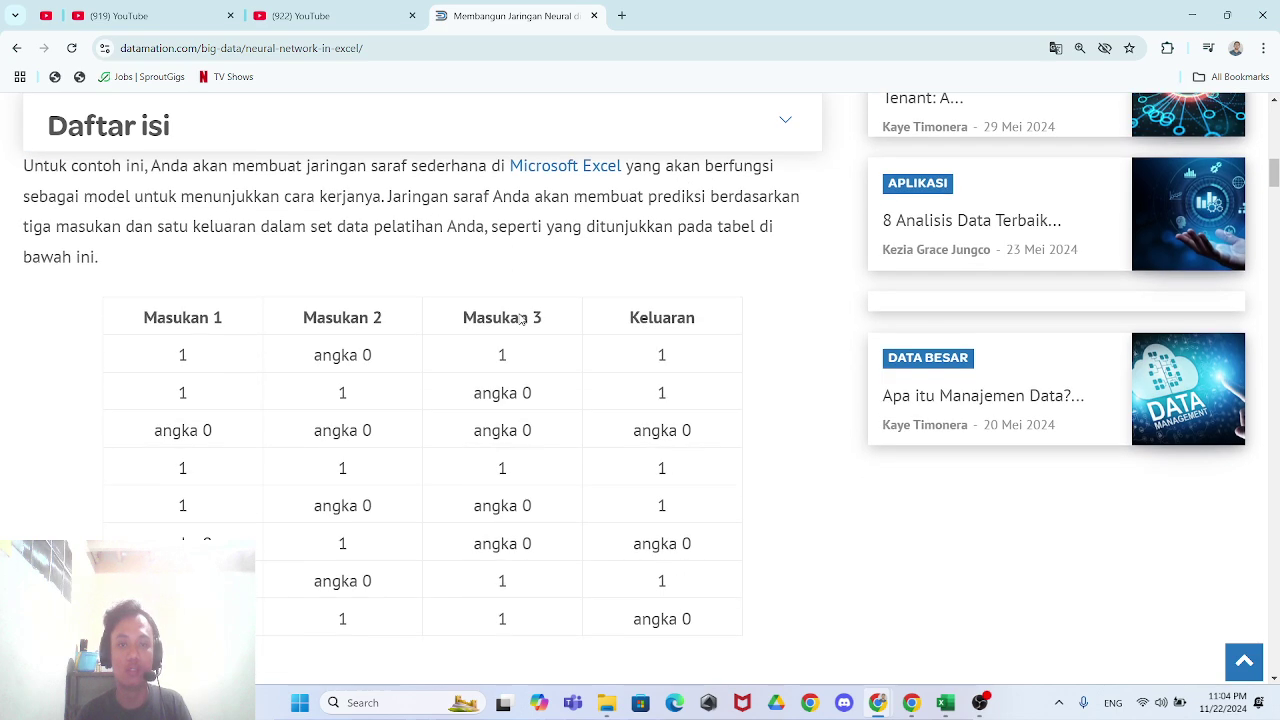
scroll(551, 310, "up", 2)
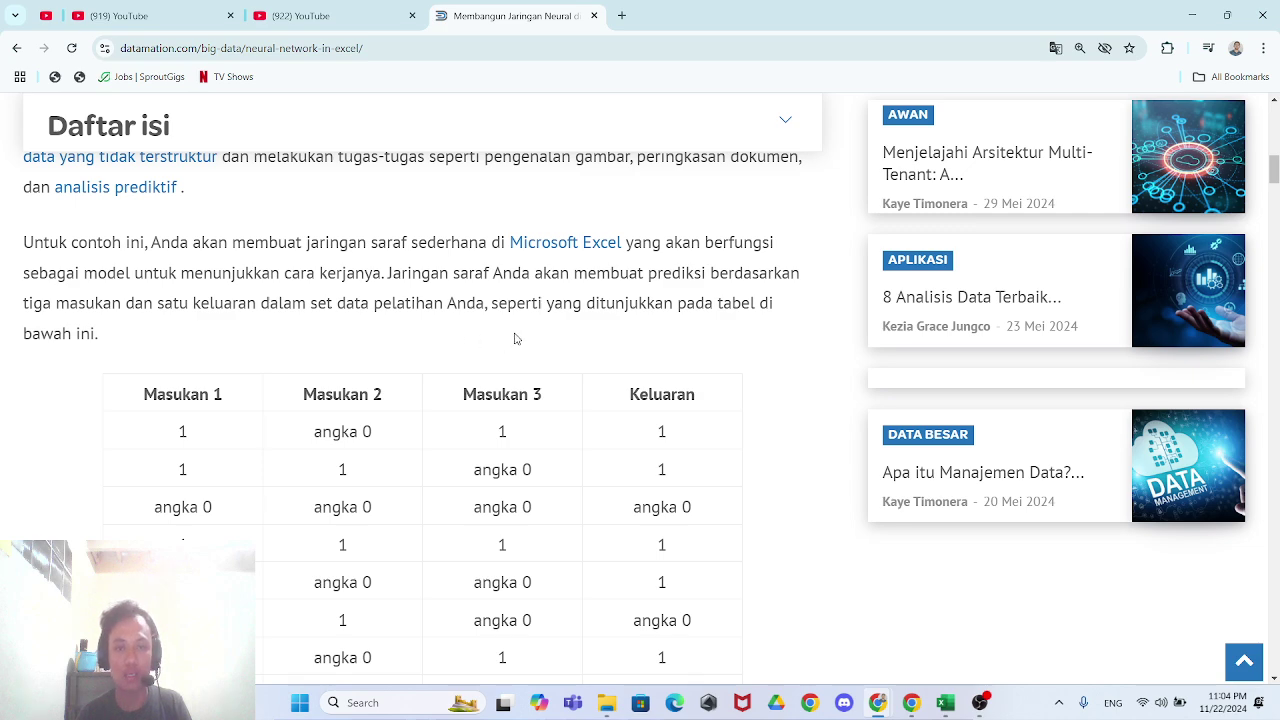
scroll(620, 345, "down", 3)
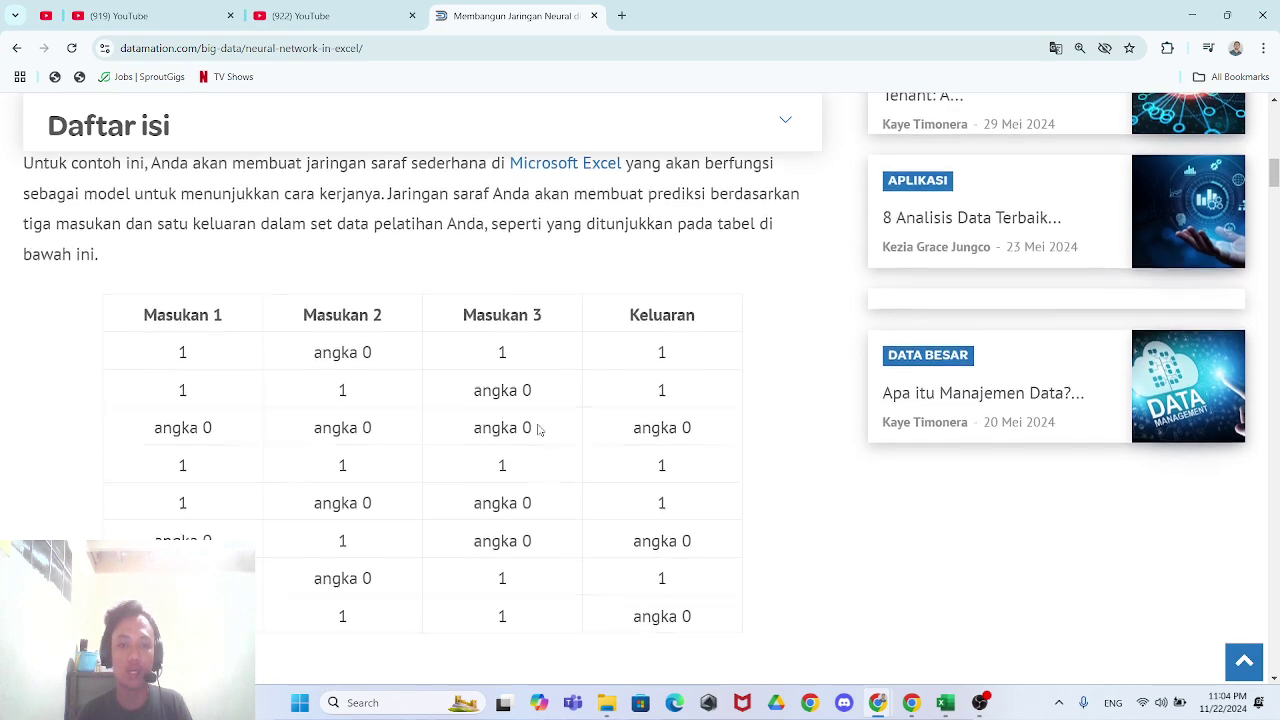
- Read the Step 1 instructions on preparing training data and examine the example spreadsheet in Figure 1
scroll(505, 418, "down", 3)
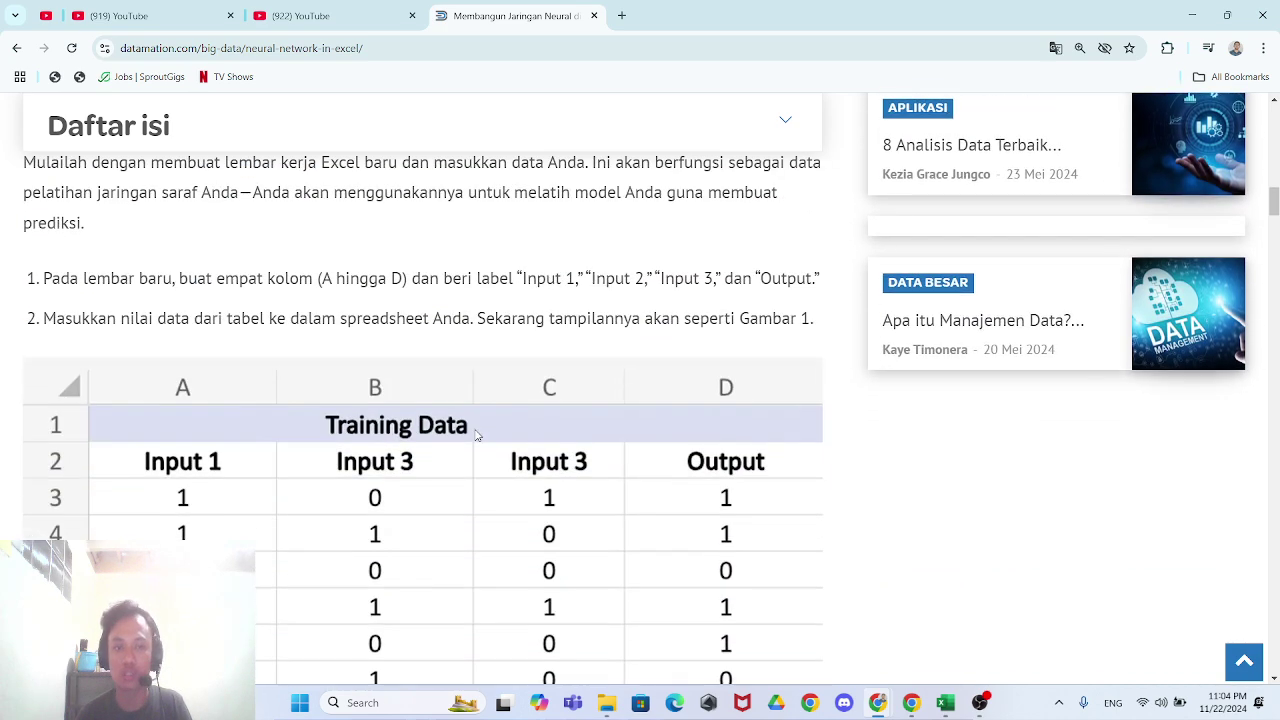
scroll(320, 402, "down", 1)
scroll(122, 315, "up", 1)
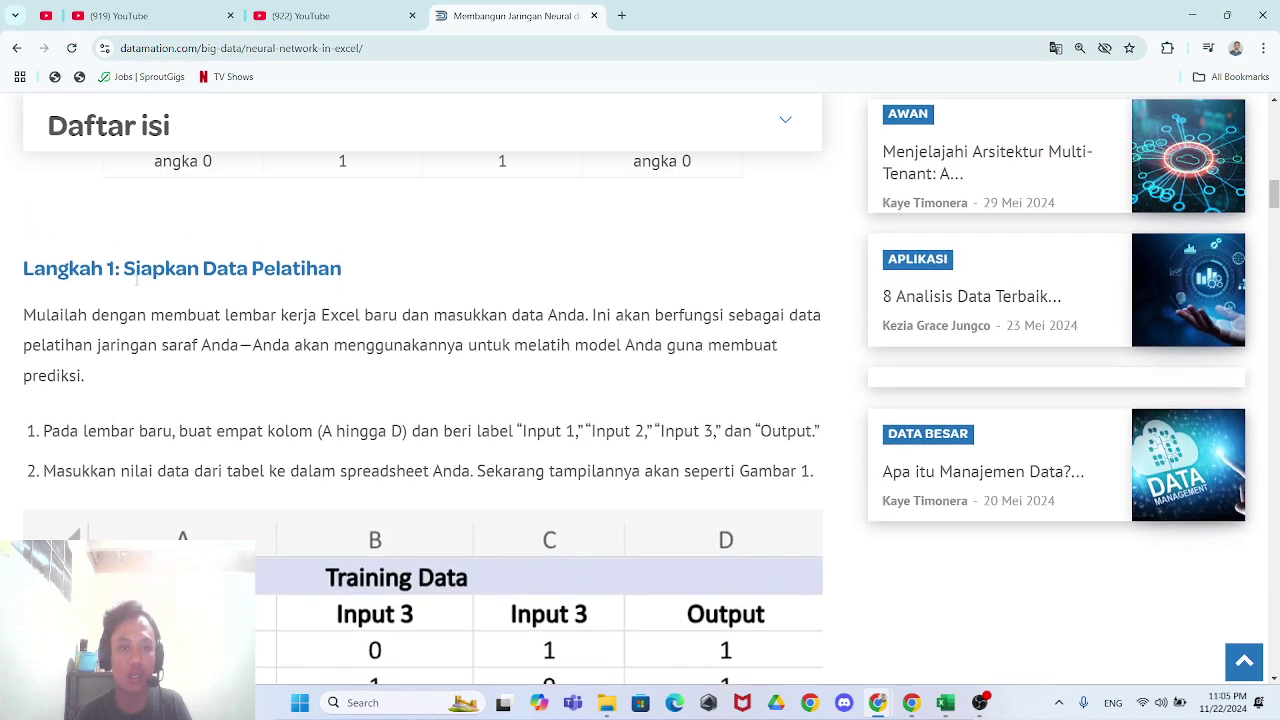
scroll(146, 323, "down", 3)
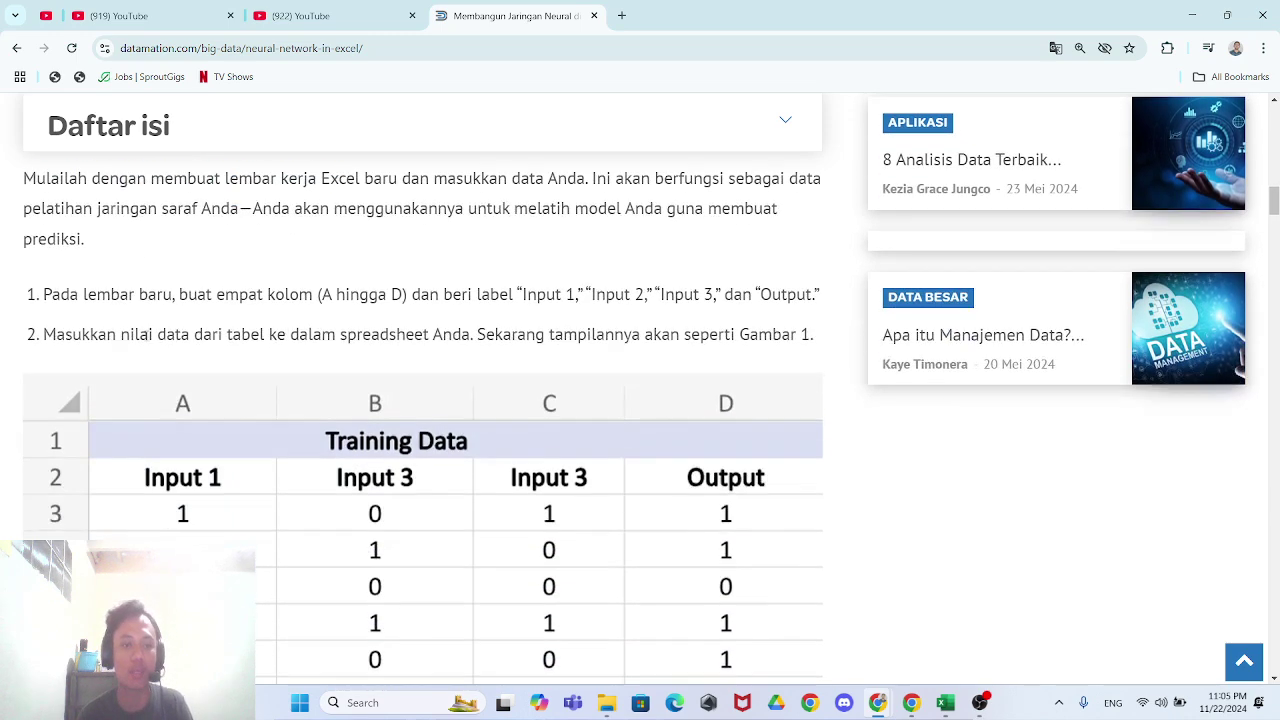
scroll(150, 351, "up", 1)
scroll(257, 381, "down", 1)
scroll(257, 381, "up", 1)
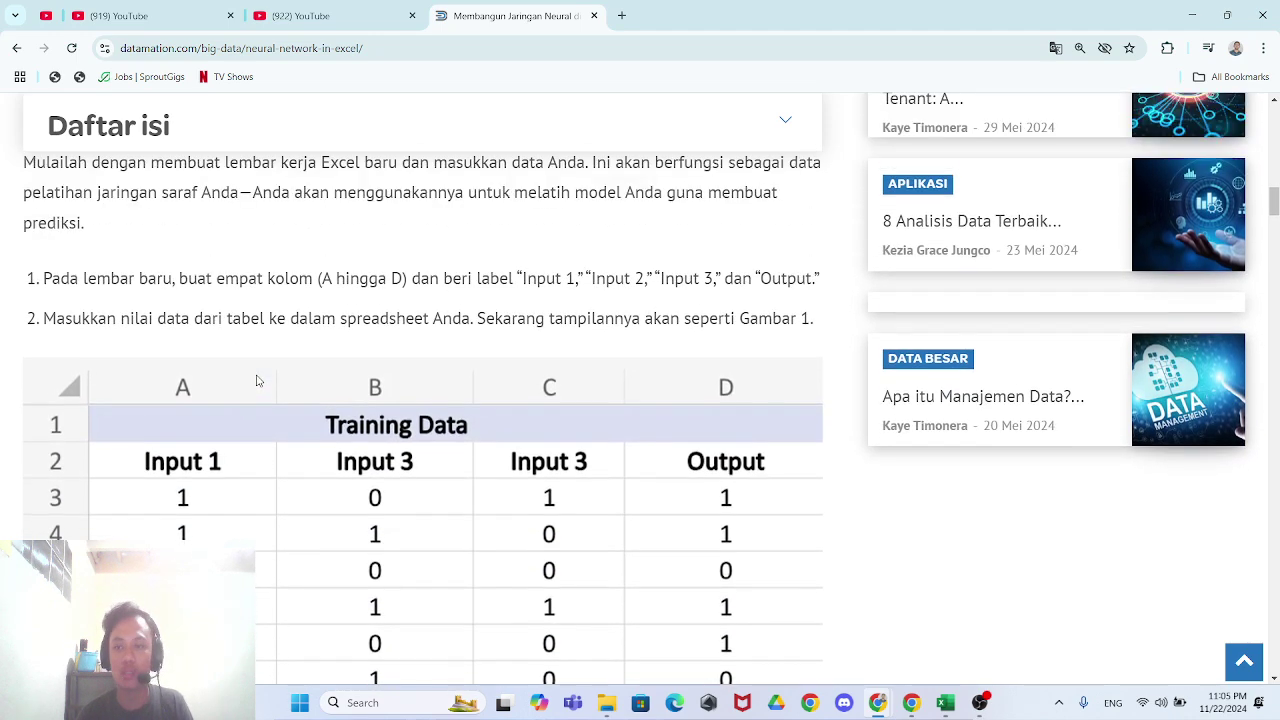
scroll(183, 360, "down", 1)
scroll(150, 352, "up", 1)
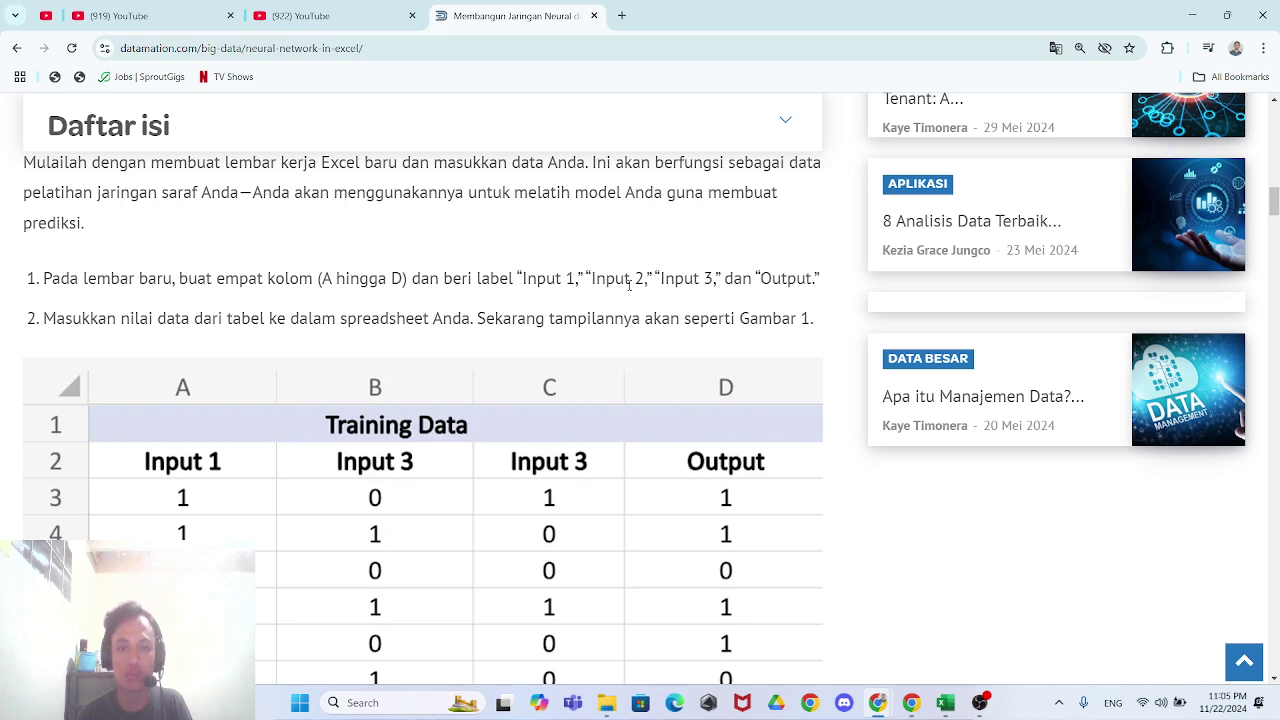
scroll(776, 310, "down", 1)
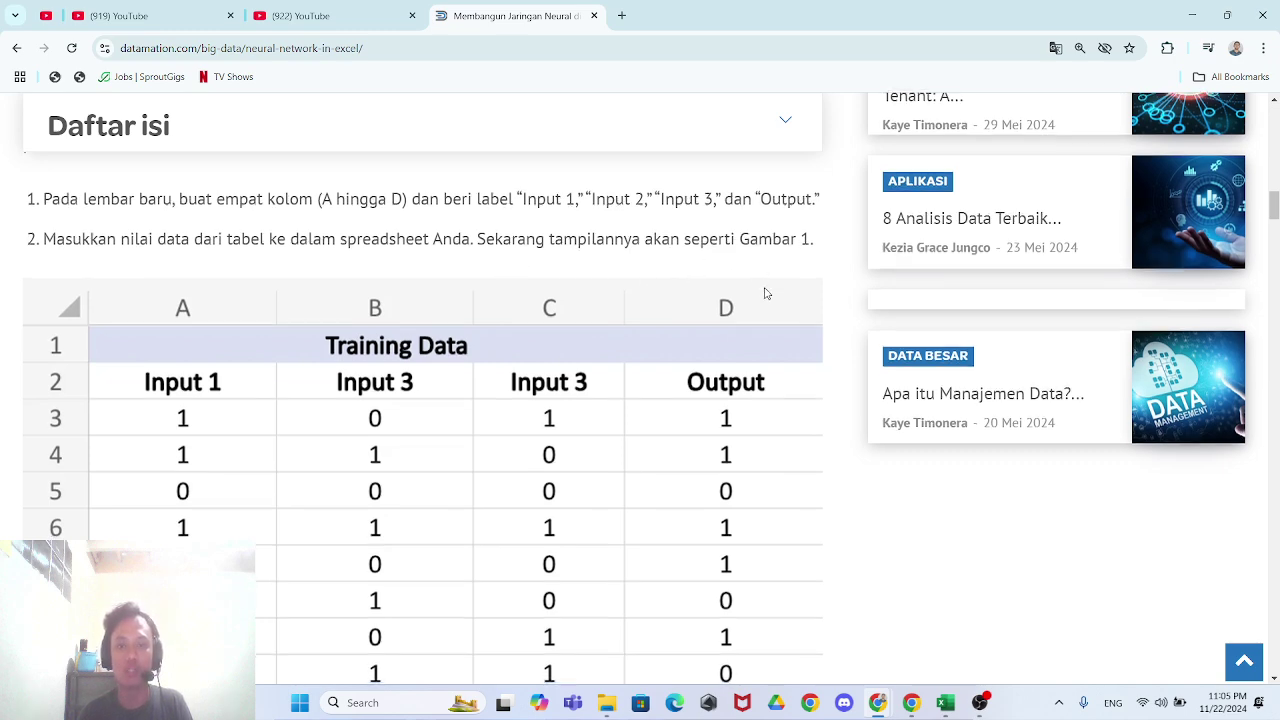
scroll(745, 290, "down", 1)
scroll(560, 390, "down", 1)
scroll(571, 414, "up", 1)
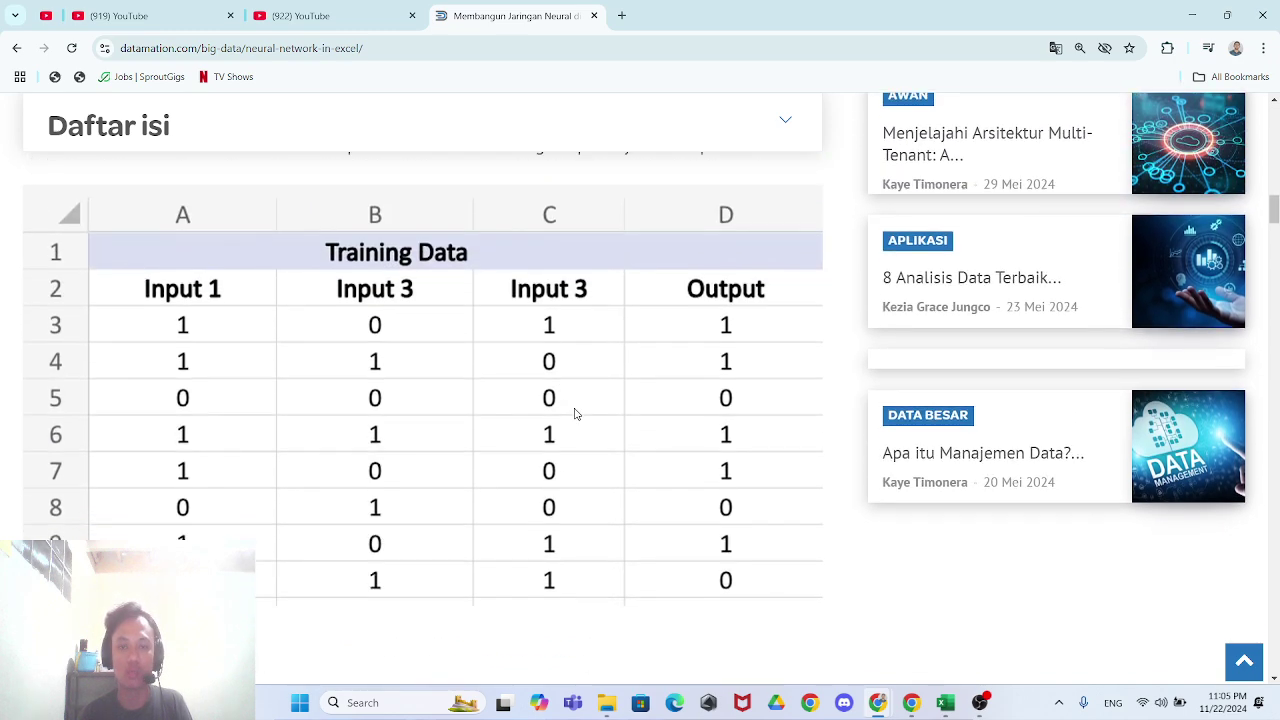
- Switch to the Percobaan1 workbook in Excel and select cell A1 of the blank sheet
key("alt+Tab")
left_click(979, 702)
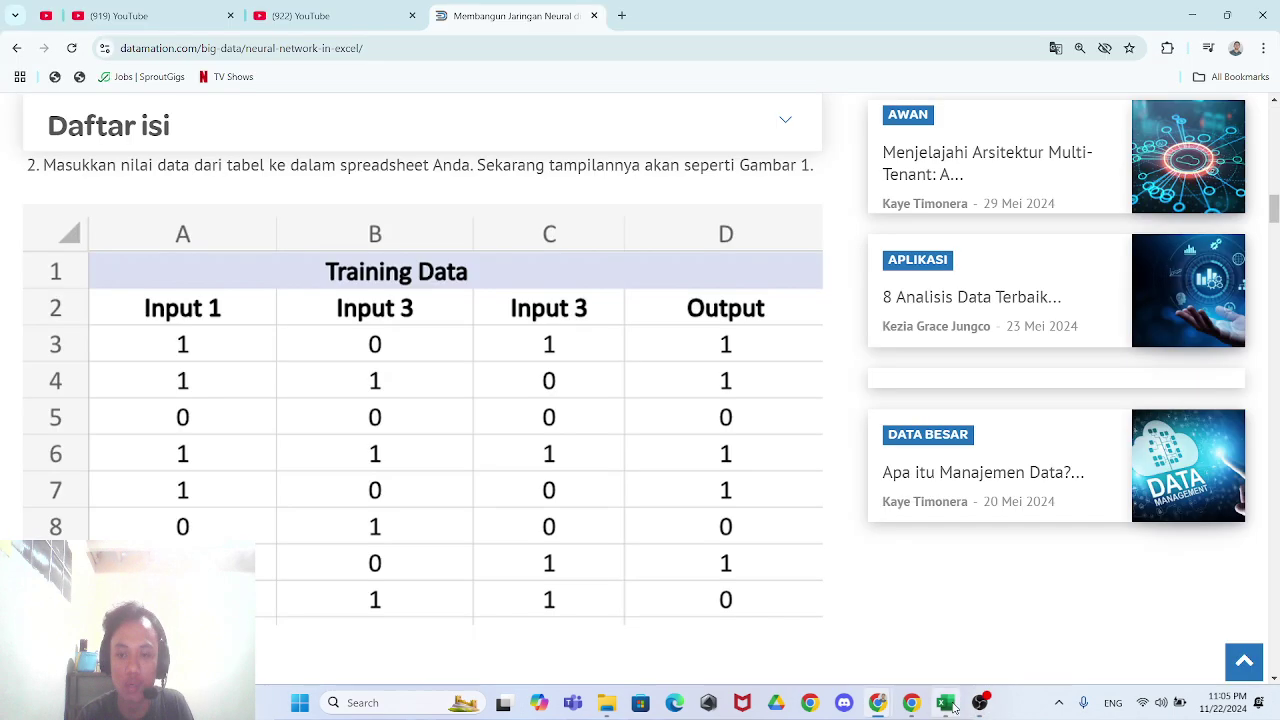
left_click(944, 702)
left_click(704, 408)
left_click(51, 200)
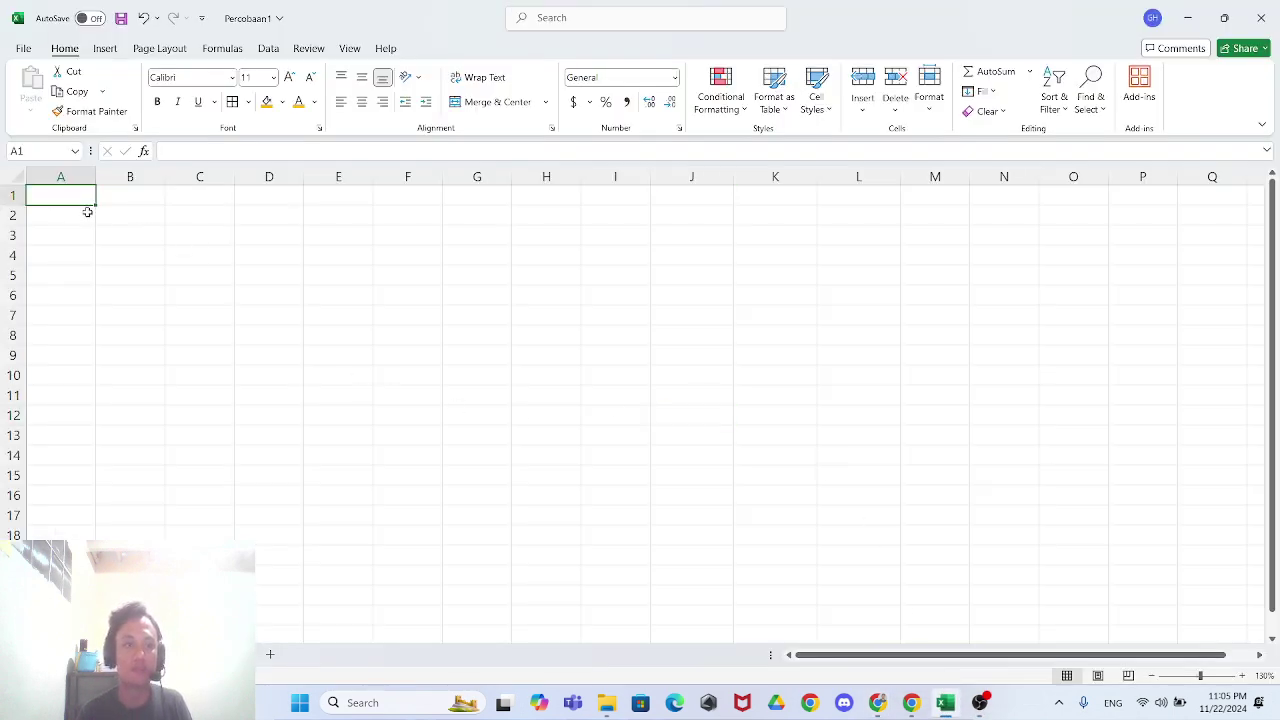
- Copy the training data table A1:D10 from the completed sheet into the blank sheet, starting at cell A1
left_click(113, 215)
left_click(69, 197)
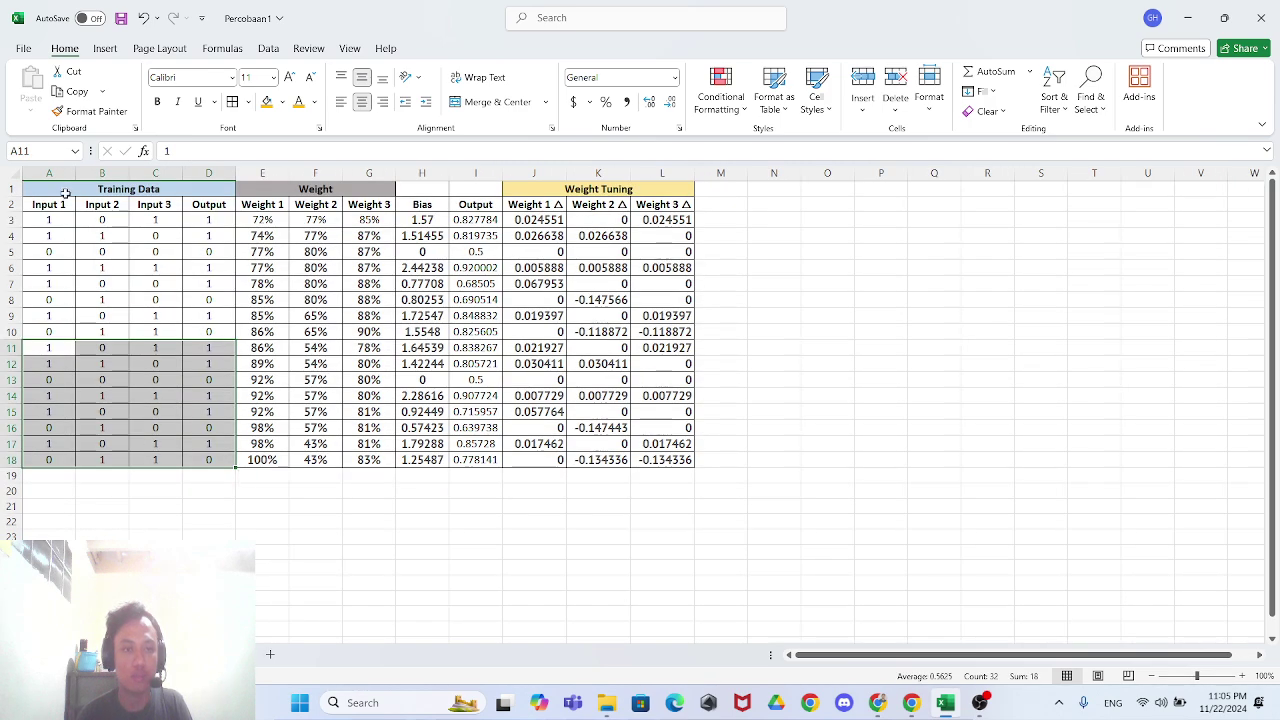
left_click(63, 190)
left_click_drag(63, 190, 92, 331)
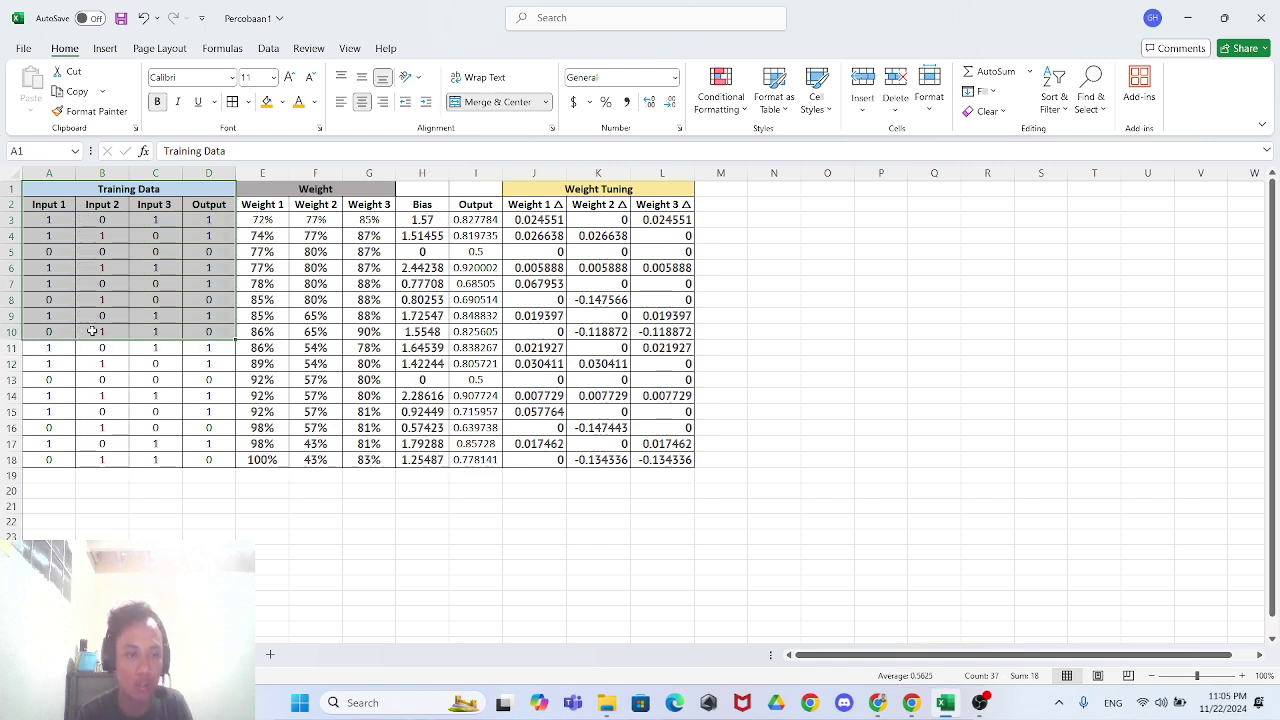
key("ctrl+c")
key("ctrl+Page_Down")
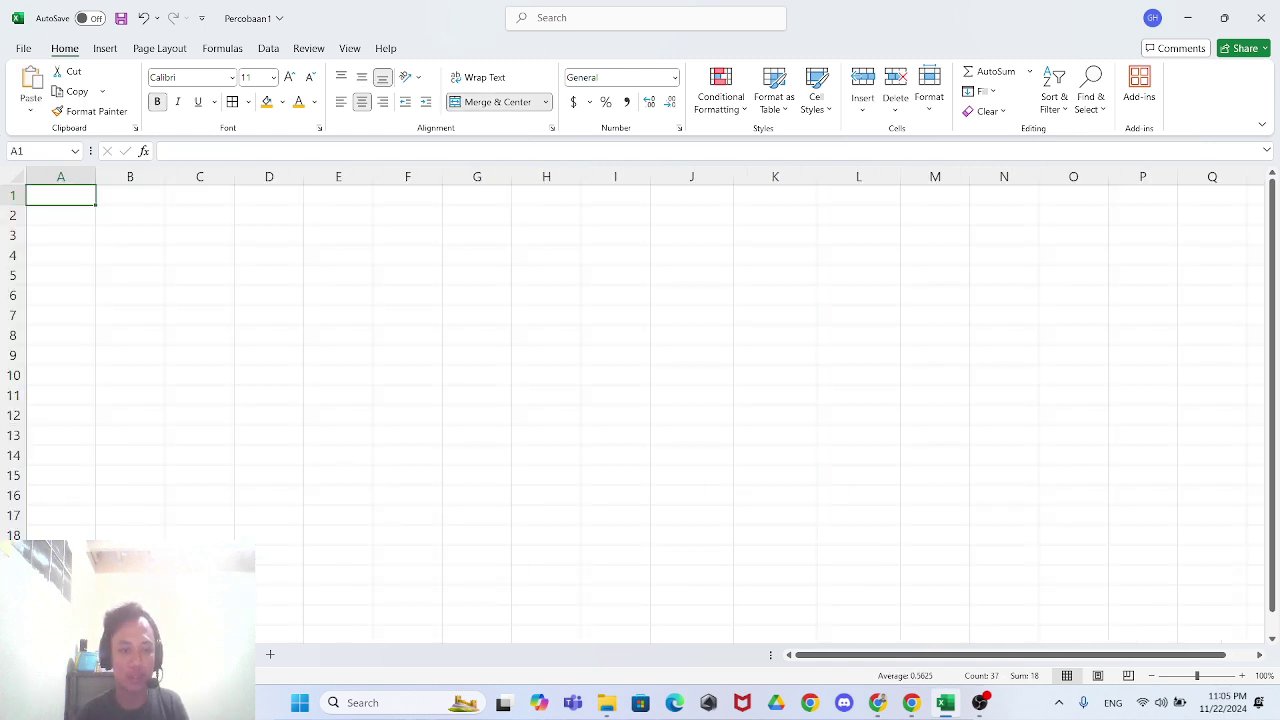
key("ctrl+v")
left_click(407, 450)
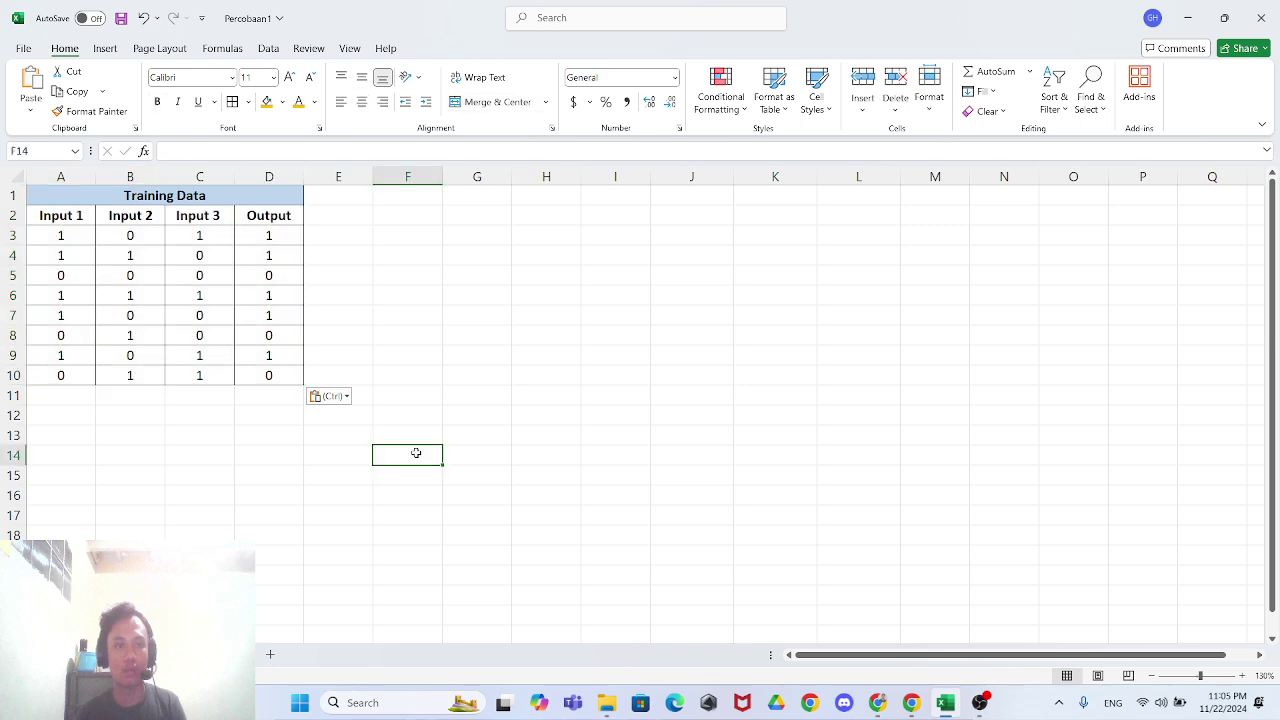
- Compare the Input and Output columns of the pasted training data with Figure 1 in the browser article
mouse_move(911, 705)
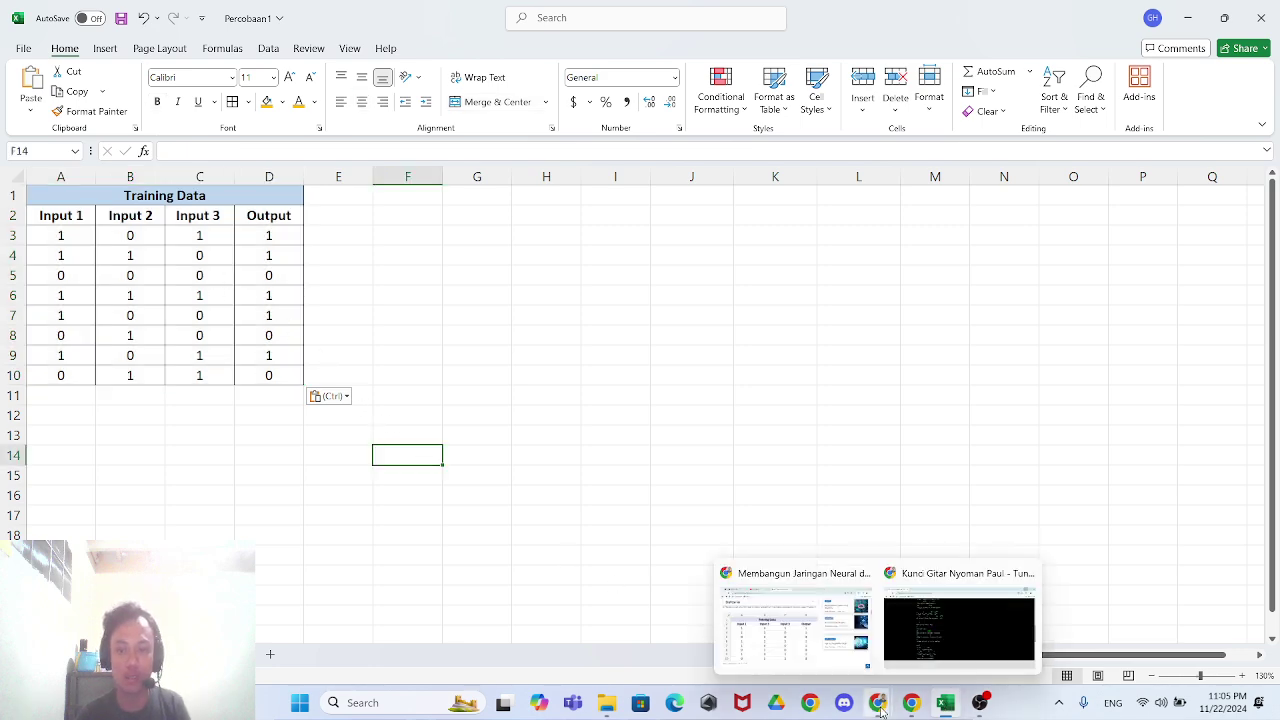
left_click(769, 640)
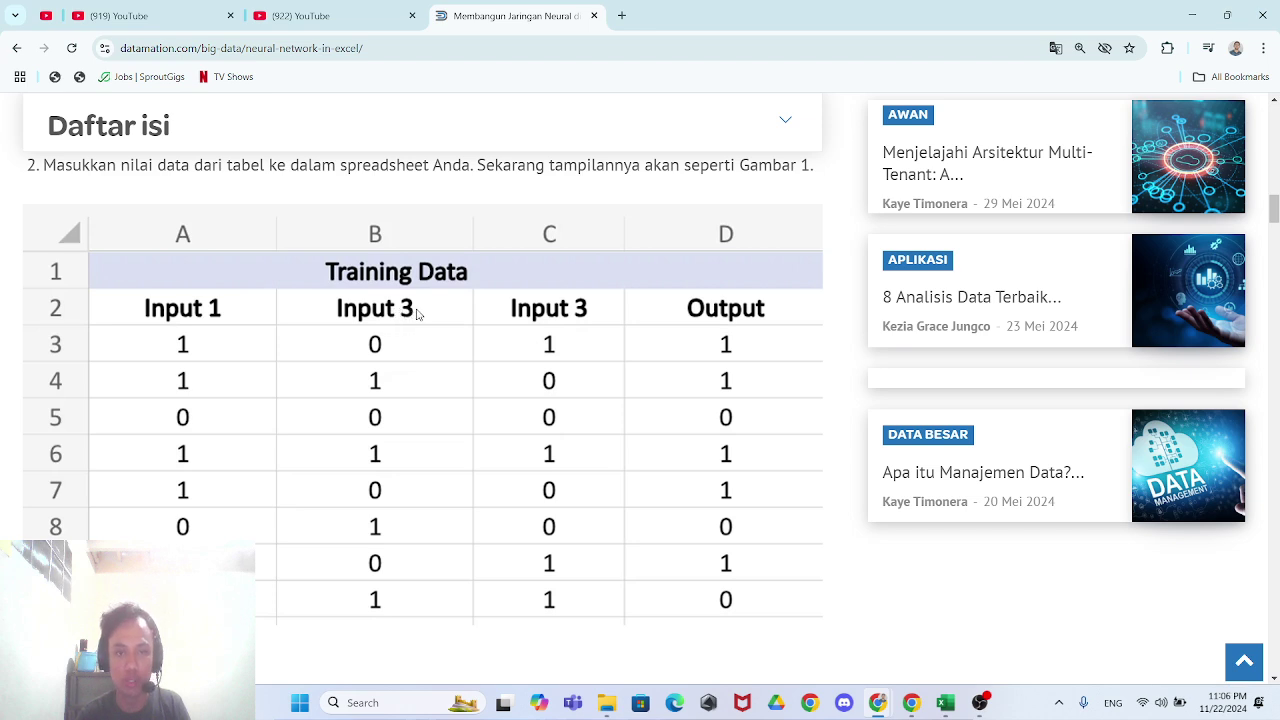
key("alt+Tab")
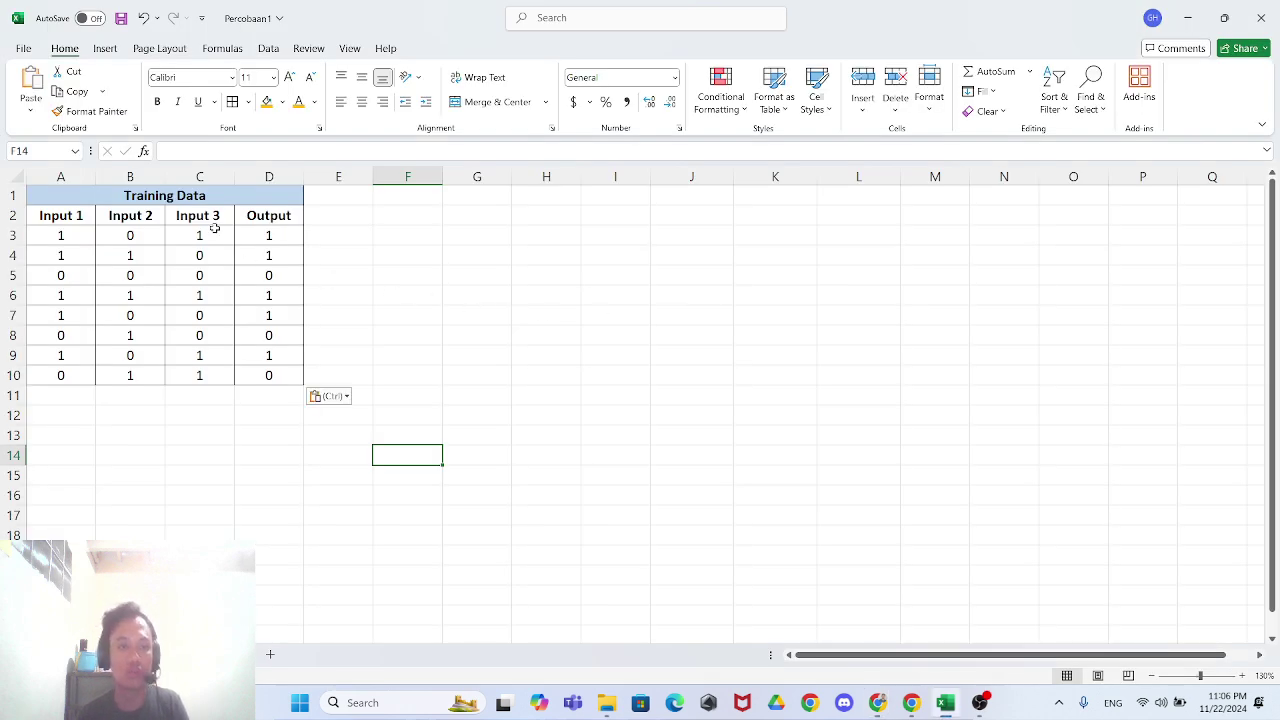
left_click(202, 235)
left_click(275, 220)
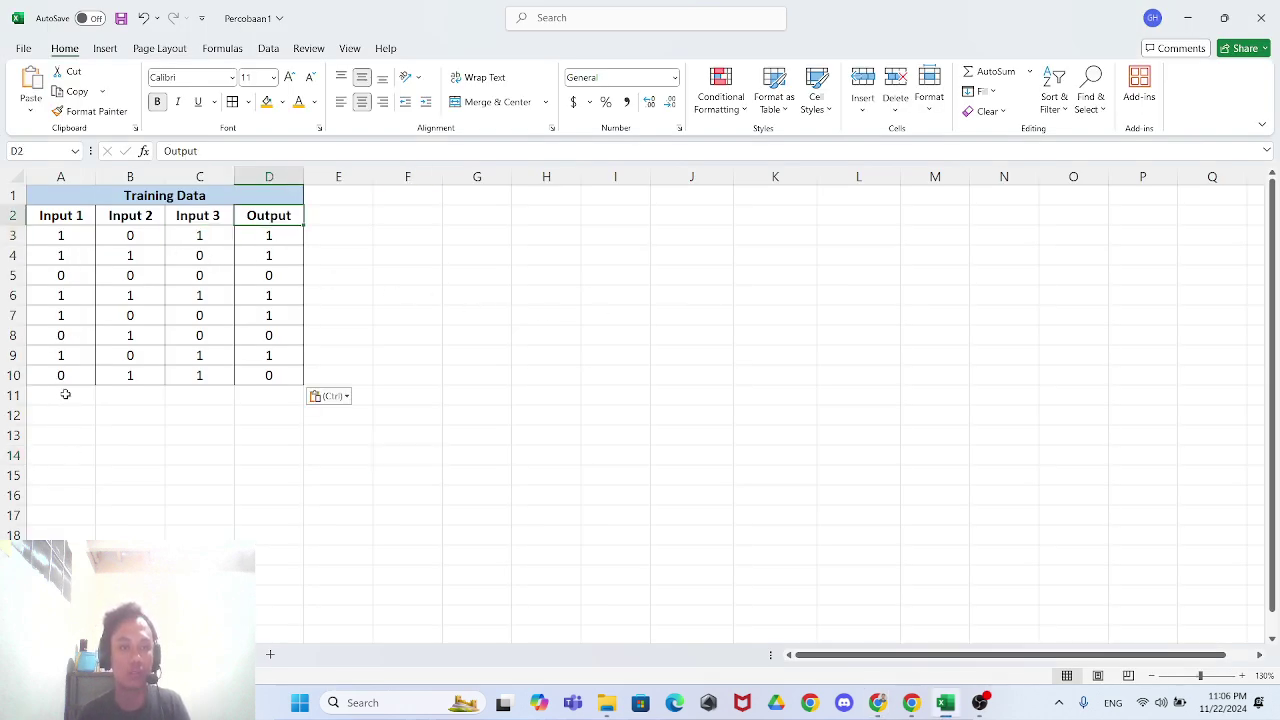
- Return to the article in the browser and read the Step 2 instructions on setting up weights and bias
key("alt+Tab")
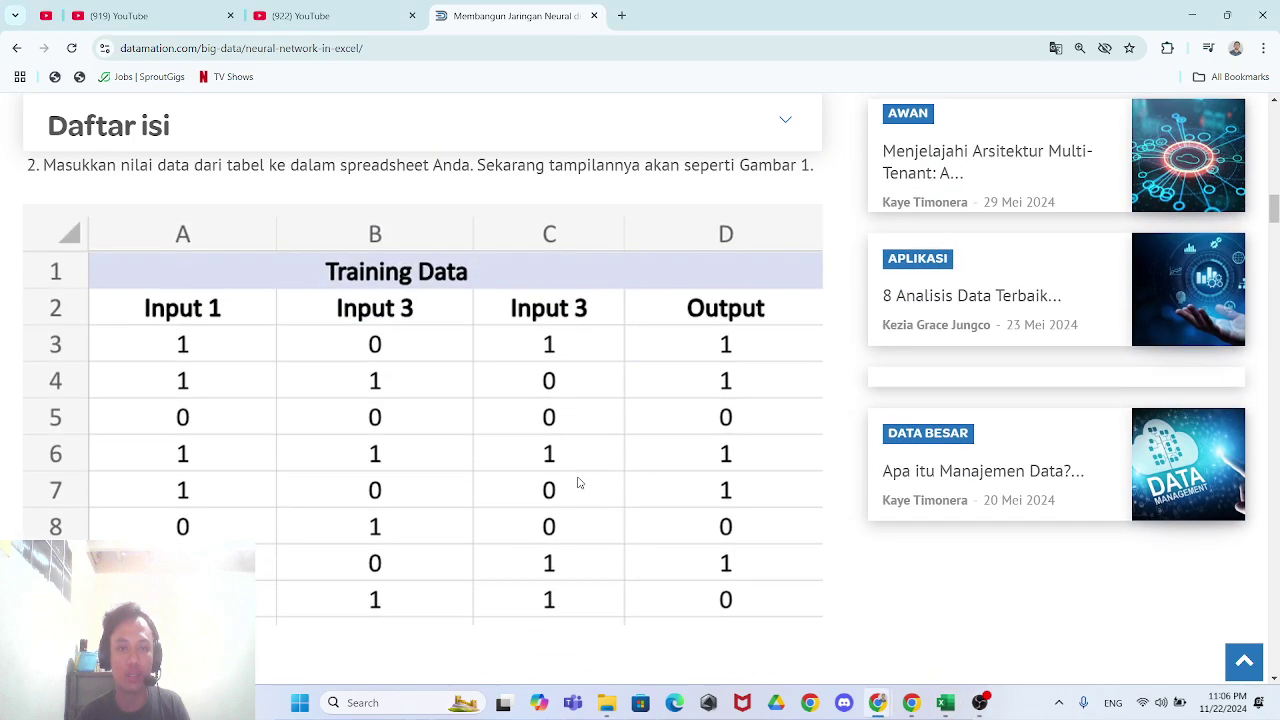
scroll(578, 483, "down", 3)
scroll(578, 483, "up", 2)
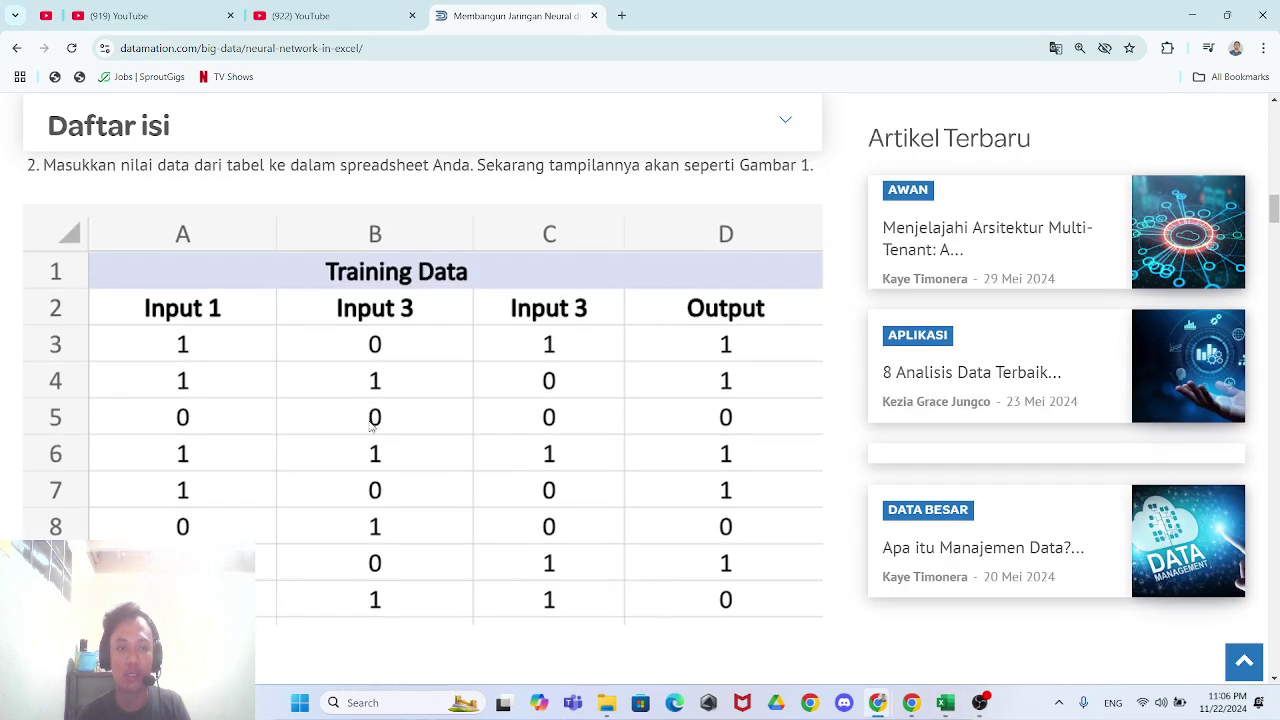
scroll(378, 440, "down", 2)
scroll(378, 440, "down", 2)
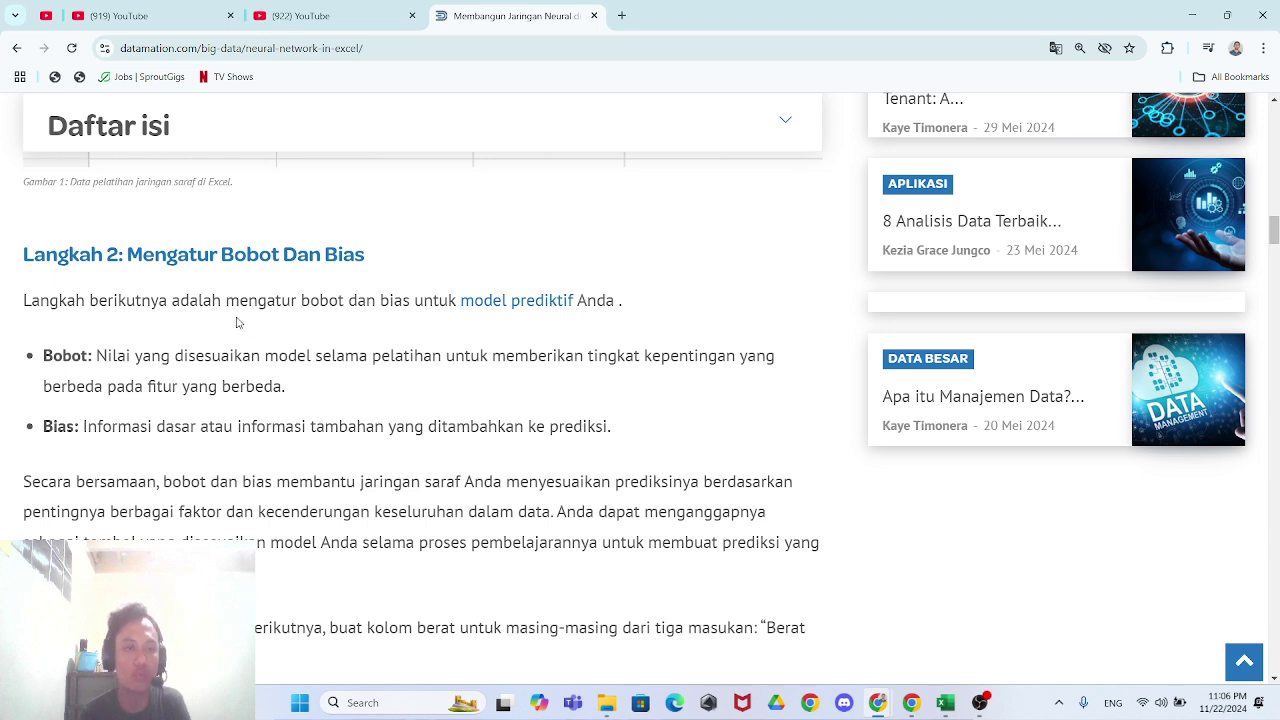
scroll(237, 321, "down", 1)
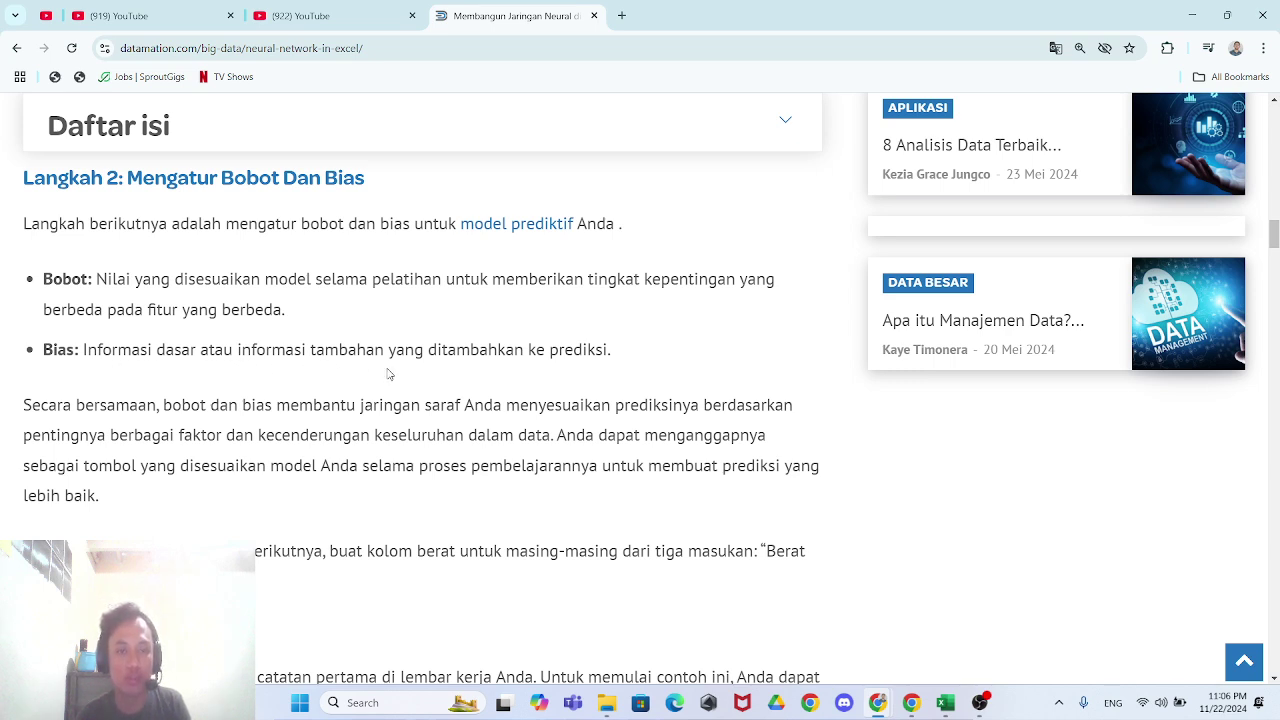
scroll(500, 380, "down", 3)
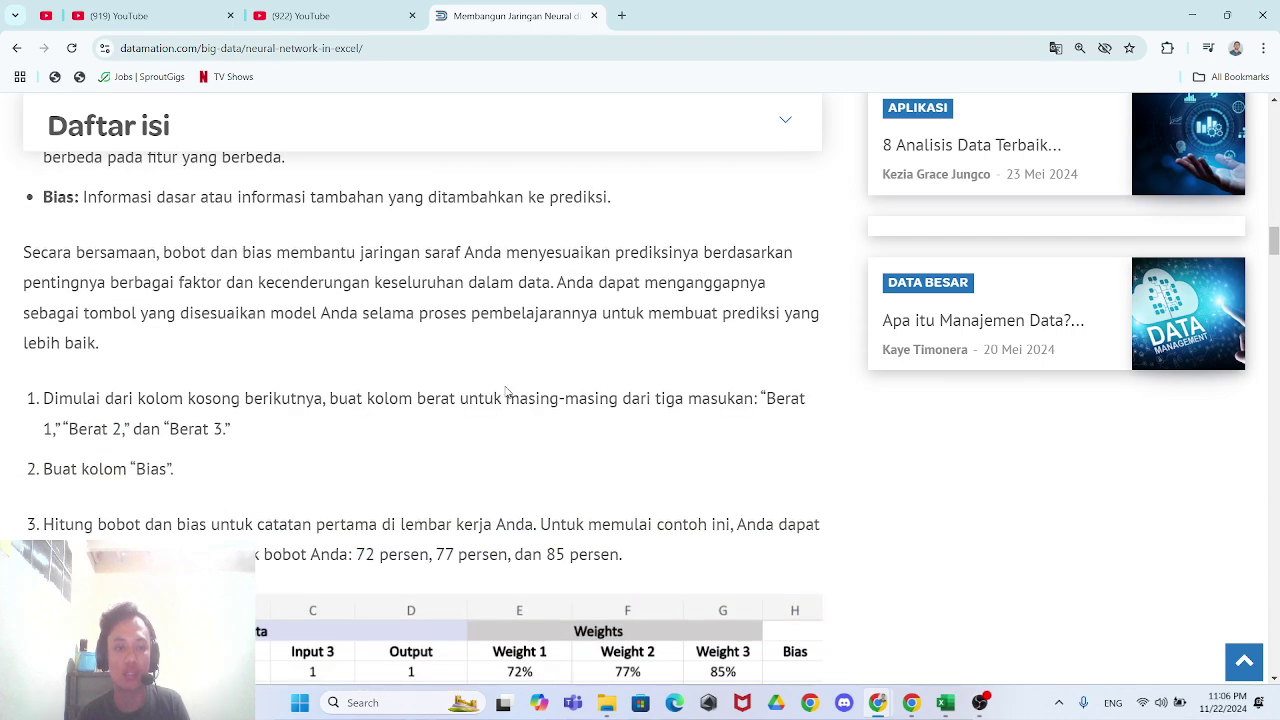
scroll(505, 392, "down", 1)
scroll(300, 390, "up", 2)
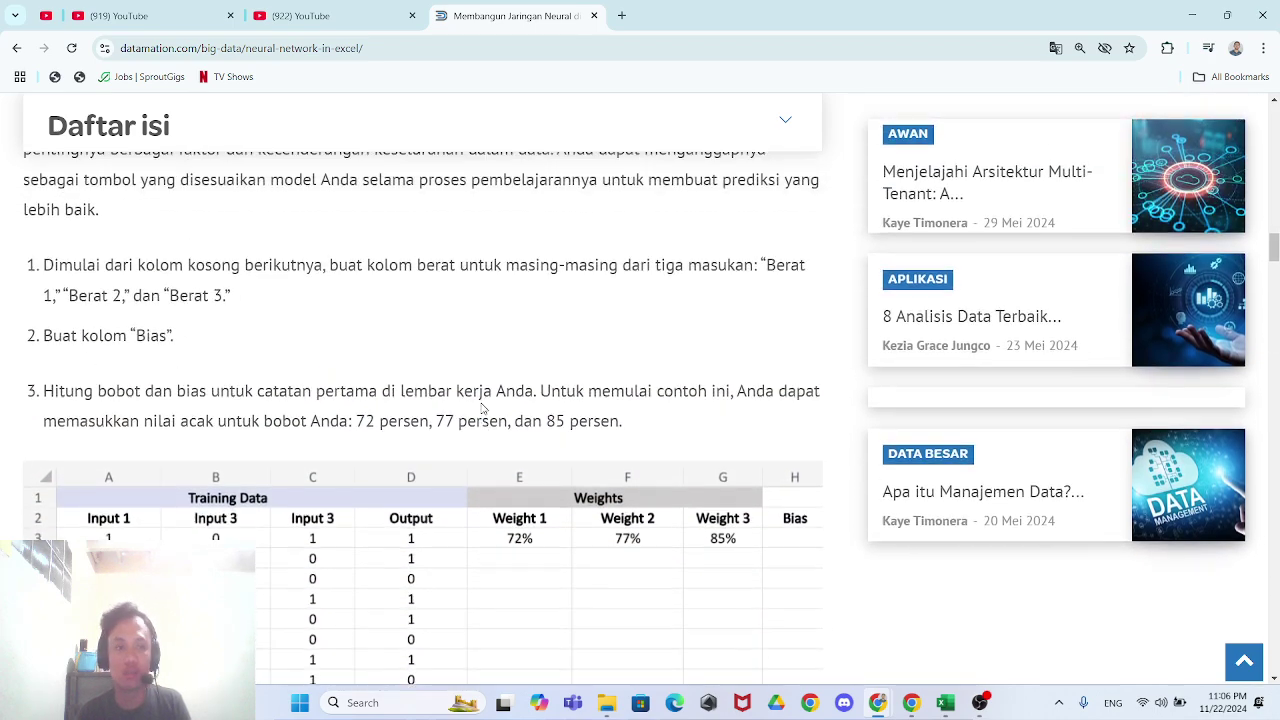
scroll(235, 388, "down", 2)
scroll(177, 386, "up", 2)
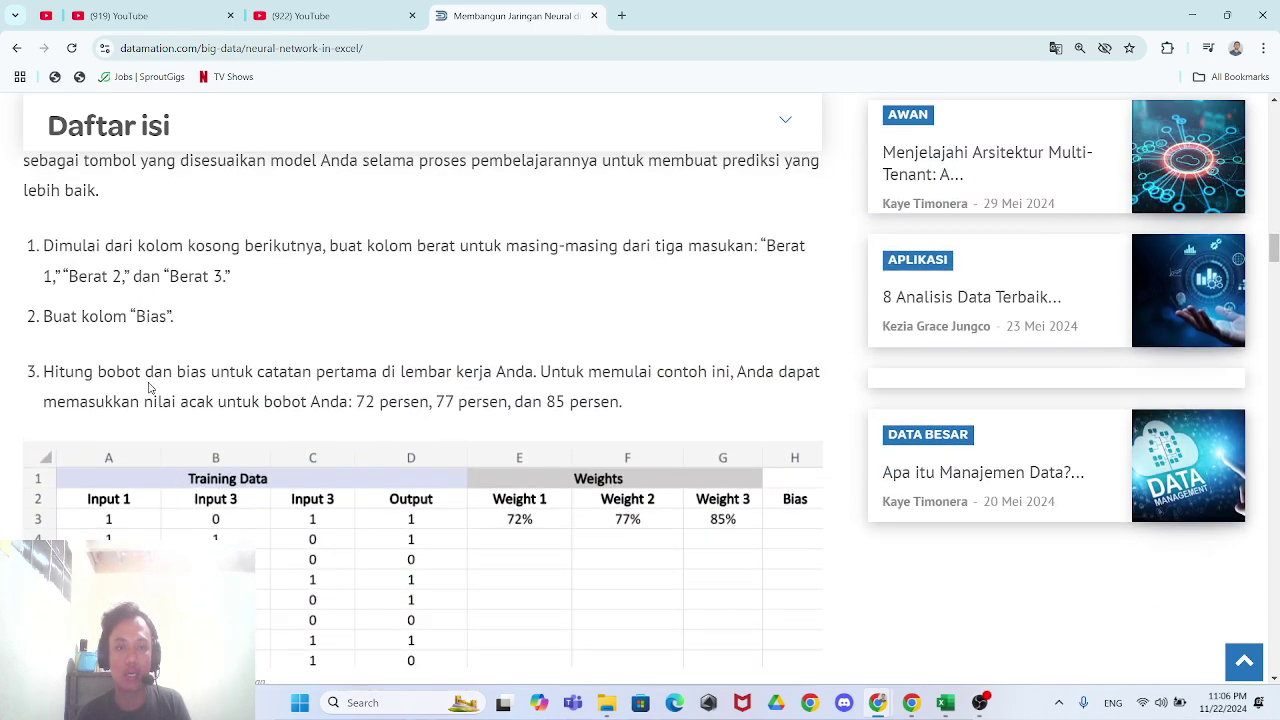
- Read the article's Step 2 instructions on the weight and Bias columns and examine the sample weights table in Figure 2
scroll(149, 394, "down", 2)
scroll(127, 385, "up", 1)
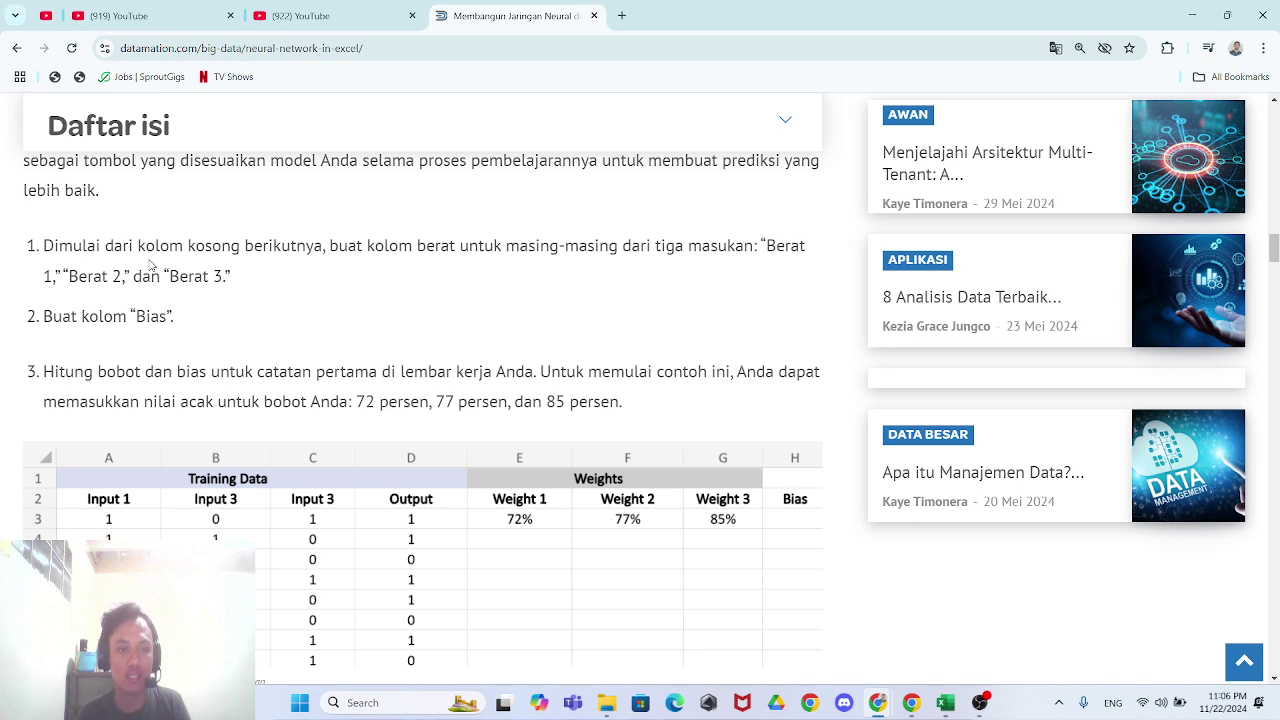
scroll(265, 335, "down", 1)
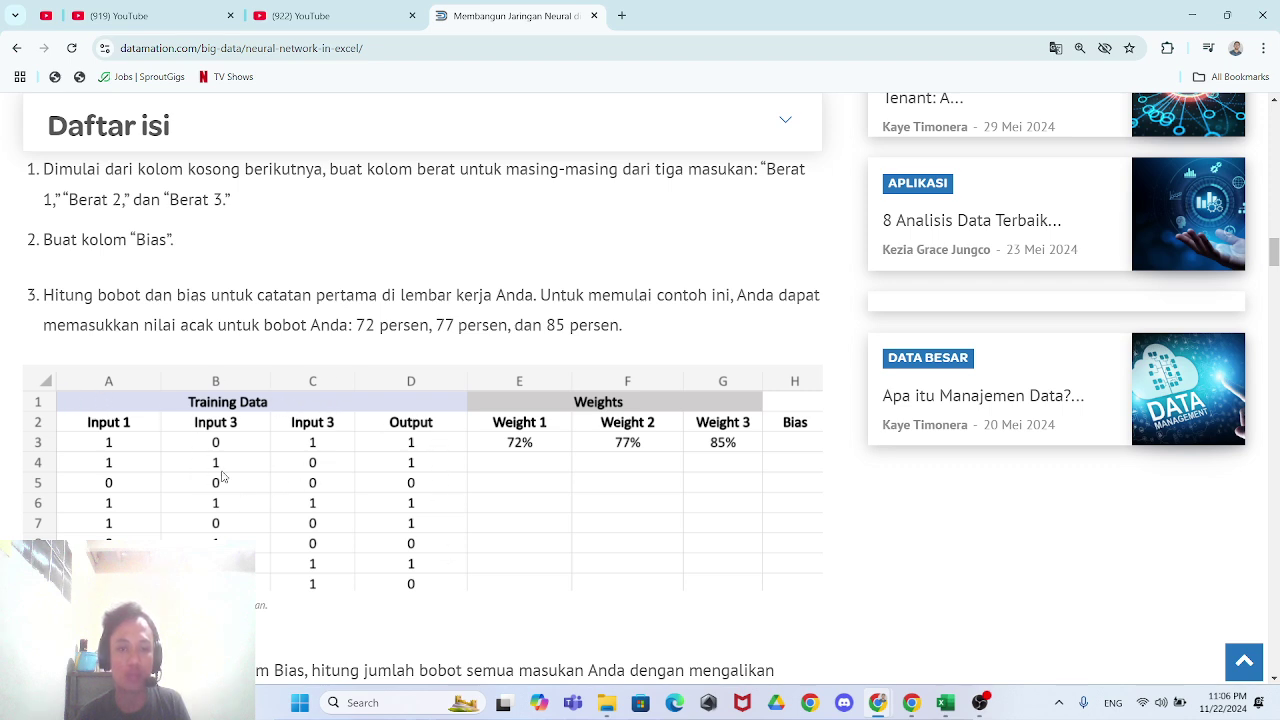
scroll(258, 470, "up", 1)
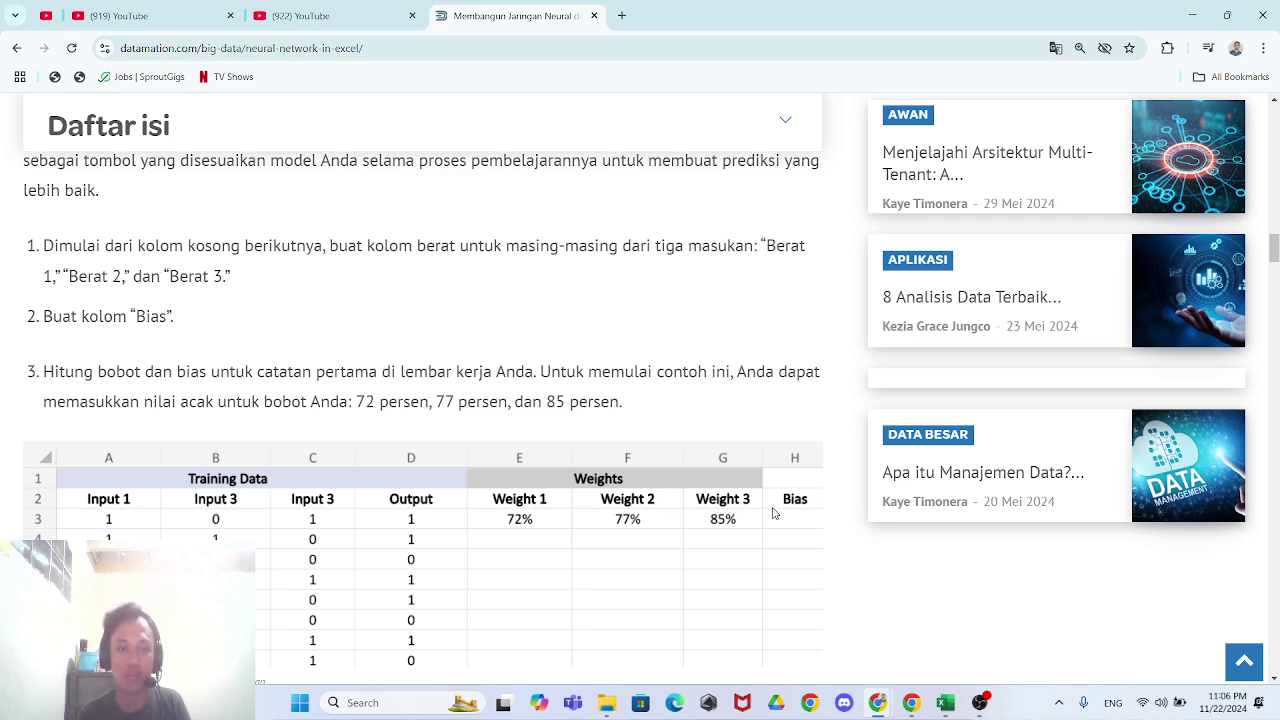
scroll(760, 510, "down", 1)
scroll(463, 469, "up", 1)
scroll(444, 476, "down", 1)
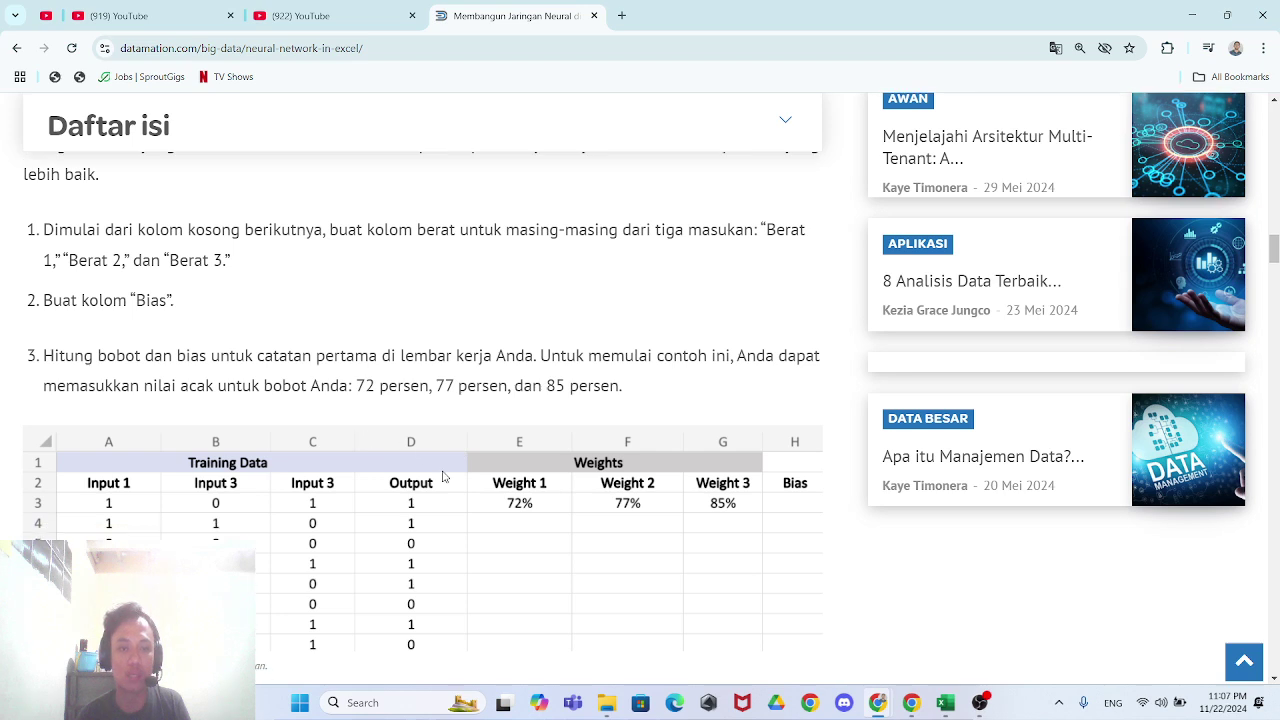
scroll(444, 476, "down", 1)
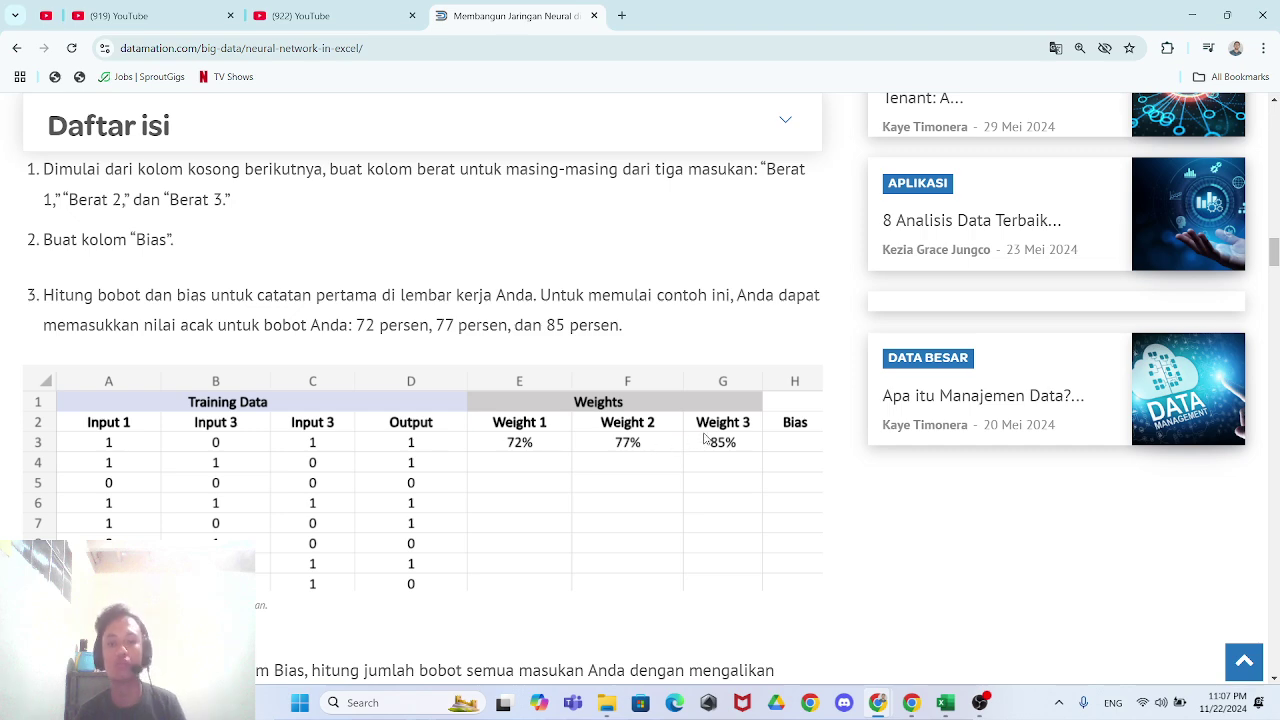
scroll(744, 460, "down", 1)
scroll(740, 461, "up", 1)
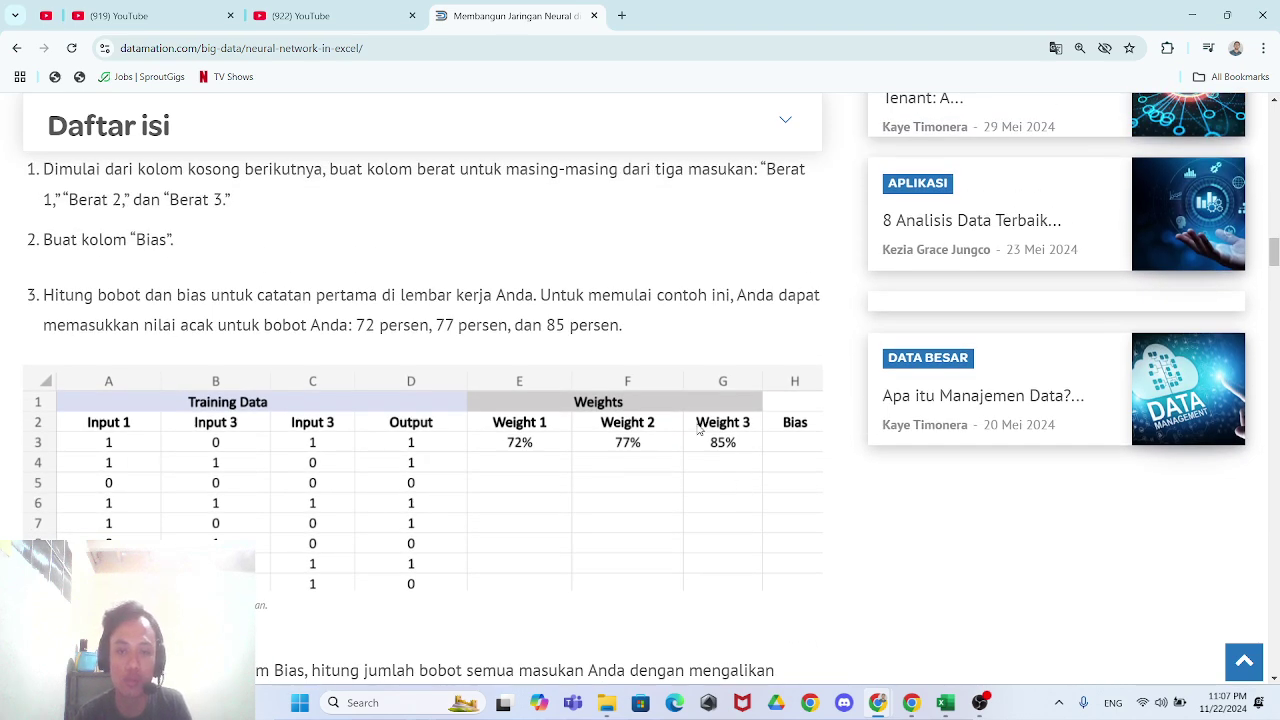
- Switch to the Percobaan1 workbook in Excel and select cell E1 beside the training data
key("alt+Tab")
left_click(400, 290)
left_click(345, 222)
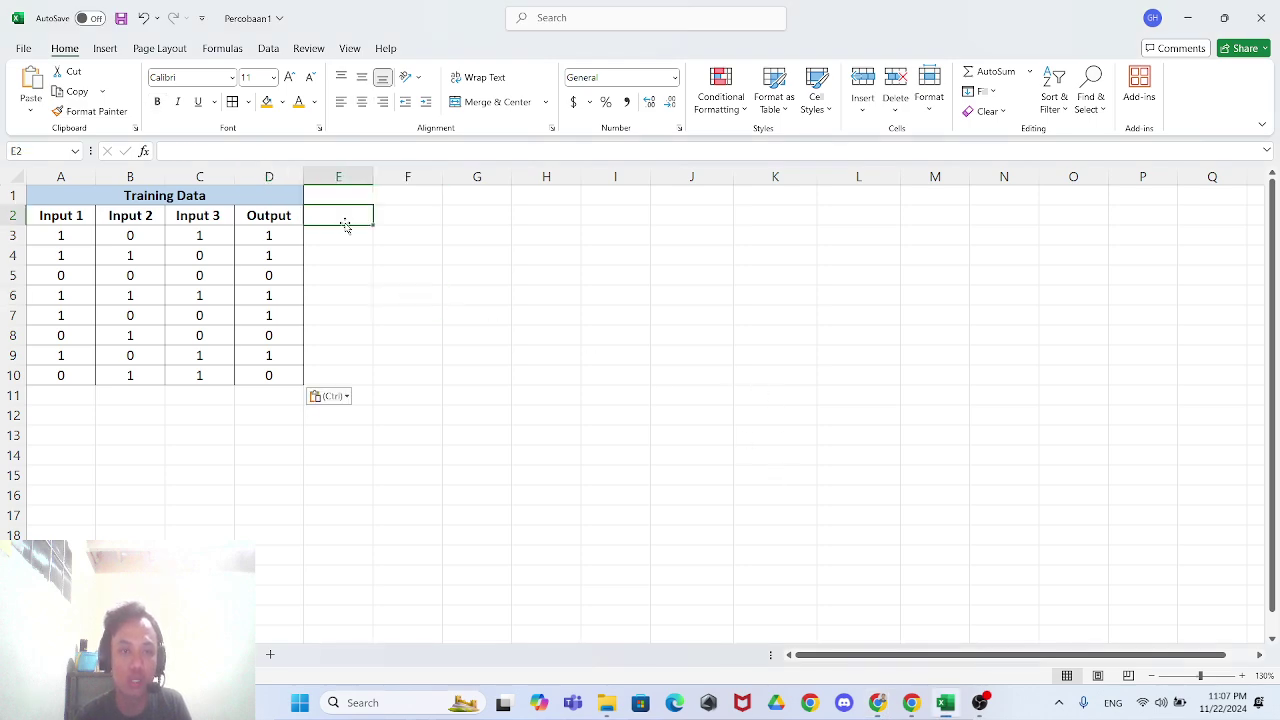
left_click(330, 198)
key("alt+Tab")
key("alt+Tab")
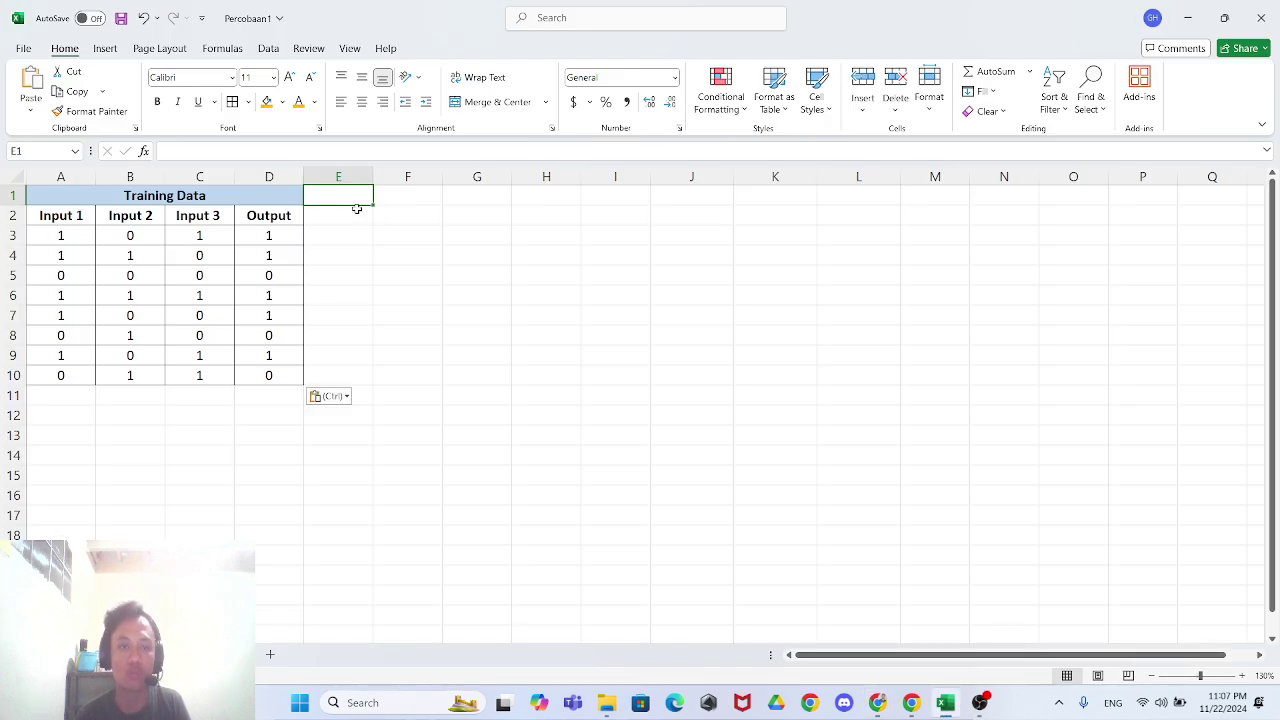
type("weigh")
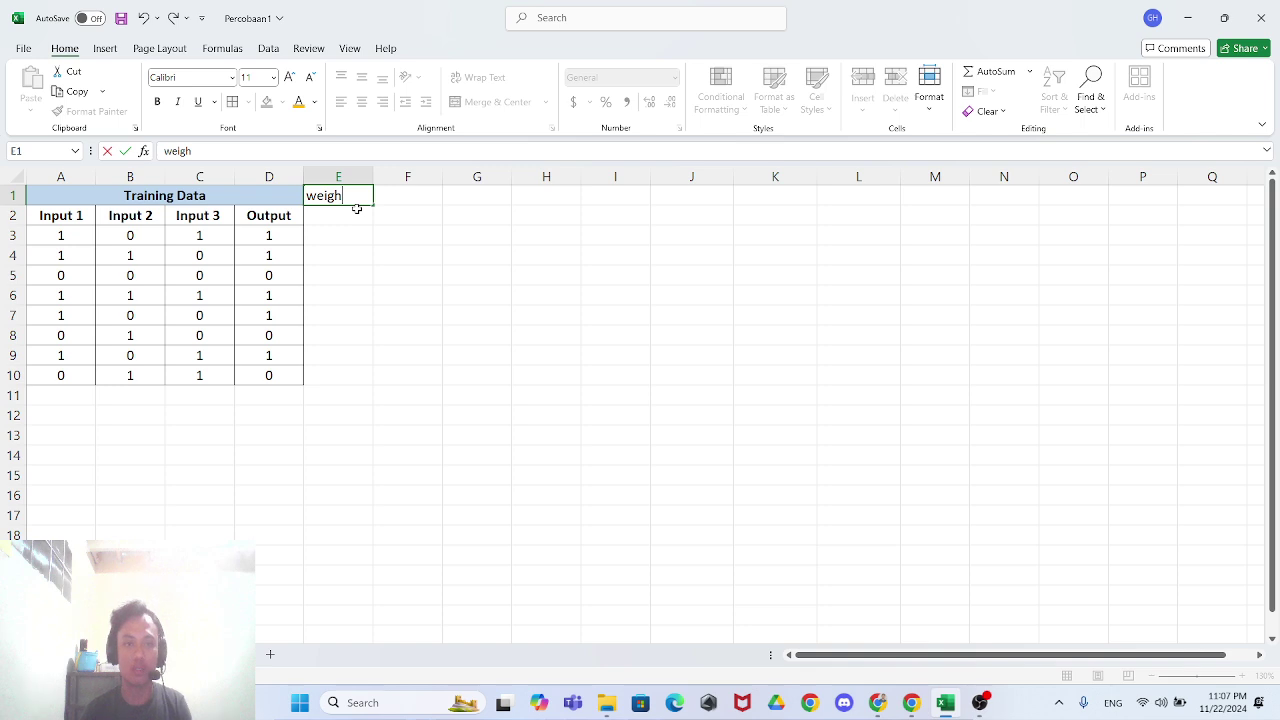
key("BackSpace")
key("BackSpace")
key("BackSpace")
key("BackSpace")
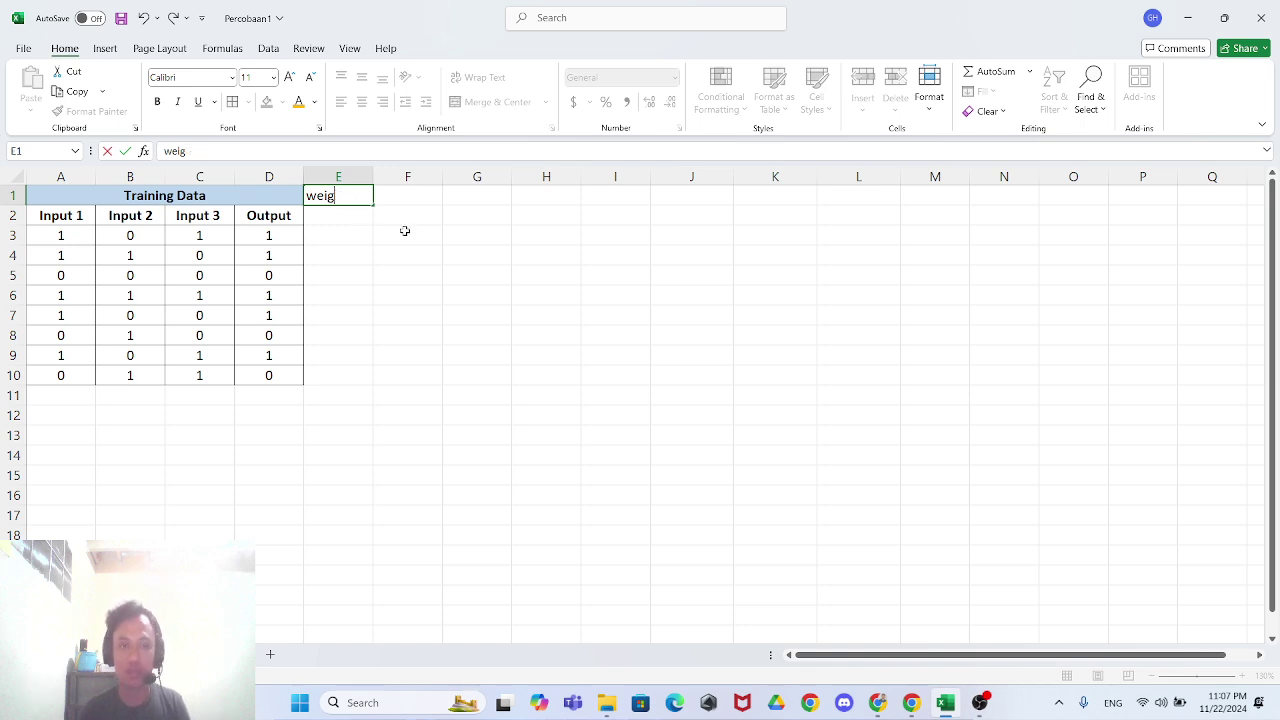
key("BackSpace")
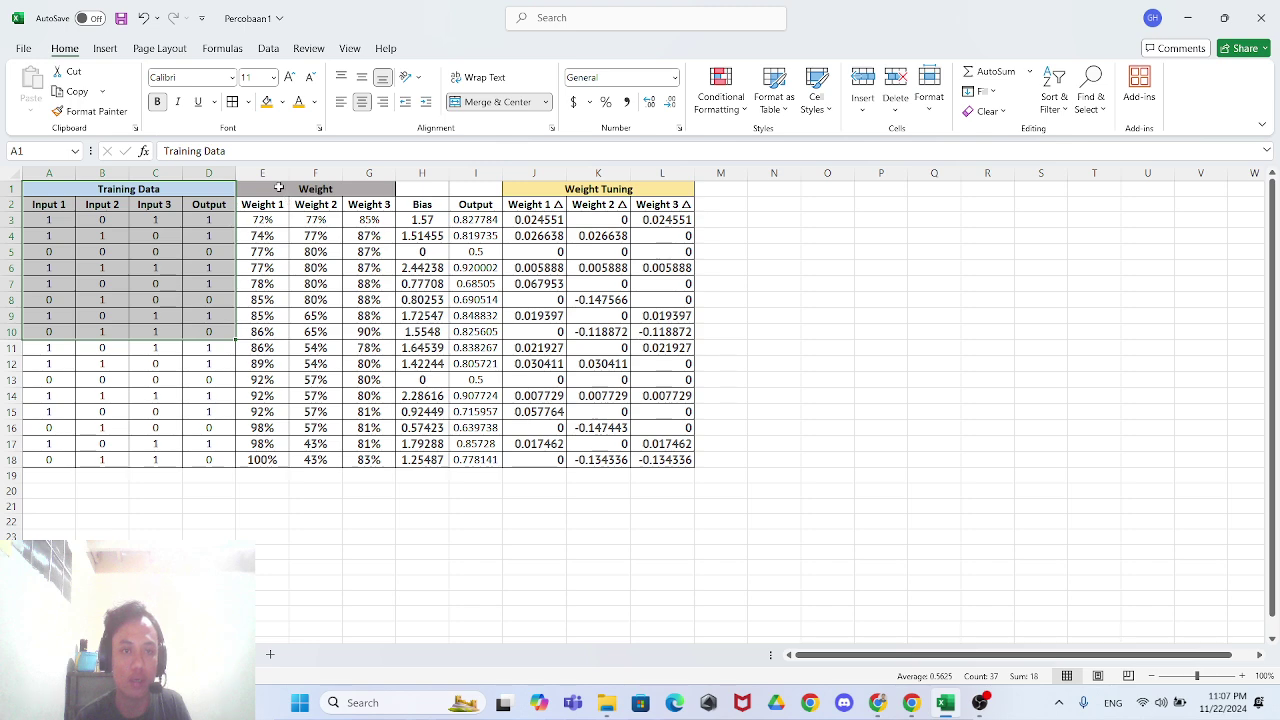
- Copy the Weight header block E1:G2 from the completed sheet into the new sheet, starting at cell E1
left_click_drag(279, 188, 299, 212)
key("ctrl+c")
left_click(370, 489)
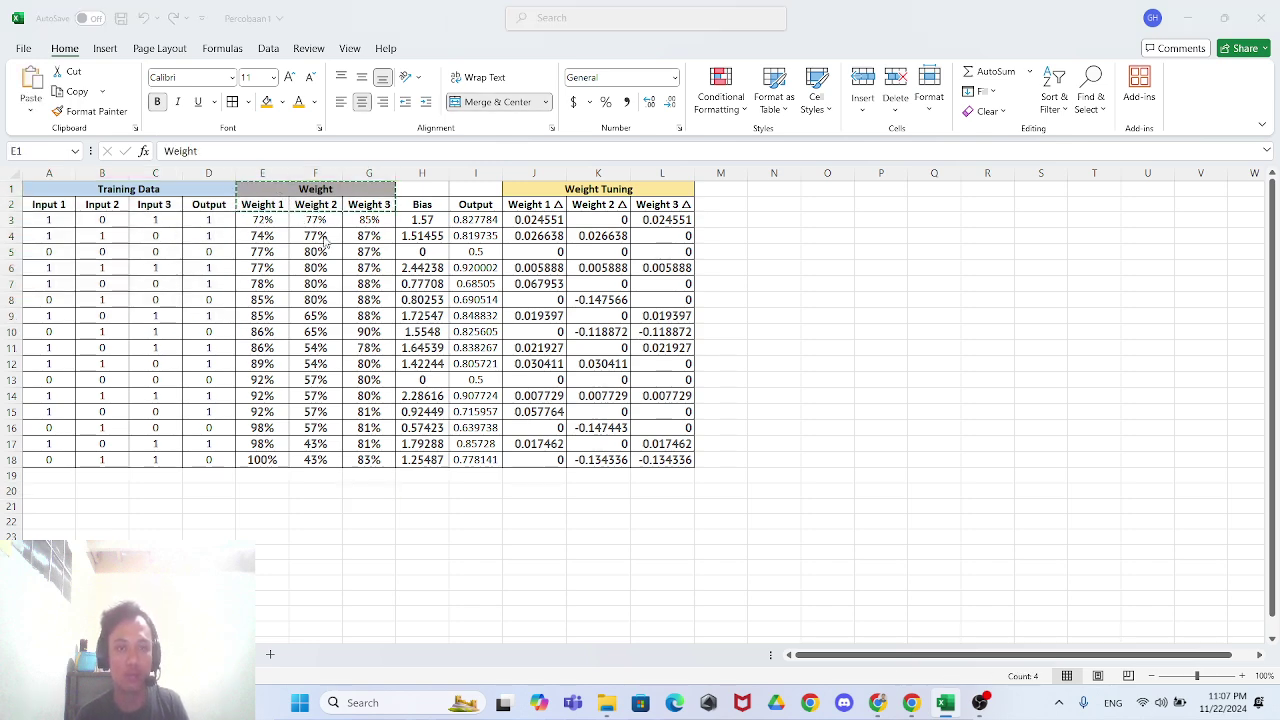
key("alt+Tab")
key("alt+Tab")
key("alt+Tab")
key("alt+Tab")
key("alt+Tab")
key("alt+Tab")
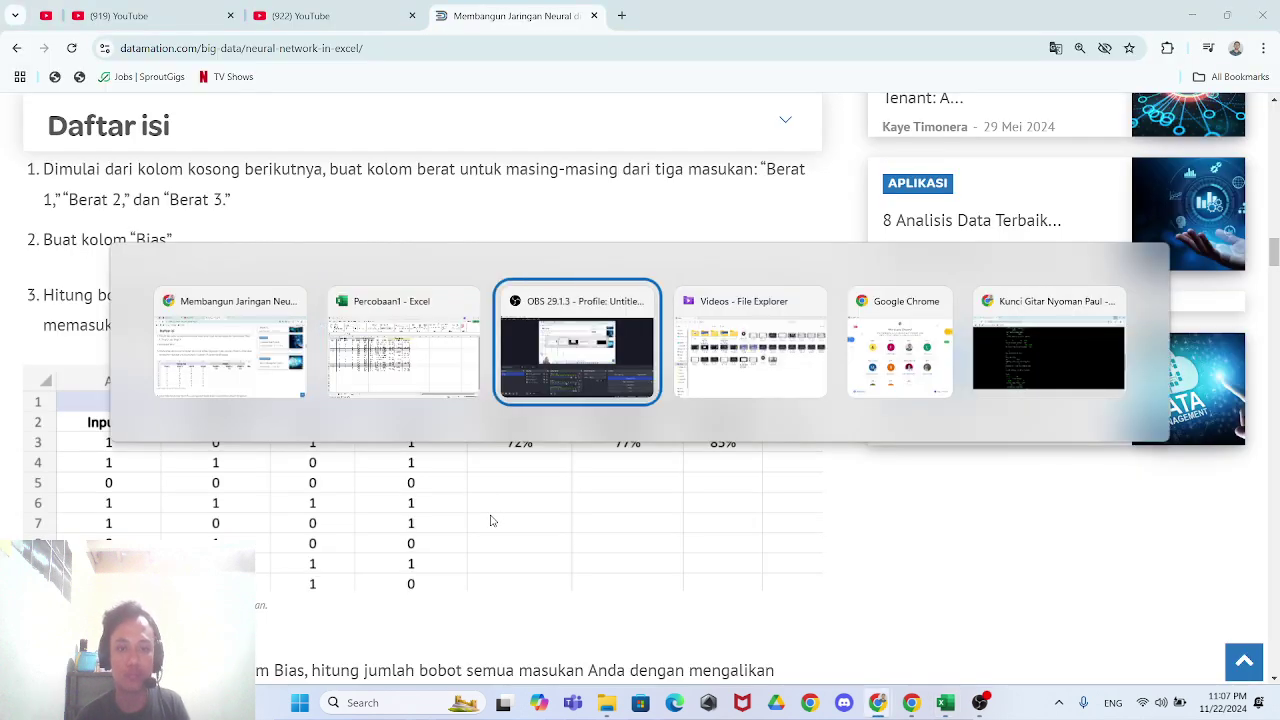
key("alt+Tab")
key("alt+Tab")
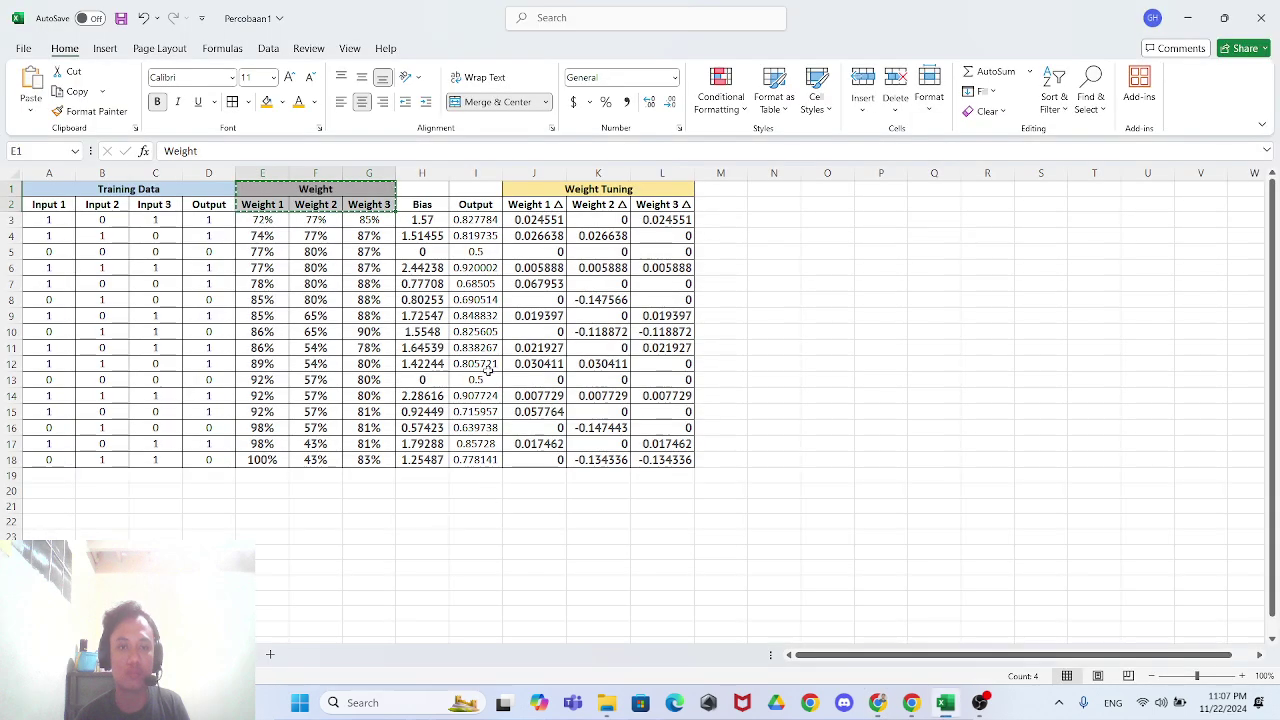
key("ctrl+z")
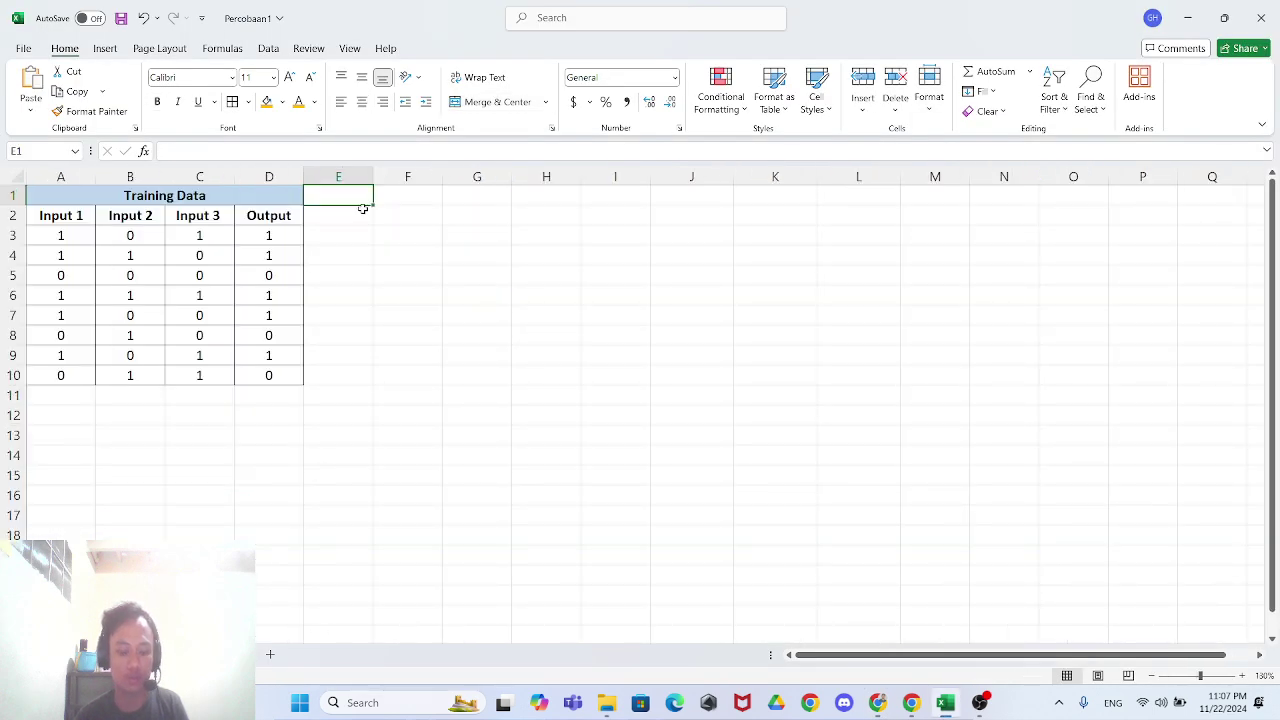
key("ctrl+v")
left_click(463, 368)
- Apply borders to all cells in E3:G10 under the Weight 1, Weight 2 and Weight 3 headers
mouse_move(333, 216)
left_mouse_down()
mouse_move(396, 218)
mouse_move(329, 218)
left_mouse_up()
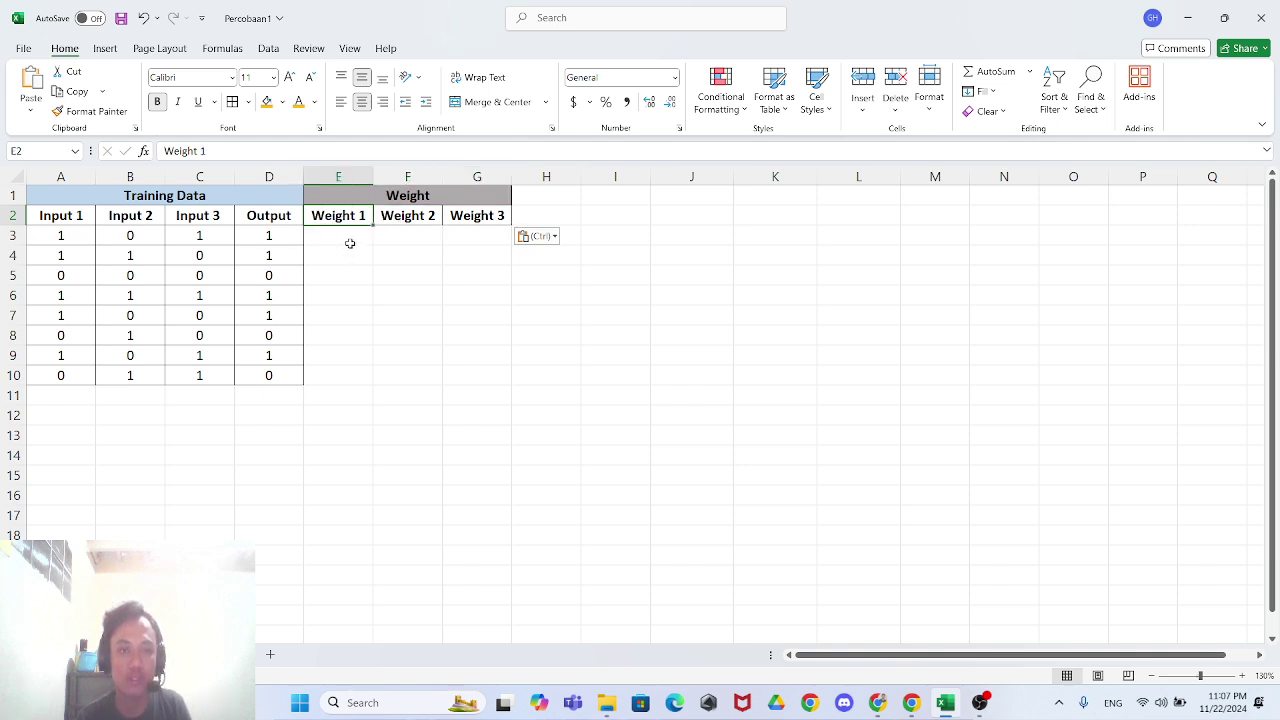
left_click(346, 243)
left_click(409, 237)
left_click_drag(334, 240, 469, 366)
left_click(230, 104)
left_click(520, 452)
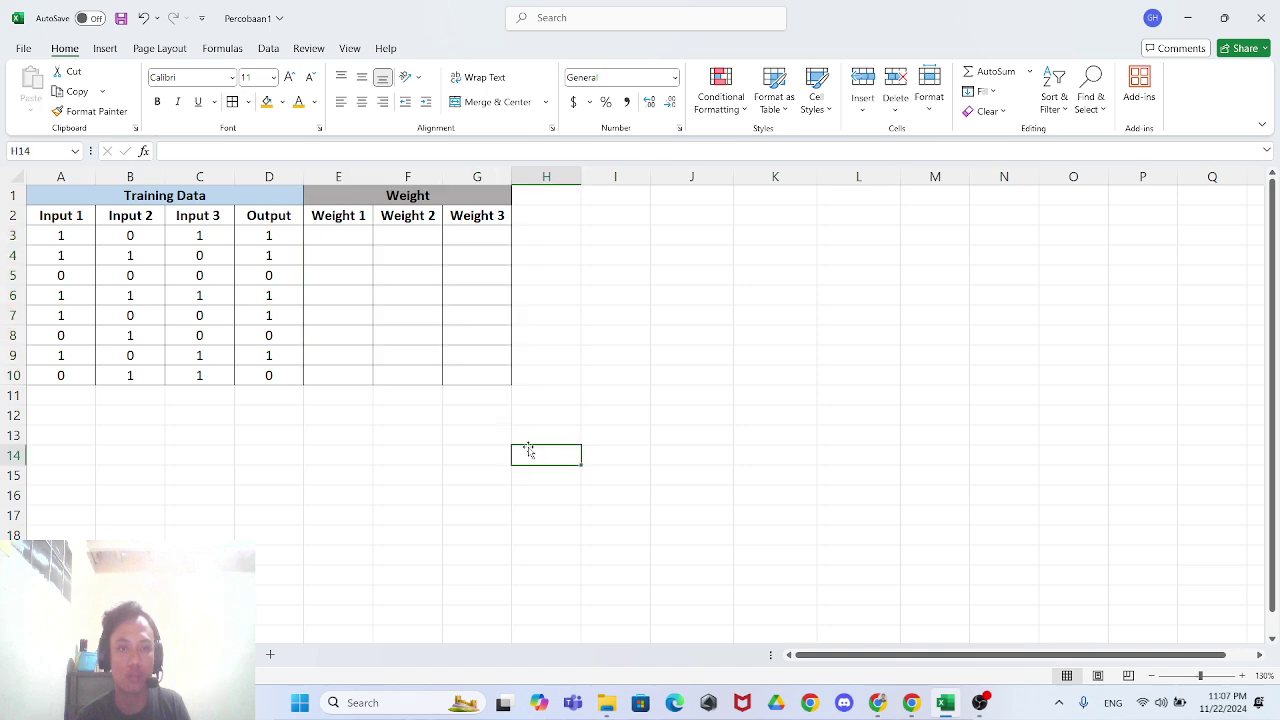
- Enter the article's initial weights in row 3: 72% in E3, 77% in F3 and 85% in G3
left_click(334, 243)
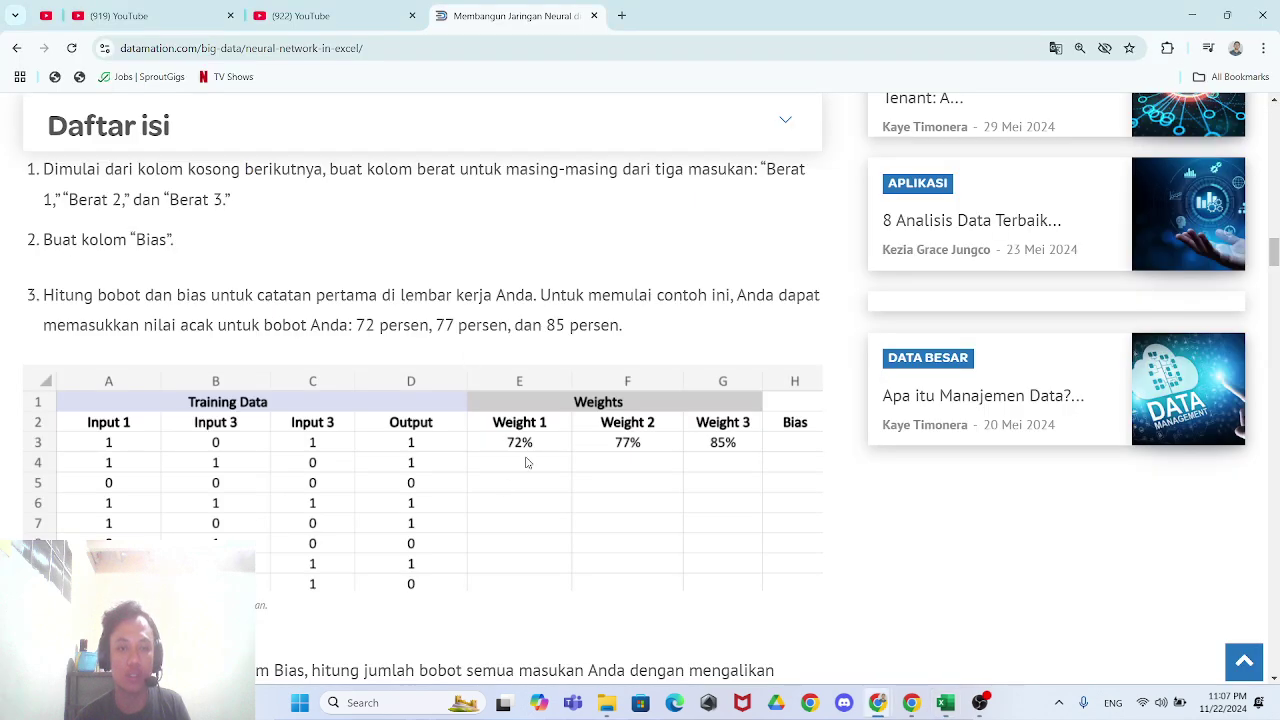
key("alt+Tab")
type("7")
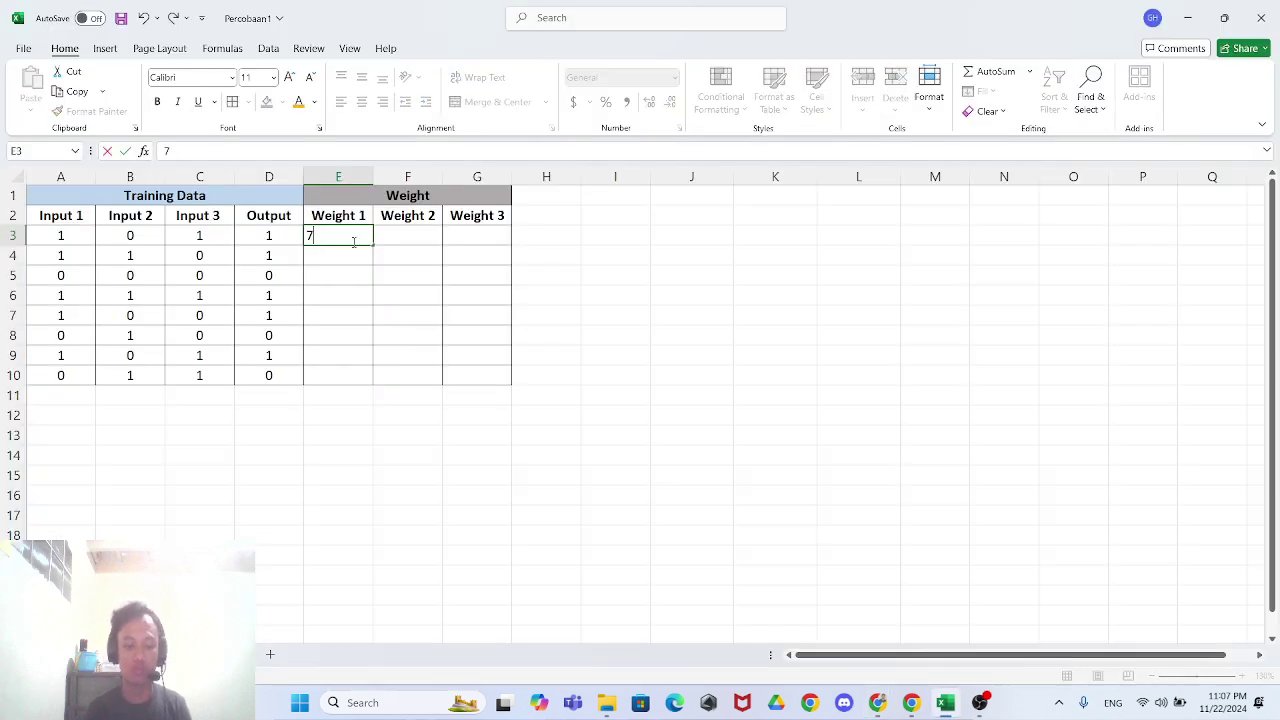
type("2%")
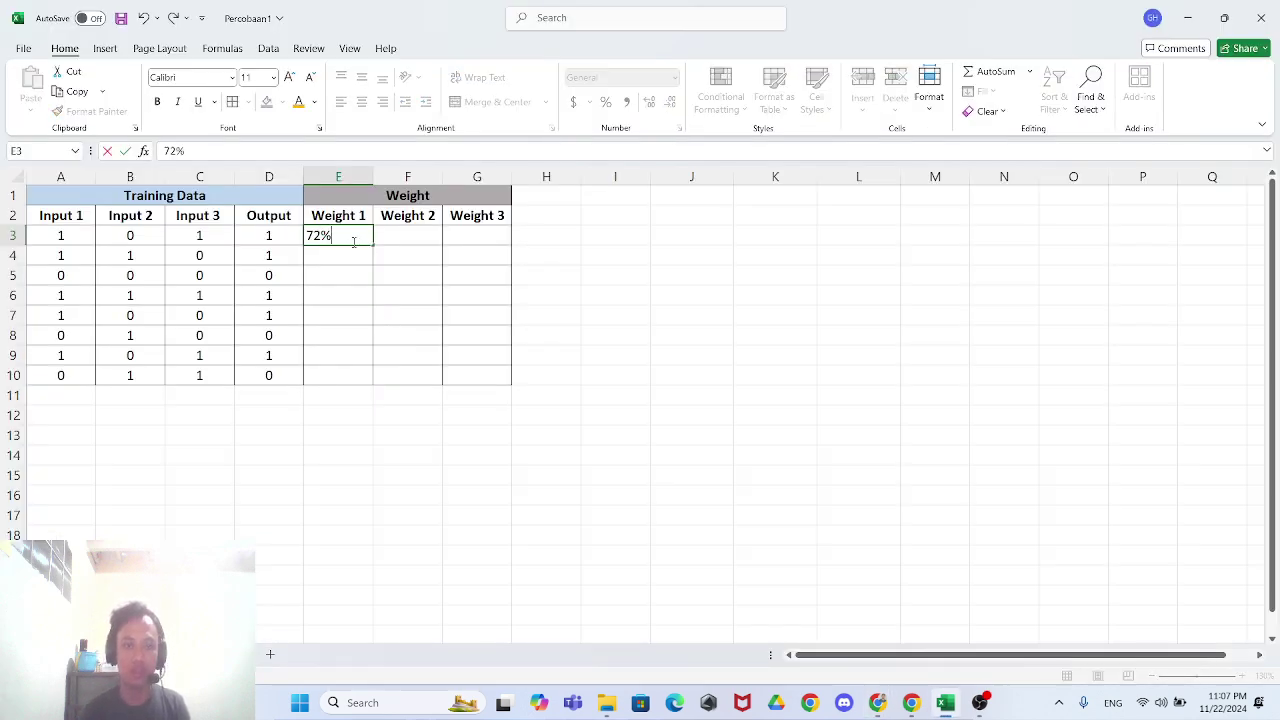
left_click(407, 238)
key("alt+Tab")
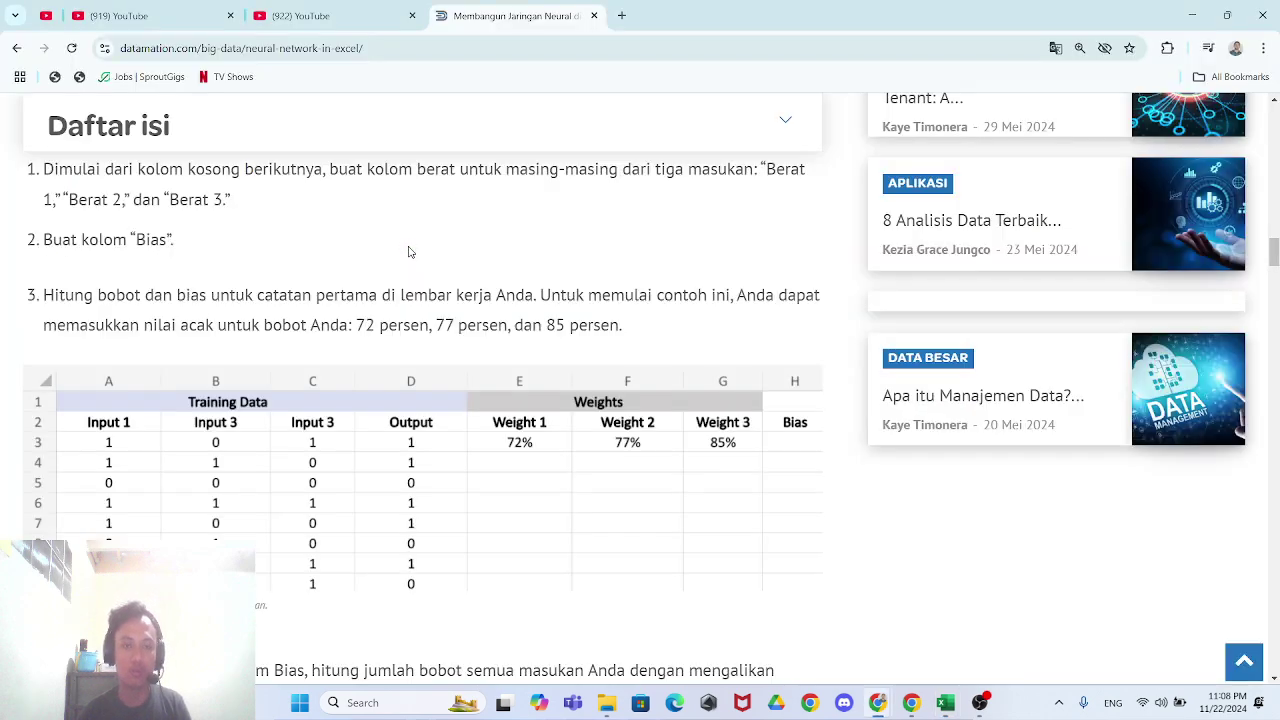
key("alt+Tab")
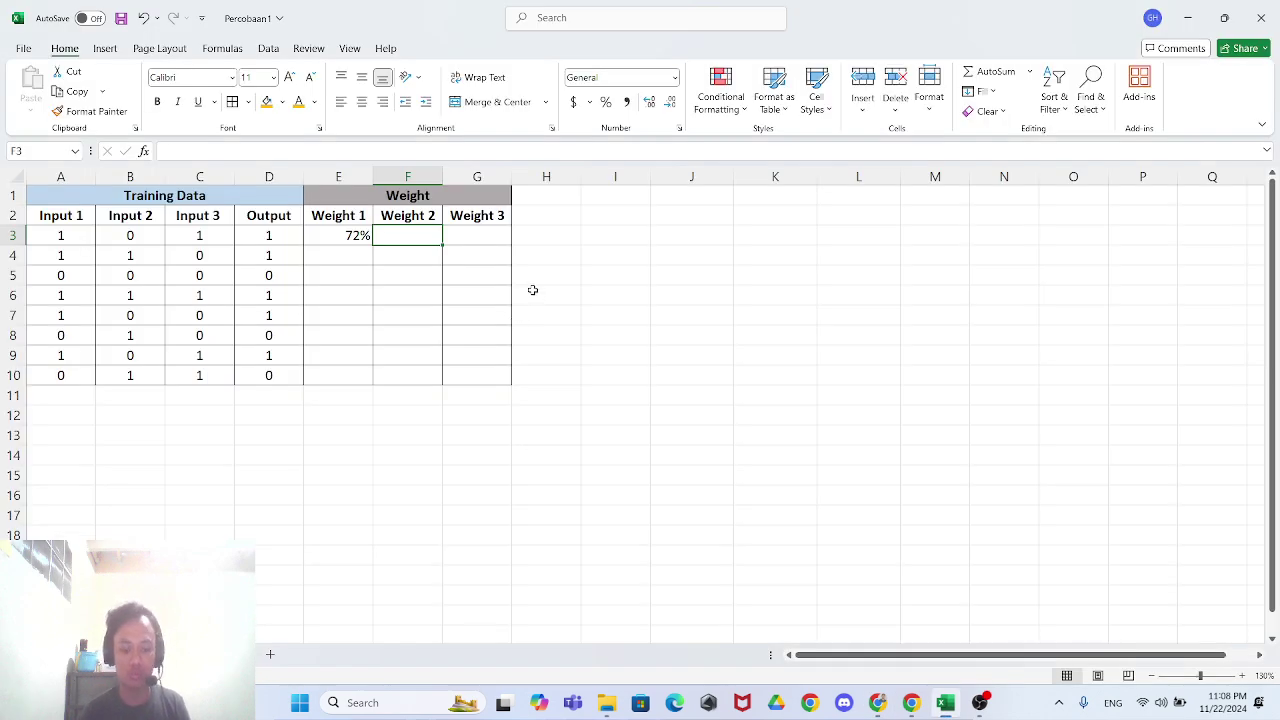
type("77%")
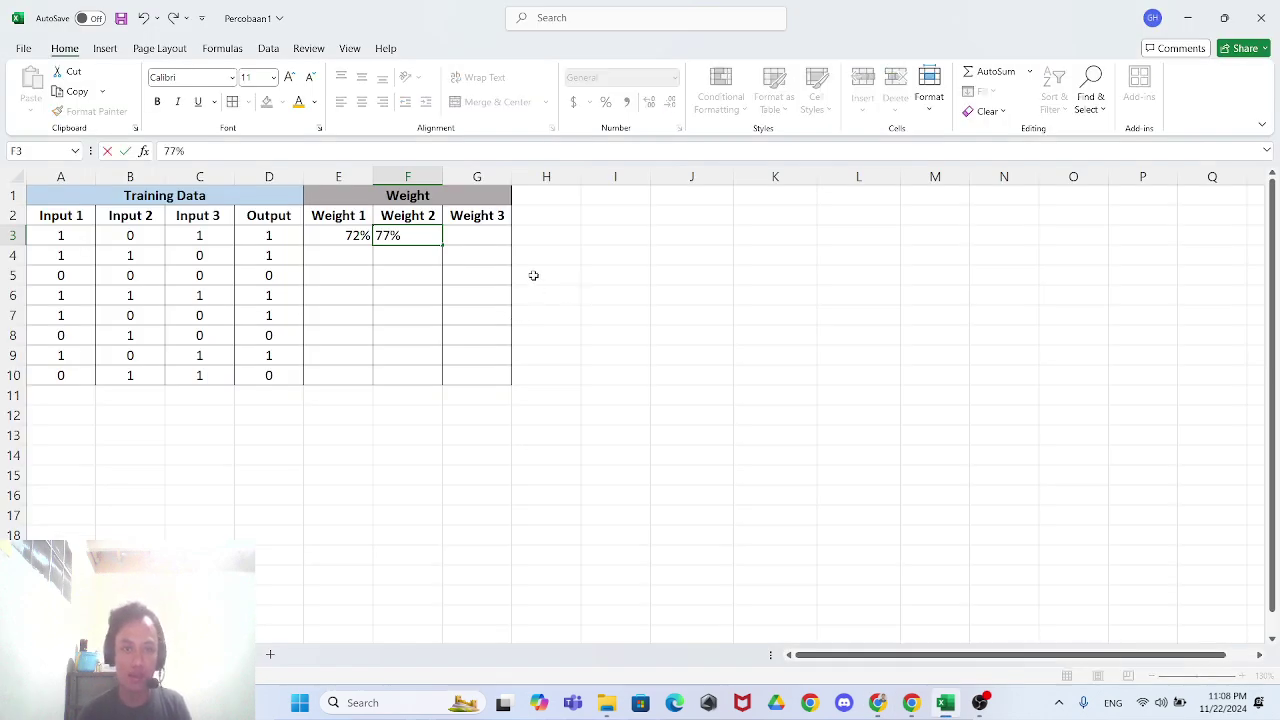
left_click(491, 235)
type("85")
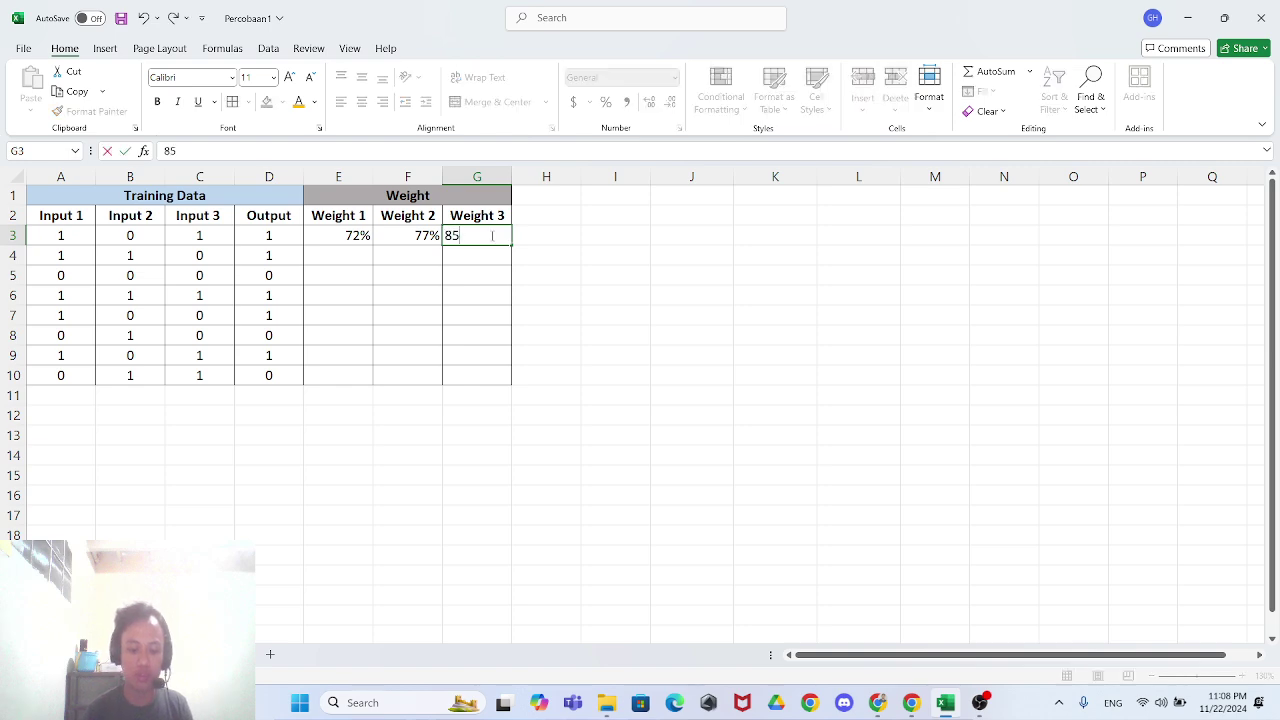
type("%")
left_click(560, 337)
- Check the column after Weight 3 in the article's table and enter the header "bias" in cell H2
key("alt+Tab")
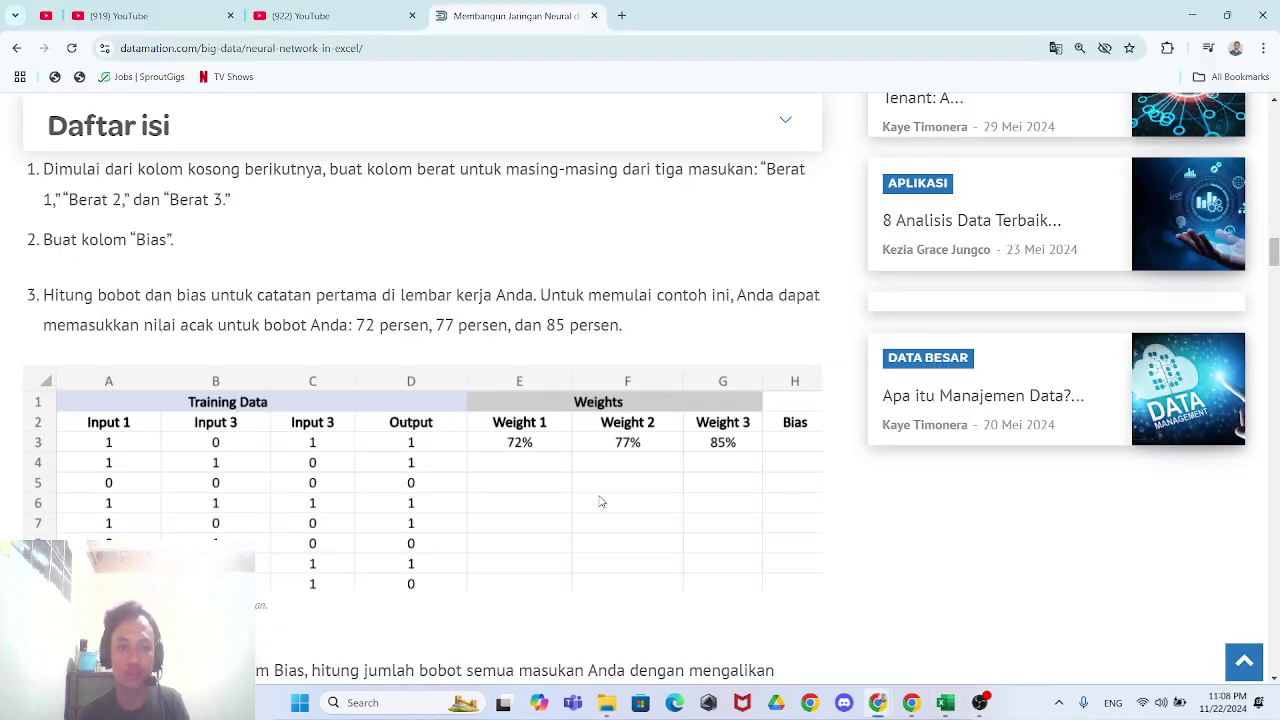
key("alt+Tab")
left_click(541, 214)
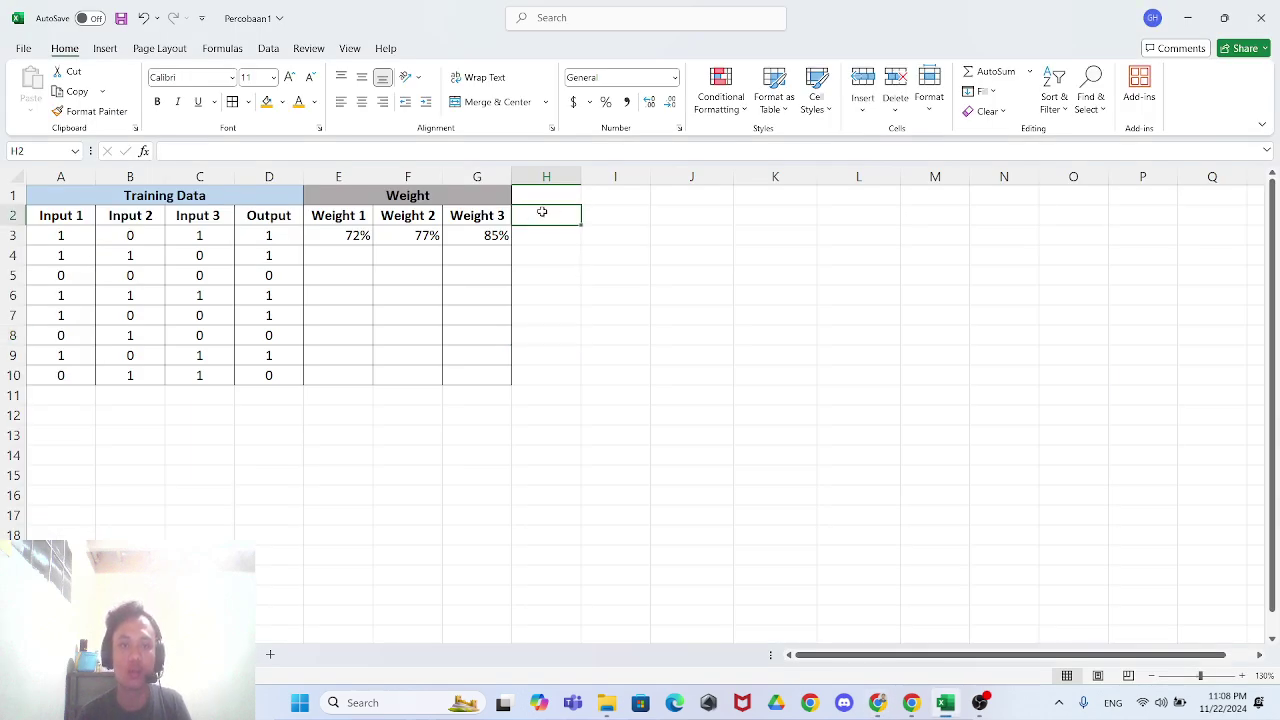
type("bia")
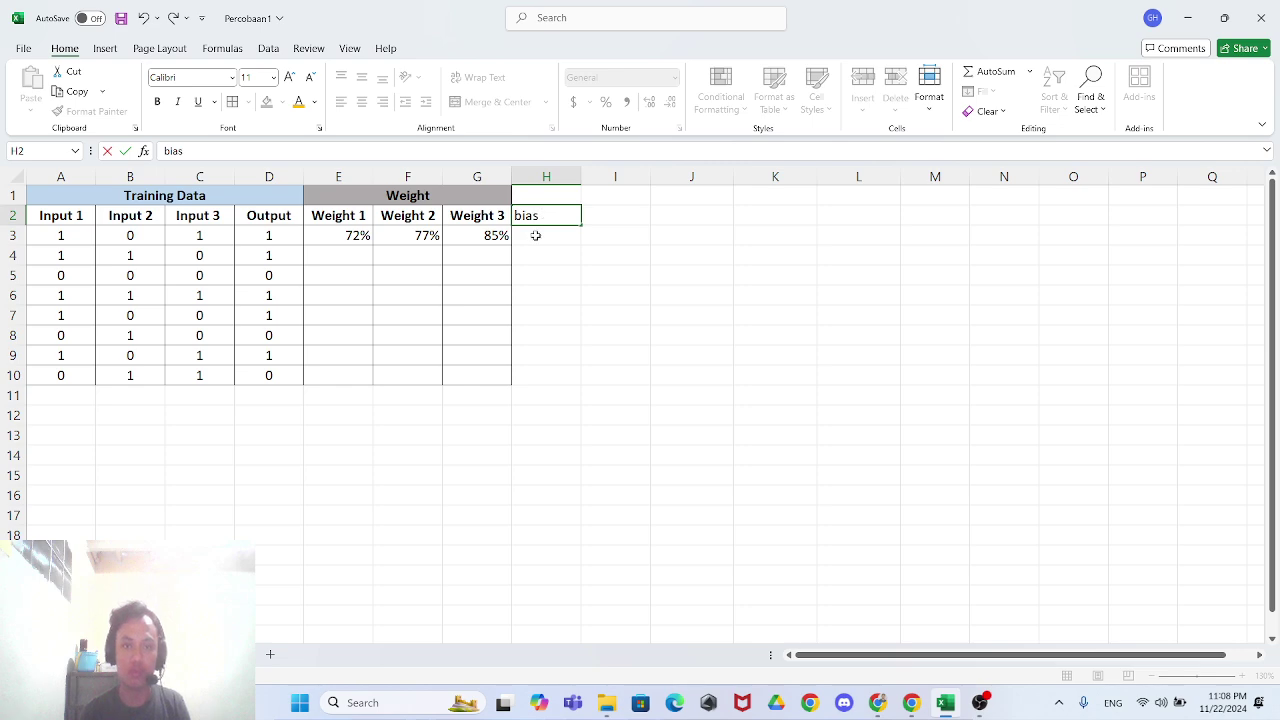
type("s")
left_click(615, 315)
- Apply borders to all cells of the bias column, H1:H10
key("alt+Tab")
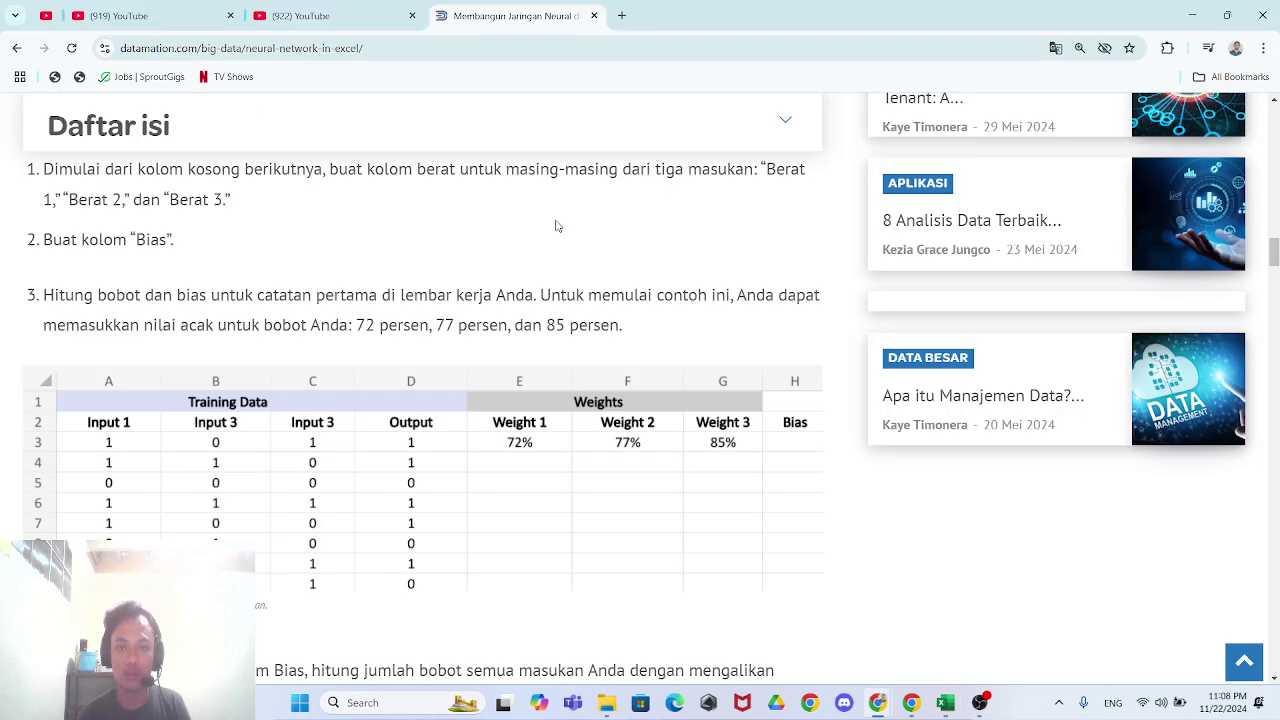
key("alt+Tab")
left_click_drag(548, 194, 566, 378)
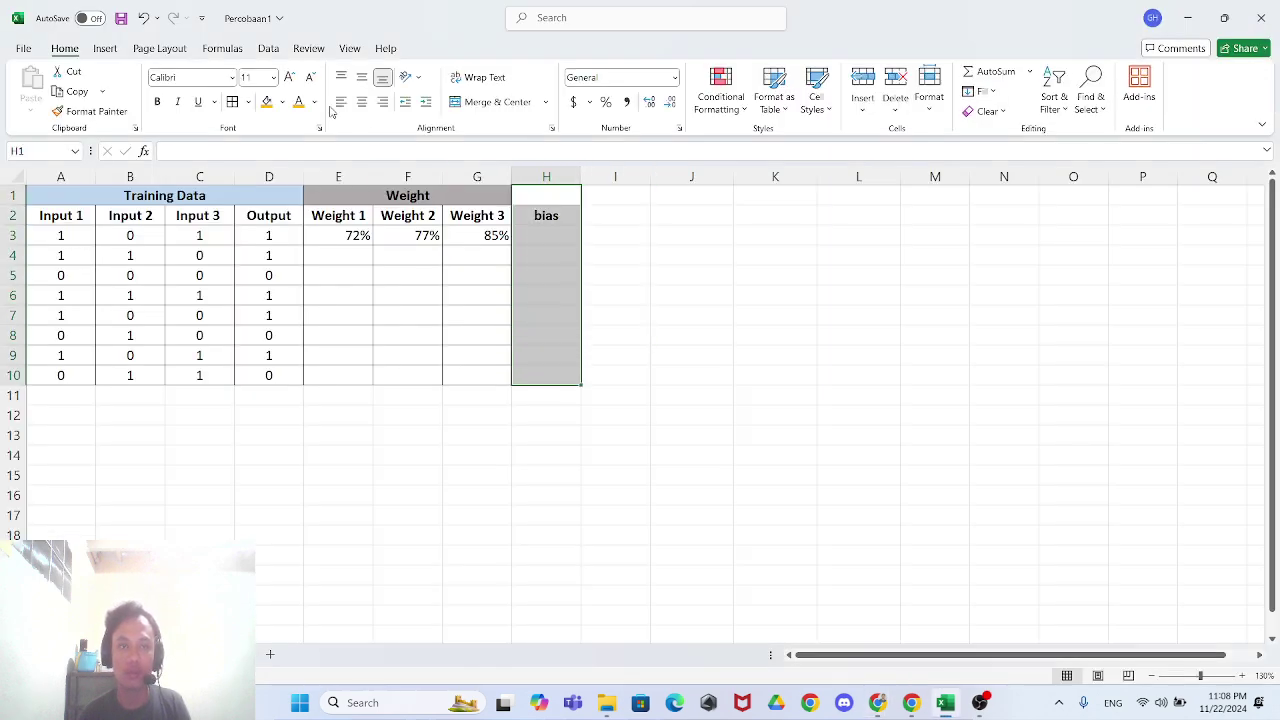
left_click(738, 372)
left_click(545, 236)
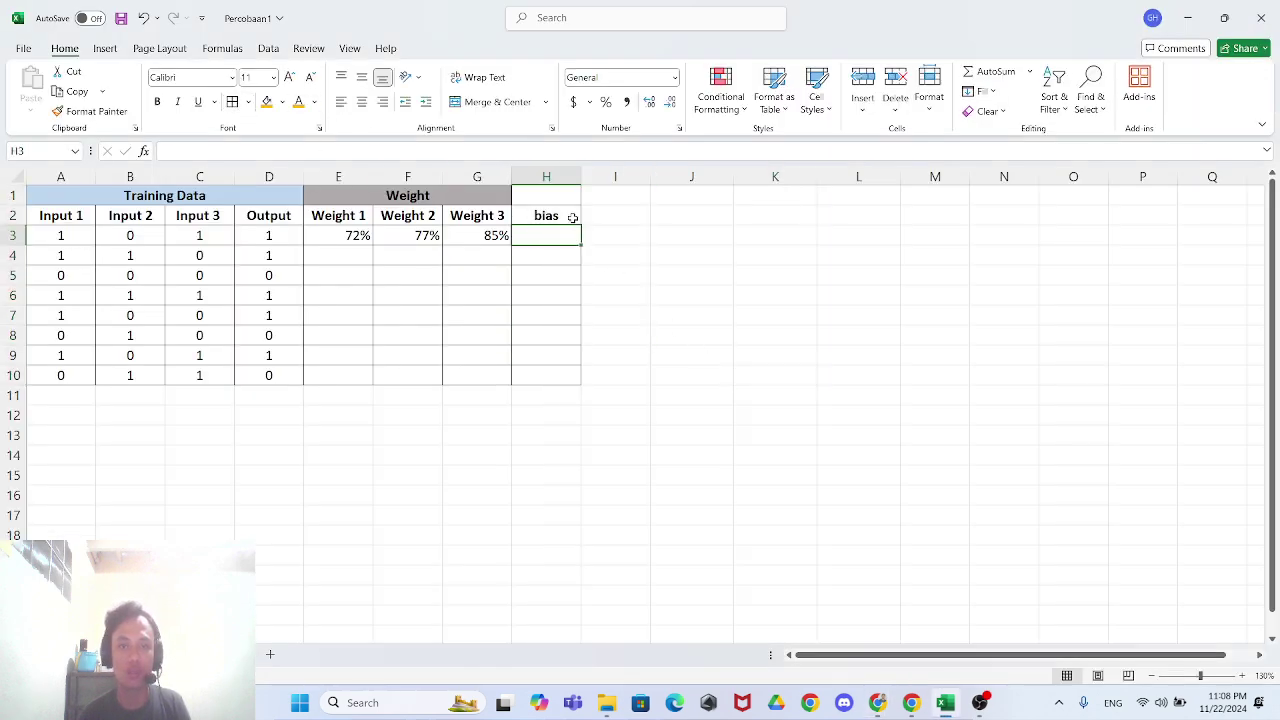
left_click(645, 292)
- Return to the browser article and read item 4 of Step 2, including the formula for calculating the Bias column
key("alt+Tab")
scroll(671, 510, "down", 2)
scroll(703, 453, "up", 2)
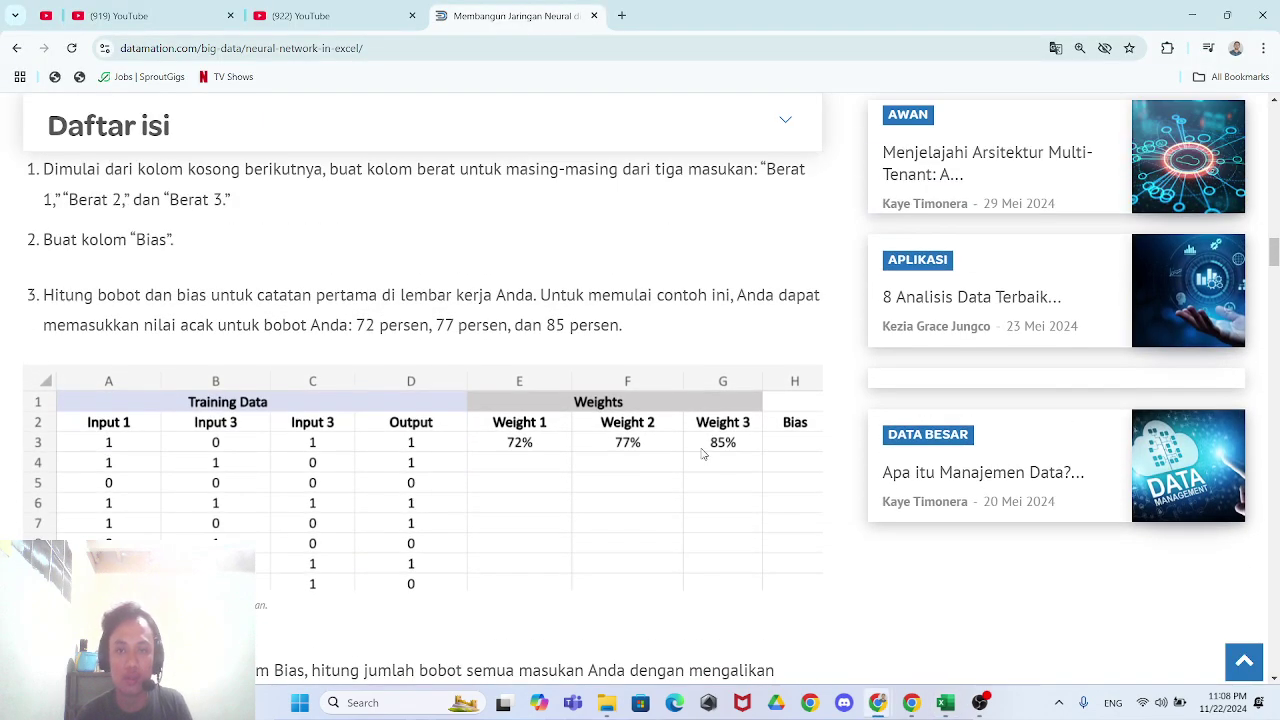
scroll(740, 530, "down", 2)
scroll(694, 515, "up", 1)
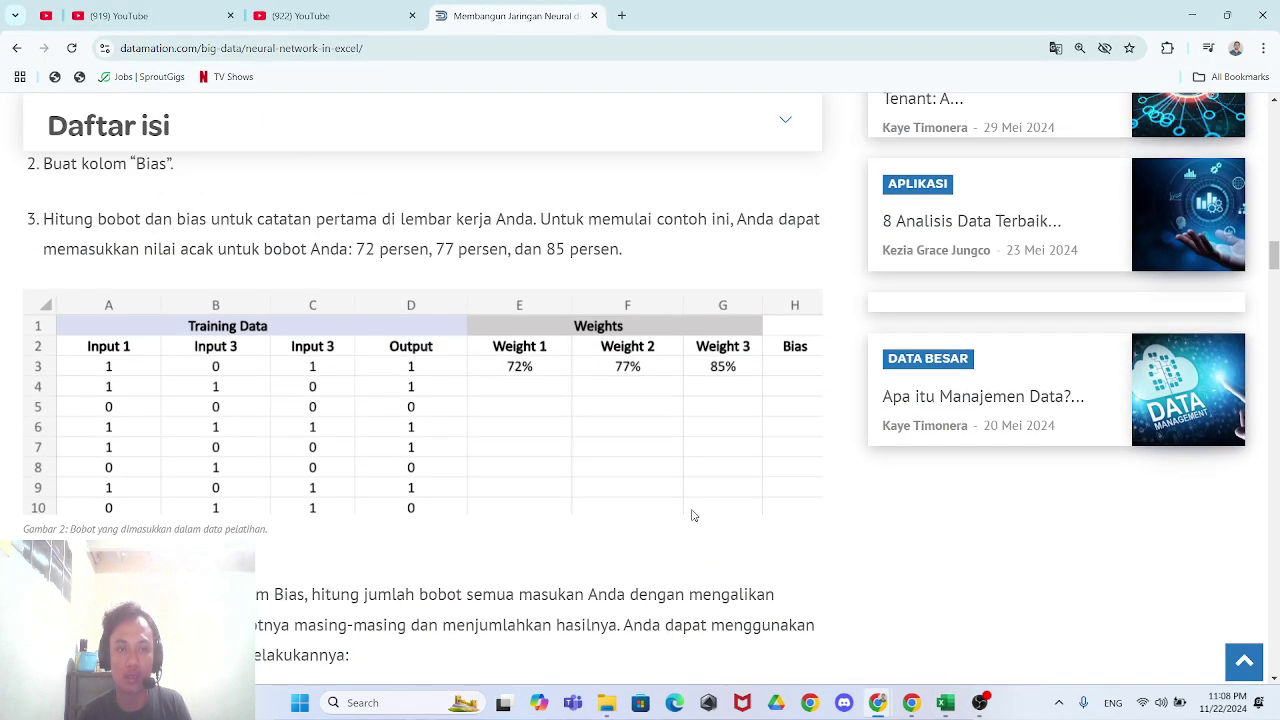
scroll(694, 515, "up", 2)
scroll(750, 540, "down", 3)
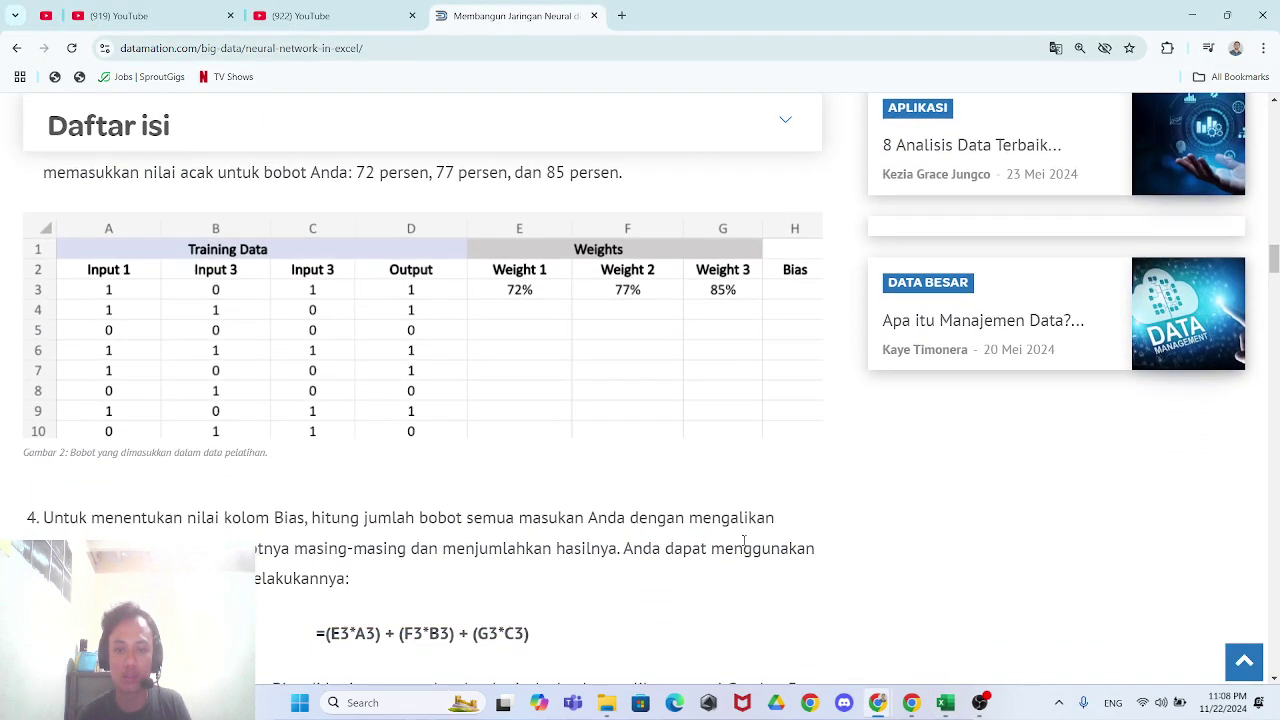
scroll(541, 494, "up", 3)
scroll(476, 494, "up", 1)
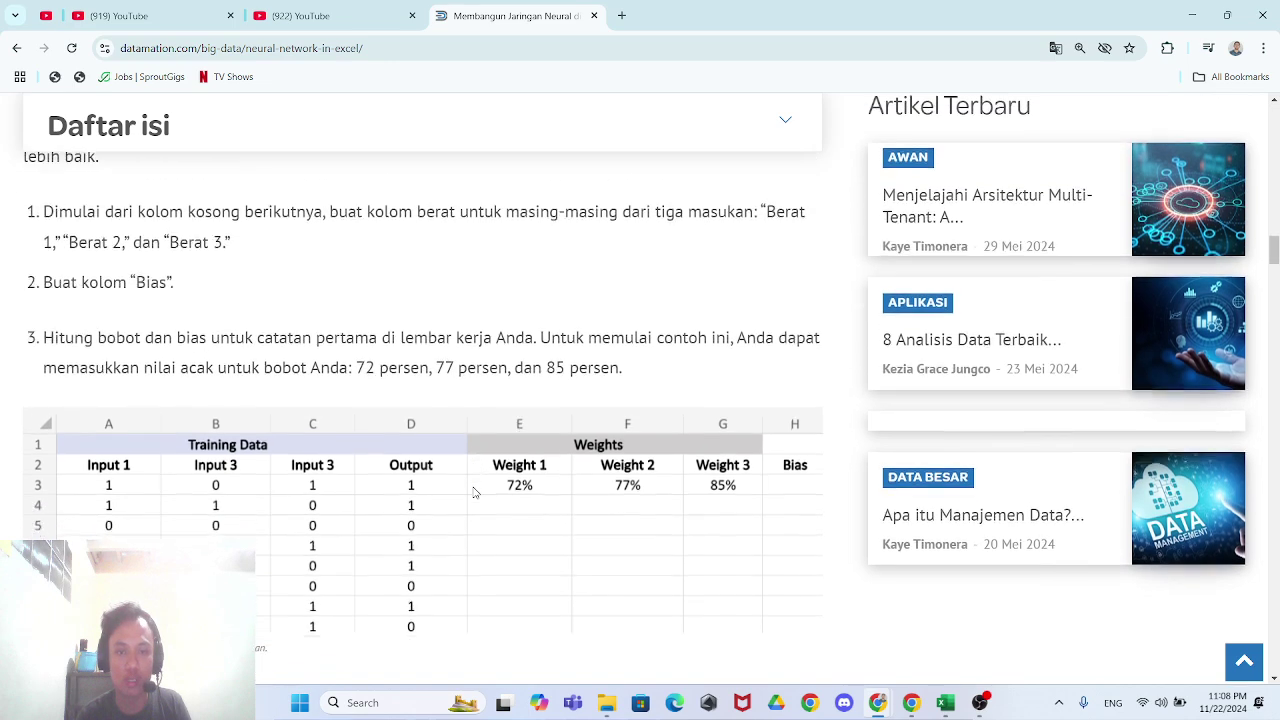
scroll(465, 485, "down", 4)
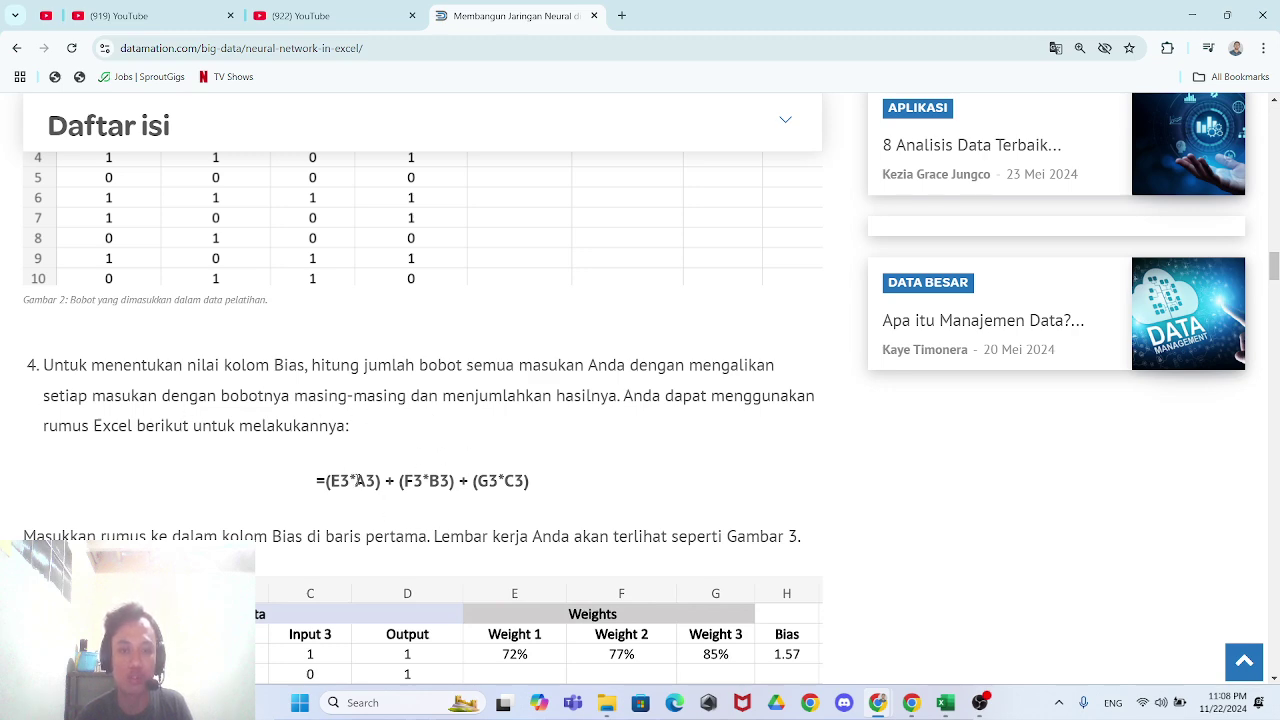
- Copy the bias formula =(E3*A3) + (F3*B3) + (G3*C3) from item 4 of the article
scroll(355, 480, "up", 1)
scroll(303, 482, "down", 1)
scroll(652, 300, "up", 1)
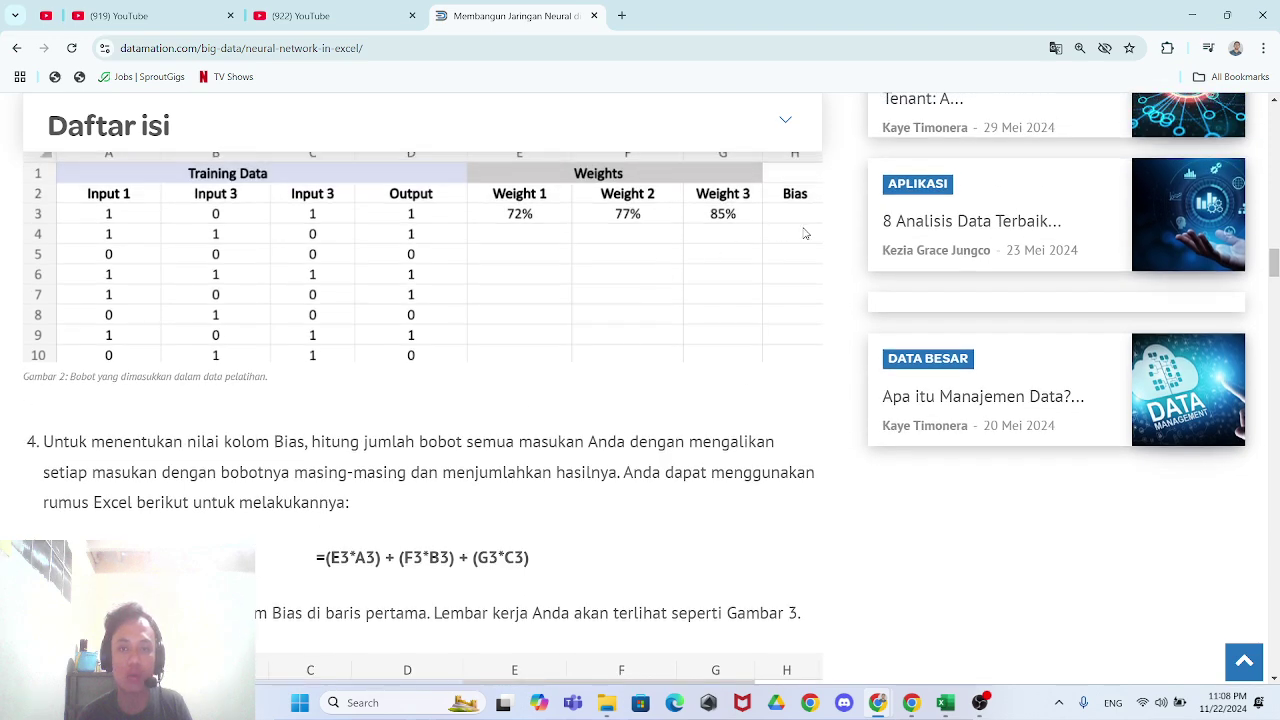
scroll(600, 450, "down", 1)
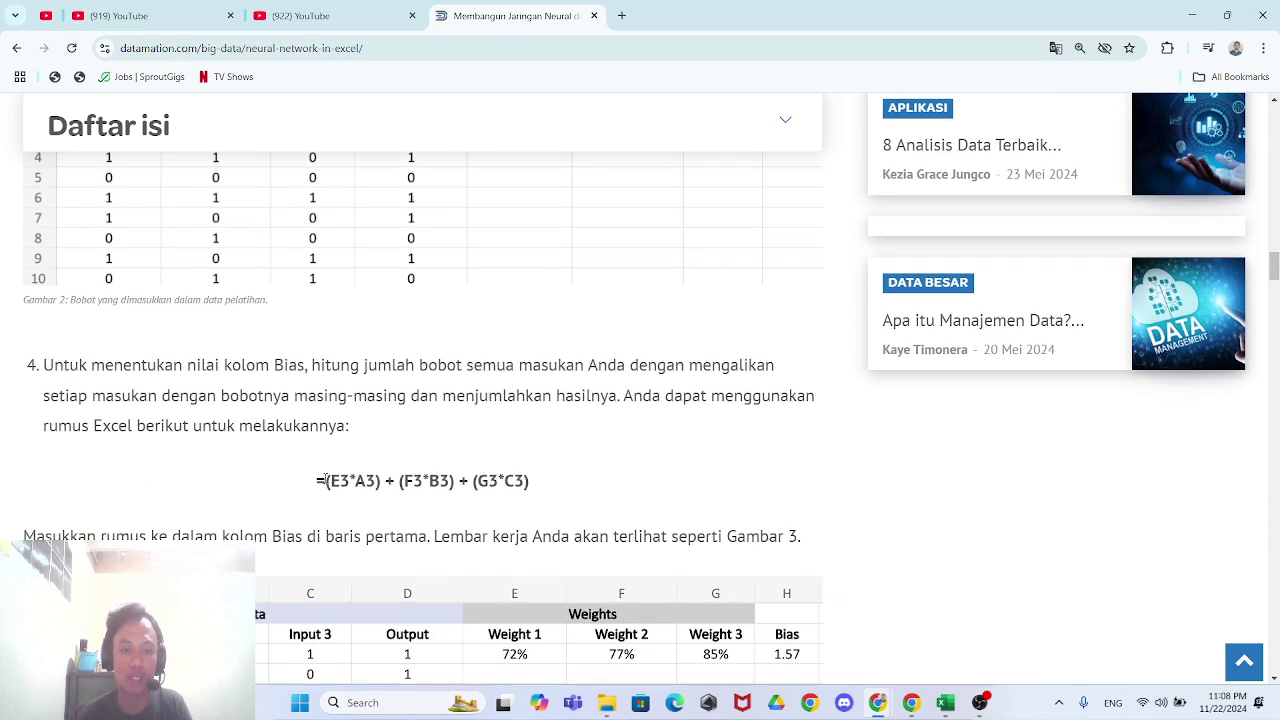
left_click_drag(318, 476, 550, 487)
key("ctrl+c")
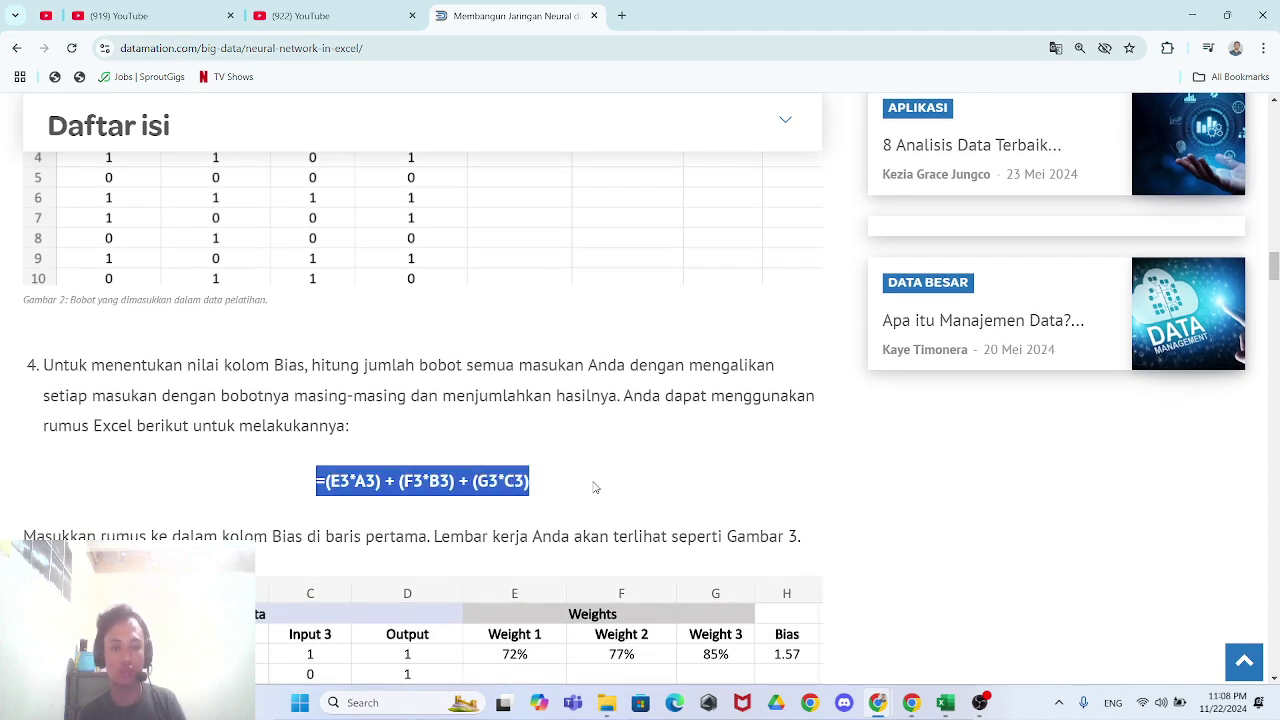
- Switch to Excel and paste the copied bias formula into cell H3
key("alt+Tab")
left_click(546, 235)
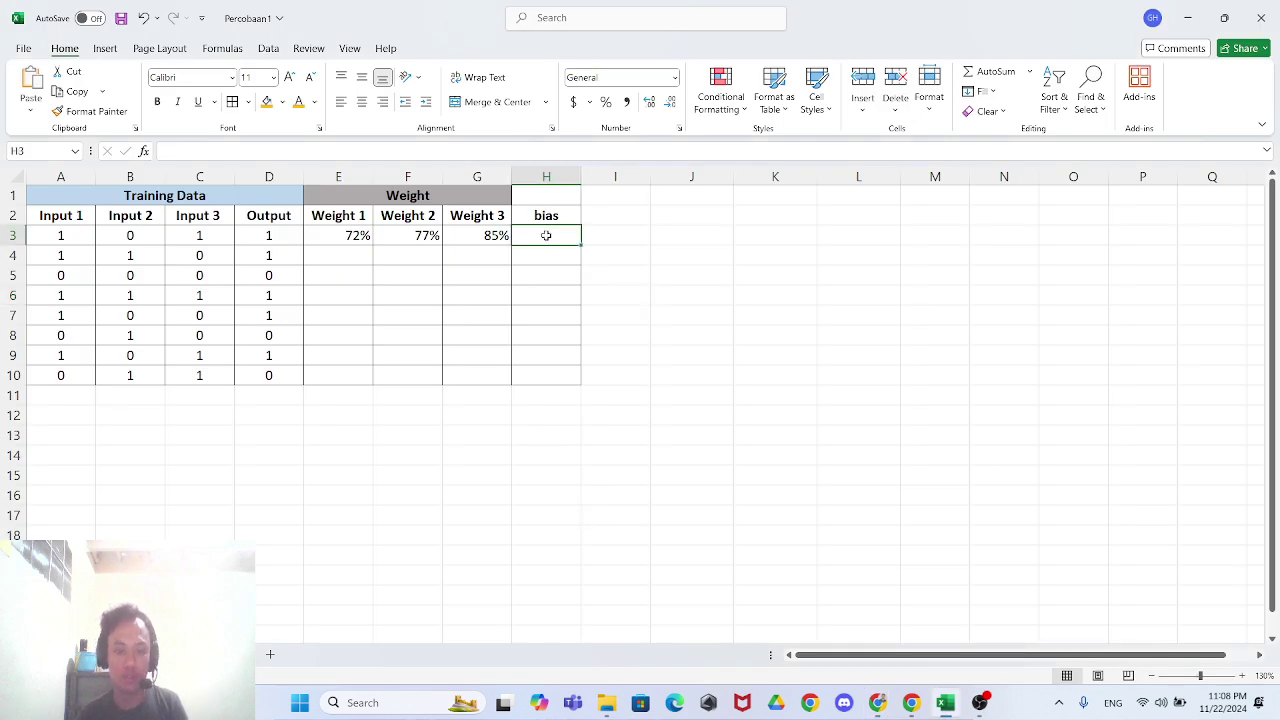
key("ctrl+v")
left_click(660, 355)
left_click(560, 236)
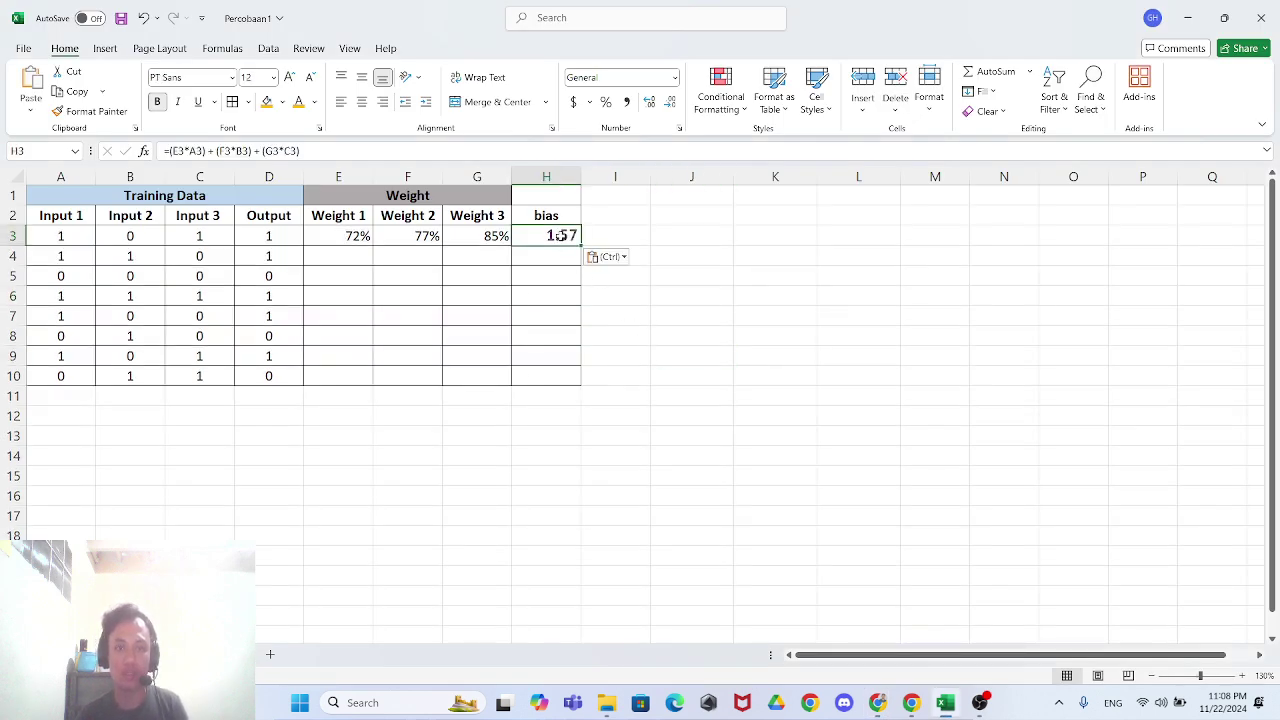
- Remove the bold formatting from the bias value in cell H3
left_click(157, 102)
left_click(626, 368)
left_click(557, 236)
- Return to the browser article, check Figure 3, and read Step 3 on the Sigmoid function and the Output column formula
key("alt+Tab")
scroll(620, 487, "down", 3)
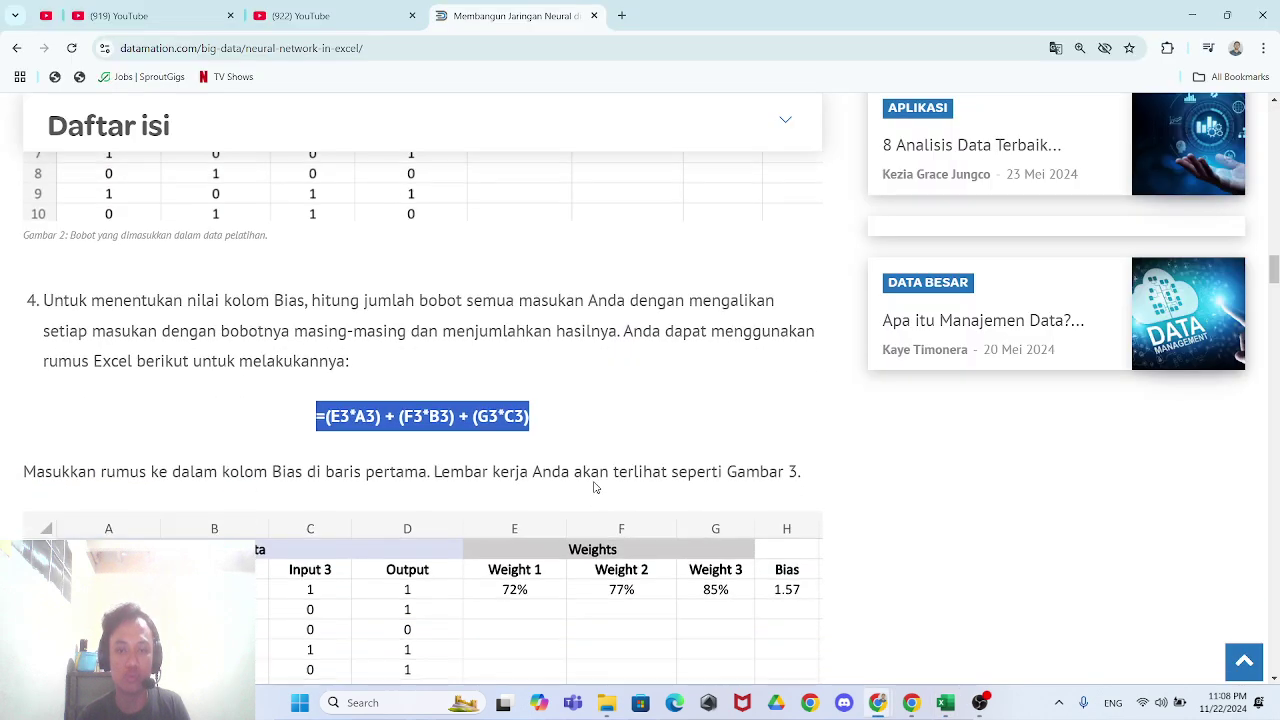
scroll(646, 487, "down", 1)
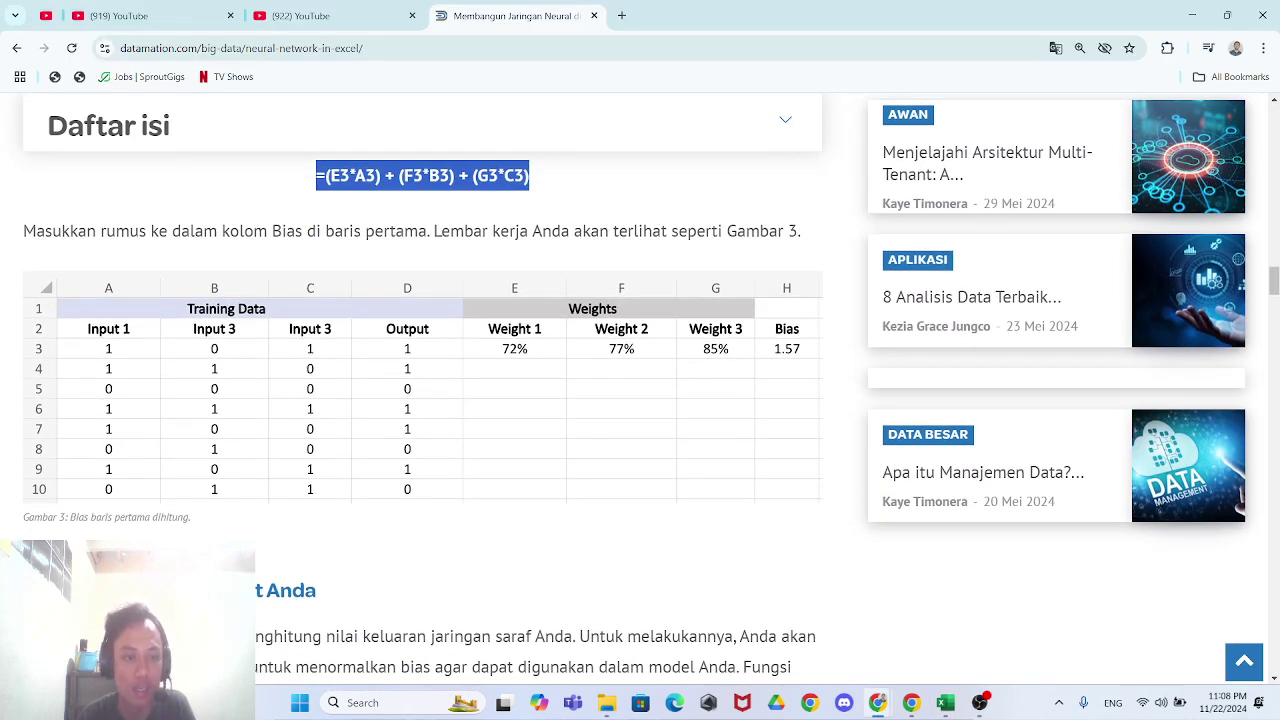
scroll(551, 489, "down", 1)
scroll(723, 480, "up", 2)
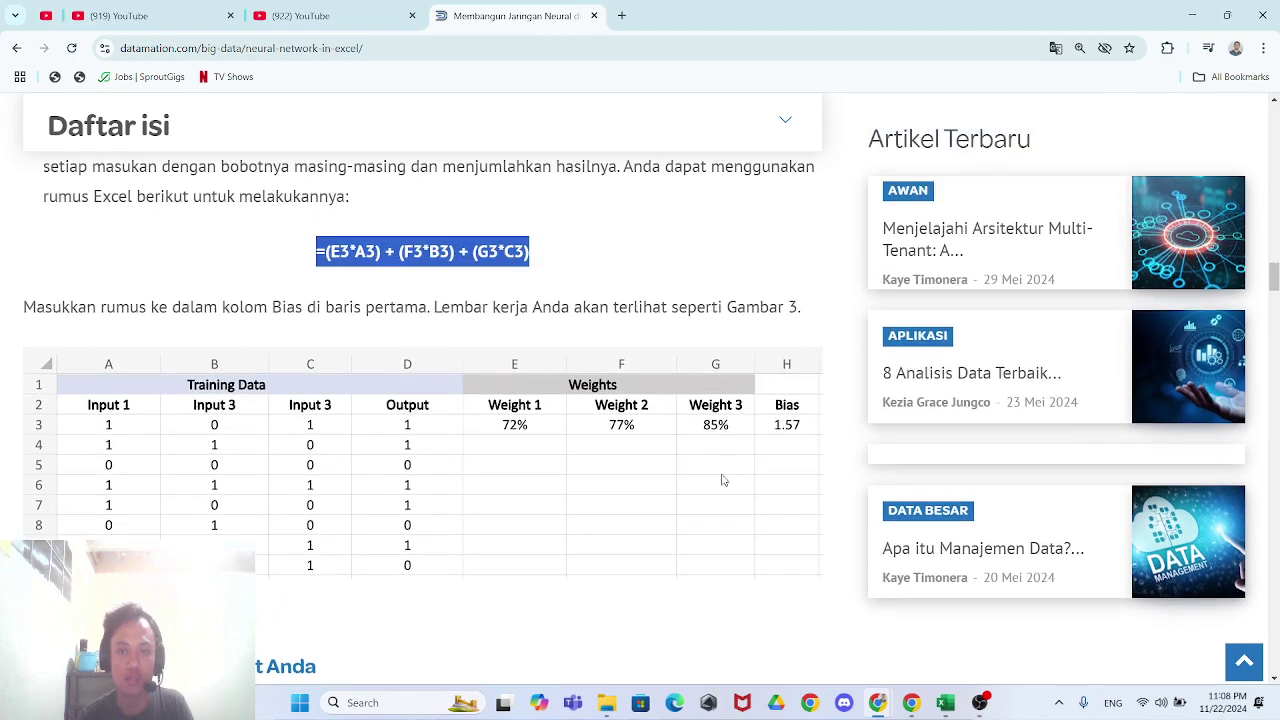
scroll(717, 486, "down", 2)
scroll(557, 531, "up", 2)
scroll(557, 531, "down", 4)
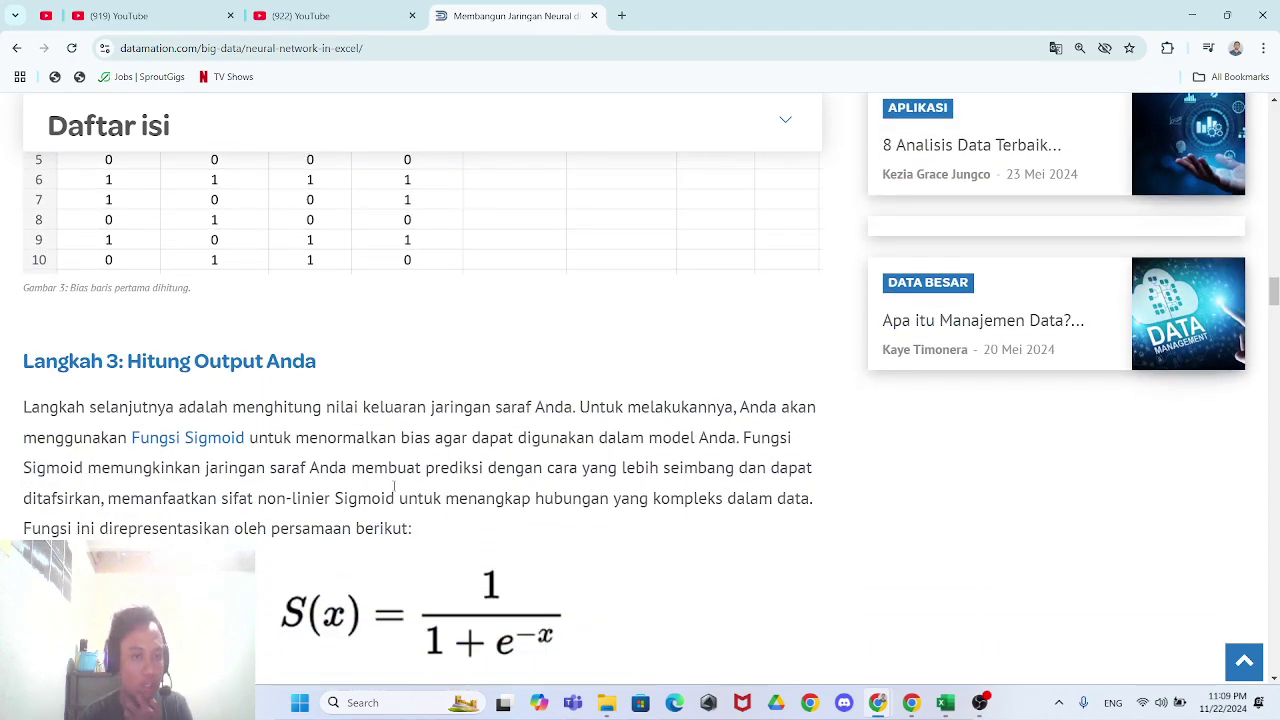
scroll(228, 428, "down", 3)
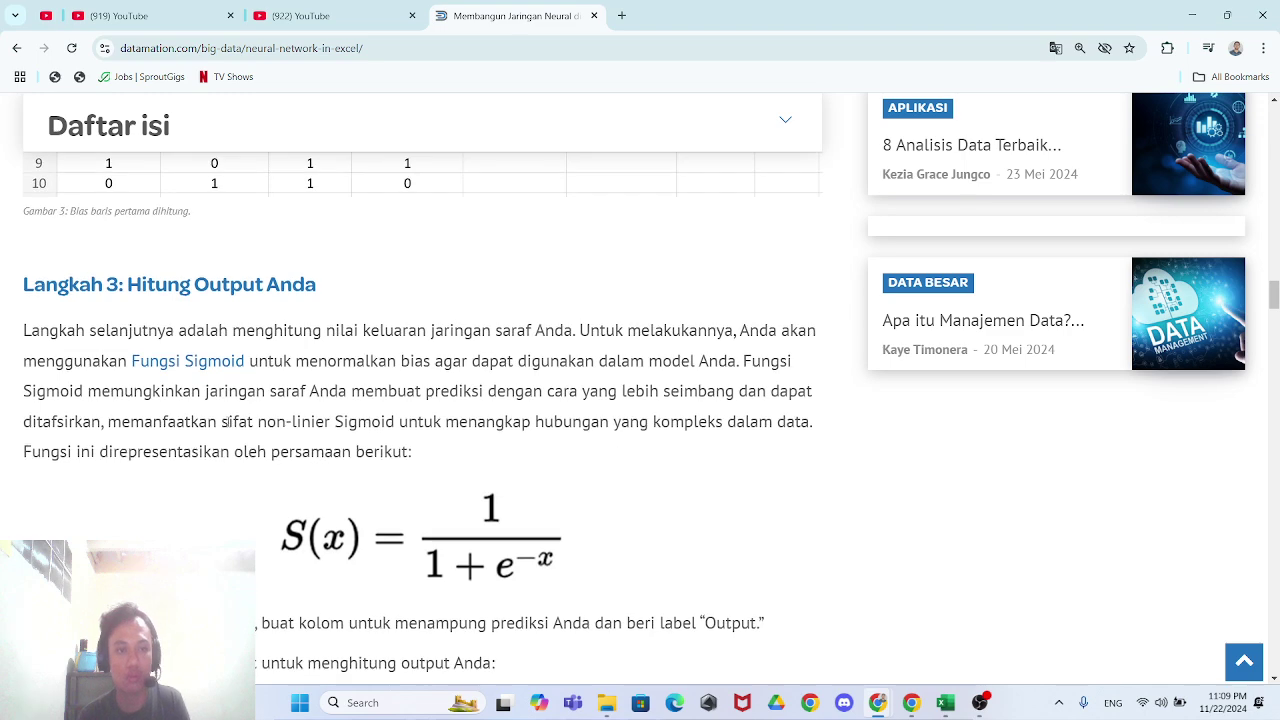
scroll(228, 428, "up", 1)
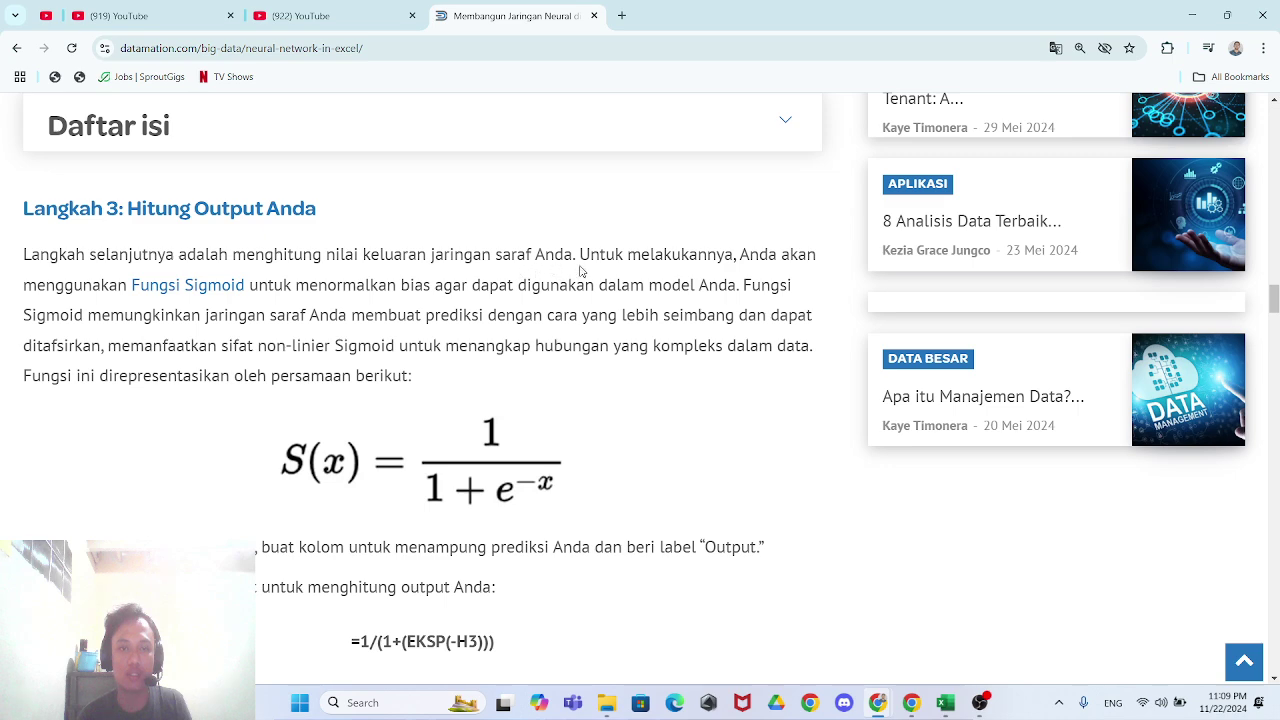
scroll(236, 324, "down", 2)
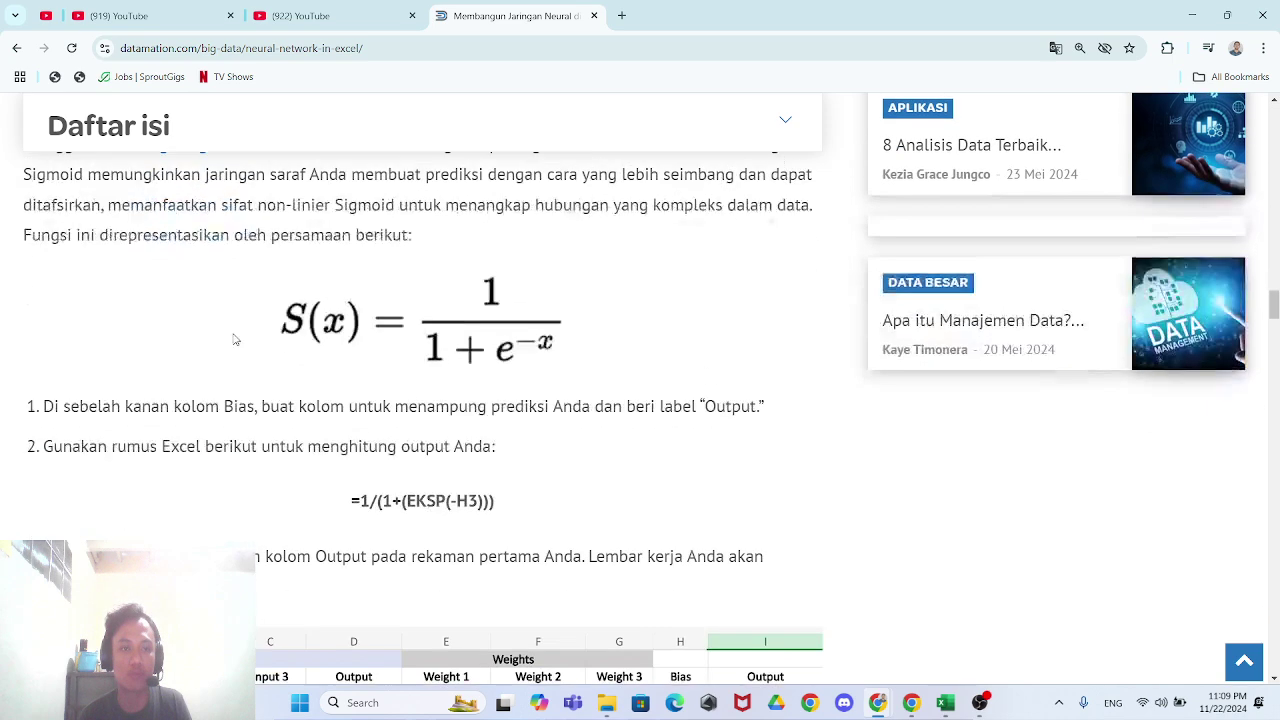
scroll(249, 321, "up", 2)
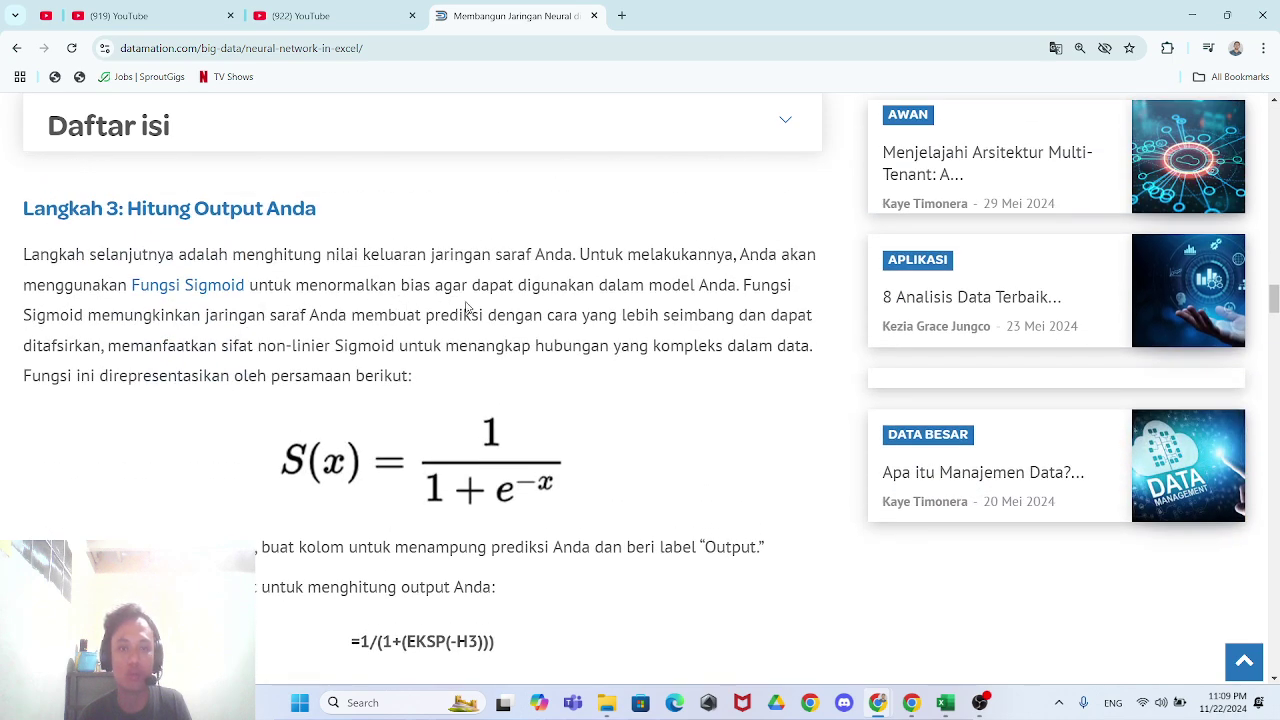
scroll(657, 498, "down", 2)
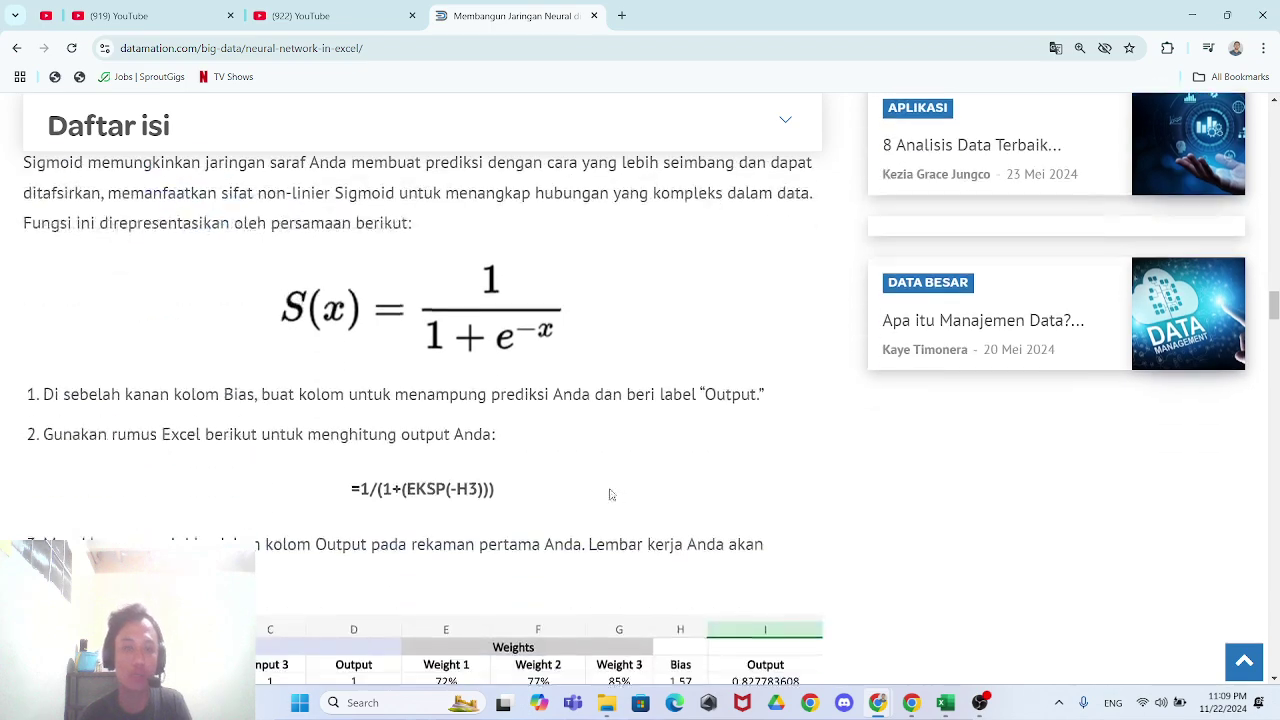
scroll(180, 414, "down", 1)
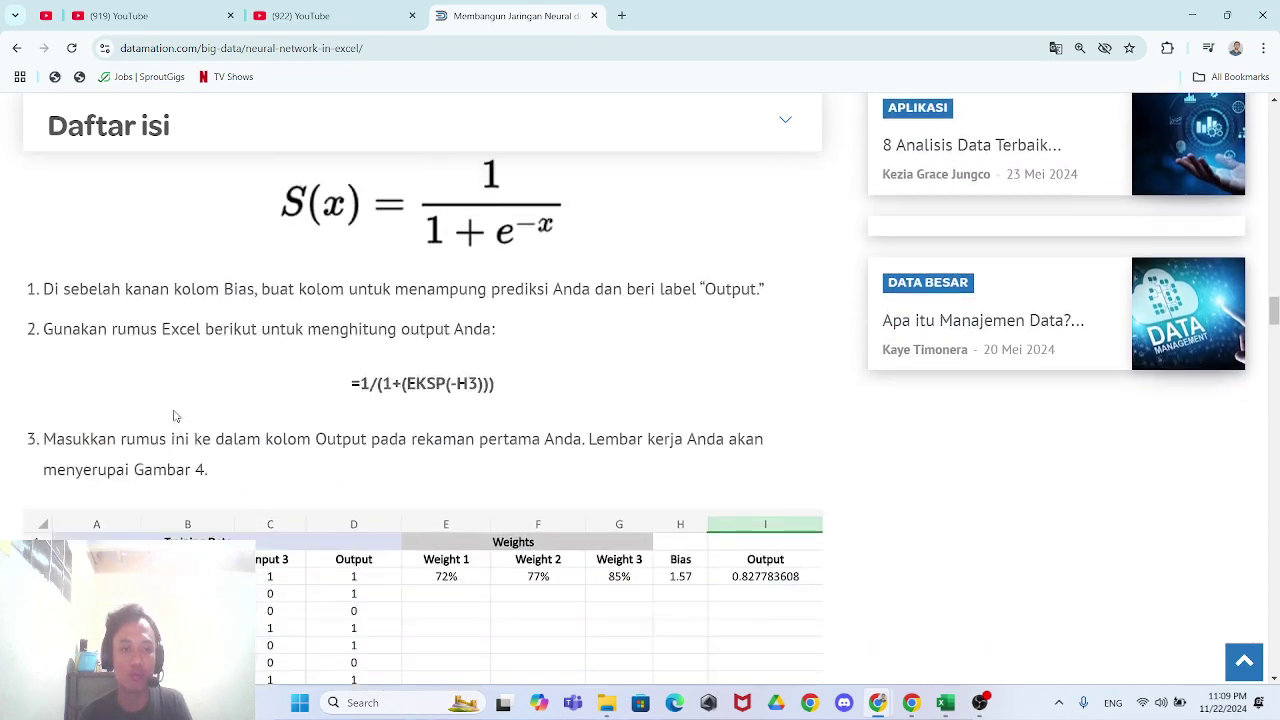
scroll(465, 557, "down", 1)
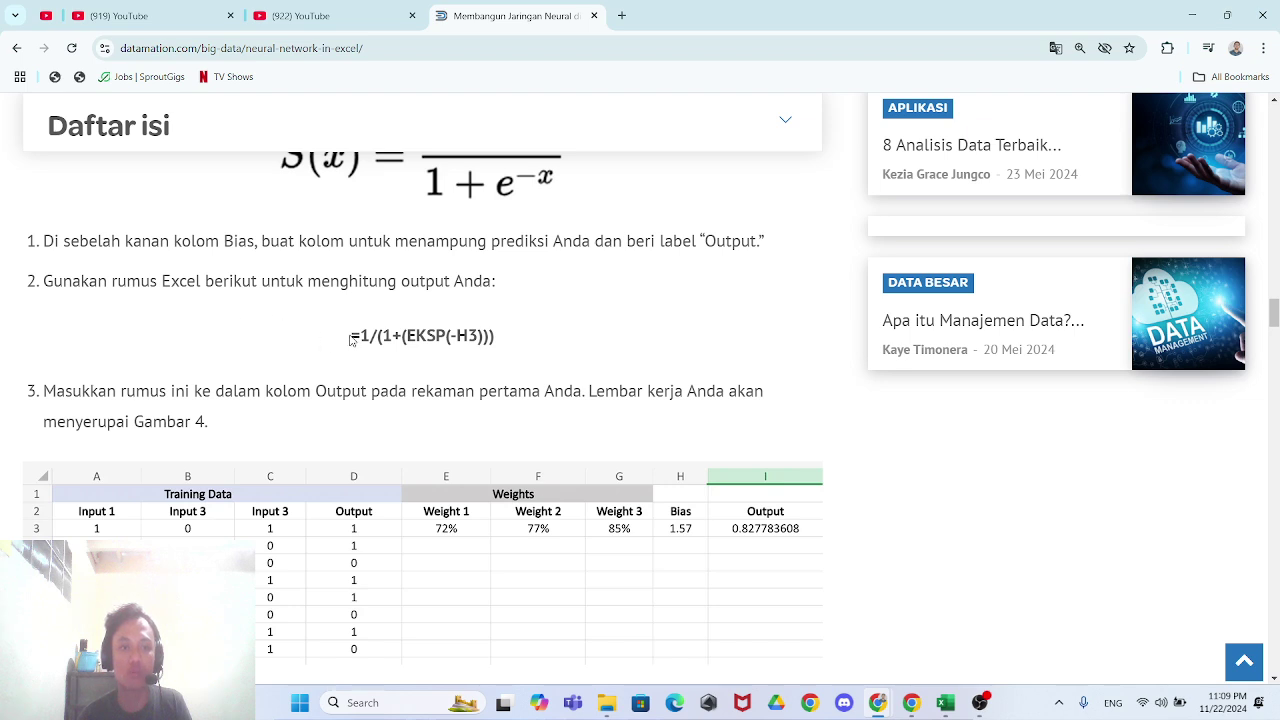
- Copy the output formula =1/(1+(EKSP(-H3))) from item 2 of Step 3 in the article
left_click_drag(350, 338, 529, 342)
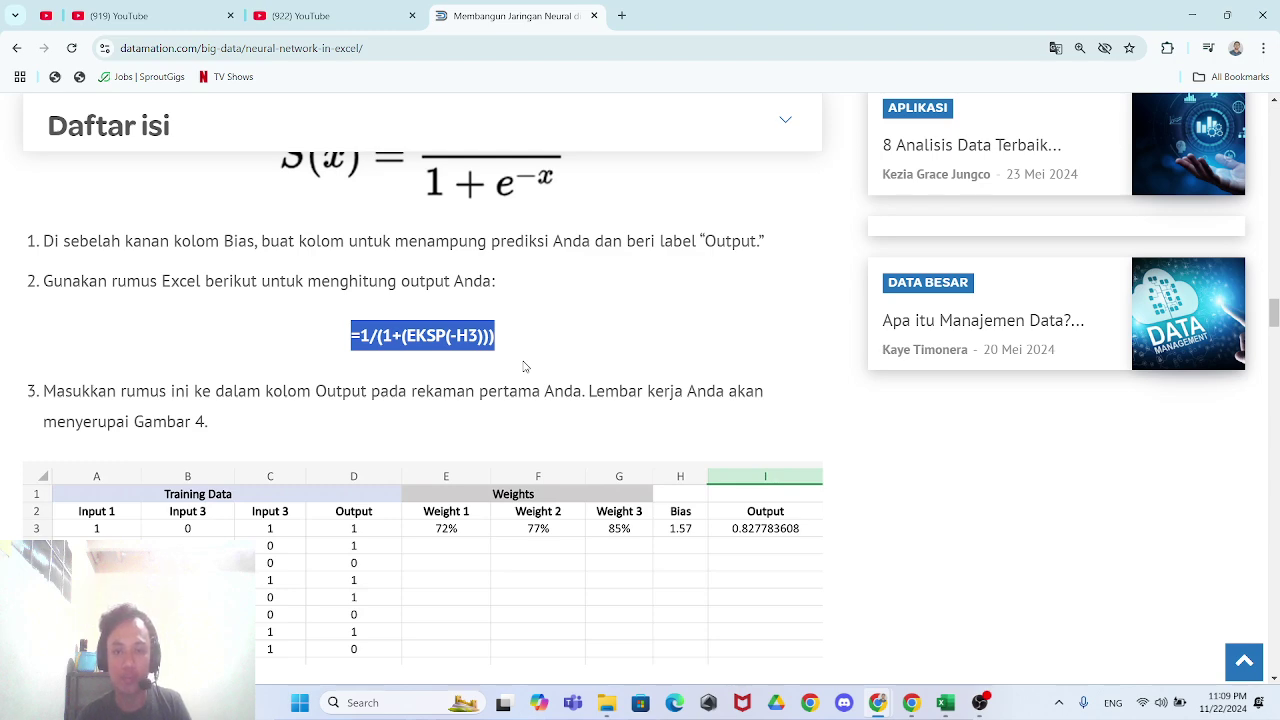
key("alt+Tab")
key("alt+Tab")
- In Excel, enter the header "output" in cell I2 and apply borders to I1:I10
key("alt+Tab")
left_click(601, 215)
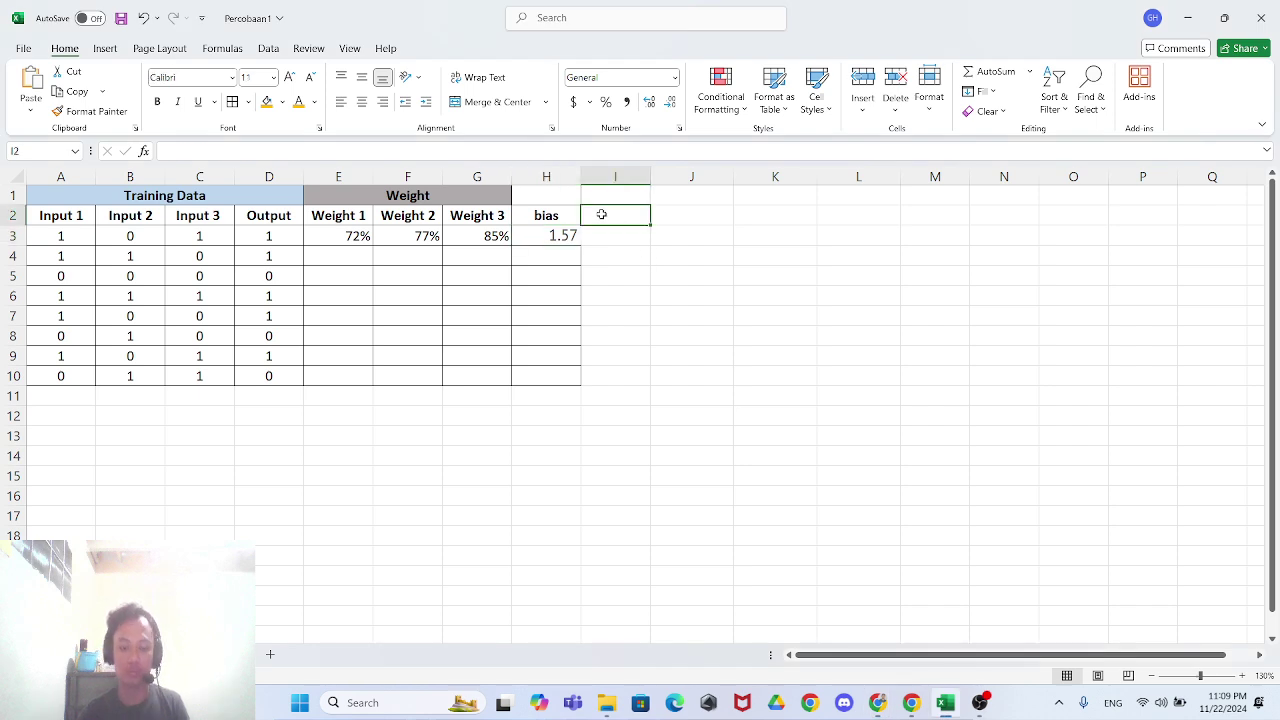
type("output")
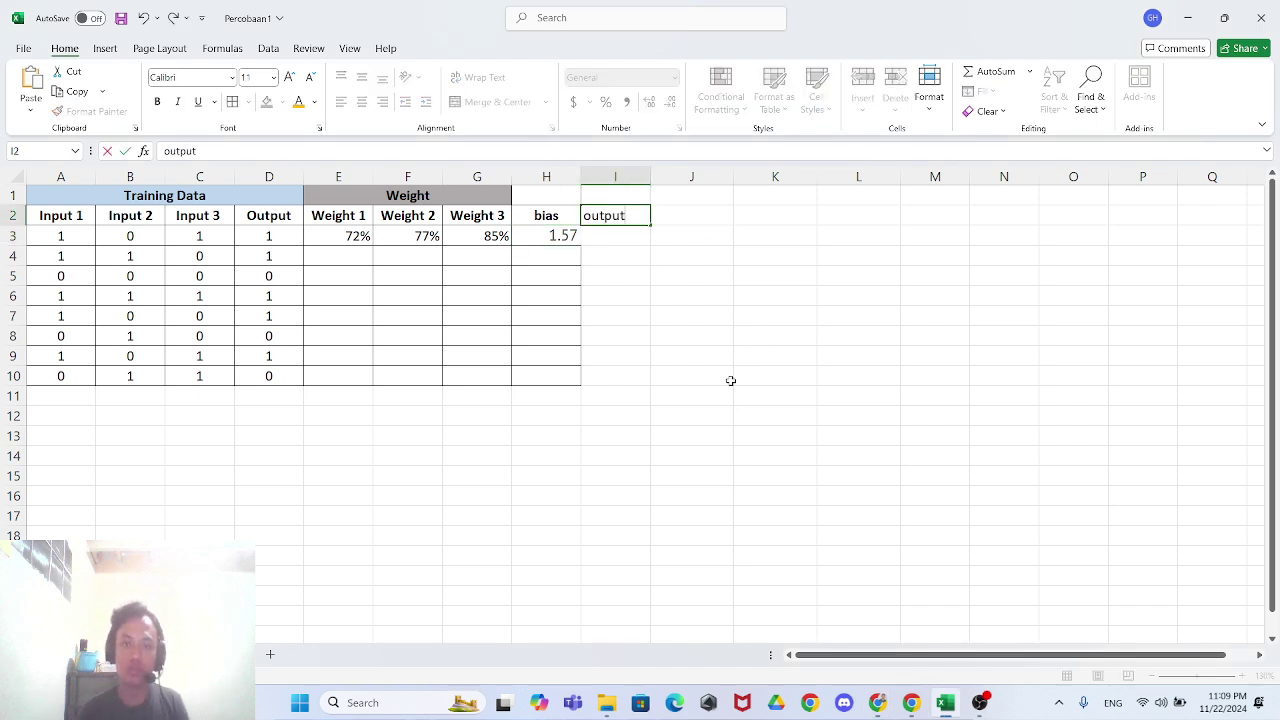
left_click(729, 392)
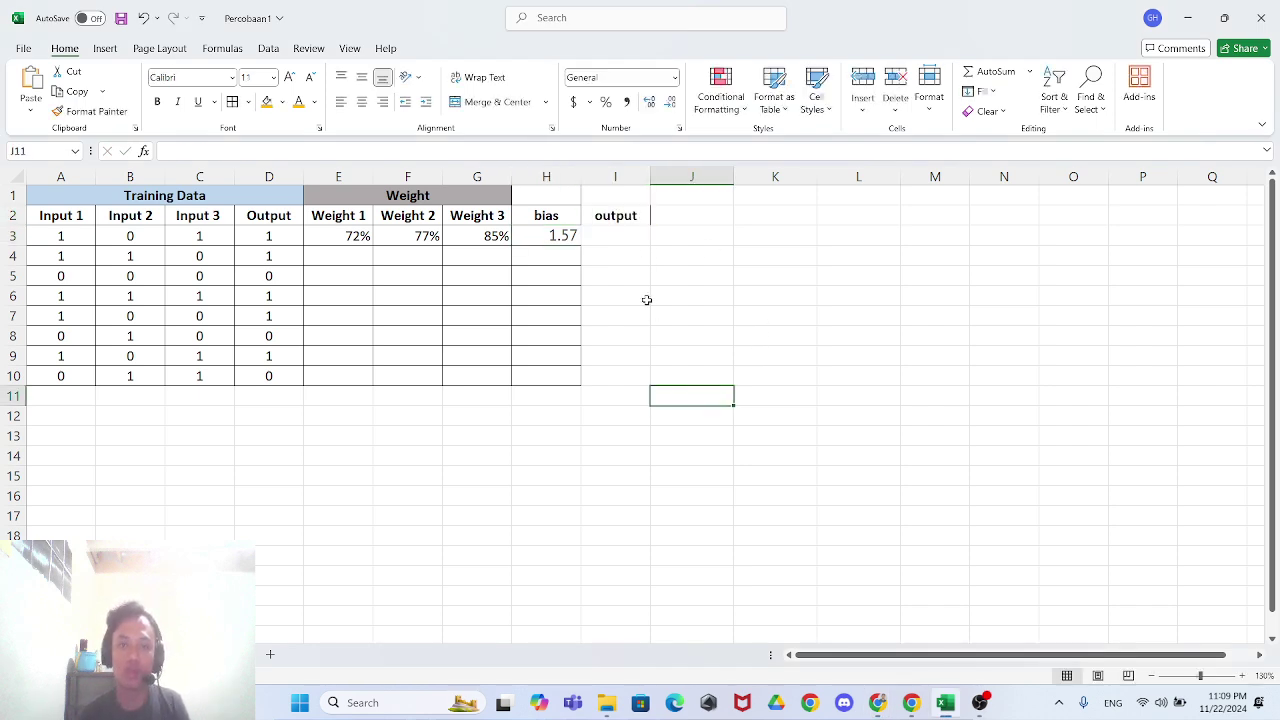
left_click_drag(616, 196, 623, 380)
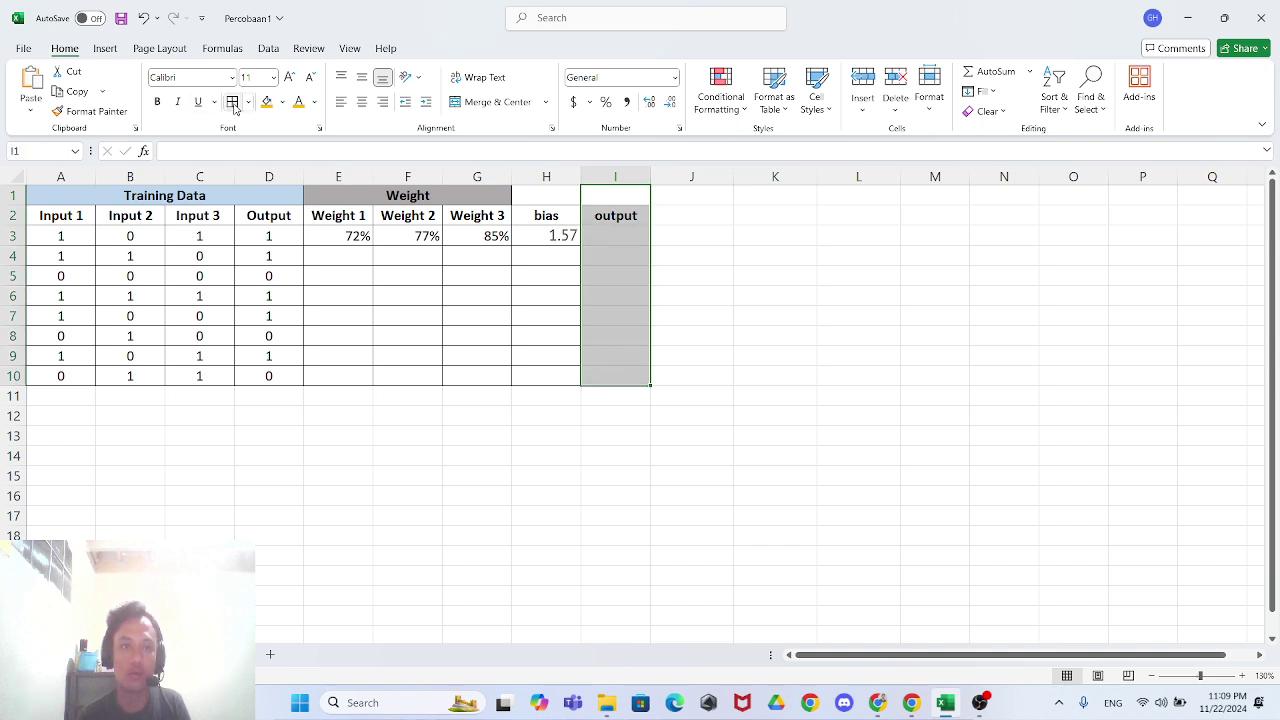
- Paste the copied output formula into cell I3 and correct its function name to EXP, giving =1/(1+(EXP(-H3)))
left_click(628, 235)
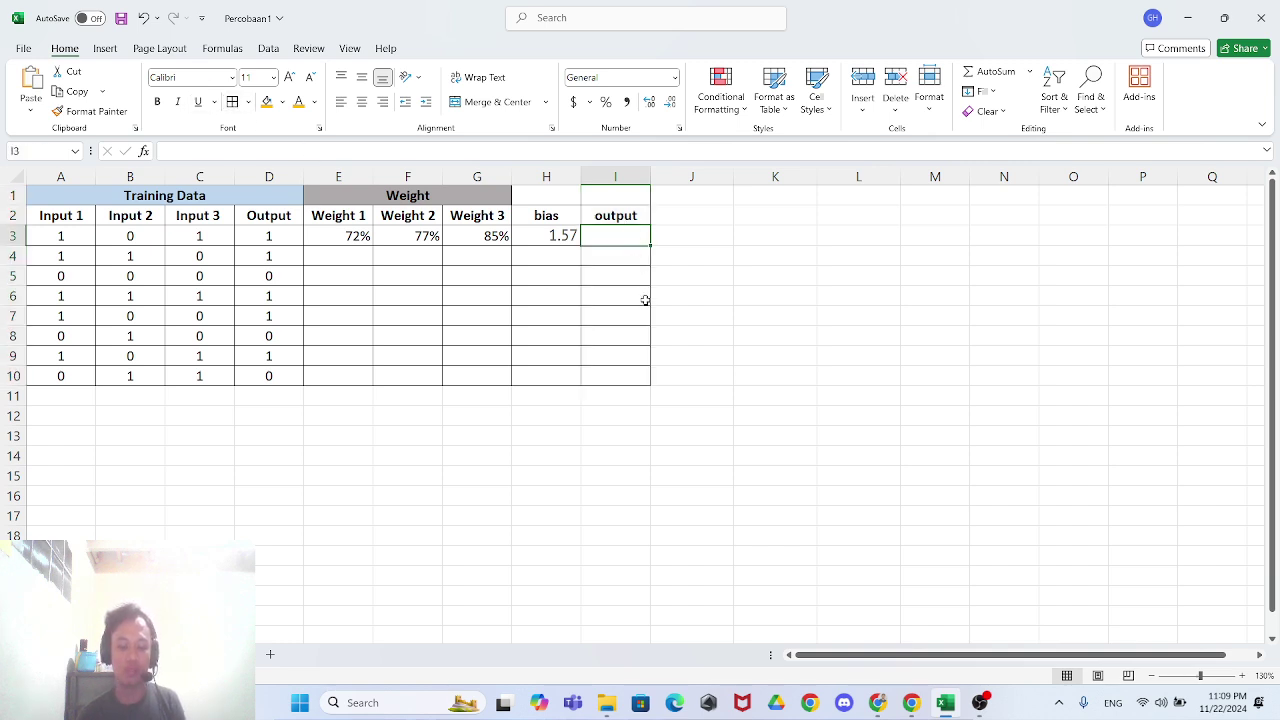
type("=1/(1+(EKSP(-I3)))")
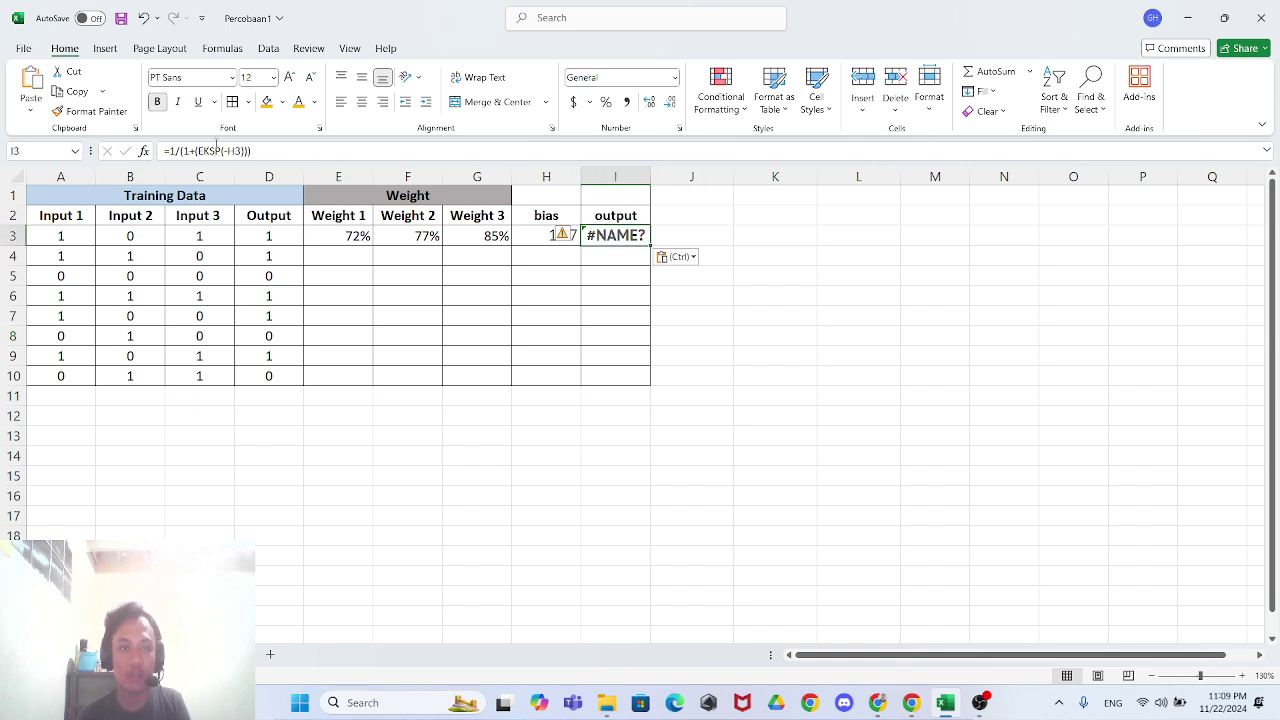
left_click(247, 158)
key("Right")
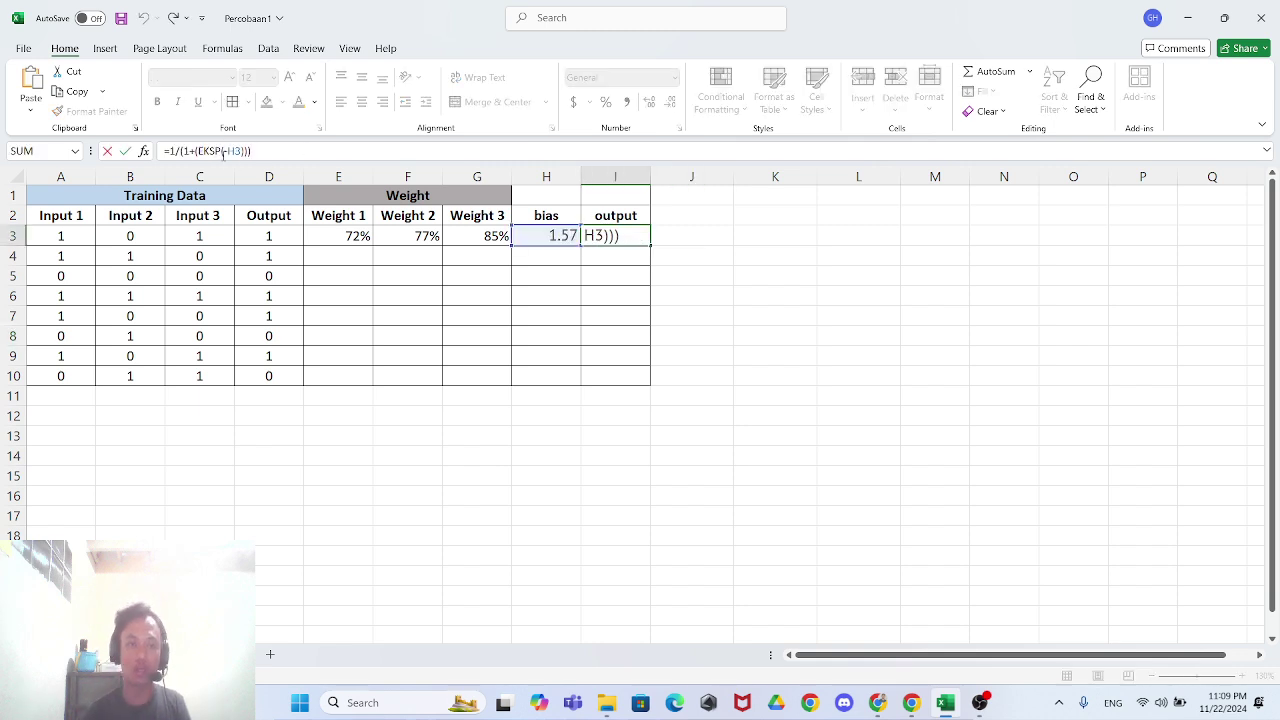
left_click(199, 152)
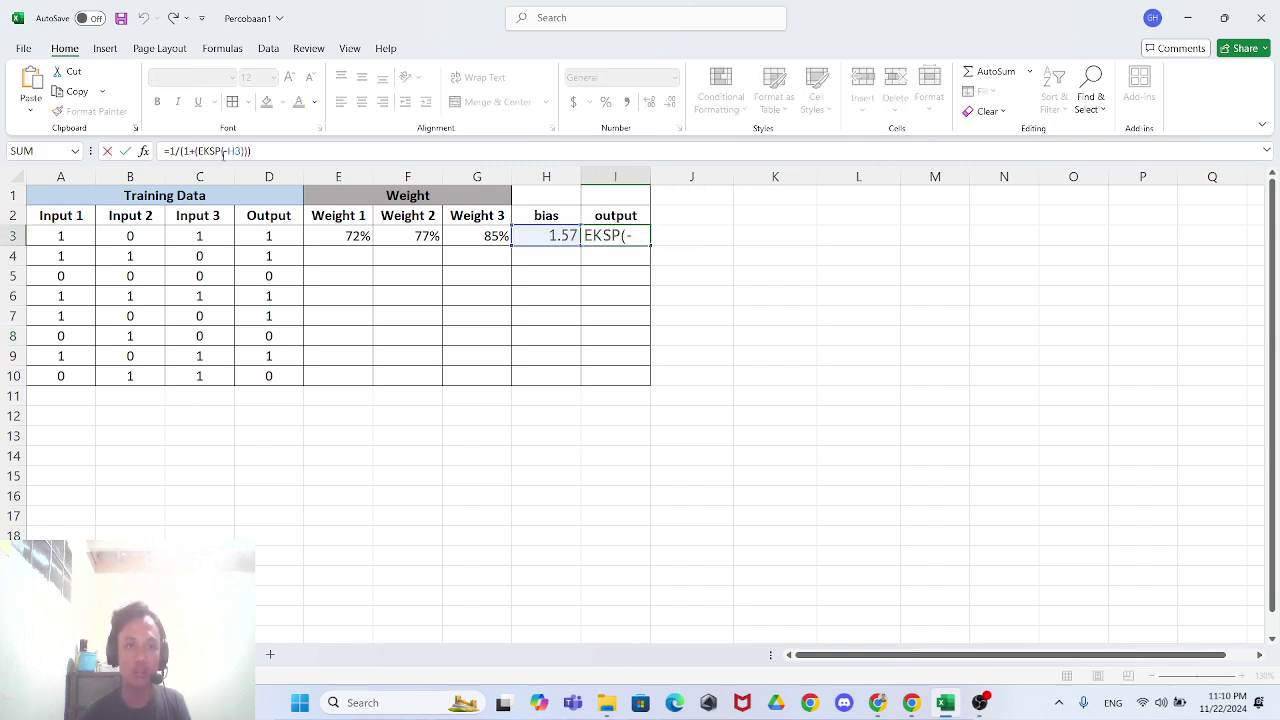
key("BackSpace")
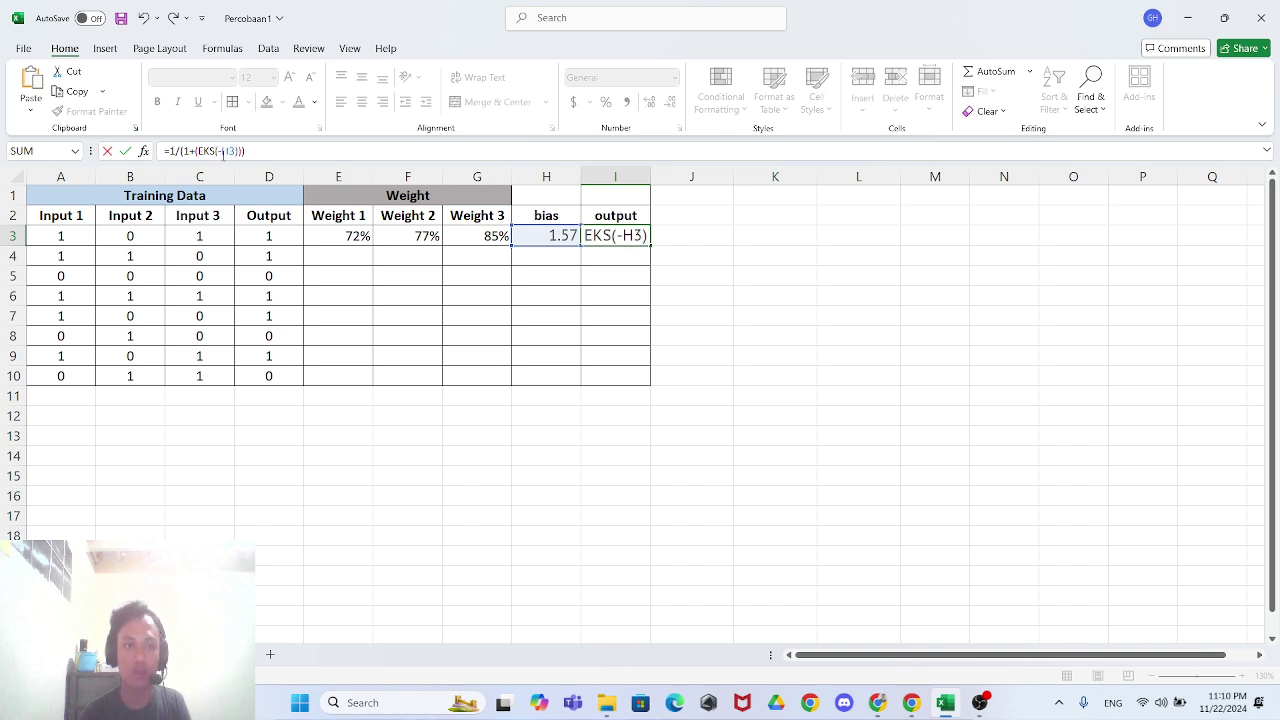
key("BackSpace")
key("BackSpace")
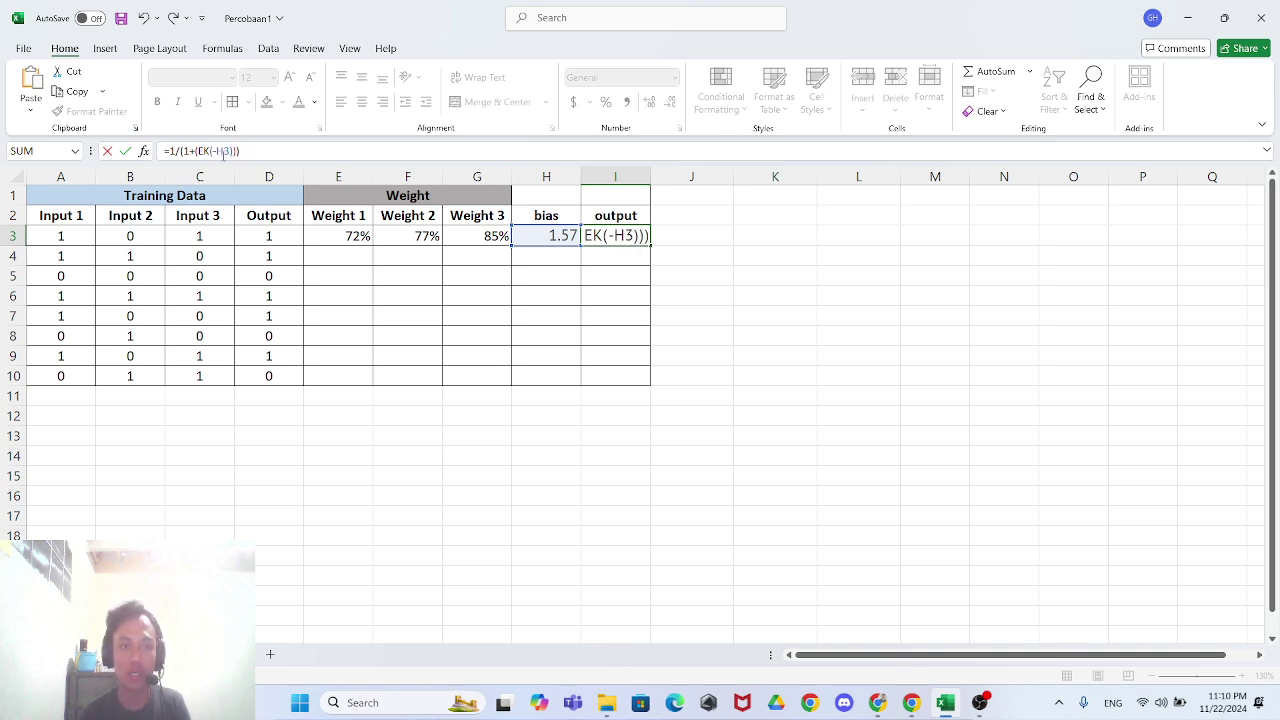
type("XP")
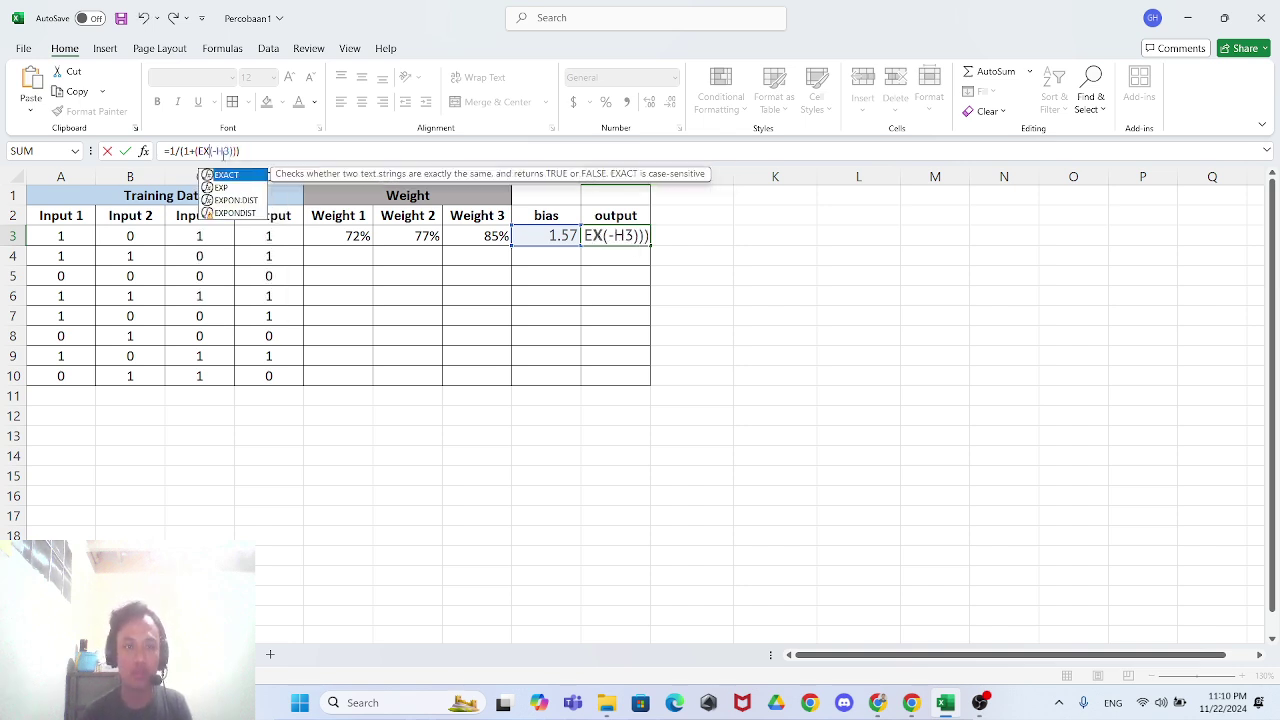
key("Return")
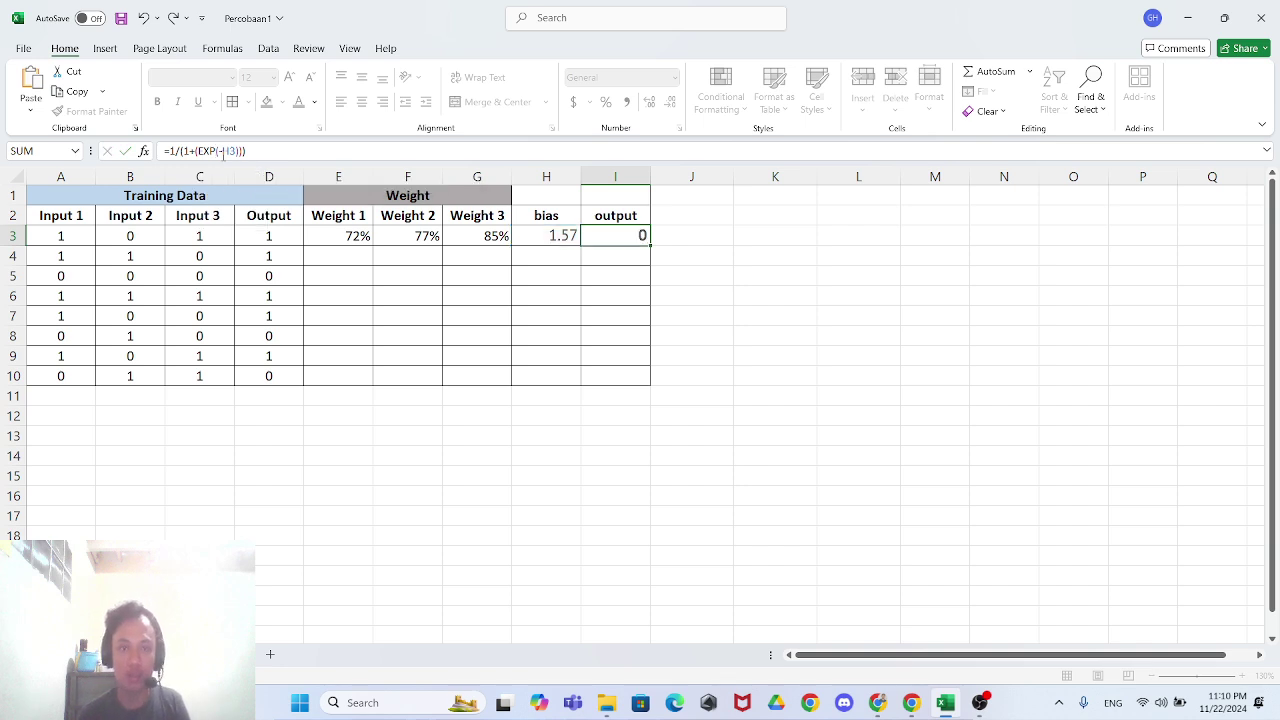
- Check the output column and compare its first-row value with Figure 4 in the browser article
left_click_drag(790, 352, 766, 340)
left_click(635, 215)
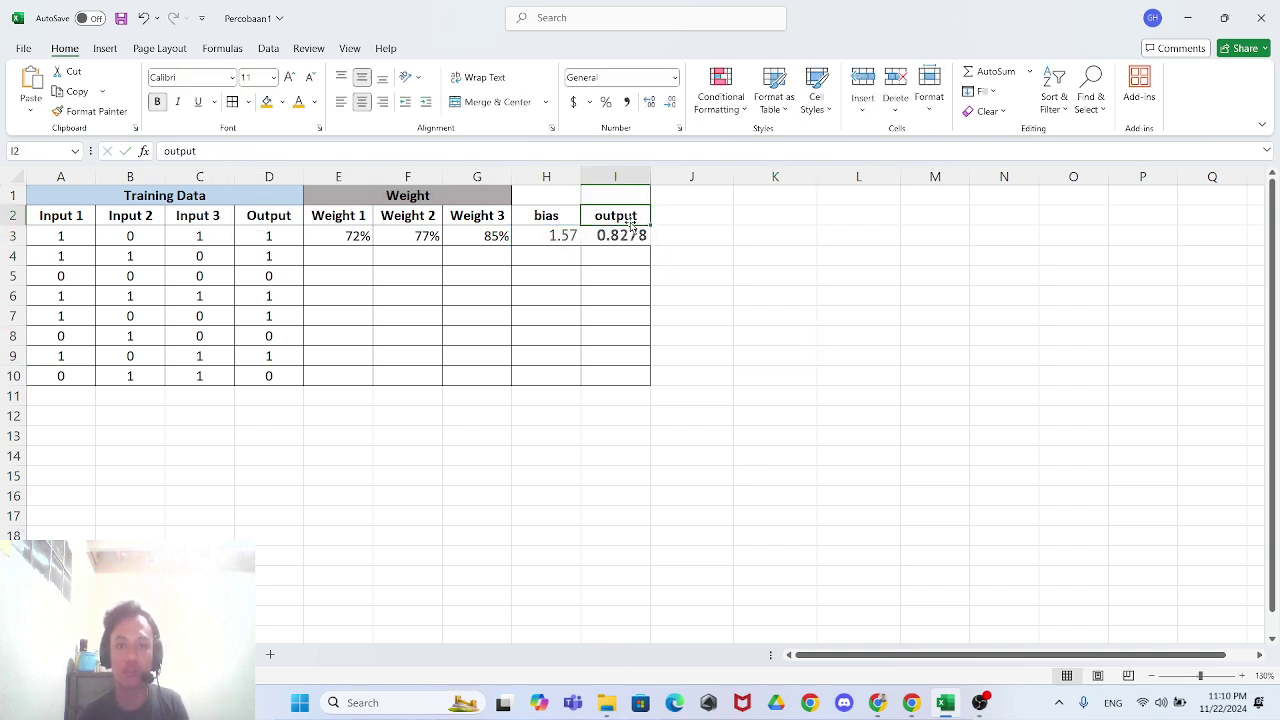
left_click_drag(631, 191, 624, 376)
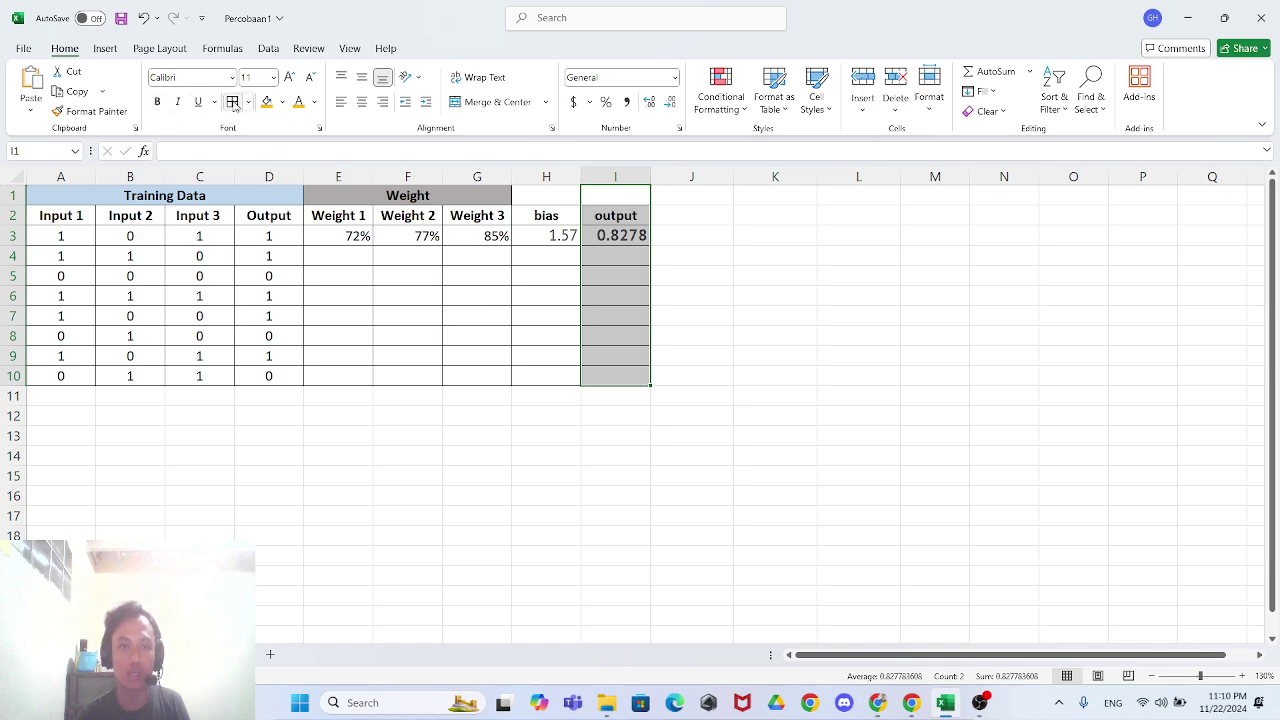
left_click(690, 376)
key("alt+Tab")
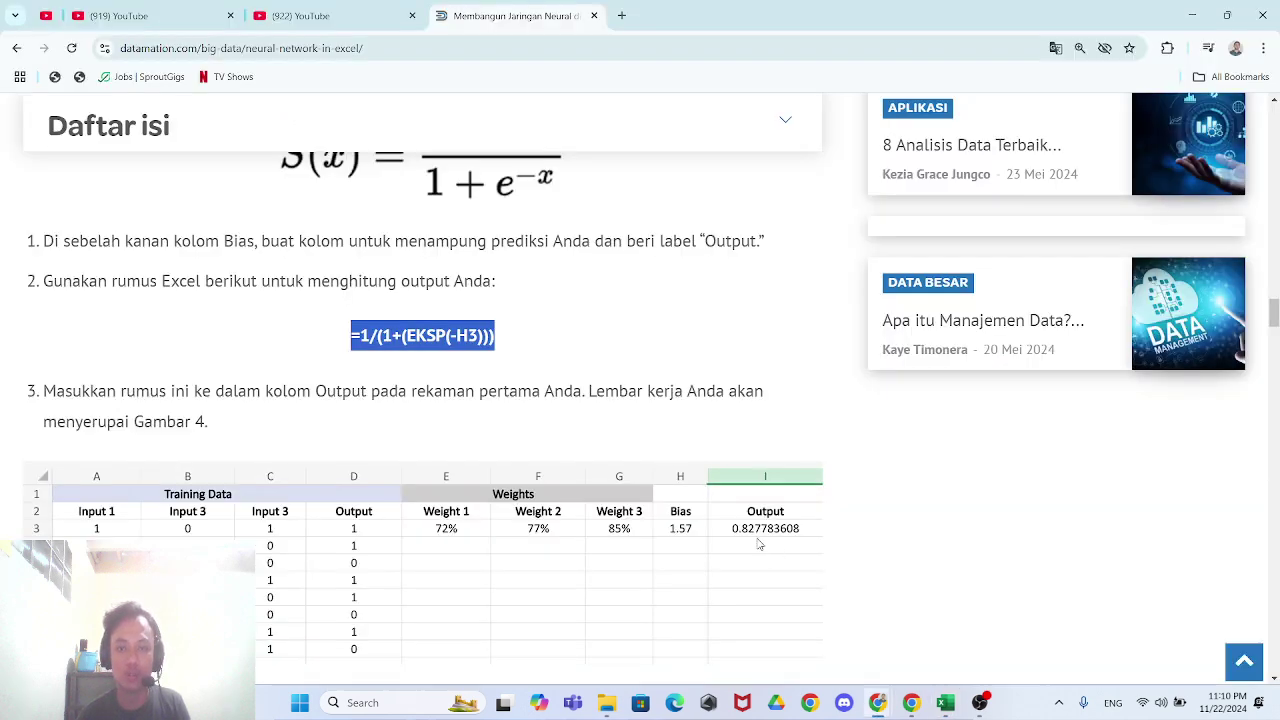
key("alt+Tab")
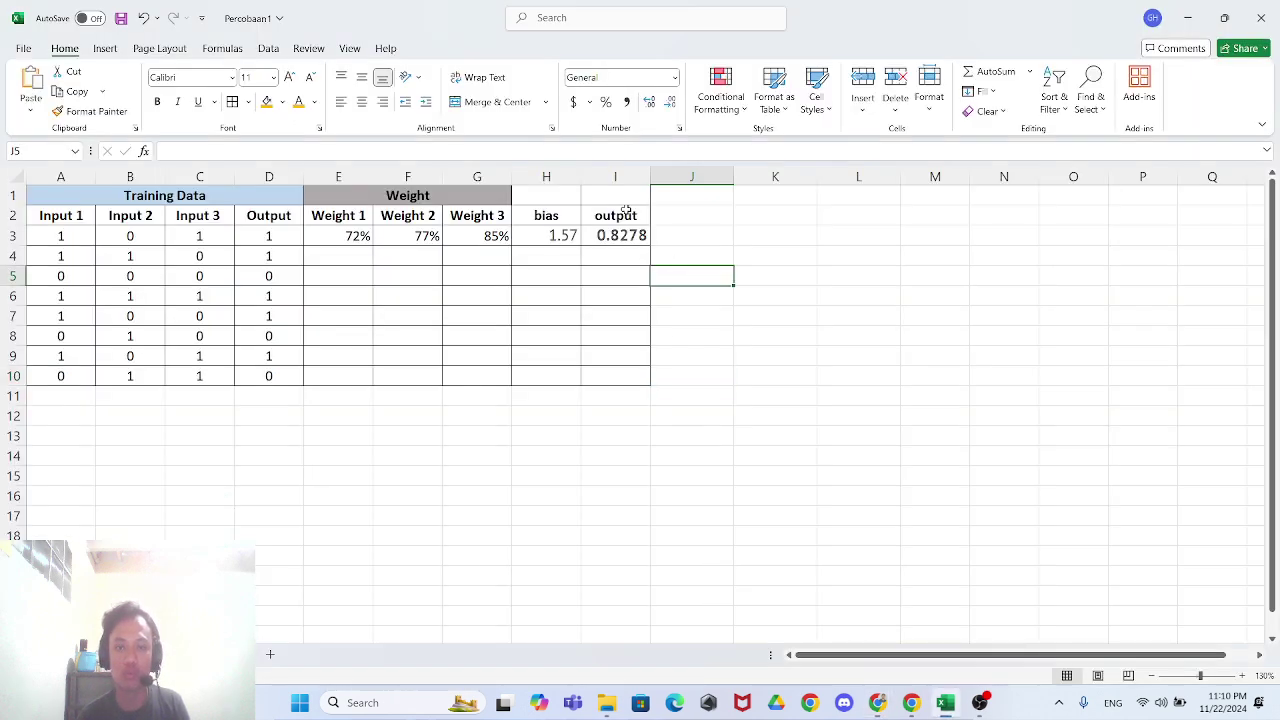
- Remove the bold formatting from the output value in cell I3
left_click_drag(620, 198, 628, 380)
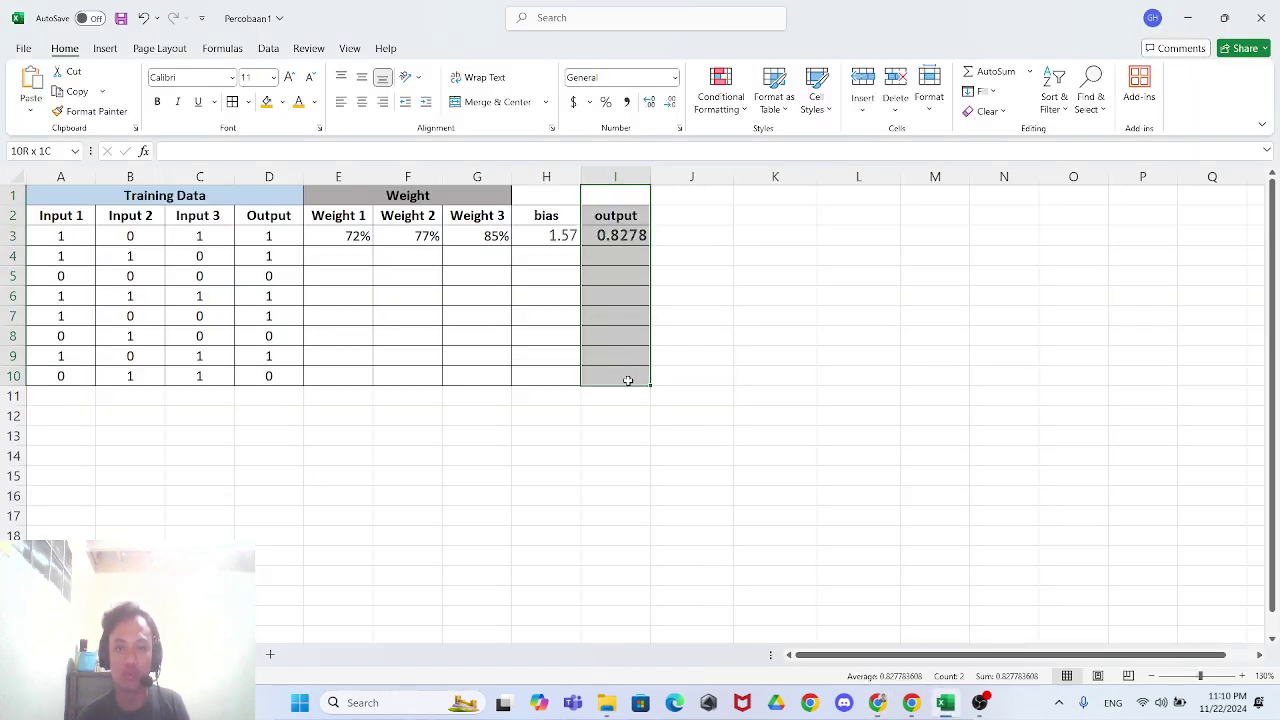
left_click(622, 236)
left_click(158, 104)
left_click(738, 350)
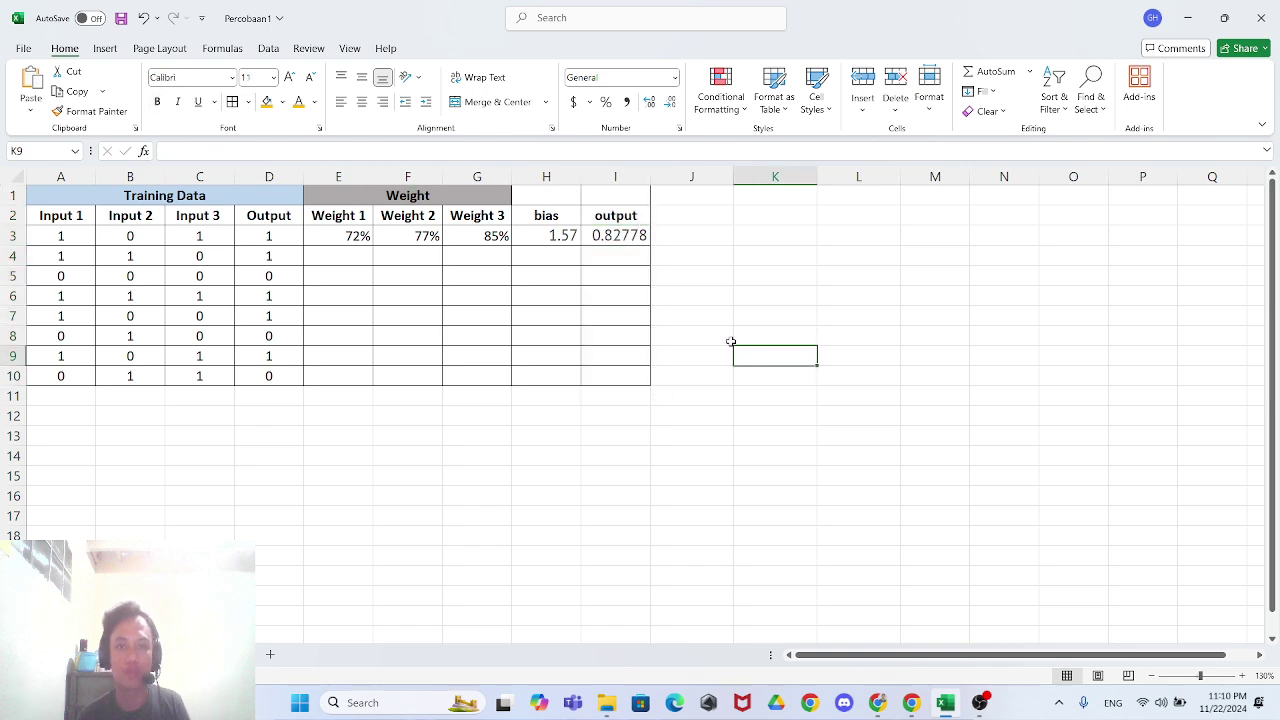
- Check the output value in Figure 4 of the browser article, and autofit column I in Excel to its contents
key("alt+Tab")
scroll(745, 546, "down", 1)
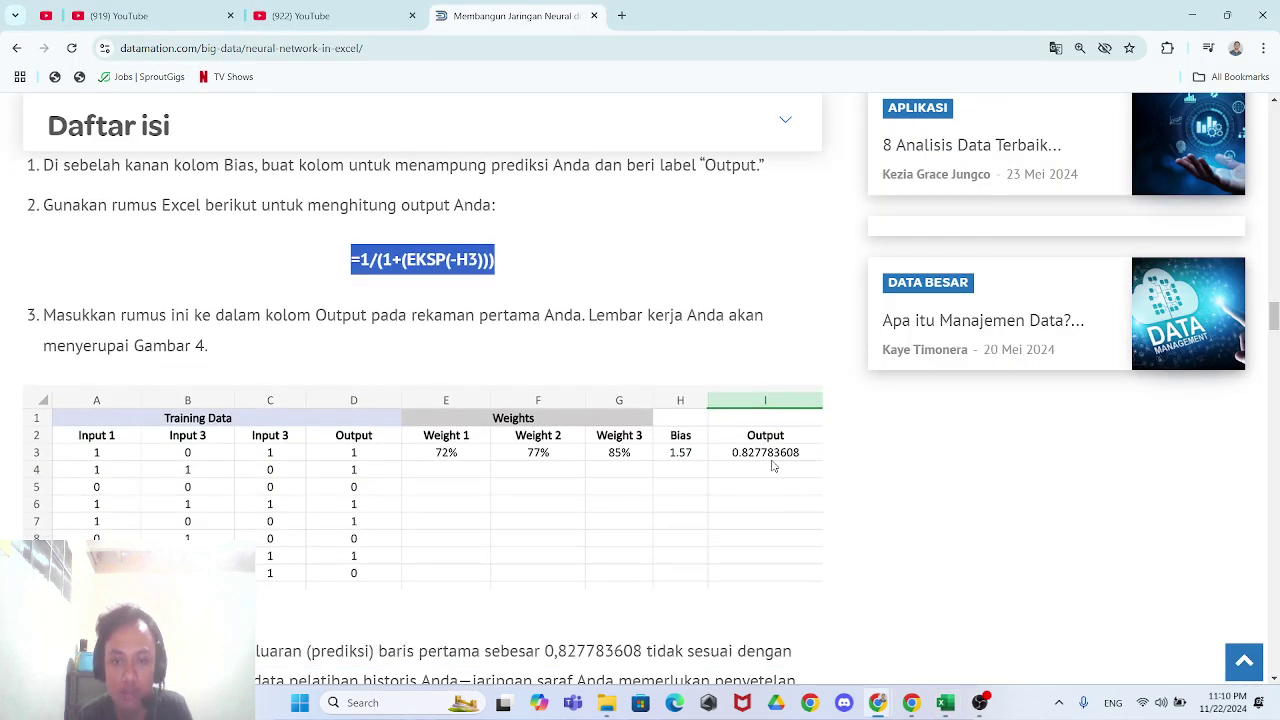
key("alt+Tab")
double_click(650, 186)
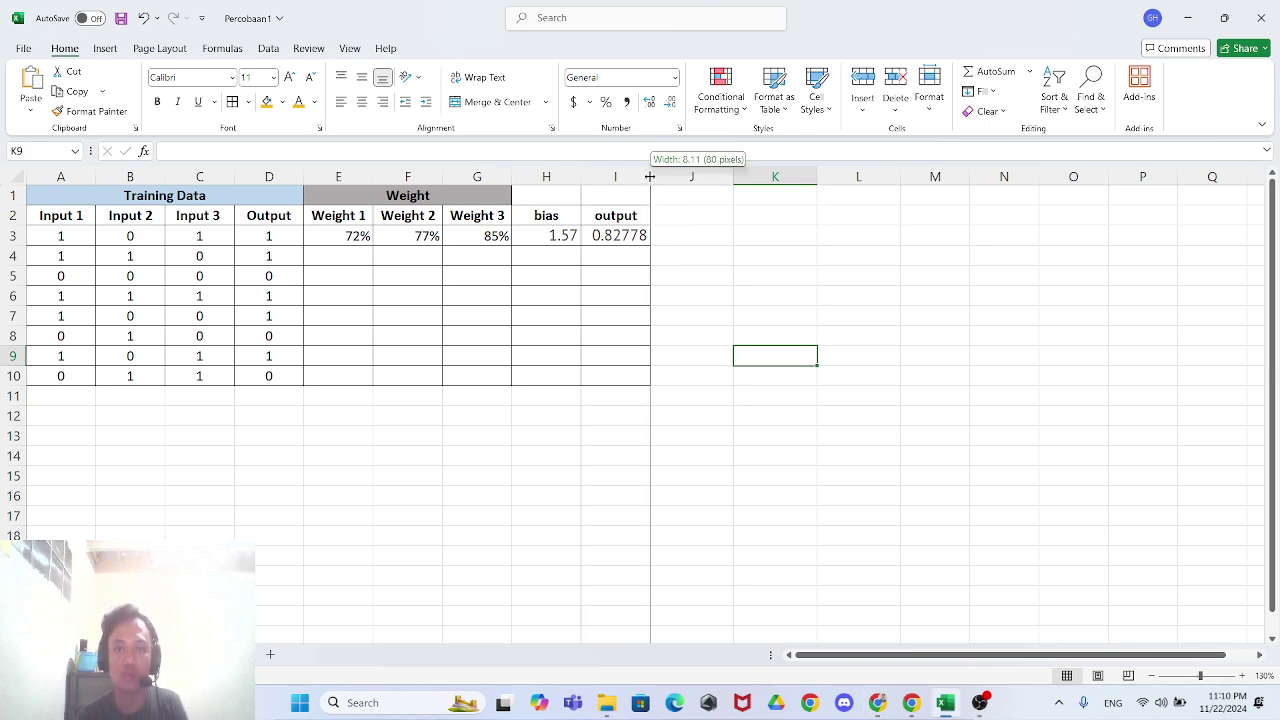
left_click(760, 274)
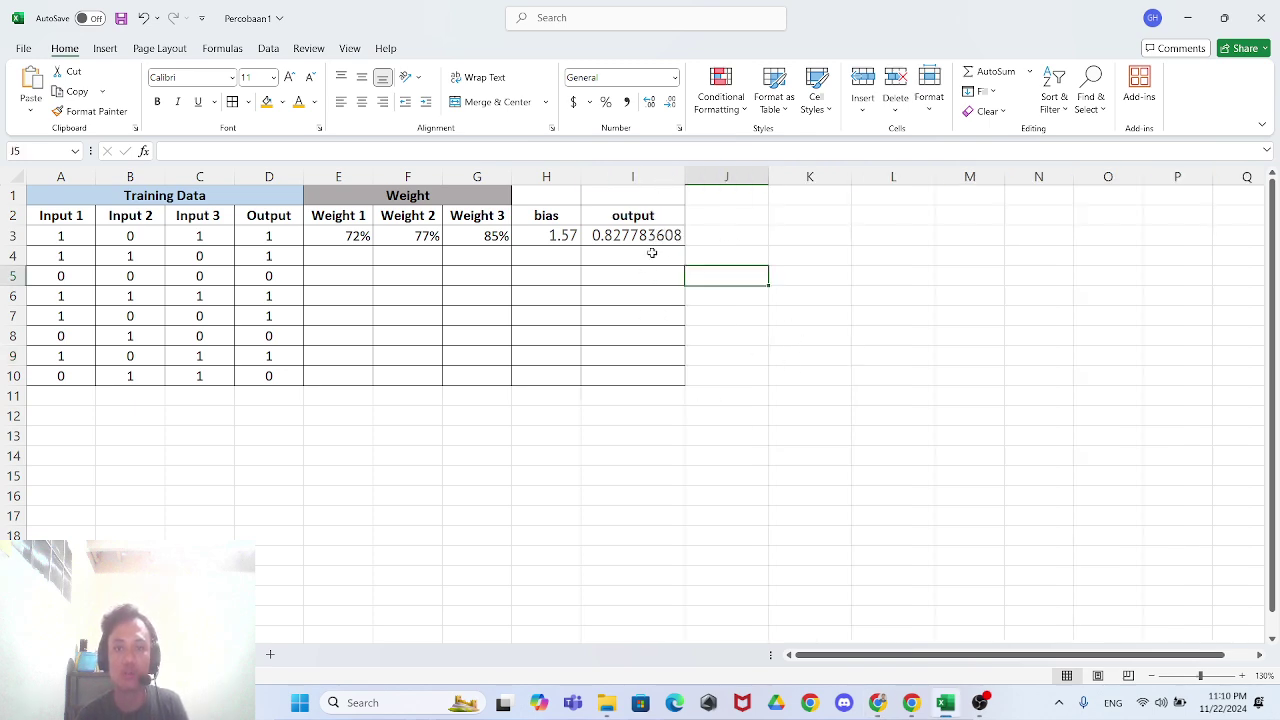
- Switch to the browser article and compare the first-row bias and output in Figure 4 with the worksheet
key("alt+Tab")
scroll(769, 450, "down", 2)
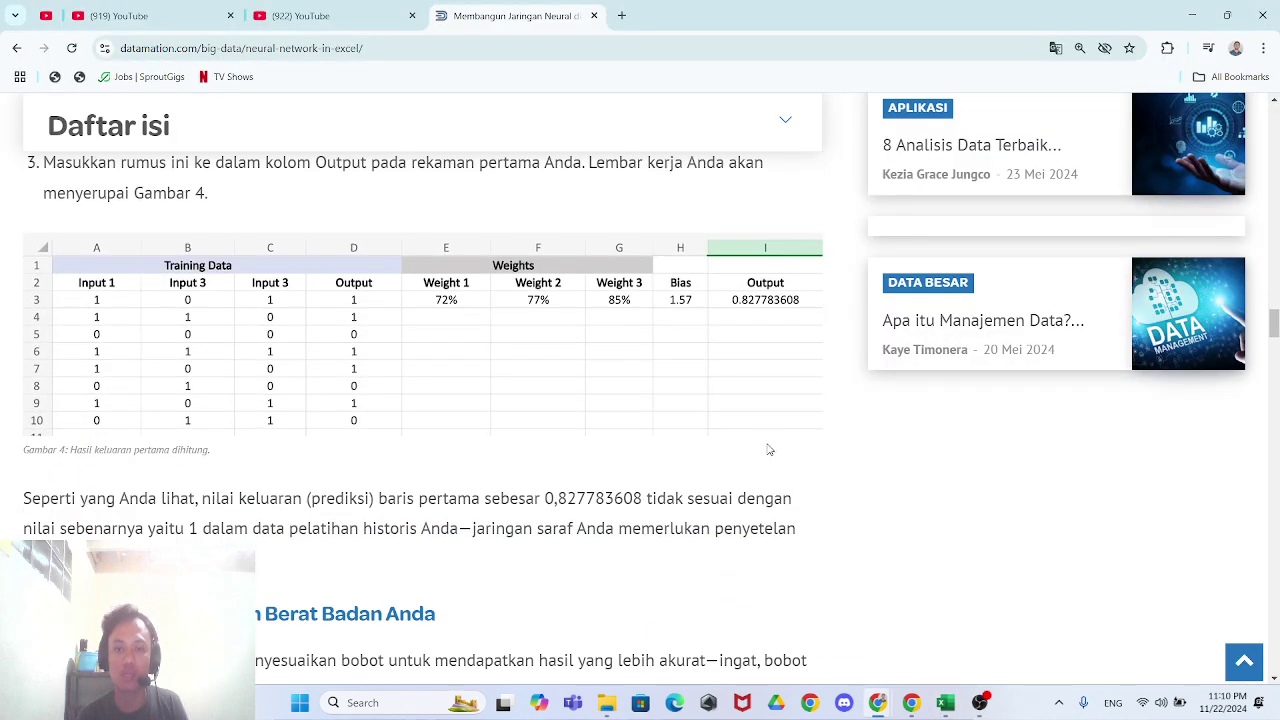
scroll(769, 450, "down", 1)
scroll(757, 449, "up", 2)
scroll(757, 449, "down", 1)
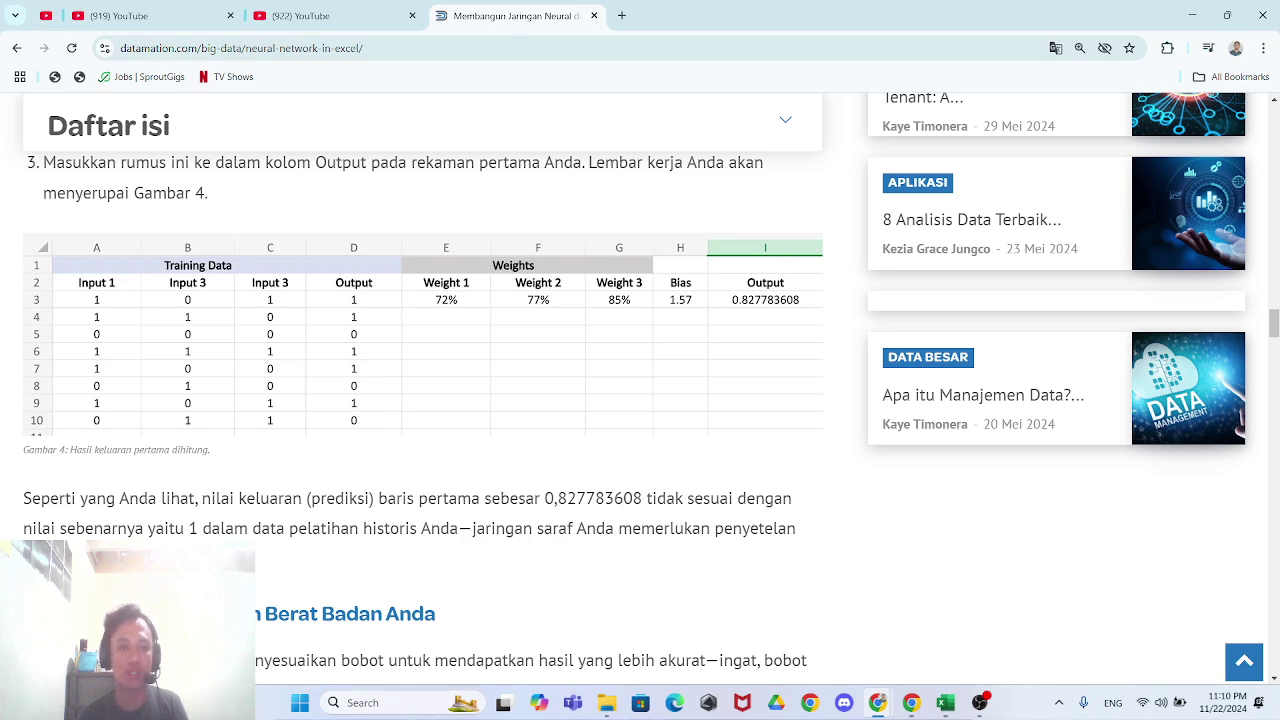
scroll(303, 550, "down", 1)
scroll(303, 550, "up", 1)
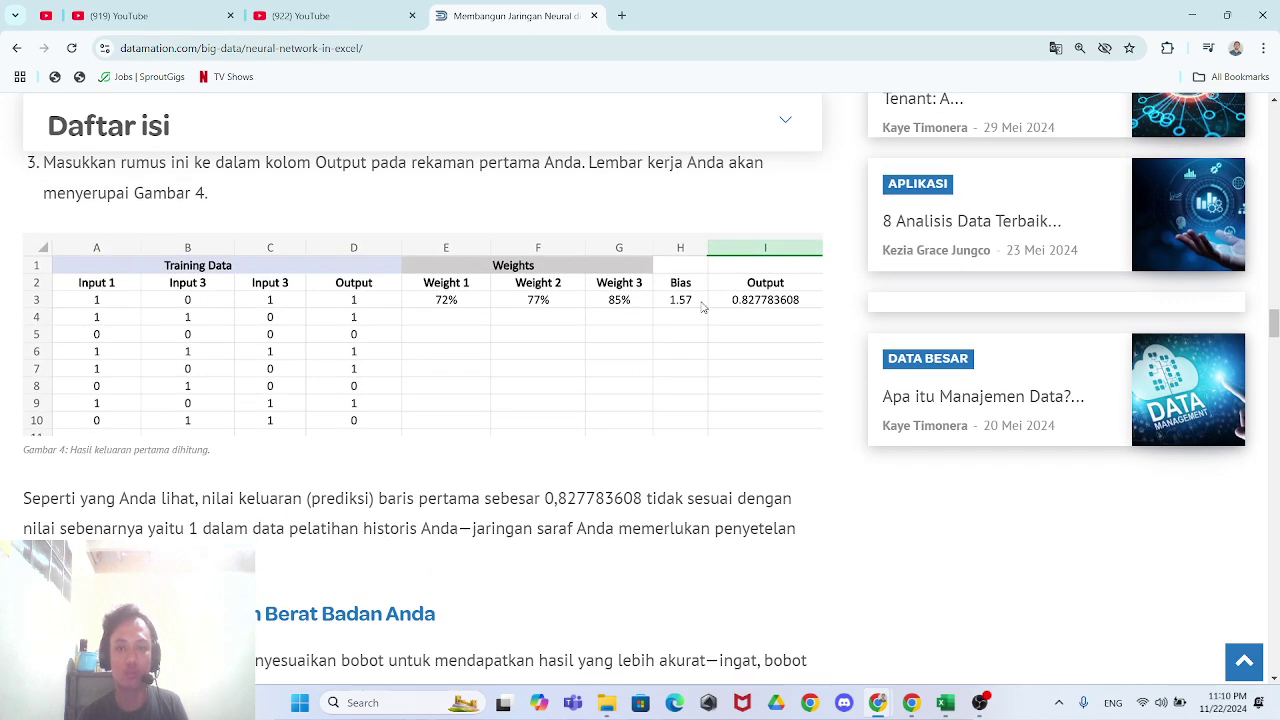
scroll(743, 354, "down", 2)
scroll(760, 360, "up", 3)
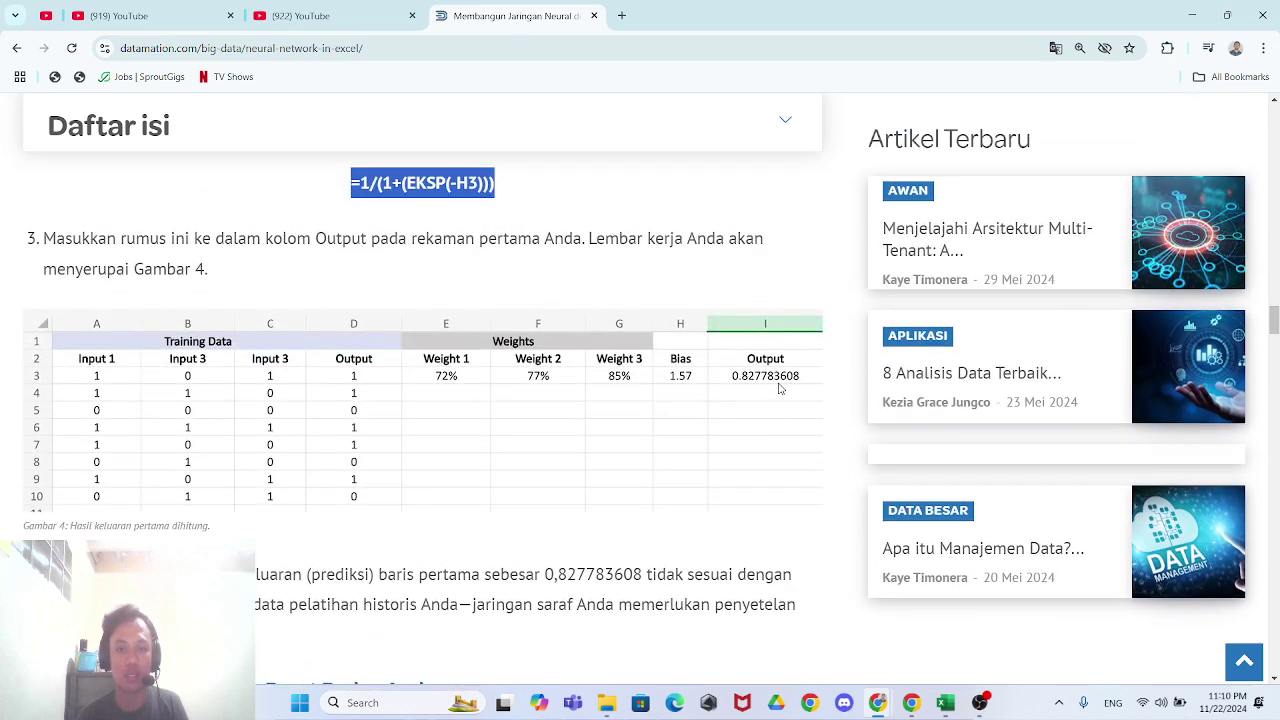
scroll(674, 401, "down", 2)
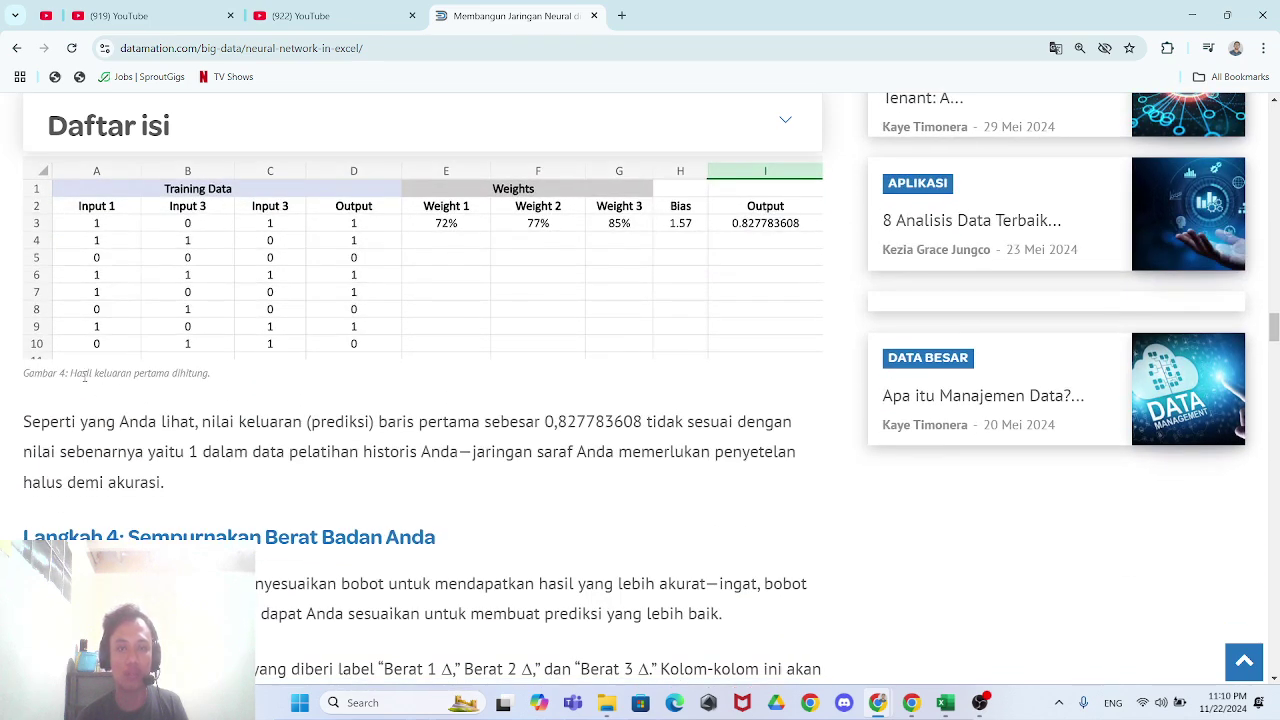
- Read the article's Step 4 instructions on adding three weight-change columns and examine the layout in Figure 5
scroll(51, 377, "down", 4)
scroll(223, 429, "up", 1)
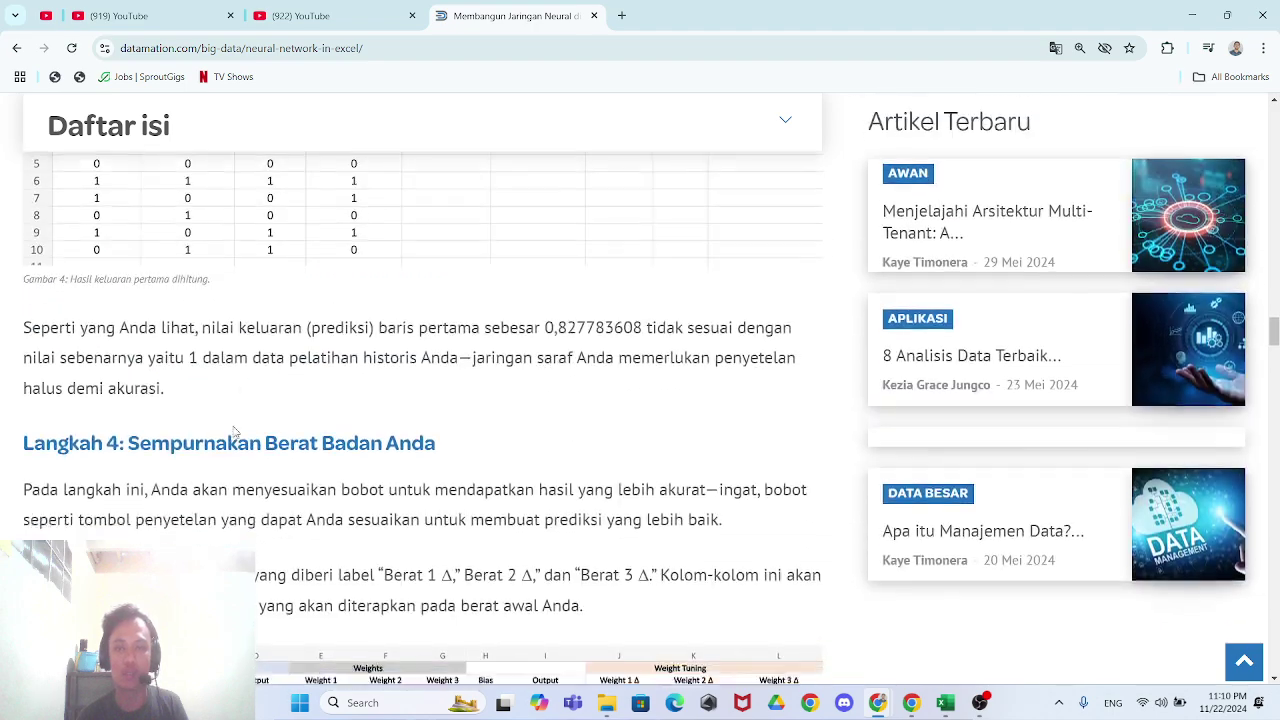
scroll(235, 432, "down", 1)
scroll(235, 432, "down", 1)
scroll(210, 320, "up", 1)
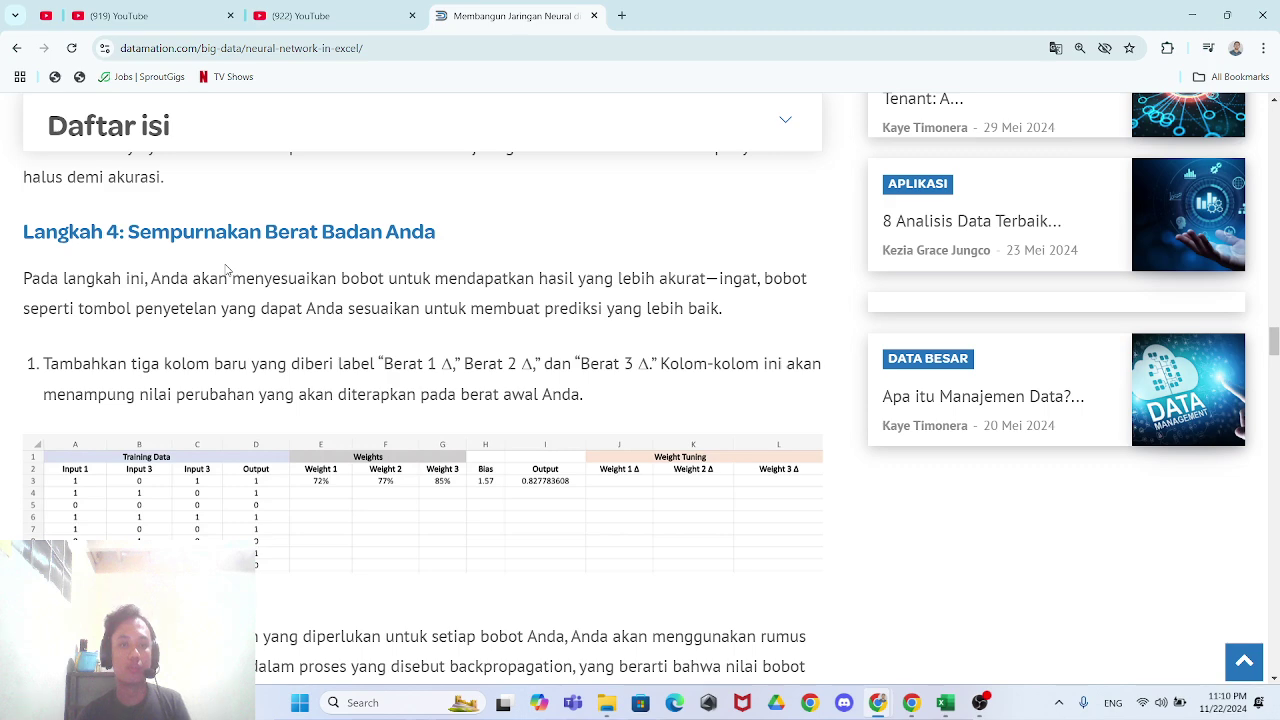
scroll(305, 383, "down", 1)
scroll(437, 417, "up", 1)
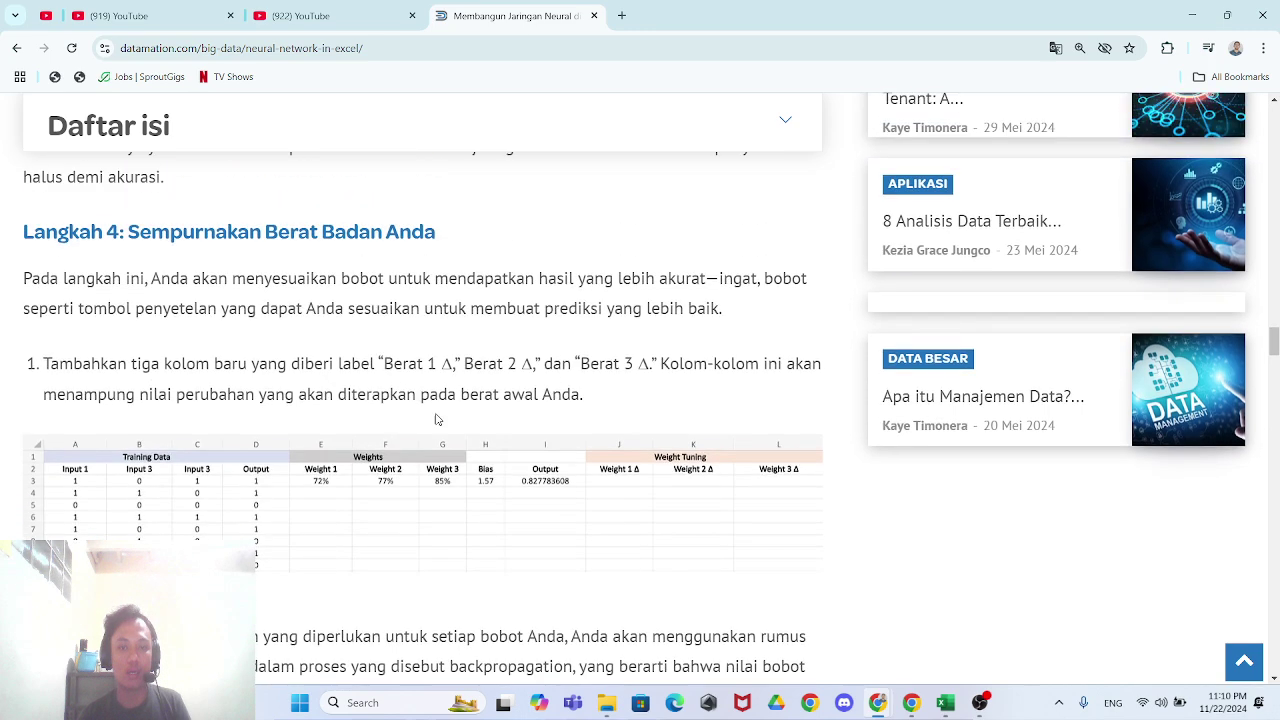
scroll(305, 383, "down", 1)
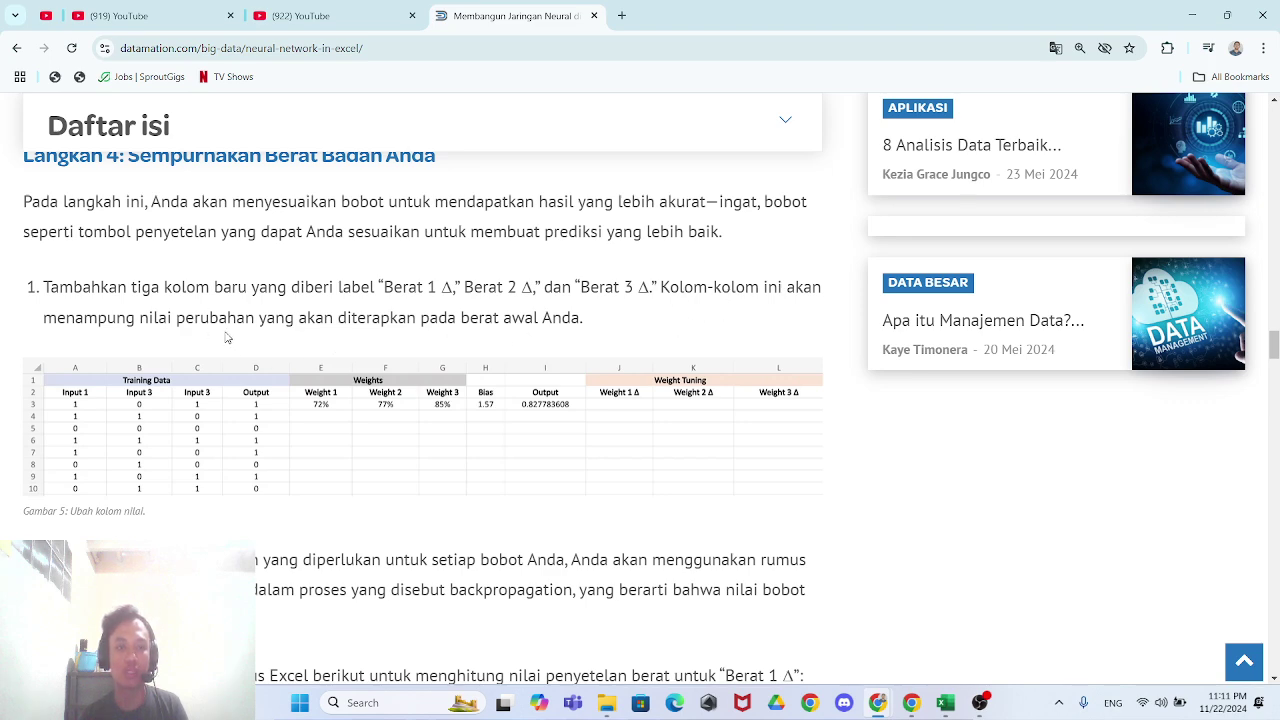
scroll(420, 338, "down", 1)
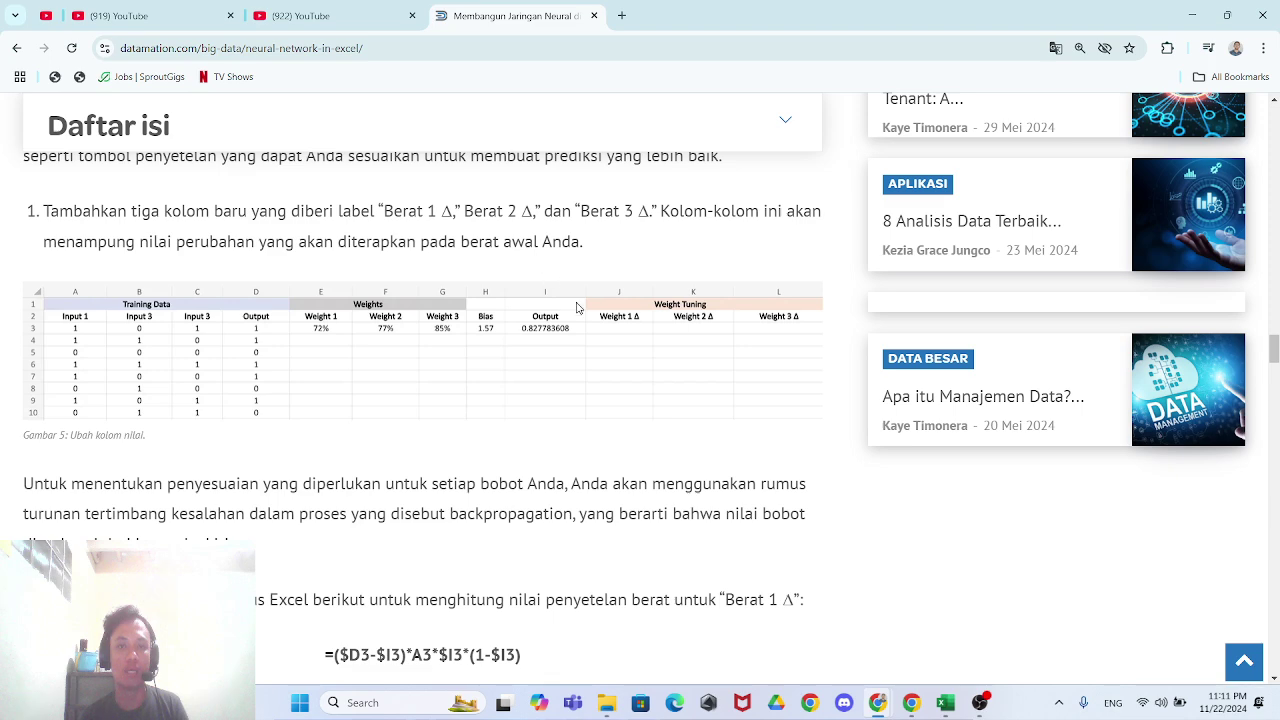
- In Excel, enter the heading "weight tuning" in cell J1, checking the wording against Figure 5 in the browser article
key("alt+Tab")
left_click(732, 200)
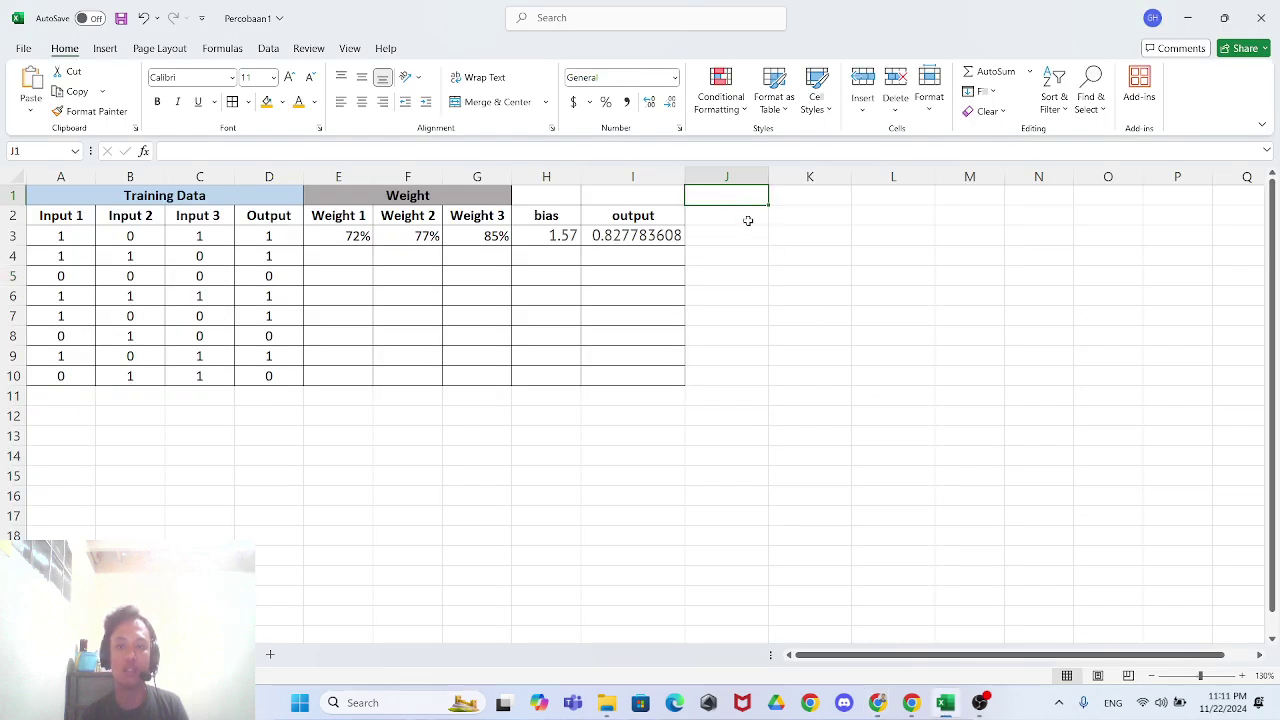
type("weight")
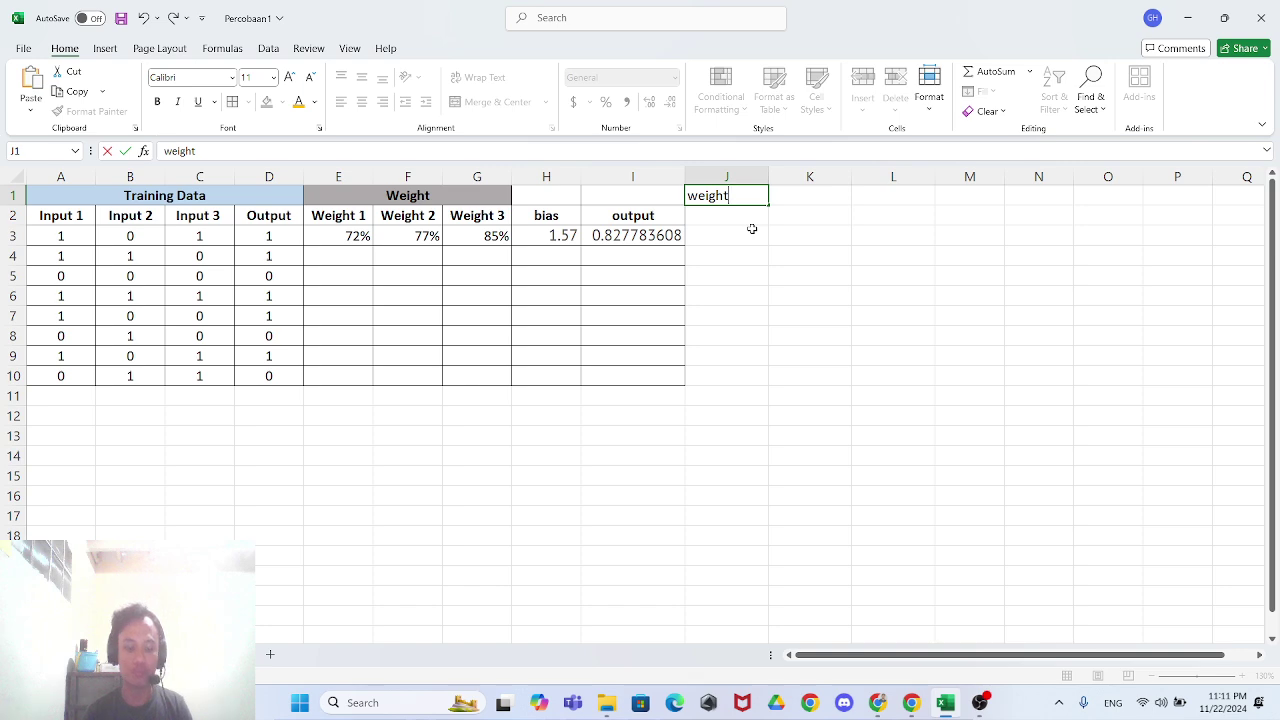
key("alt+Tab")
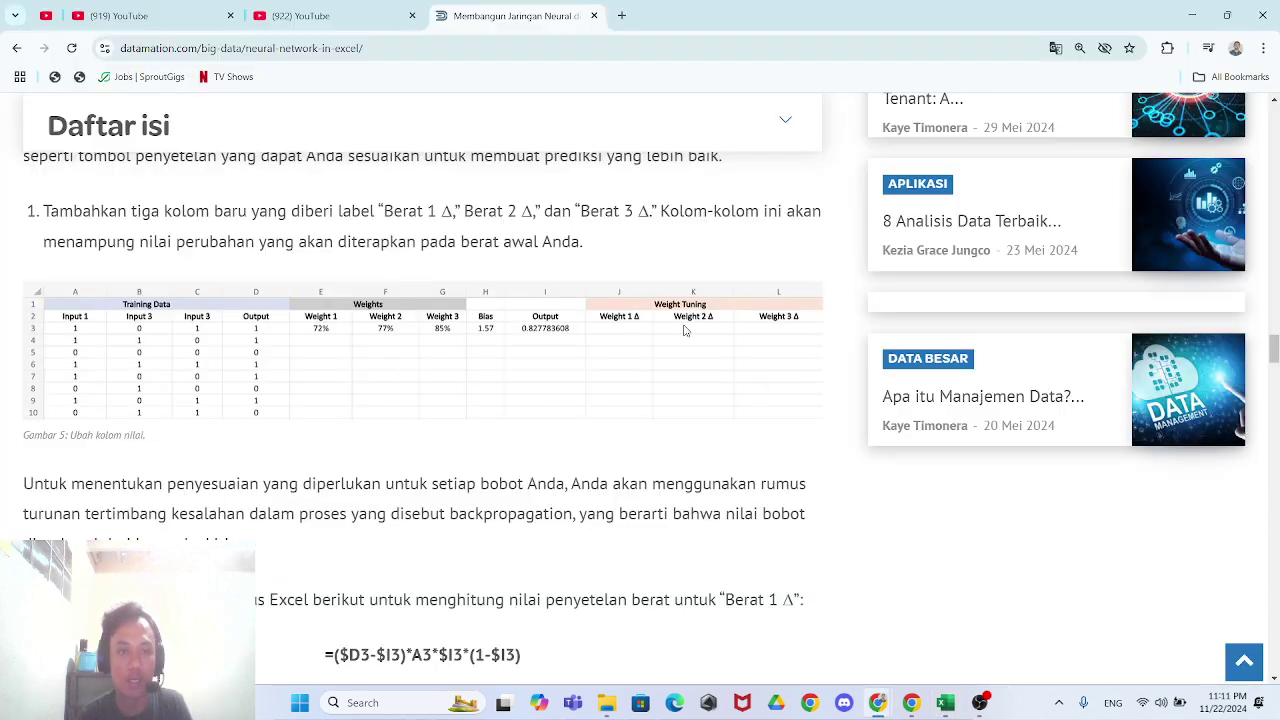
key("alt+Tab")
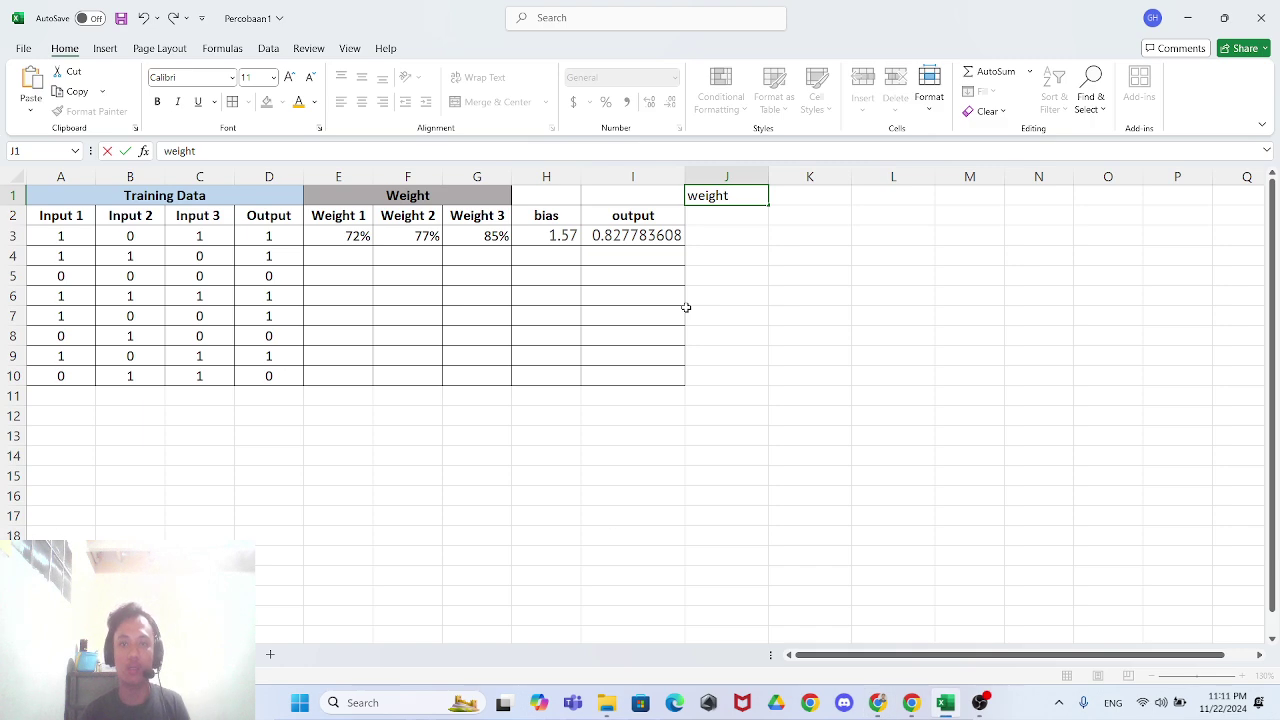
type("tuning")
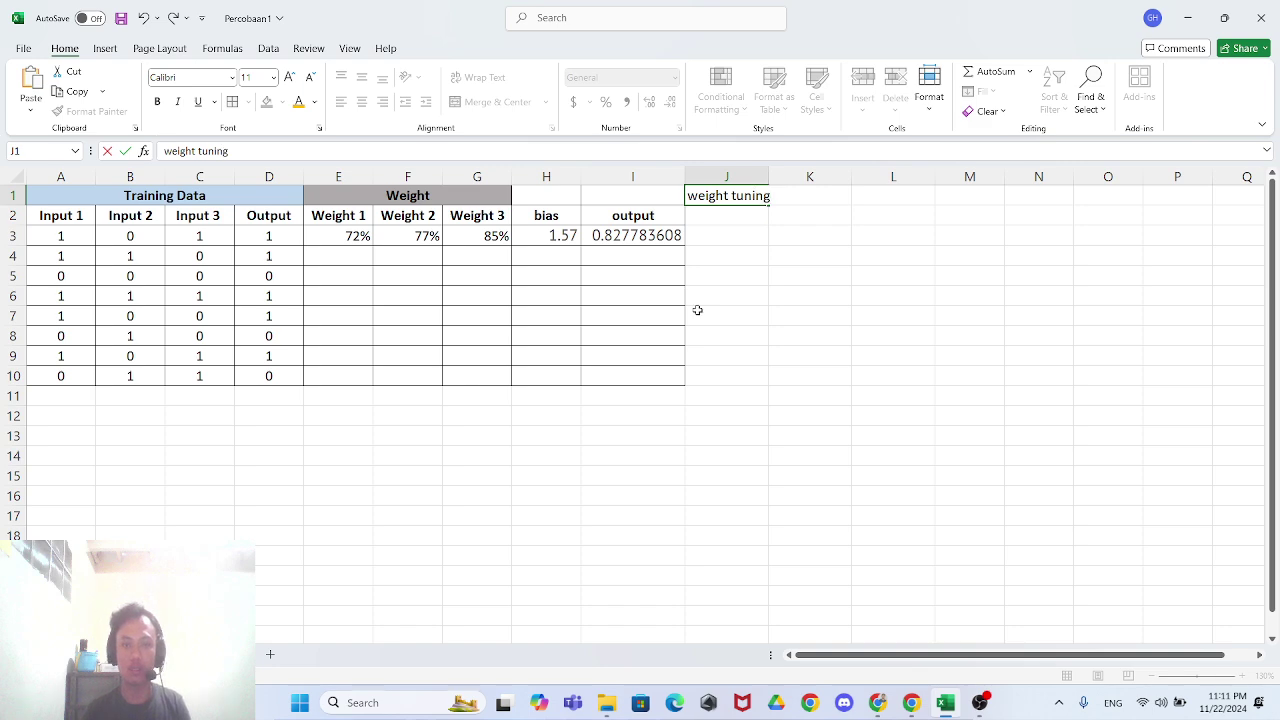
left_click(786, 314)
- Check the heading's span in Figure 5, and merge and center "weight tuning" across J1:L1 in Excel
key("alt+Tab")
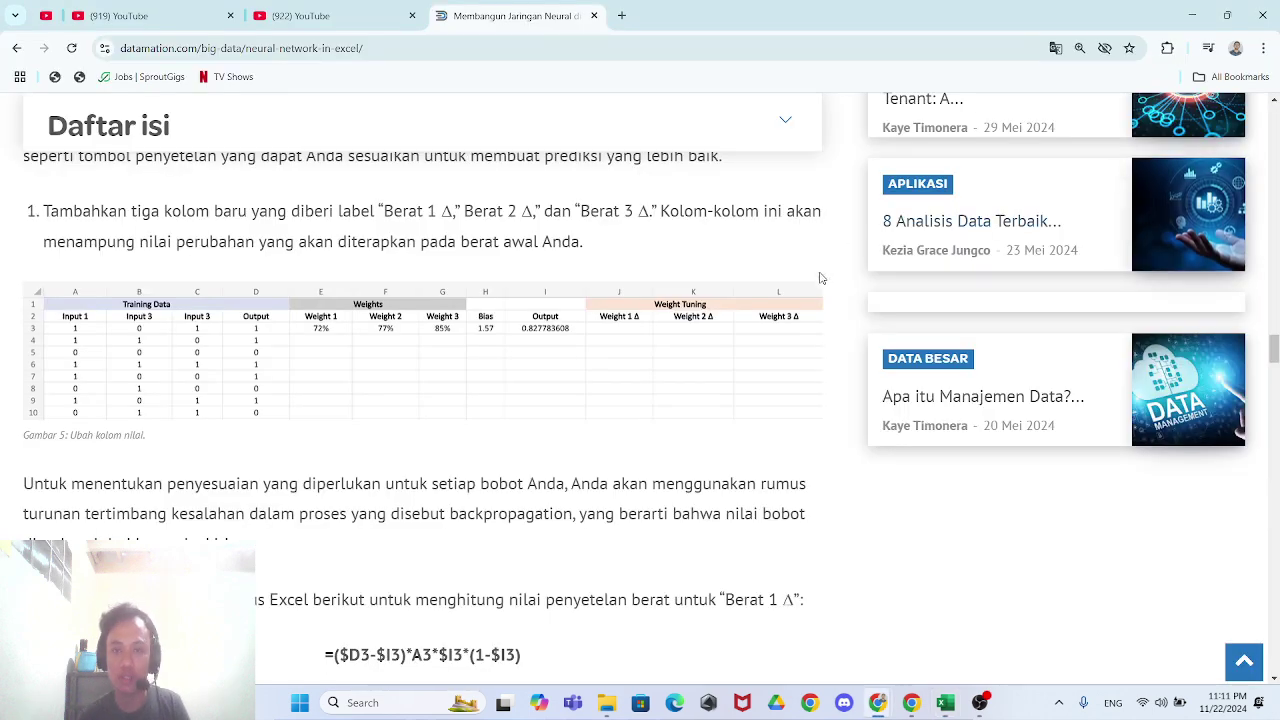
key("alt+Tab")
left_click(746, 197)
left_click_drag(748, 197, 893, 196)
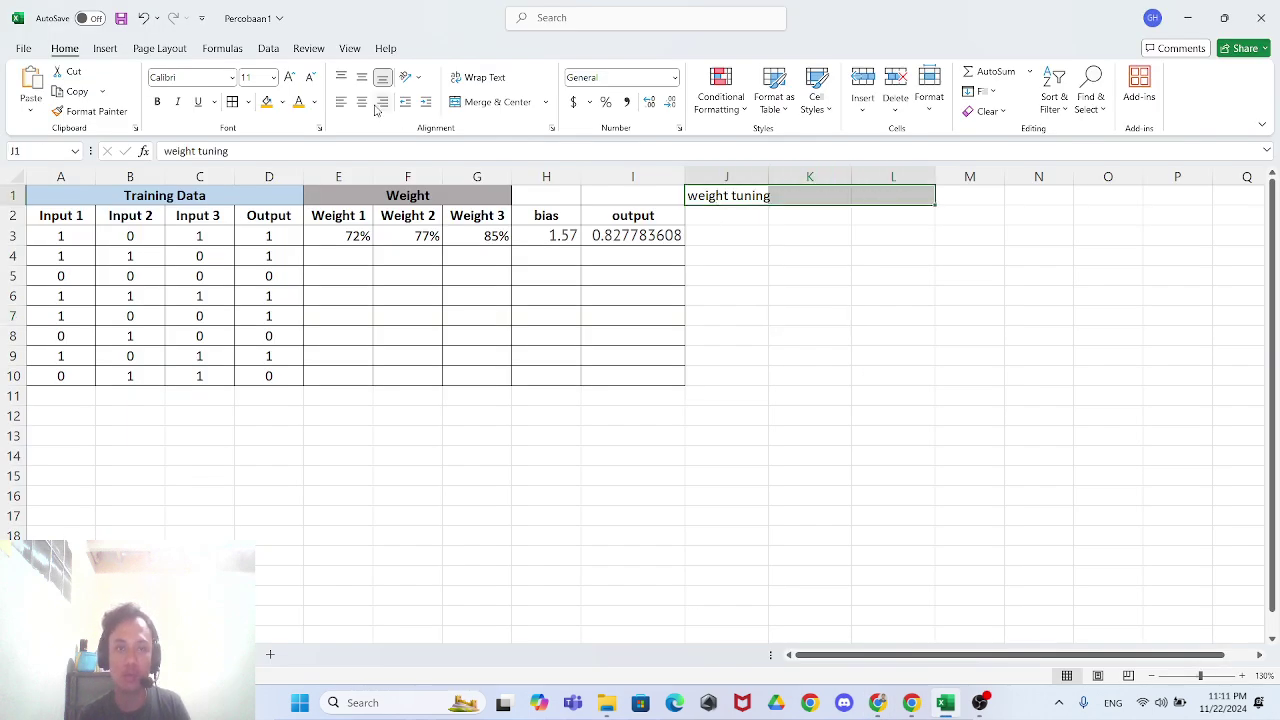
left_click(490, 101)
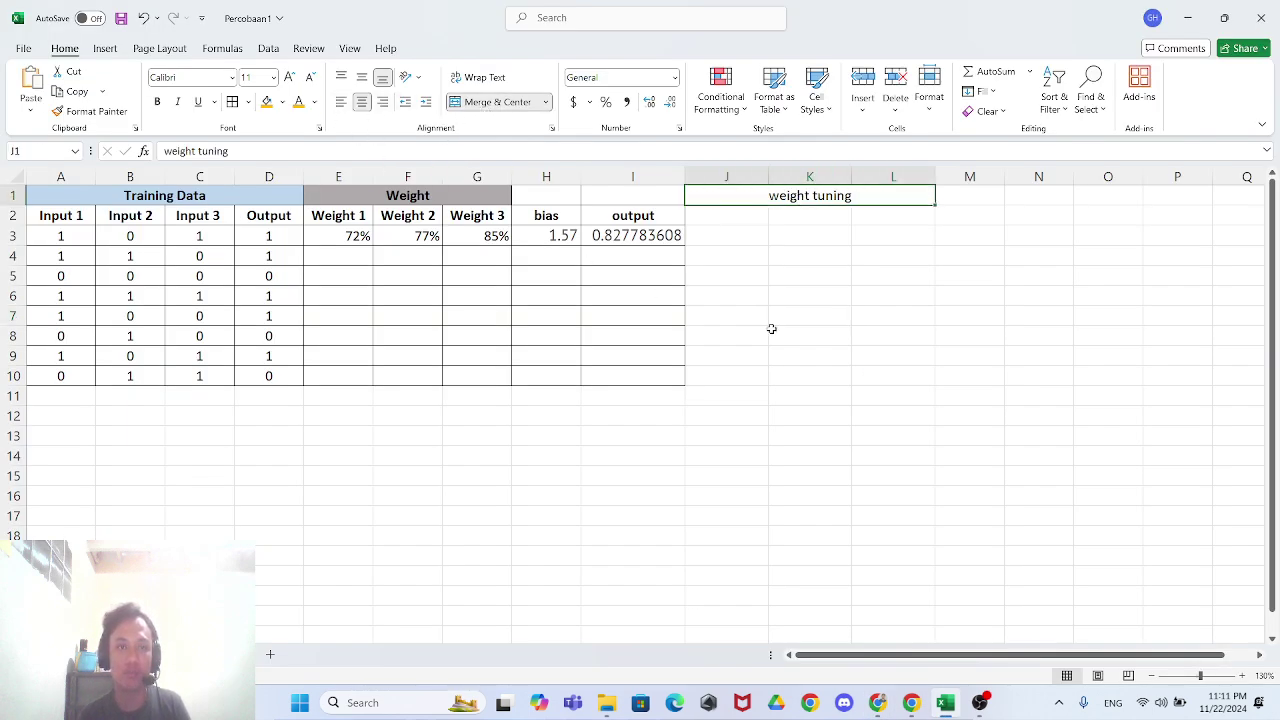
key("ctrl+z")
- Apply all borders to the weight tuning block J1:L10
left_click_drag(740, 194, 831, 382)
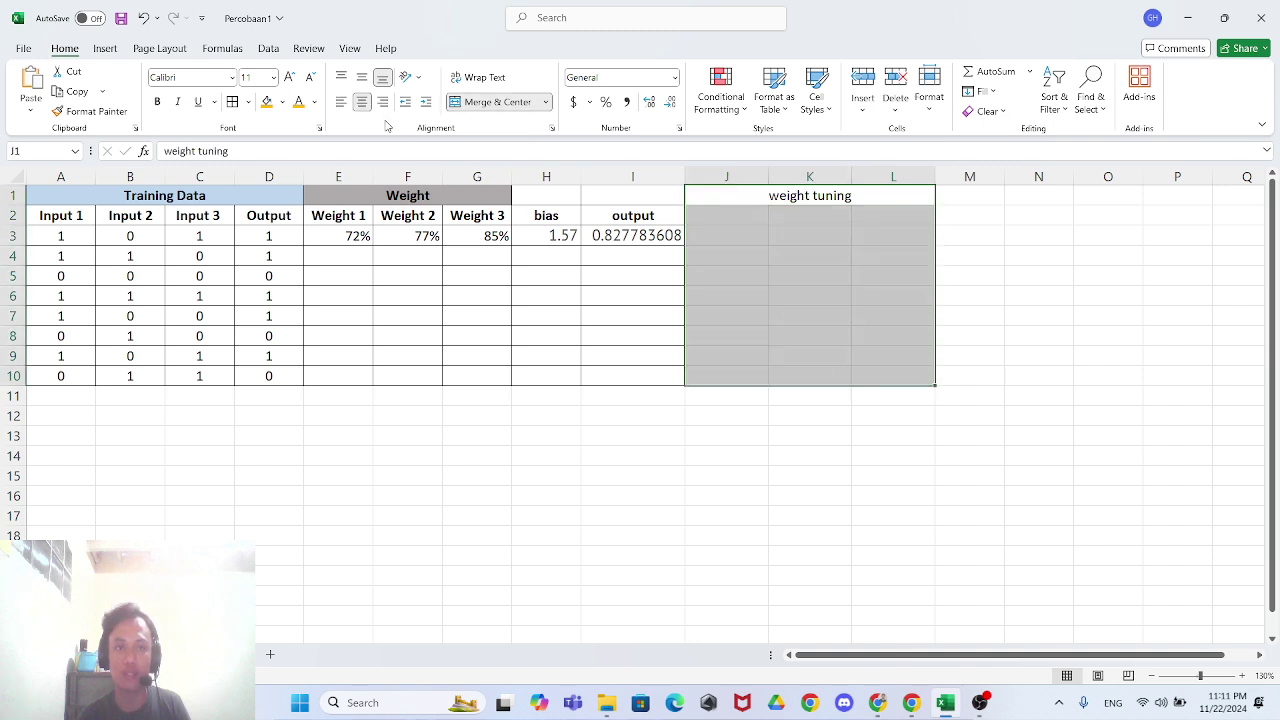
left_click(233, 103)
left_click(853, 341)
- Fill the merged "weight tuning" heading cell with the gold theme color
left_click(725, 218)
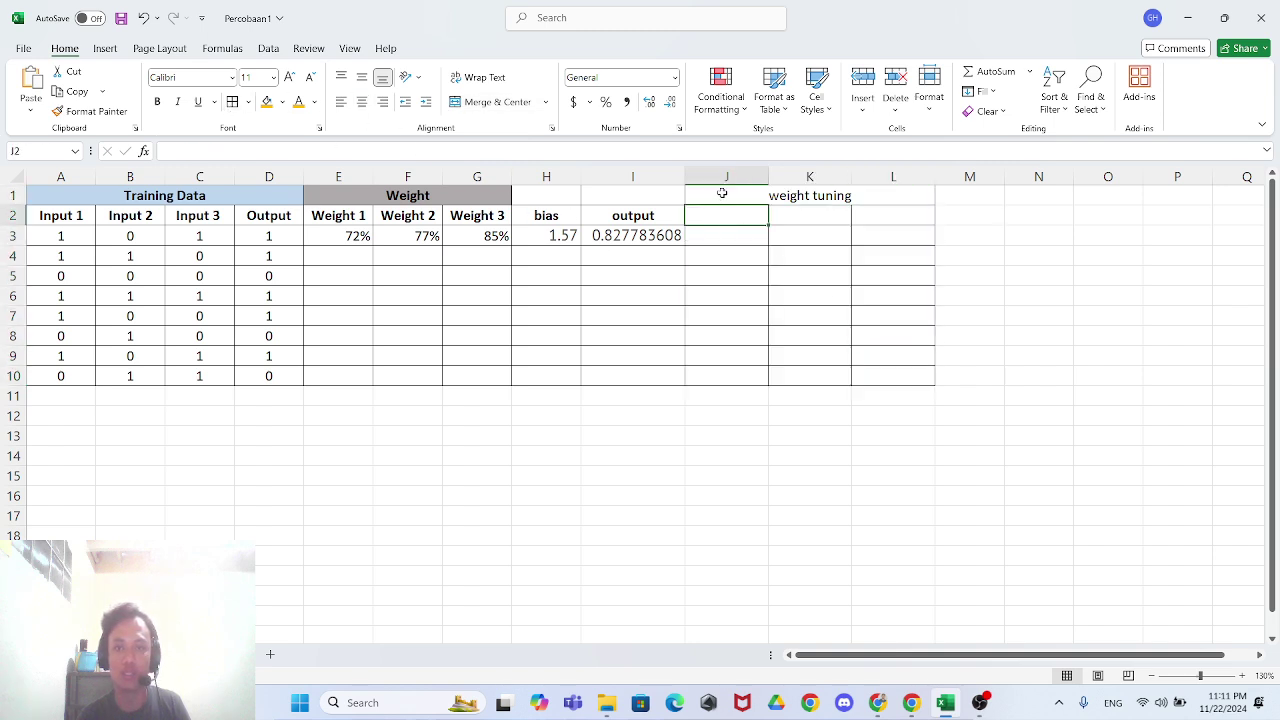
left_click(722, 194)
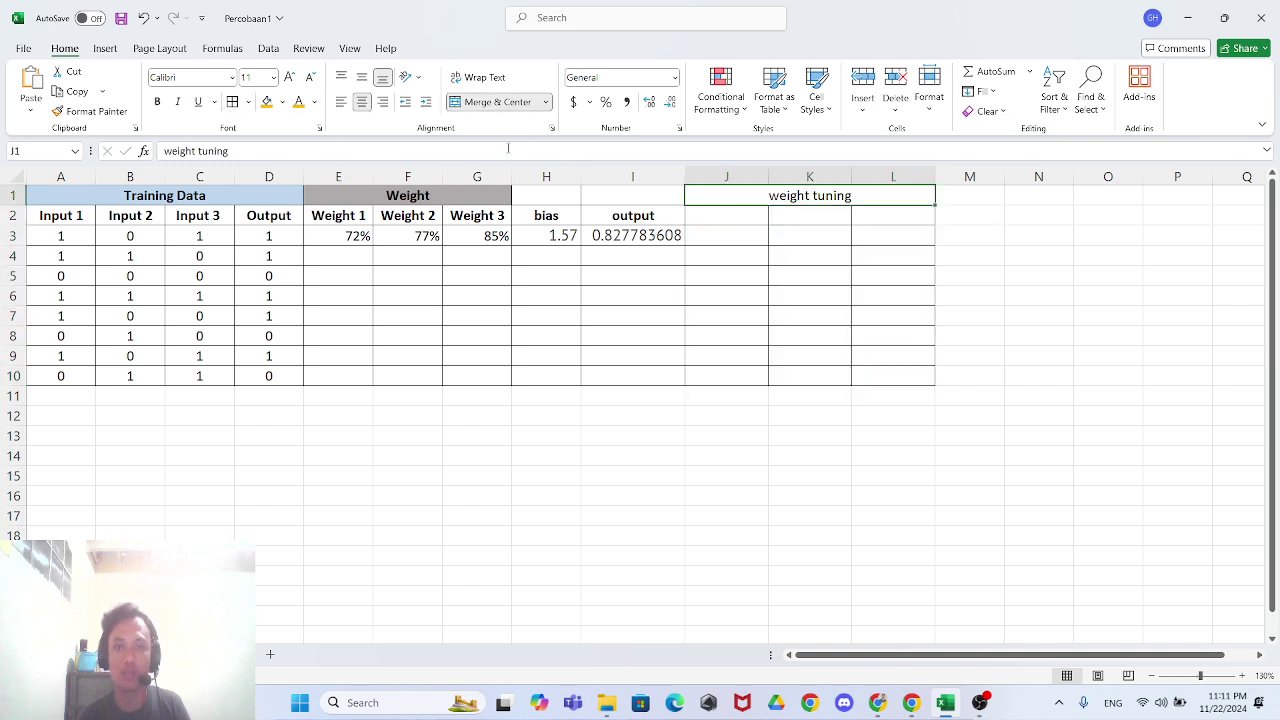
left_click(283, 104)
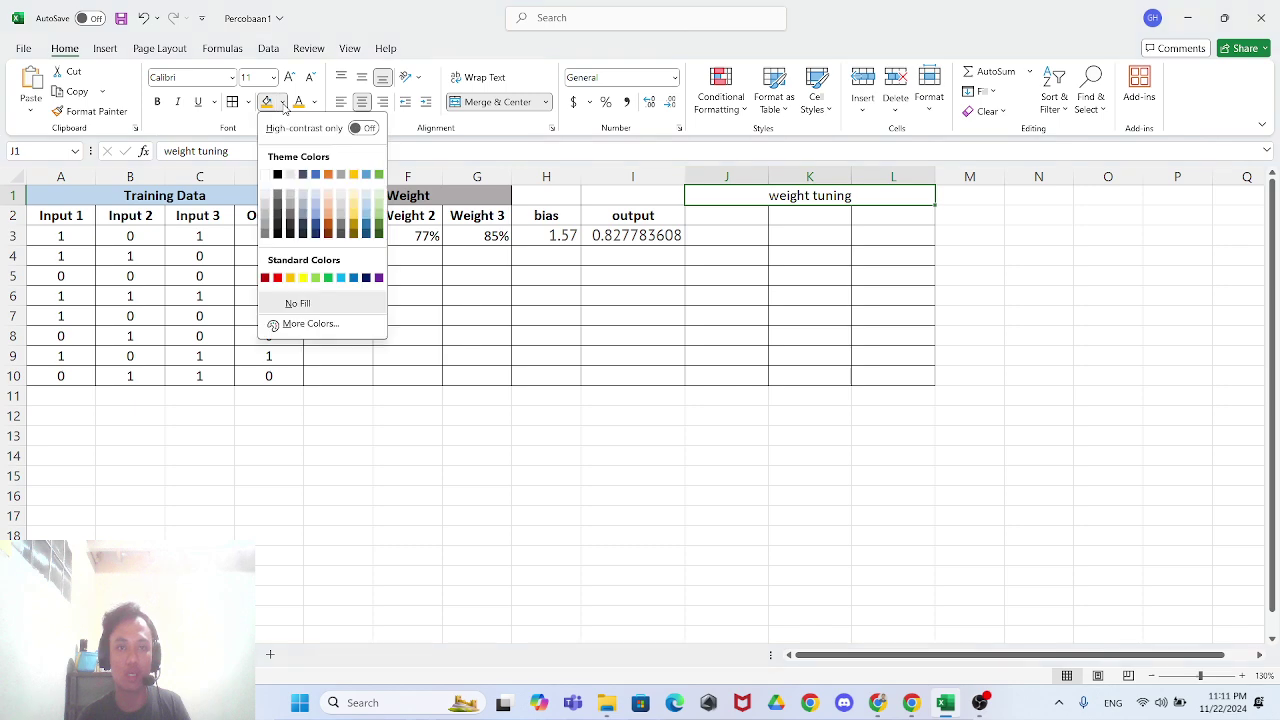
left_click(353, 174)
left_click(1030, 342)
- Copy the headers "Weight 1 Δ", "Weight 2 Δ" and "Weight 3 Δ" from the completed sheet's J2:L2 into J2:L2 of the working sheet
key("alt+Tab")
key("alt+Tab")
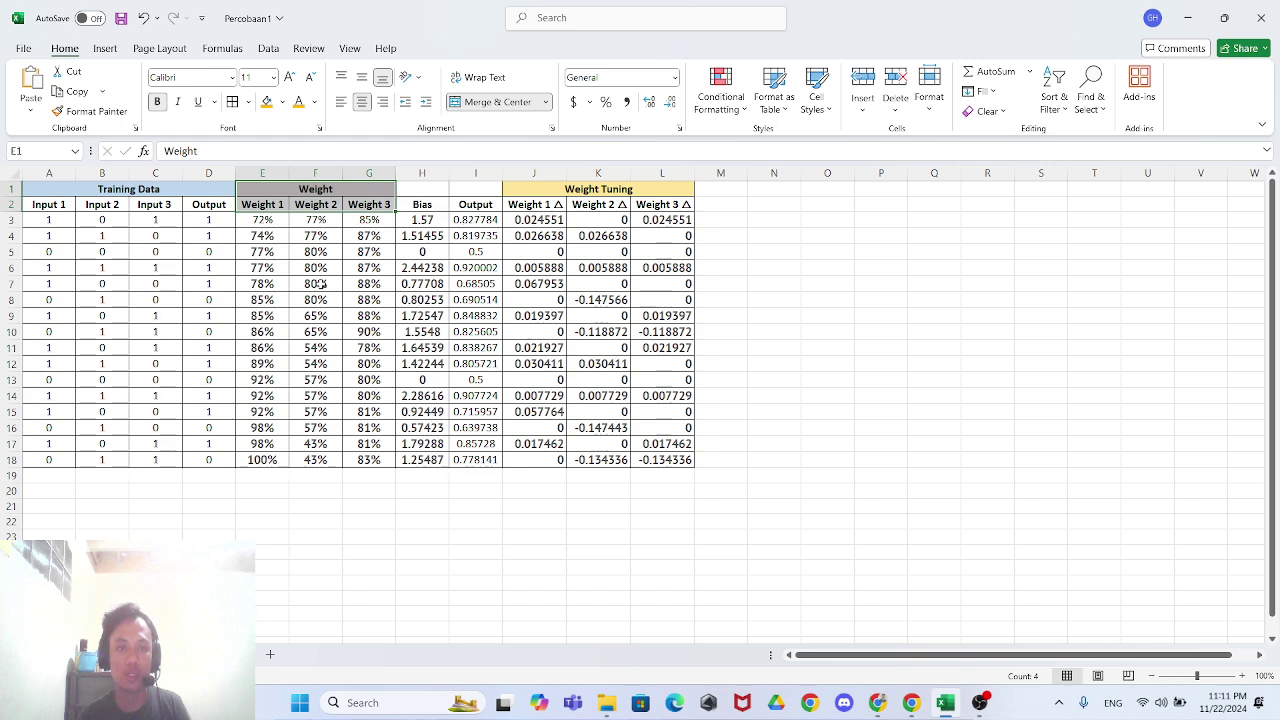
left_click(360, 488)
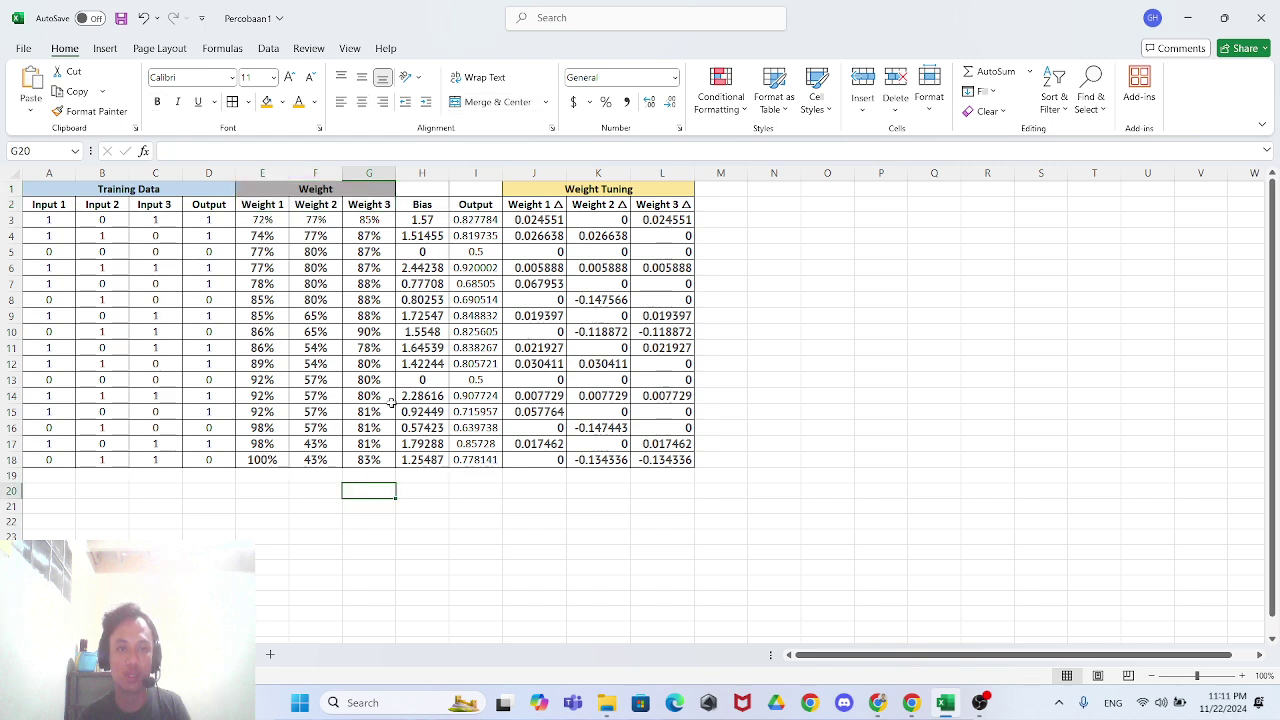
left_click_drag(548, 205, 649, 205)
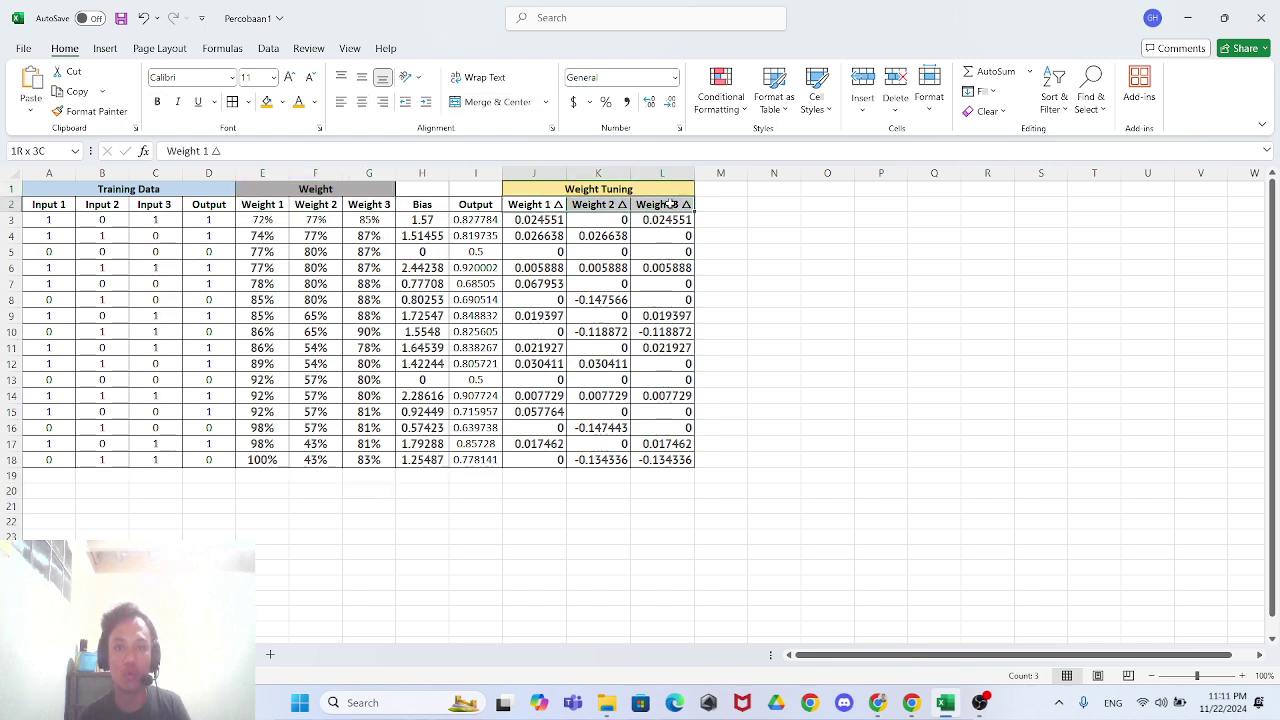
left_click(771, 249)
left_click_drag(528, 206, 684, 207)
key("ctrl+c")
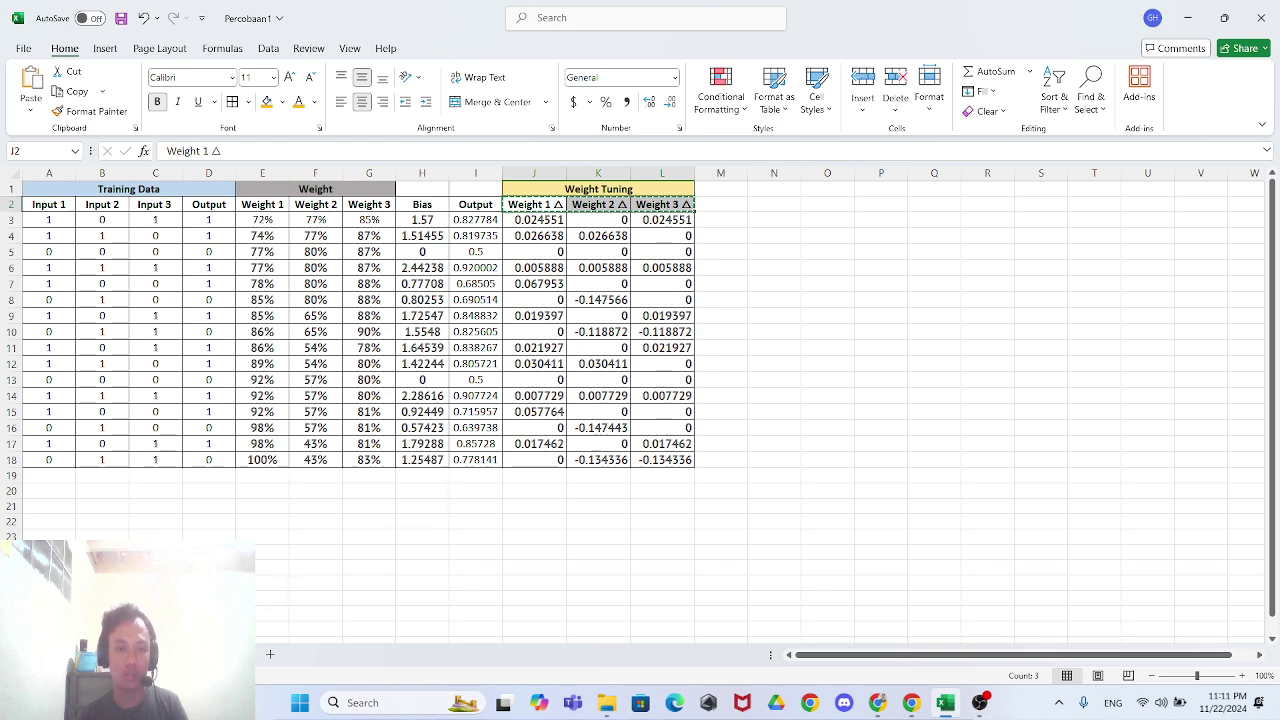
key("ctrl+Page_Down")
left_click(737, 216)
key("ctrl+v")
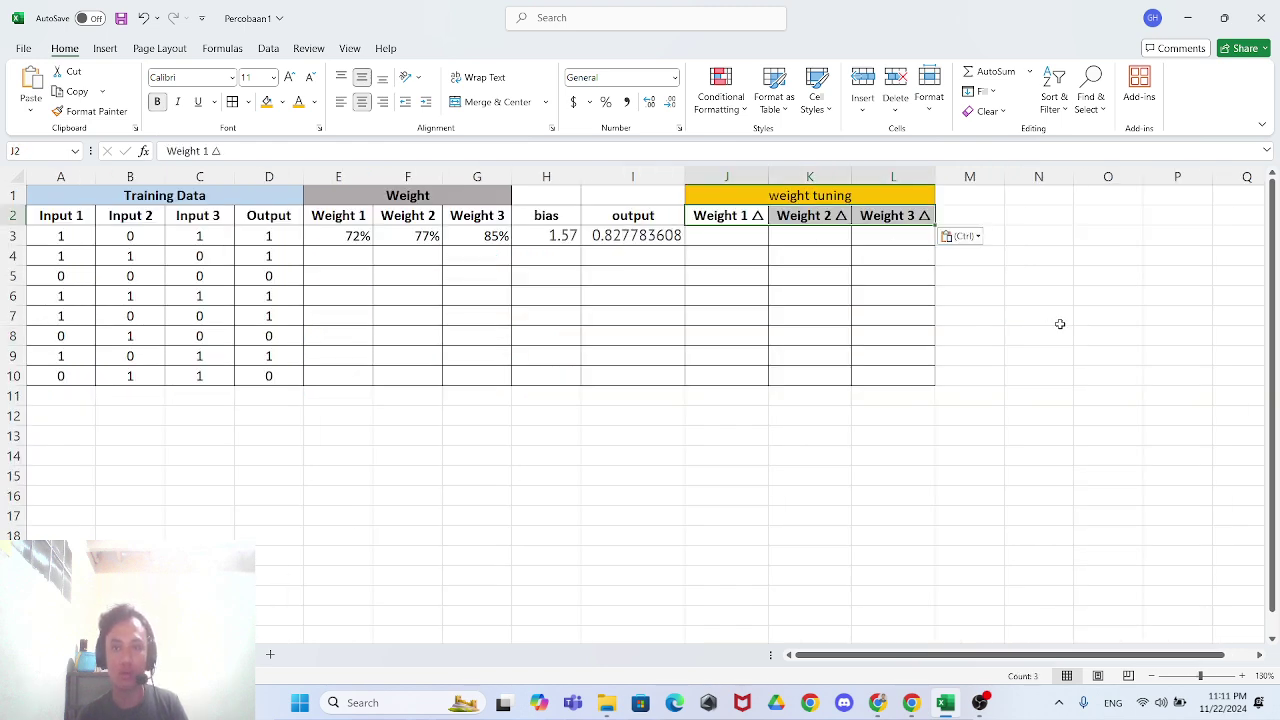
left_click(1060, 356)
- Copy the Weight 1 Δ formula =($D3-$I3)*A3*$I3*(1-$I3) from the Datamation guide in Chrome into cell J3 in Excel
left_click(740, 237)
key("alt+Tab")
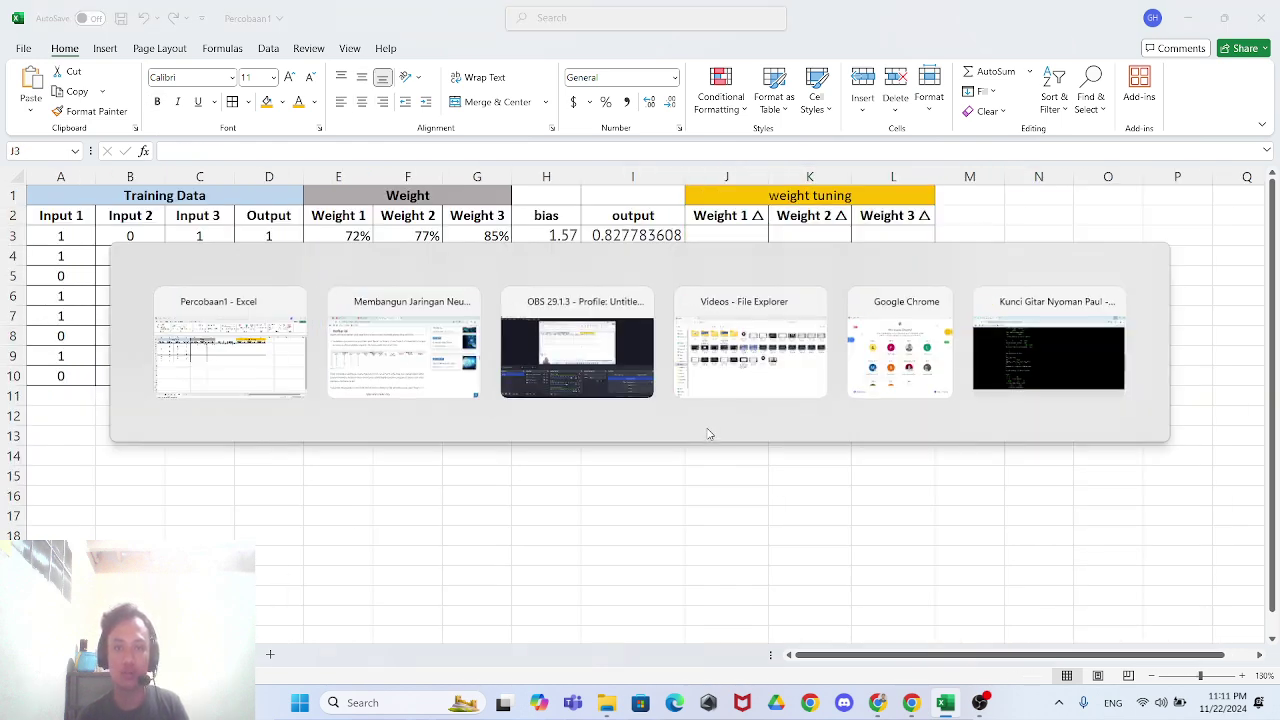
scroll(640, 330, "down", 1)
scroll(640, 330, "up", 1)
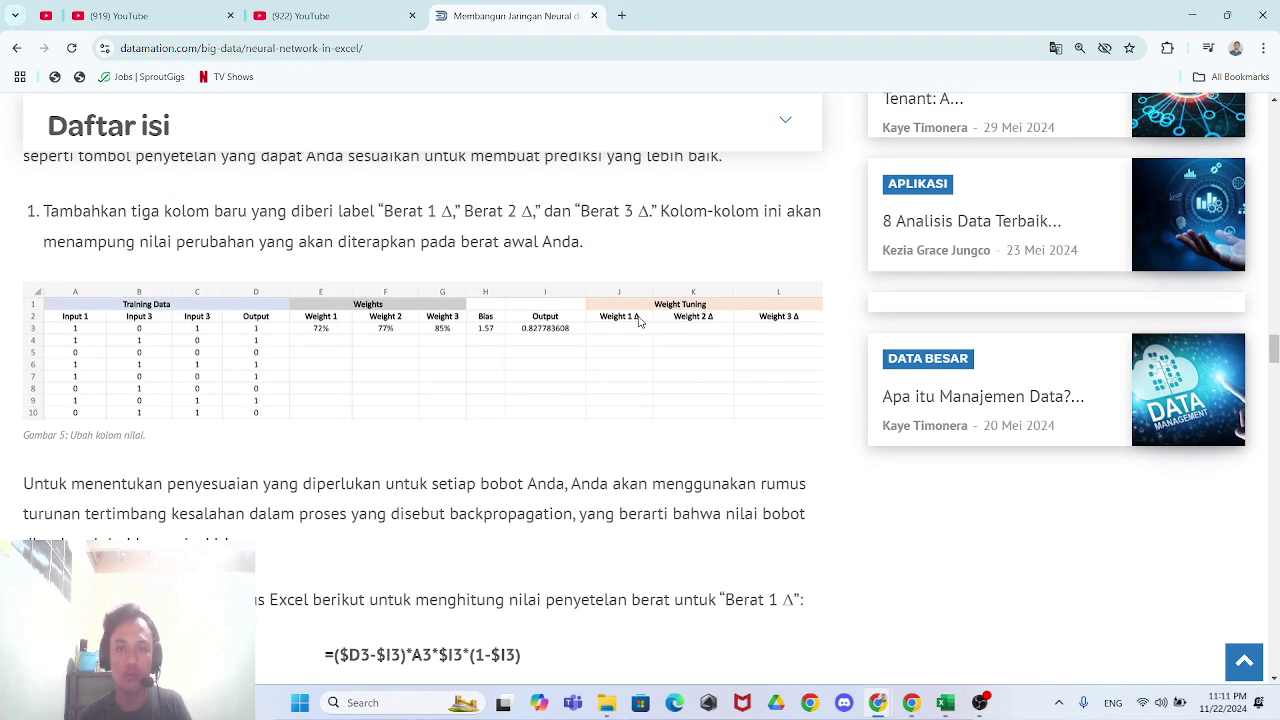
key("alt+Tab")
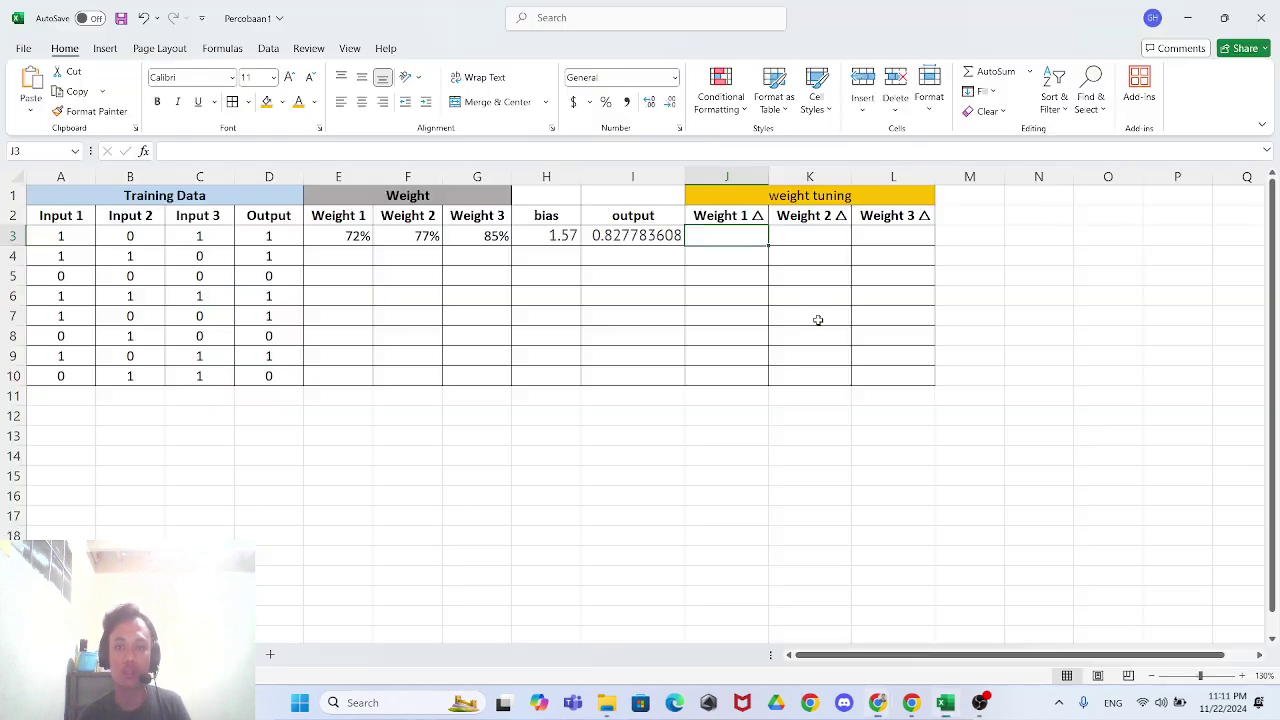
key("alt+Tab")
scroll(580, 398, "down", 3)
scroll(580, 398, "up", 1)
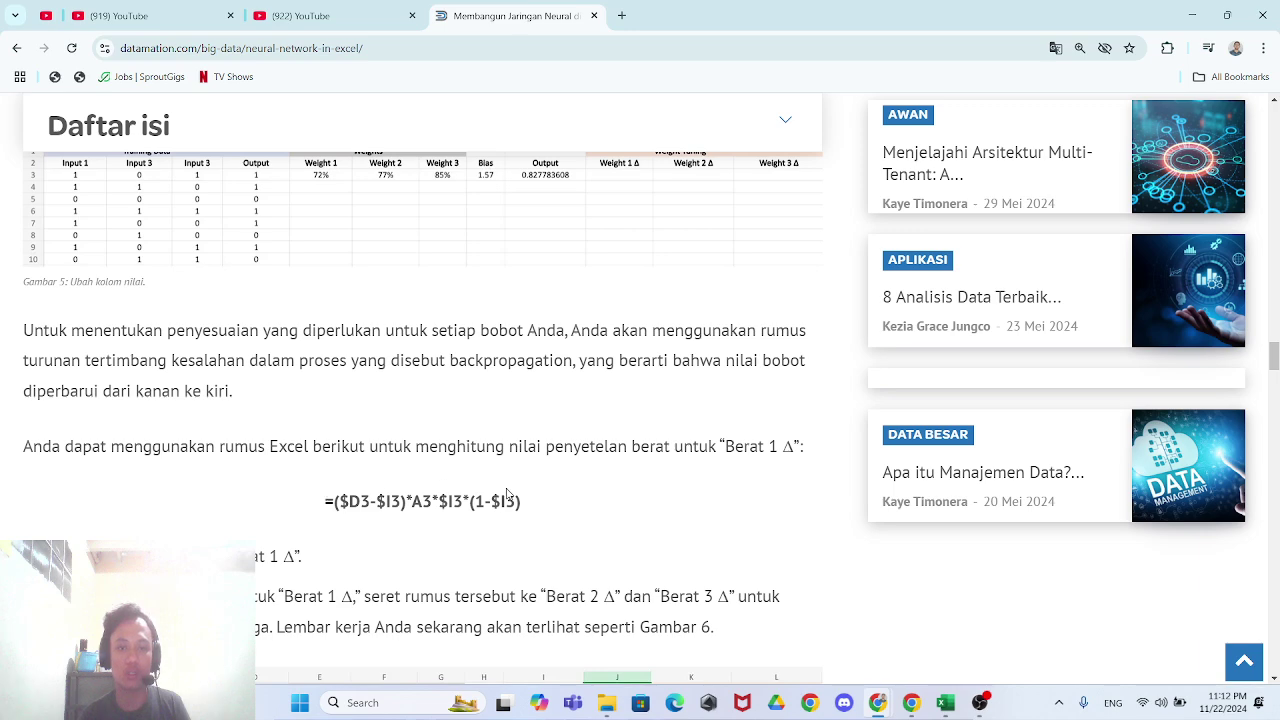
left_click_drag(322, 505, 595, 517)
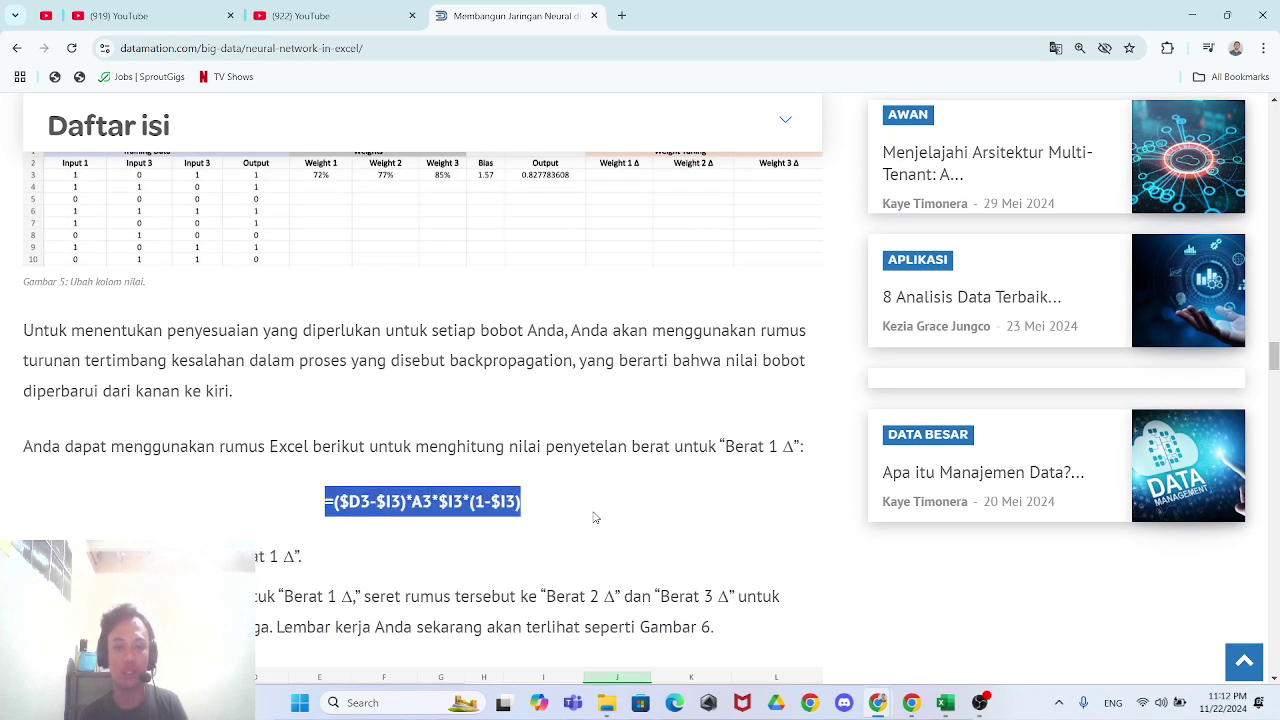
scroll(606, 336, "up", 2)
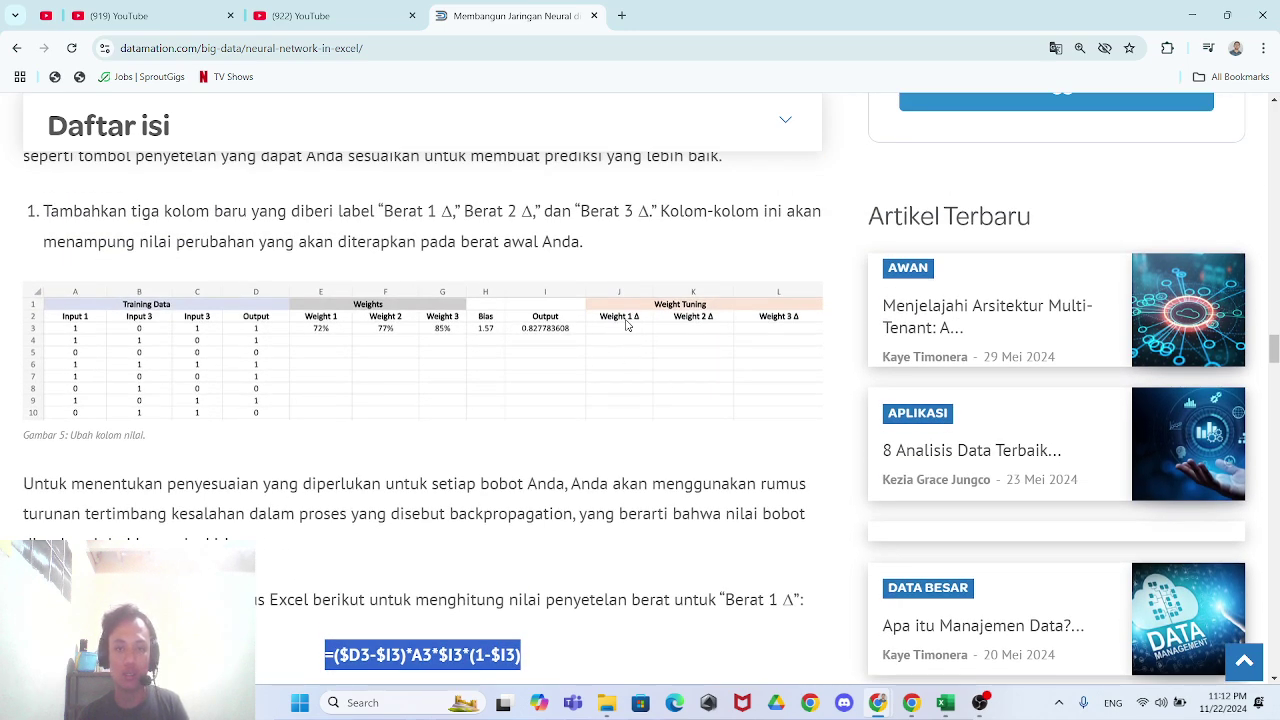
key("alt+Tab")
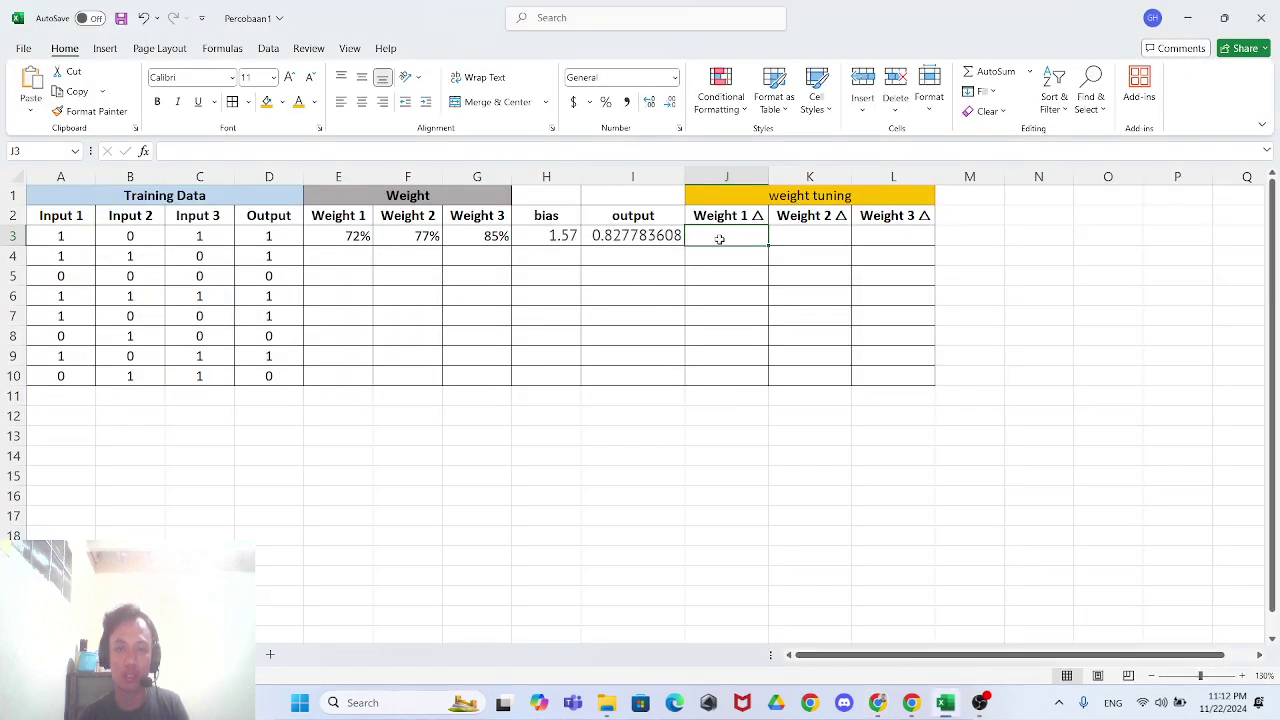
key("ctrl+v")
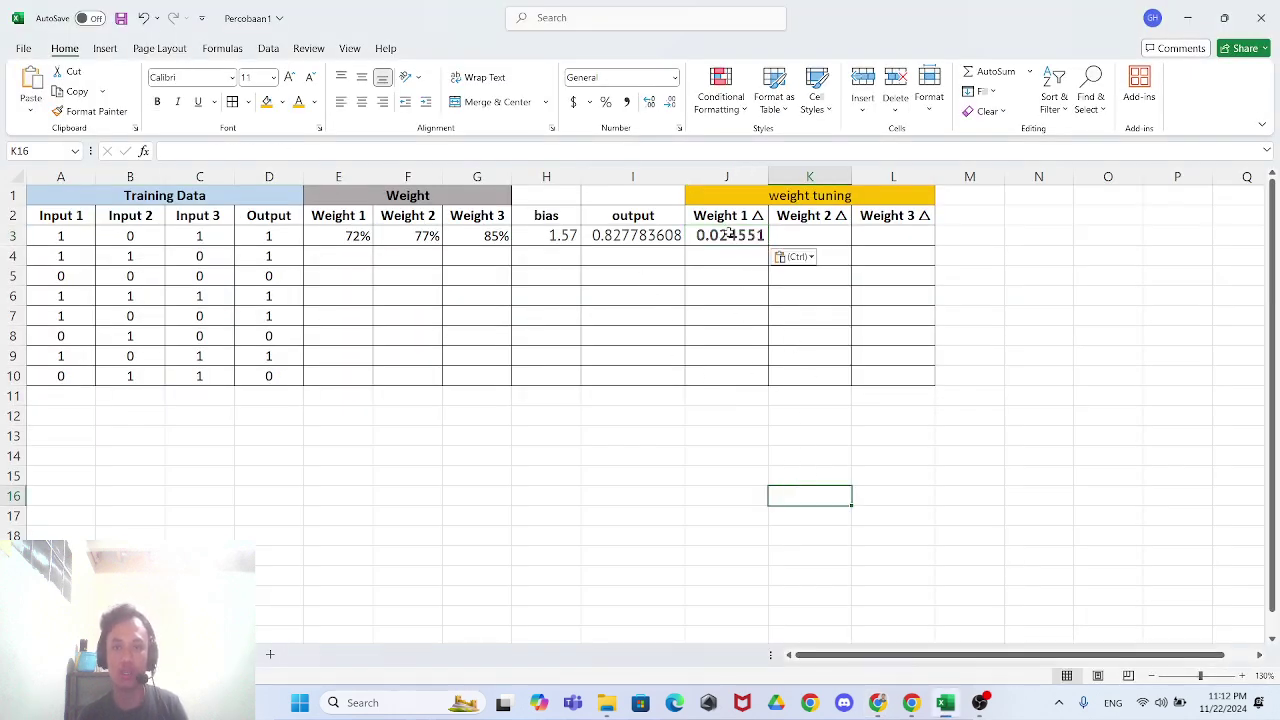
- Remove the bold formatting from J3 and autofit column J to its contents
left_click(157, 102)
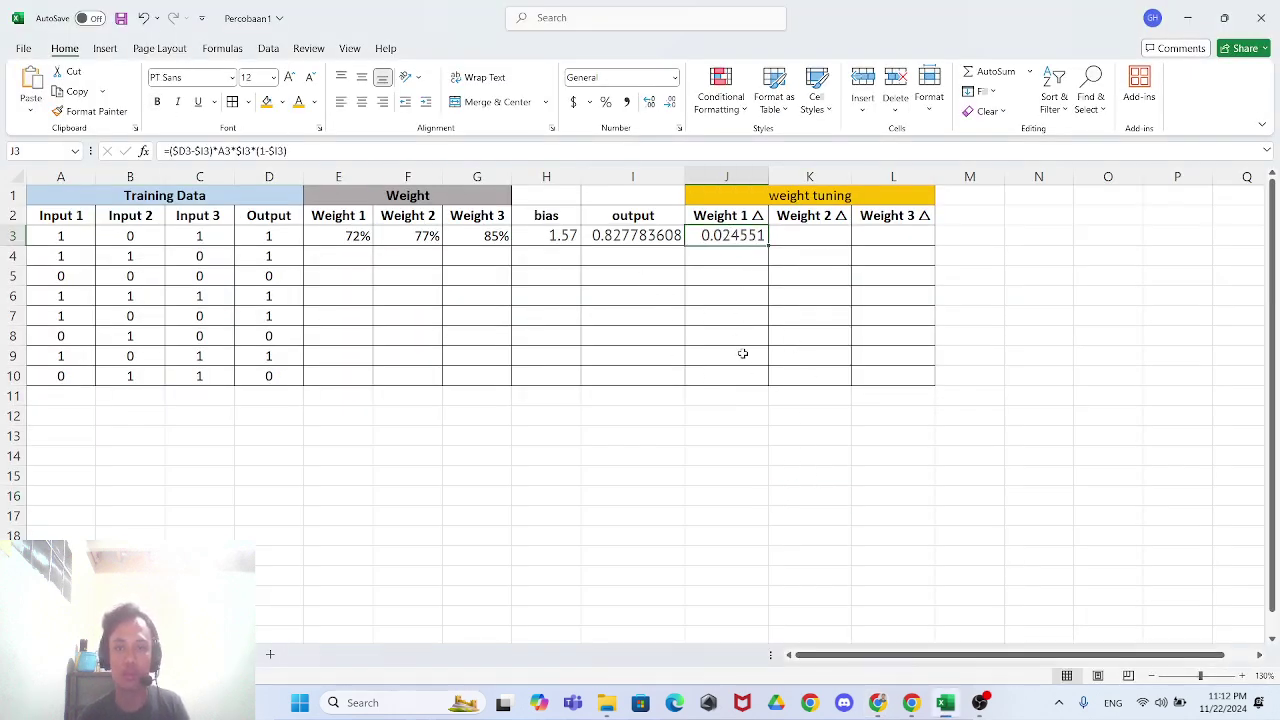
left_click(800, 239)
left_click(746, 238)
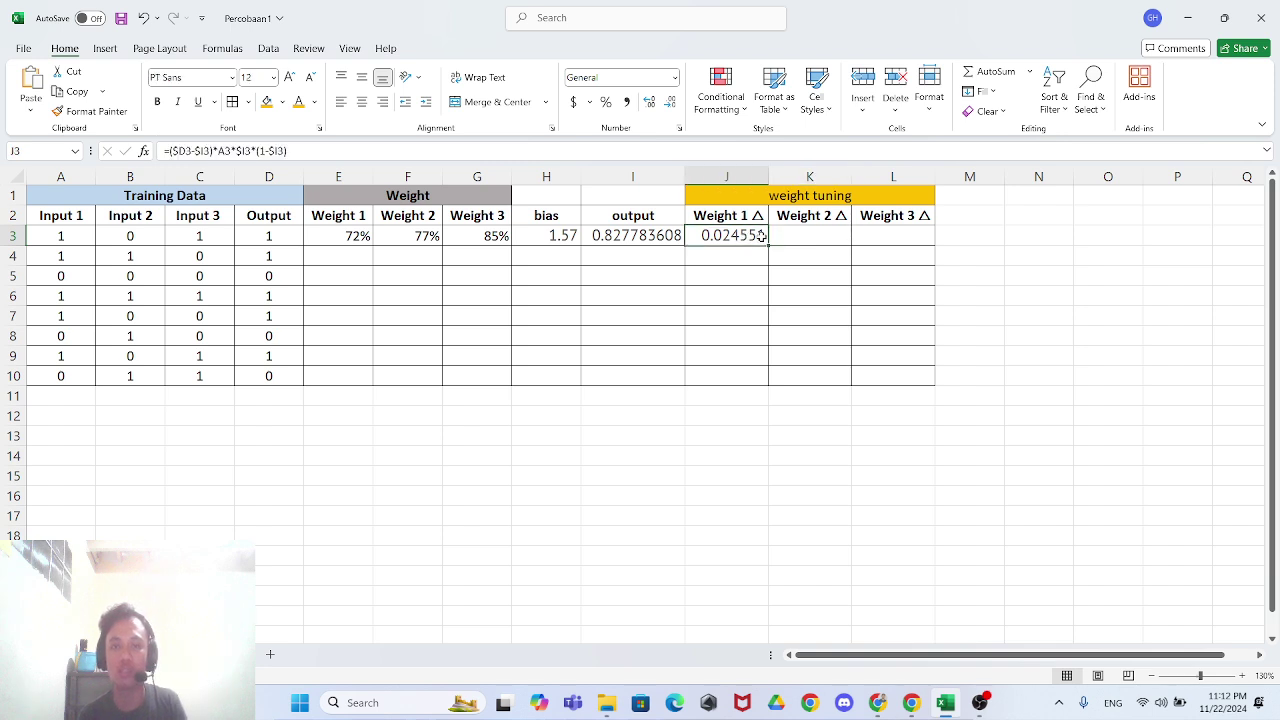
left_click(786, 238)
left_click(747, 240)
left_click(786, 239)
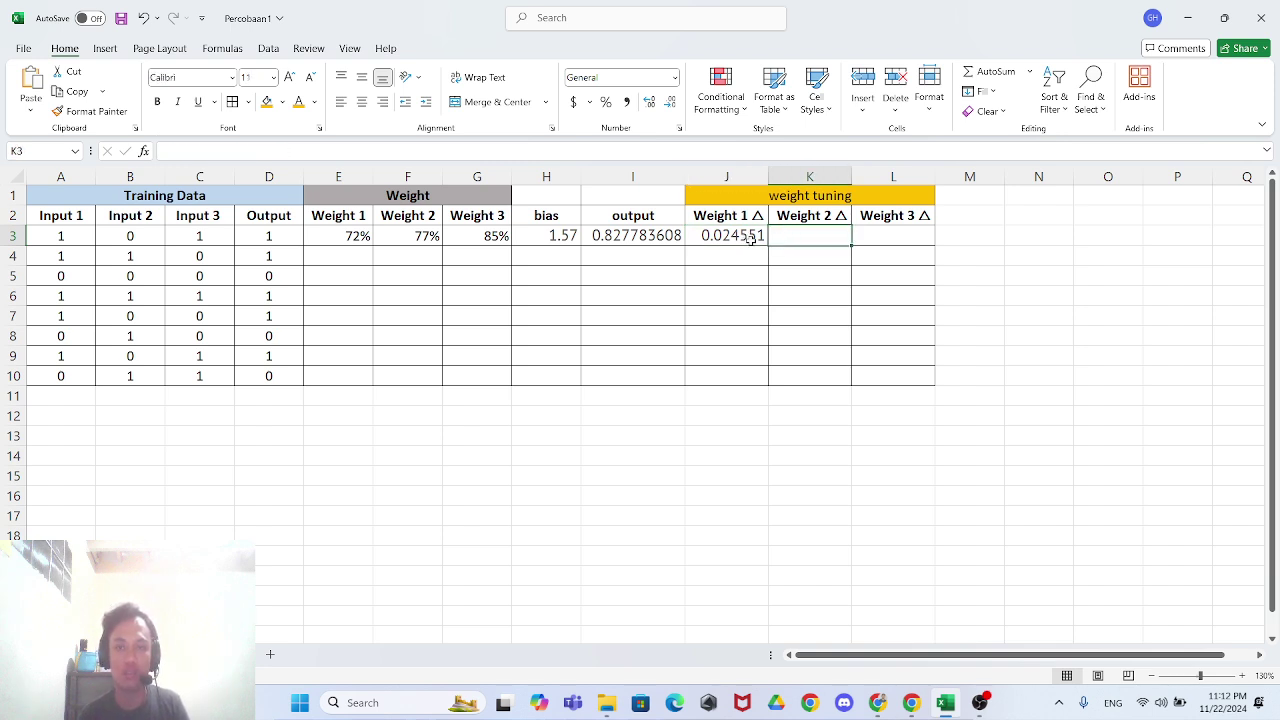
double_click(771, 176)
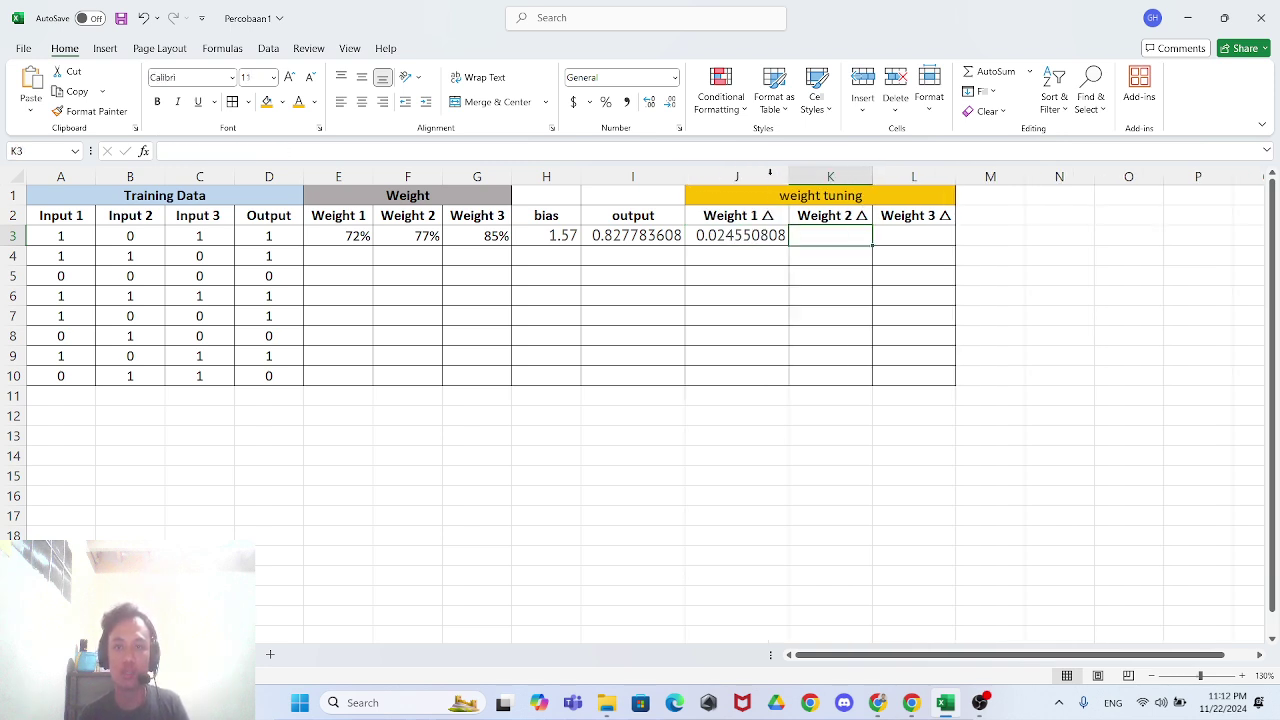
left_click(872, 176)
left_click(872, 176)
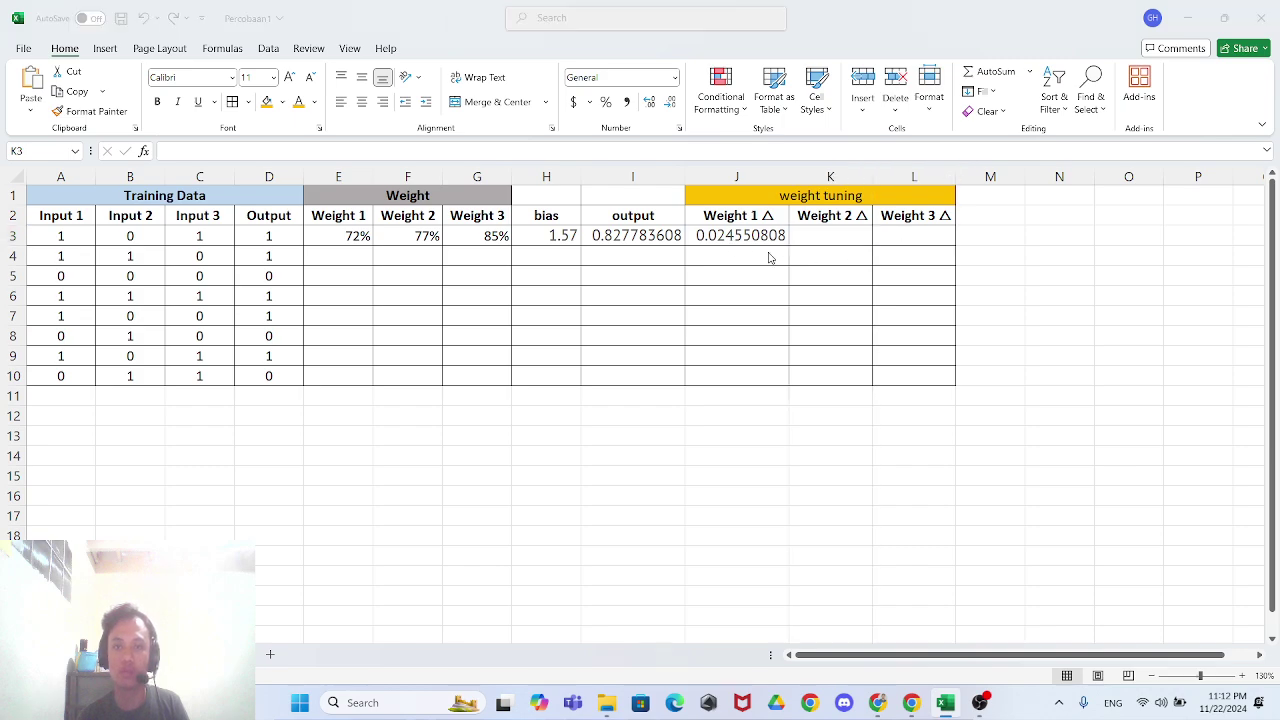
- Check the guide's instruction for the remaining weights, and fill the J3 formula across to K3:L3 in Excel
key("alt+Tab")
scroll(587, 483, "down", 3)
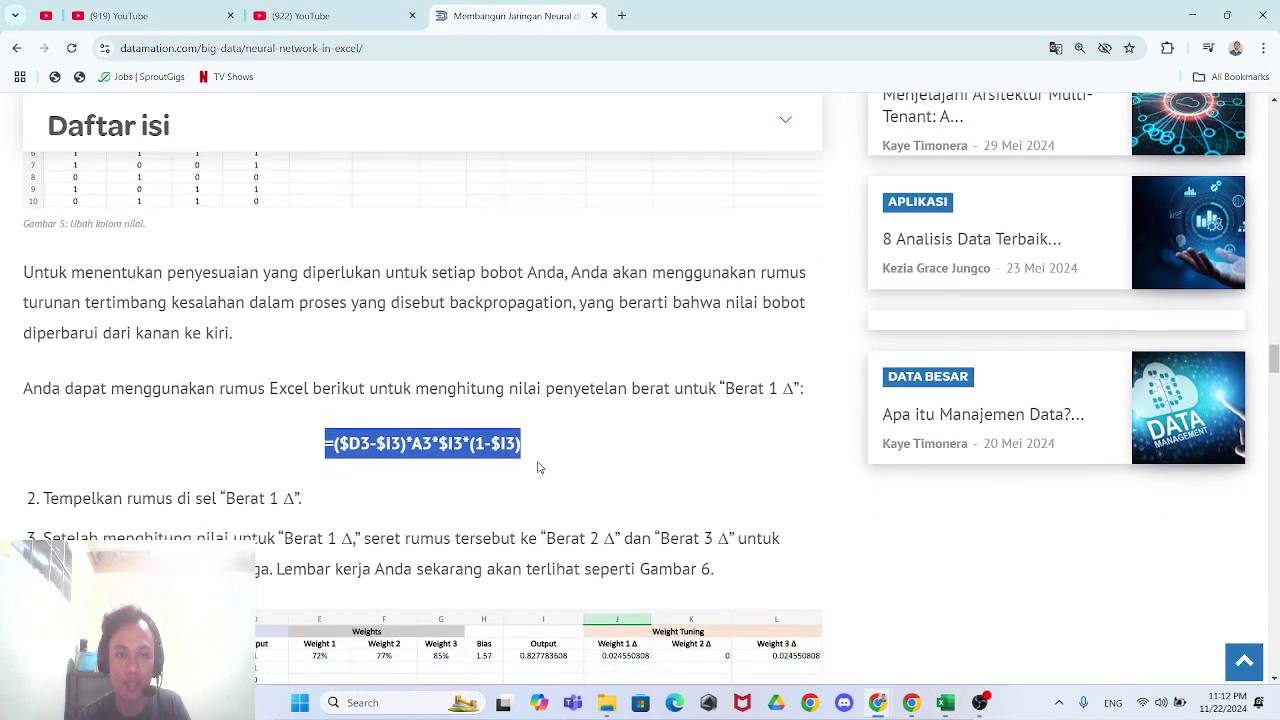
scroll(540, 464, "down", 1)
key("alt+Tab")
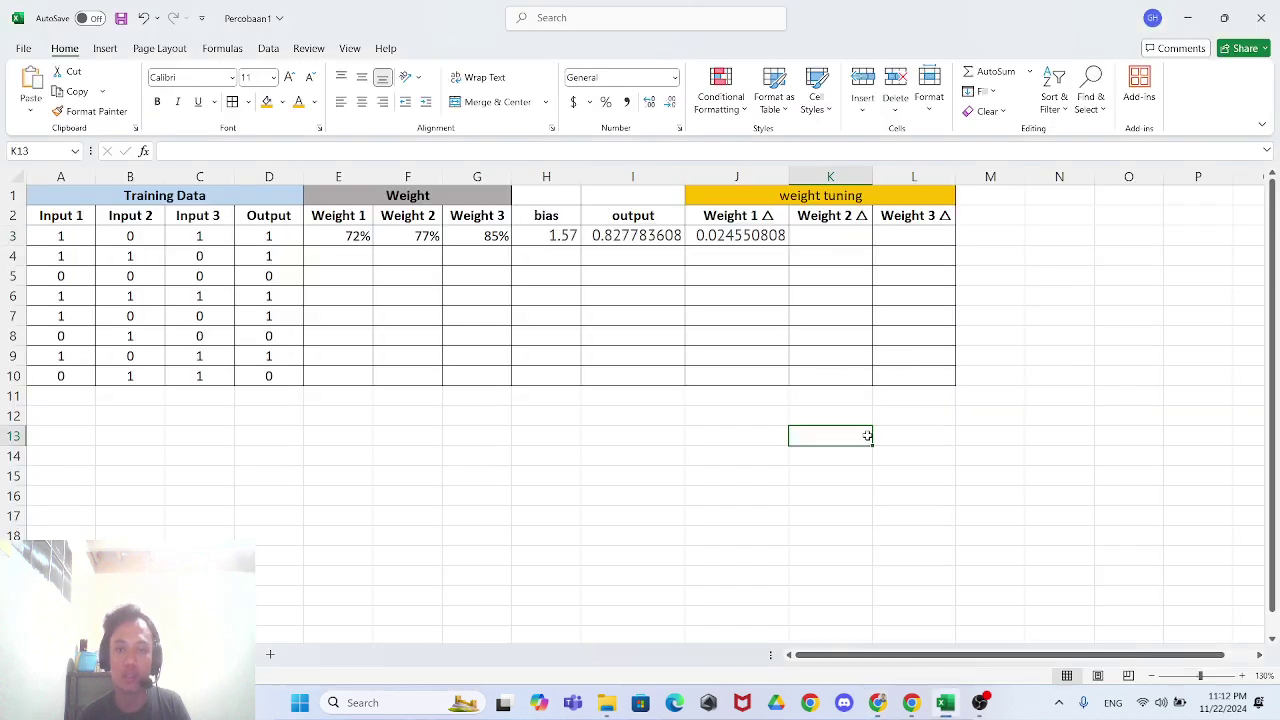
left_click(760, 250)
left_click(831, 236)
left_click(914, 236)
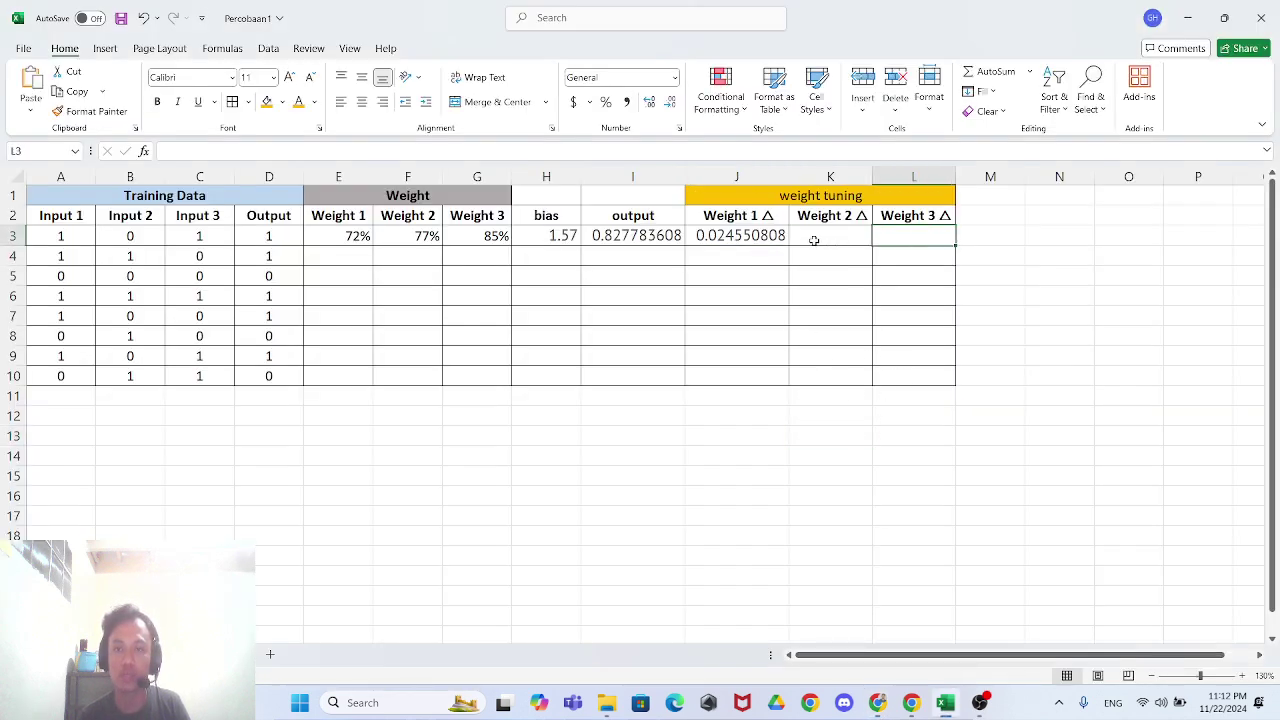
left_click(817, 237)
left_click(775, 240)
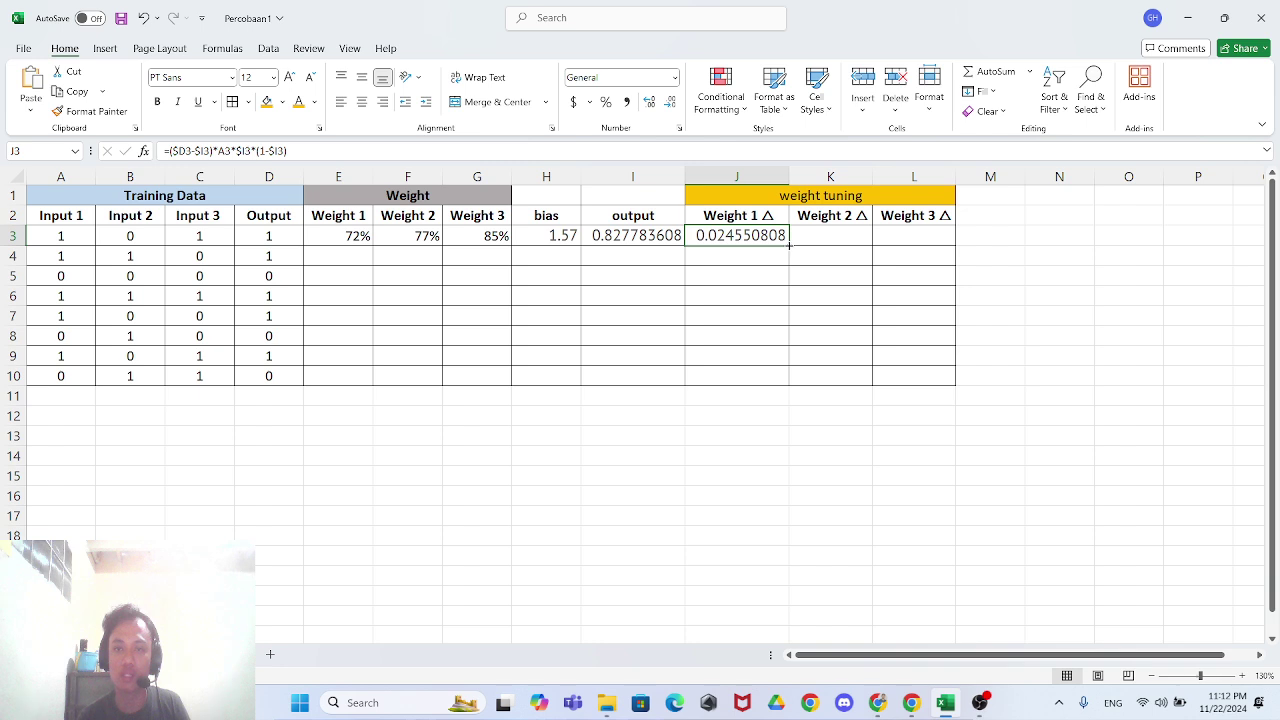
left_click_drag(790, 244, 942, 247)
left_click(1055, 272)
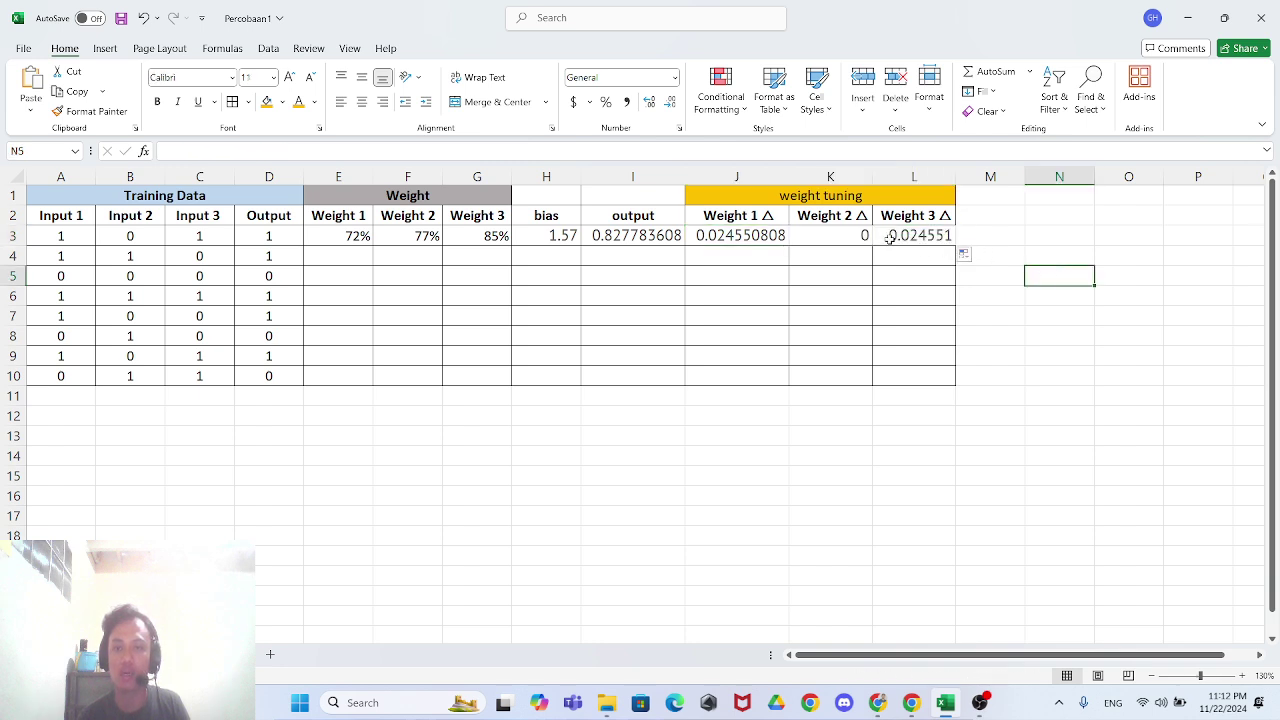
- Examine the filled formulas and the number display in the weight tuning cells J3, K3 and L3
left_click(850, 238)
left_click(1030, 330)
left_click_drag(780, 240, 930, 237)
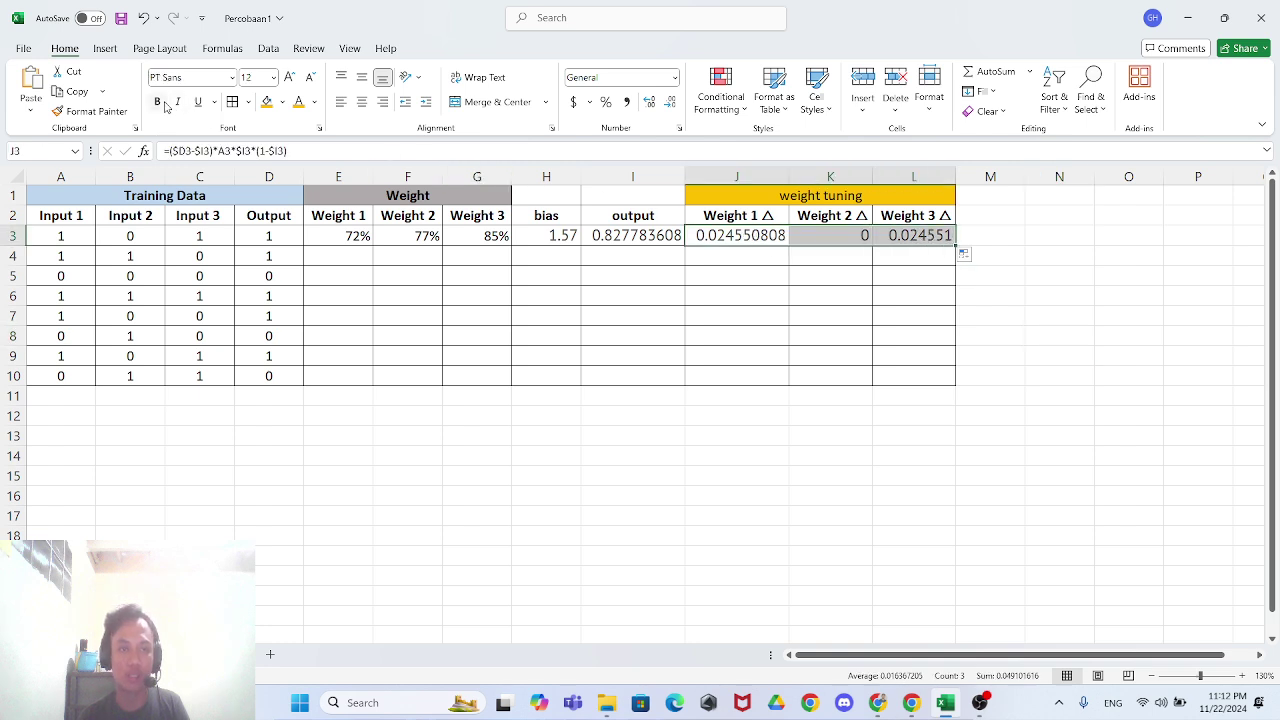
left_click(917, 360)
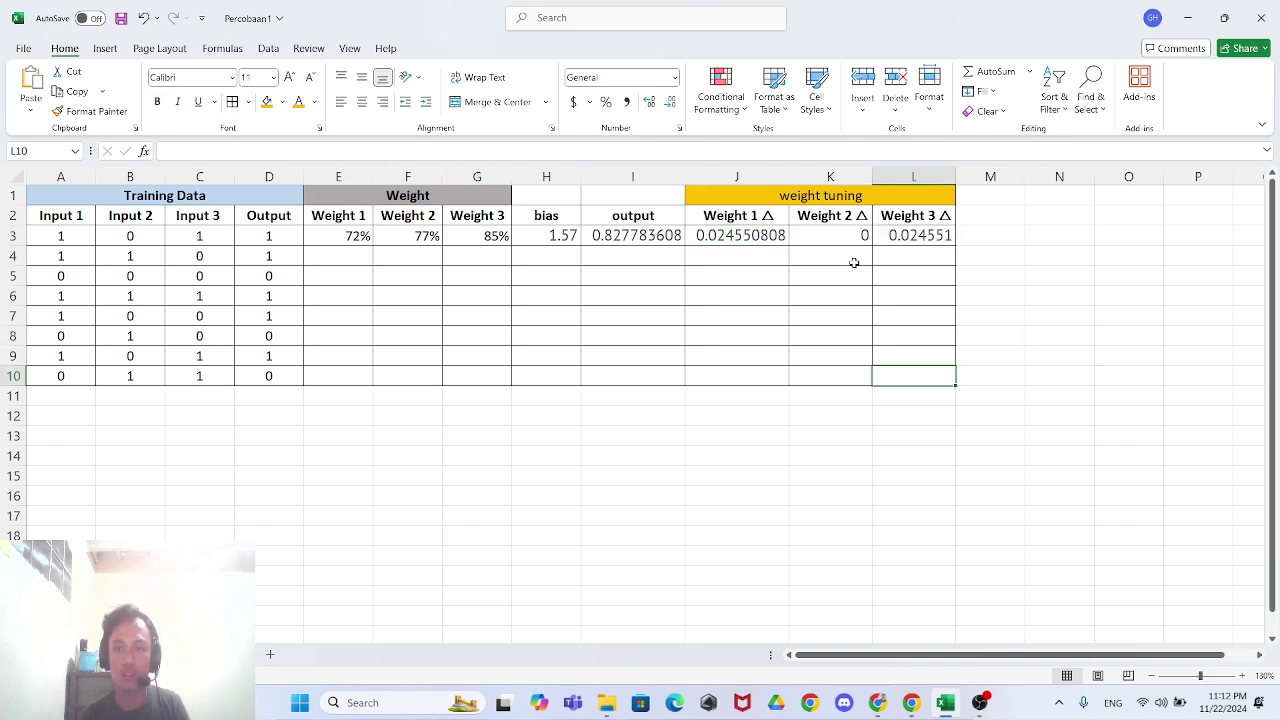
left_click(860, 238)
left_click(936, 244)
left_click(852, 236)
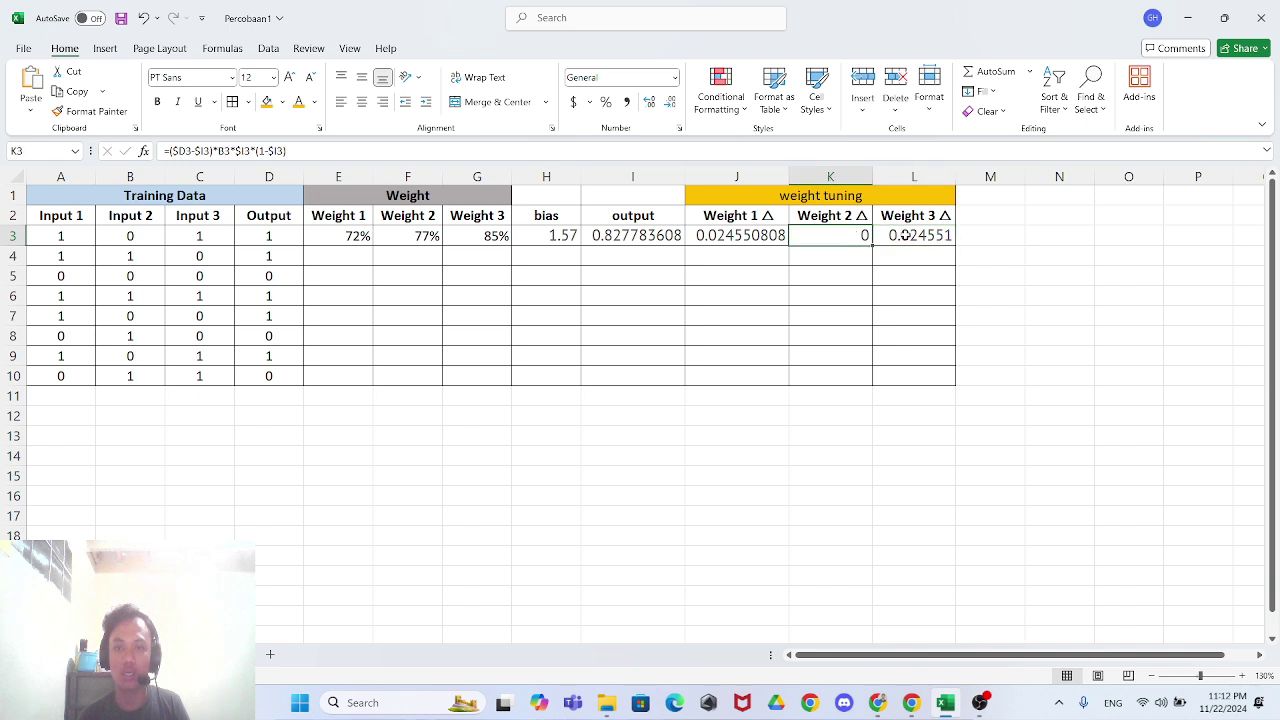
key("Right")
left_click(860, 244)
left_click(780, 236)
left_click(814, 240)
- Autofit column L so the Weight 3 Δ value shows with all its decimals
left_click(874, 175)
left_click(787, 175)
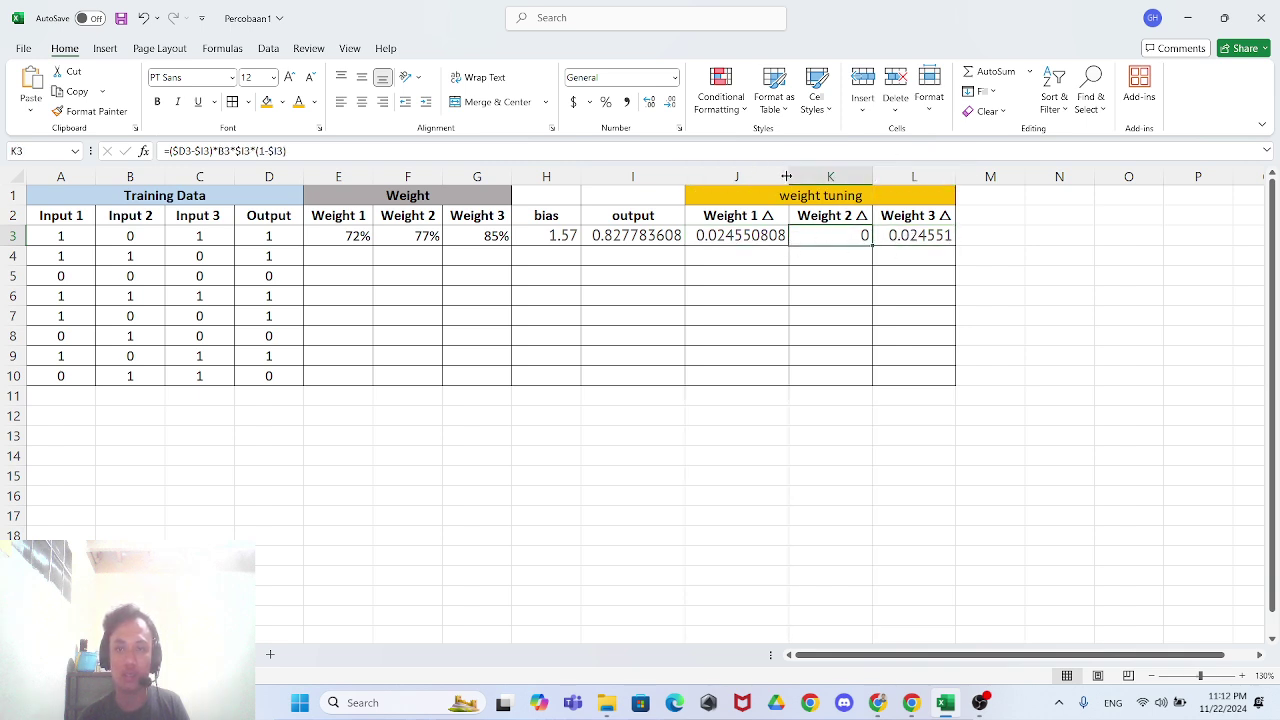
left_click(768, 238)
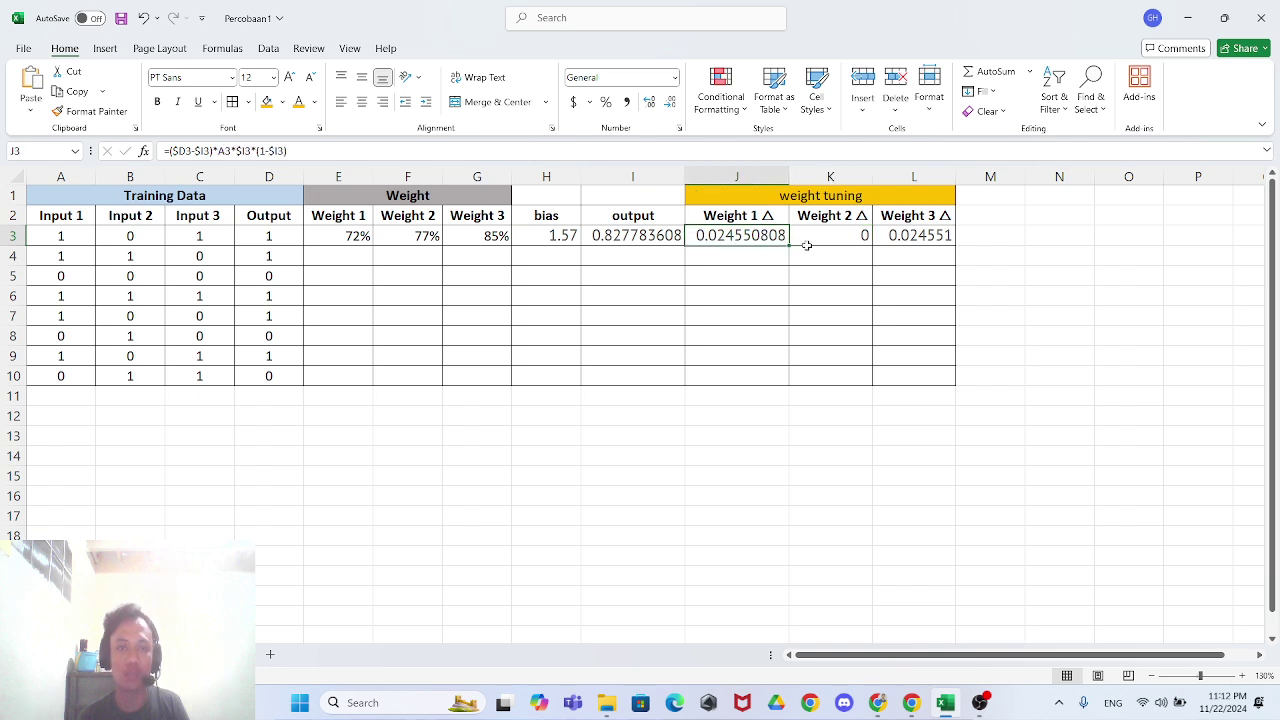
left_click(939, 240)
double_click(958, 172)
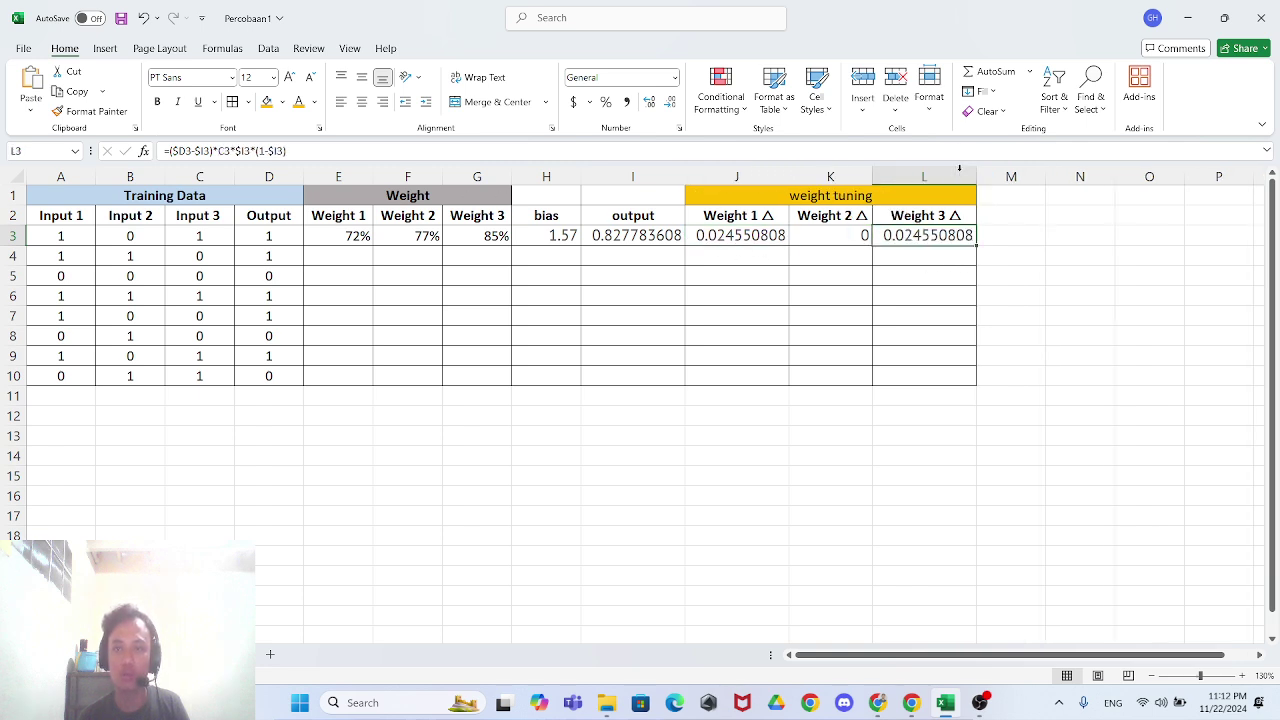
left_click(1058, 268)
left_click(938, 240)
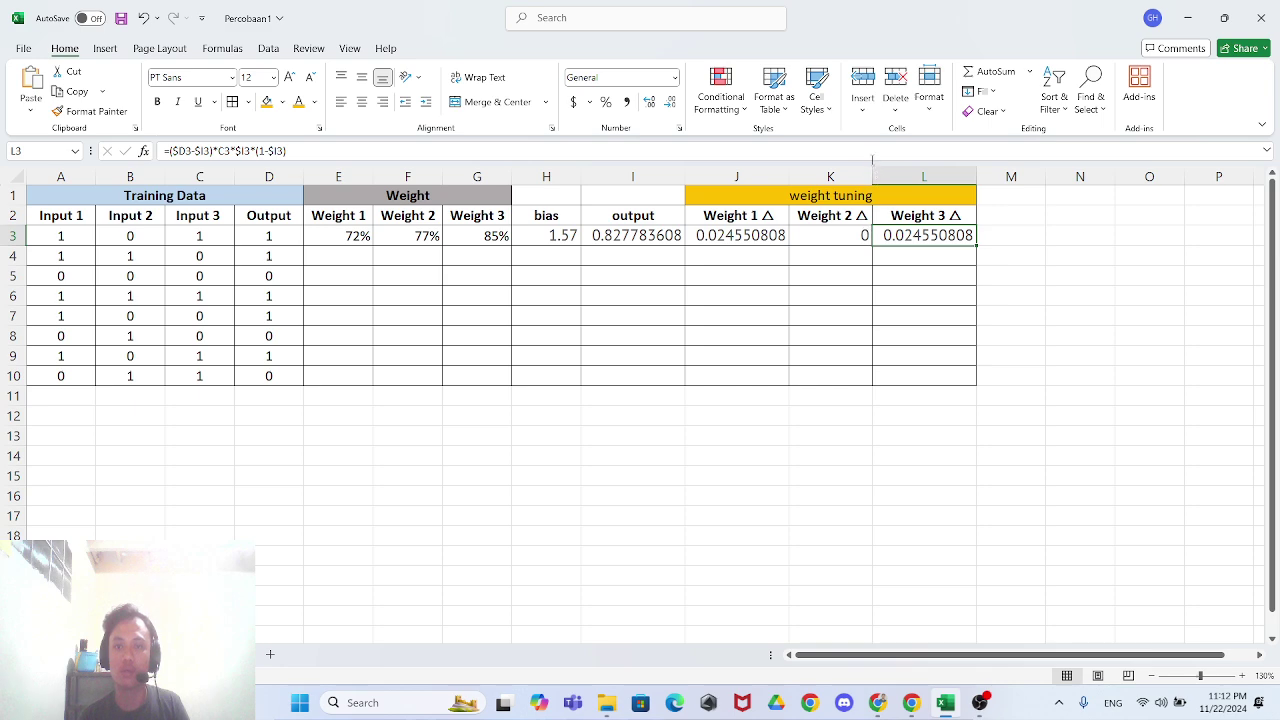
- Compare the first-row weight tuning values with Figure 6 in the Chrome guide, and read instructions 4 and 5 with Figure 7
key("alt+Tab")
scroll(814, 500, "down", 1)
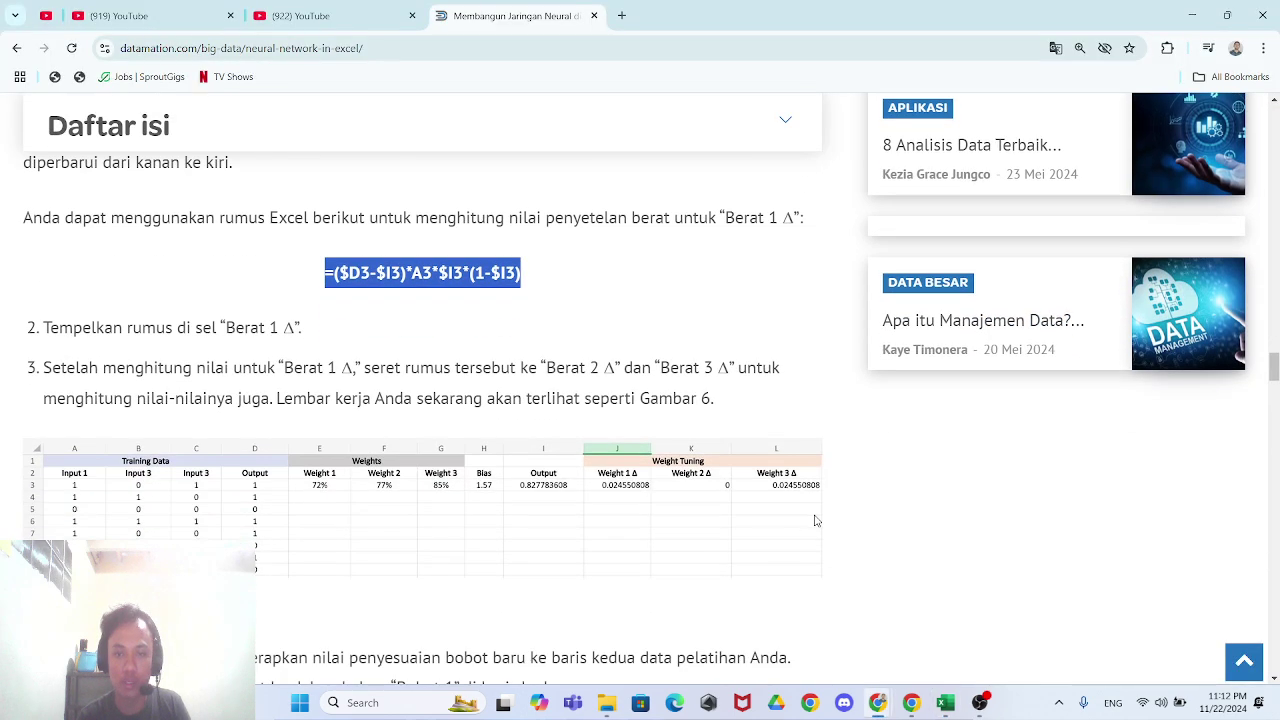
key("alt+Tab")
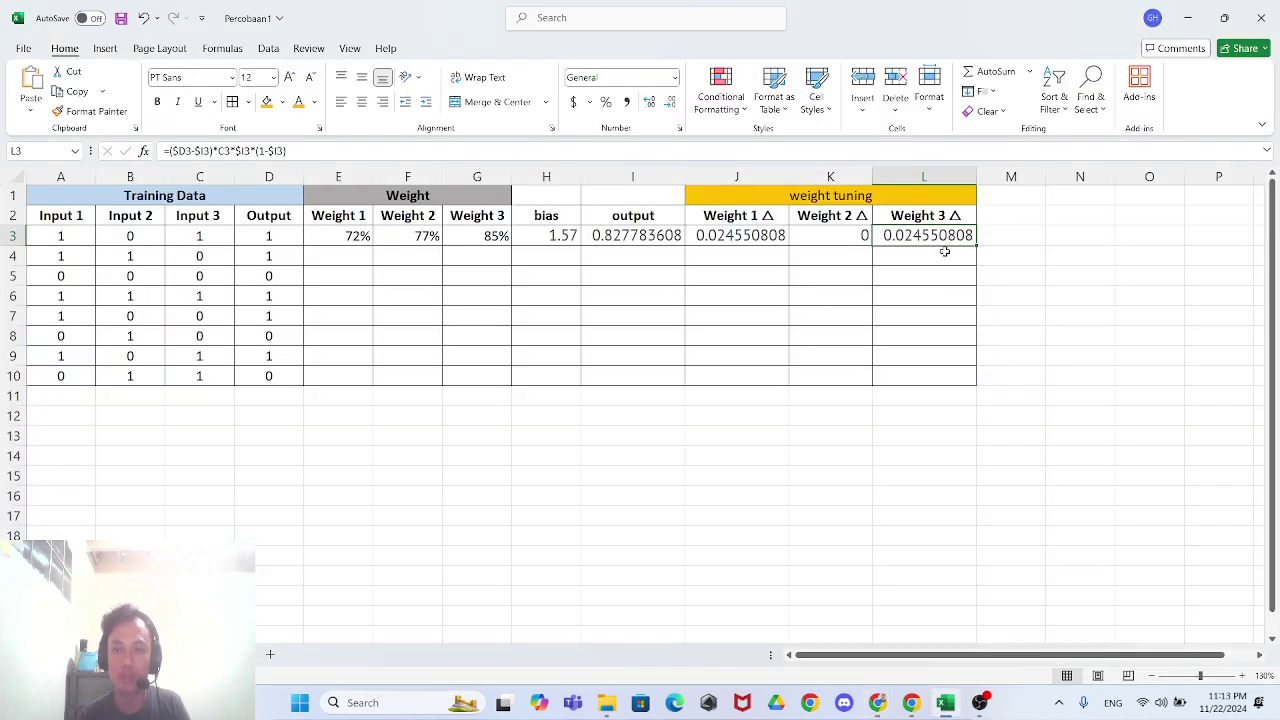
key("alt+Tab")
scroll(705, 430, "down", 1)
scroll(455, 360, "up", 1)
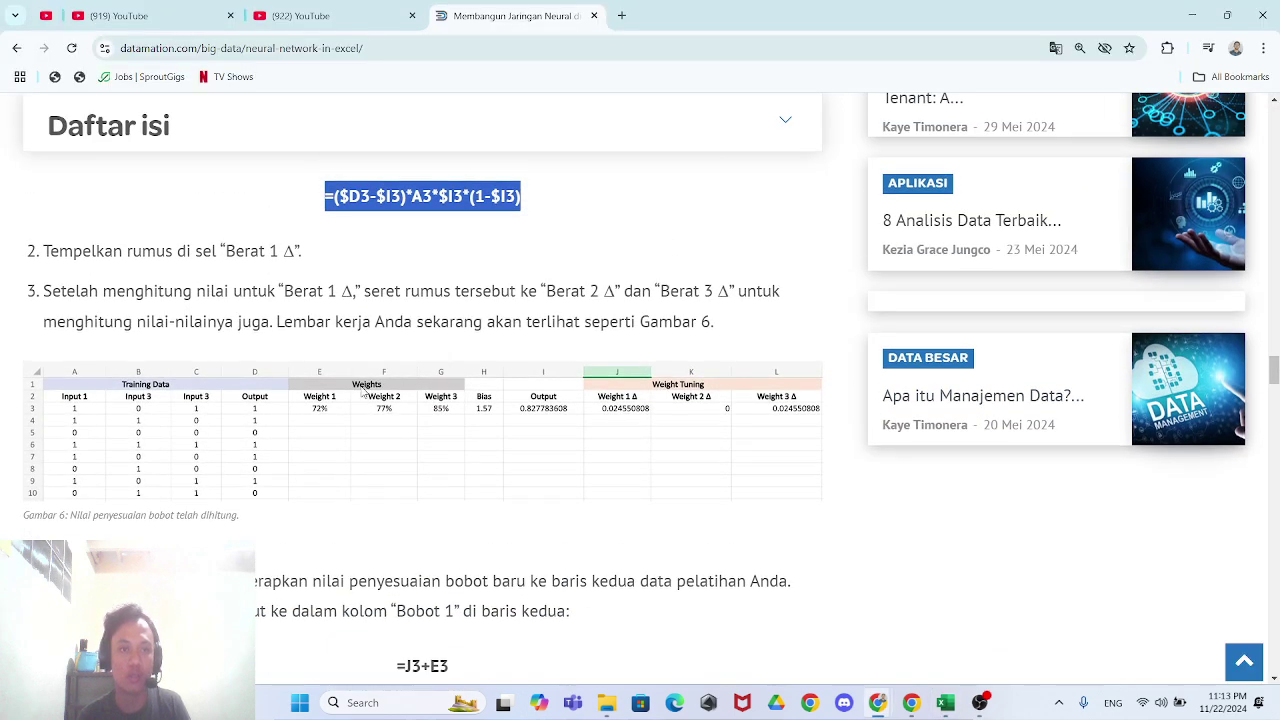
scroll(357, 466, "down", 5)
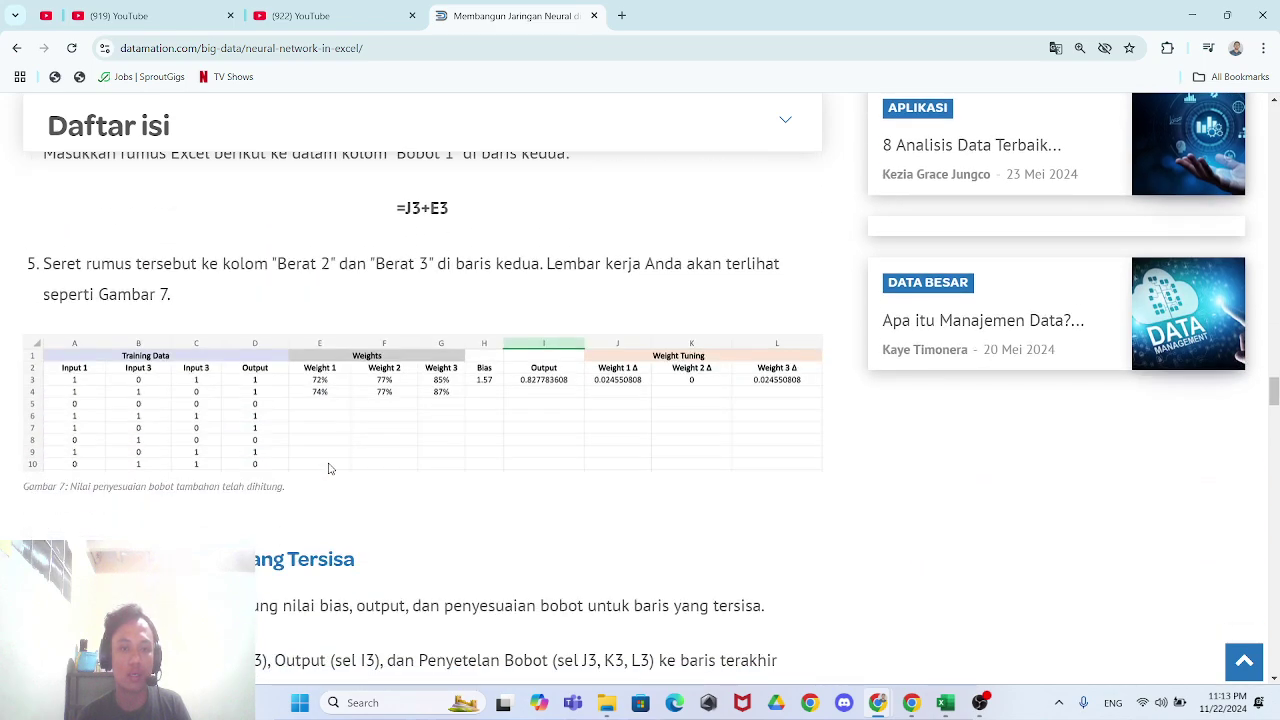
scroll(330, 468, "up", 2)
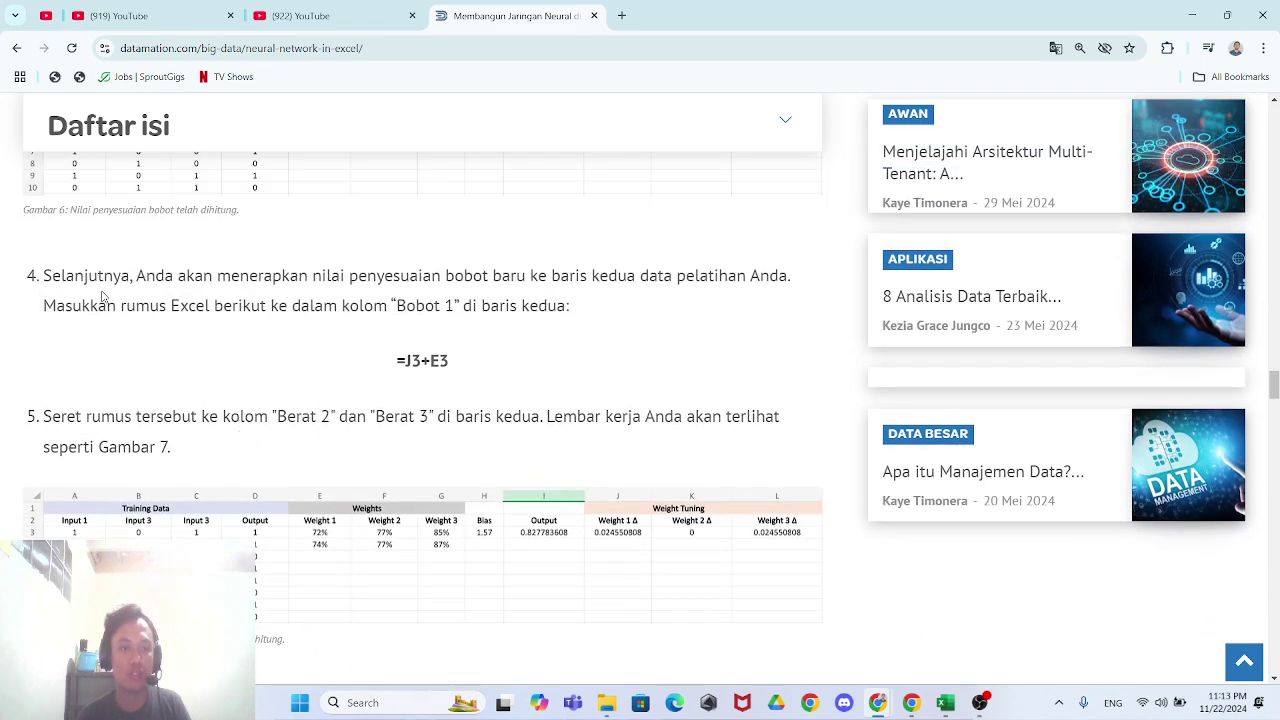
scroll(177, 450, "up", 2)
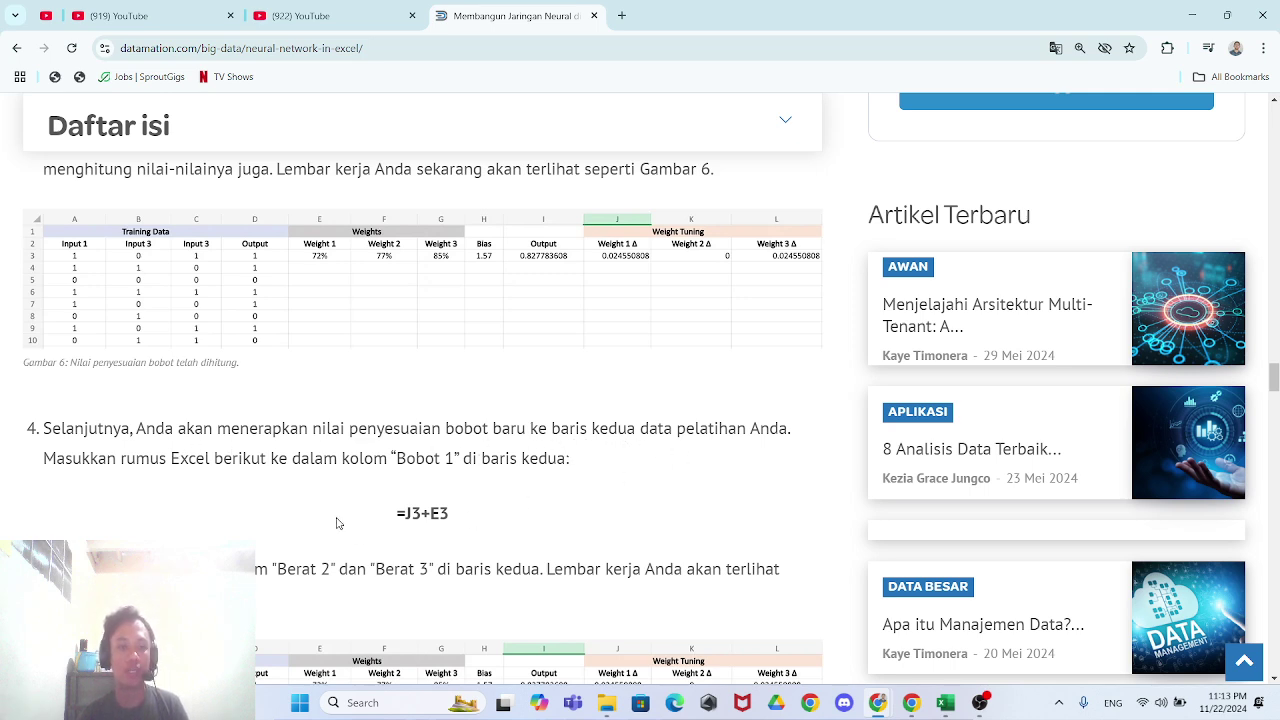
- Copy the formula =J3+E3 from instruction 4 in the Chrome guide and paste it into cell E4 in Excel
left_click_drag(383, 518, 490, 513)
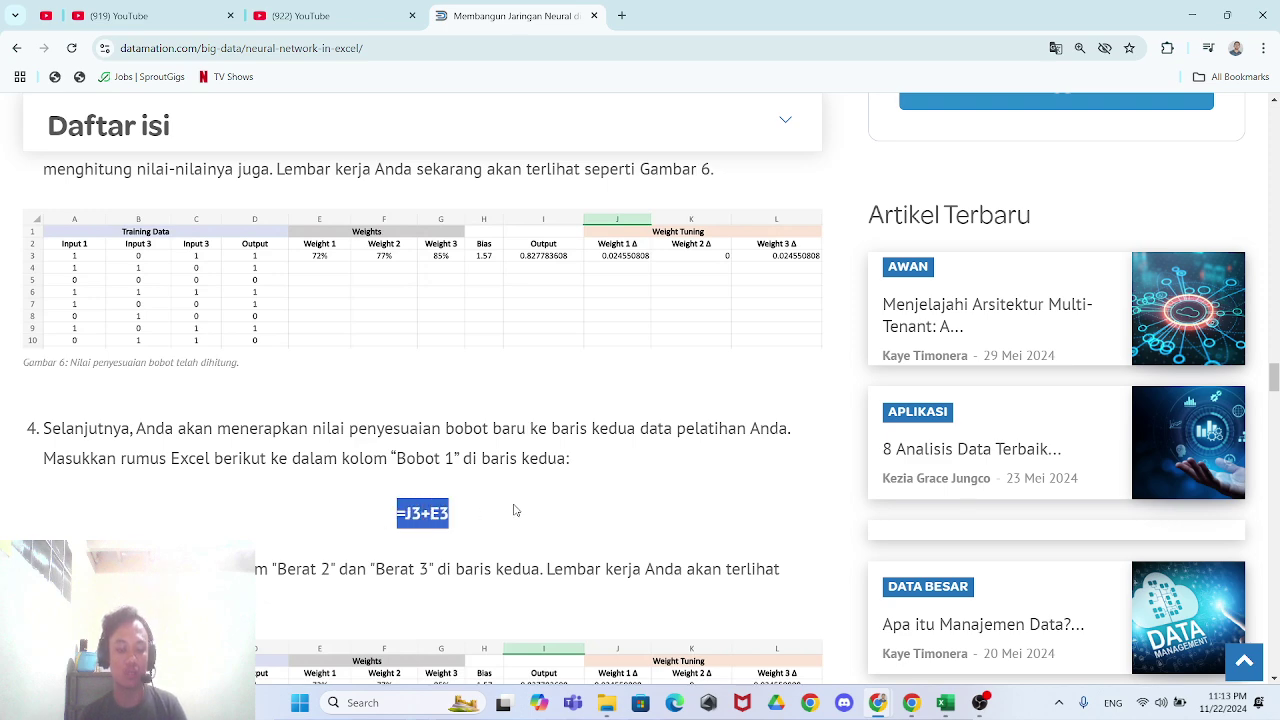
scroll(501, 483, "down", 1)
scroll(457, 517, "up", 1)
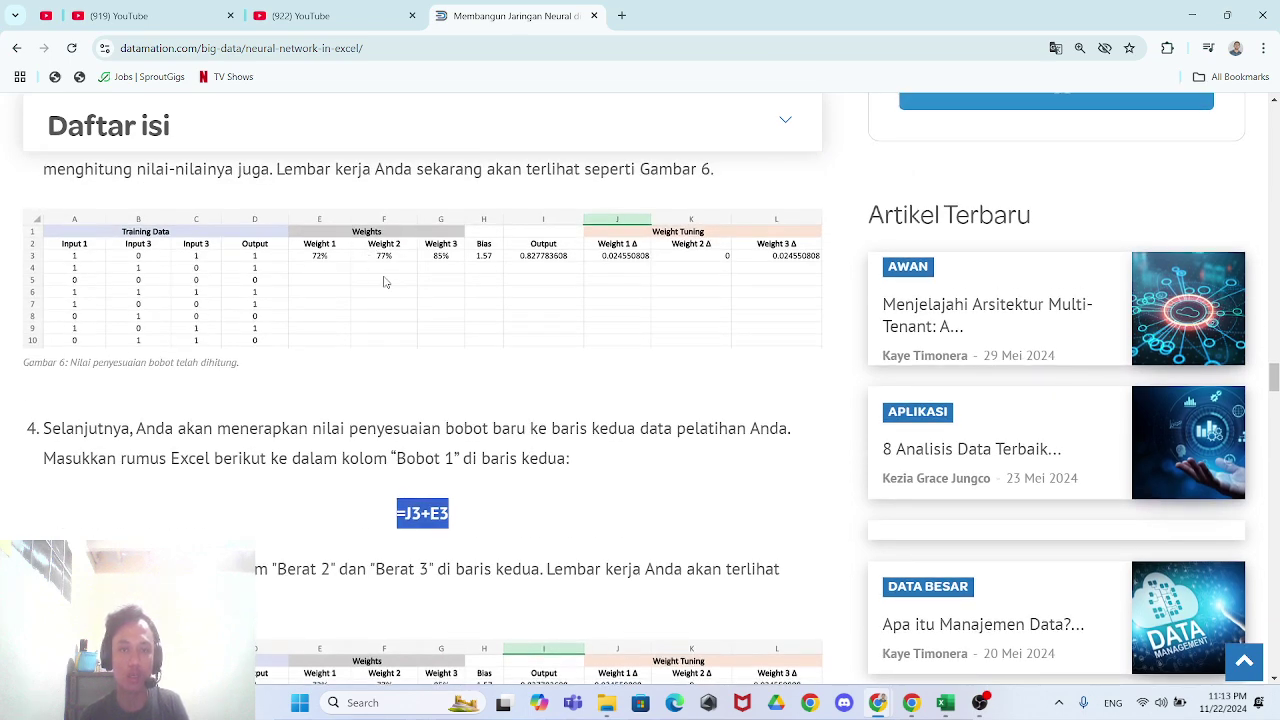
scroll(387, 285, "down", 1)
scroll(388, 290, "up", 1)
scroll(393, 400, "down", 2)
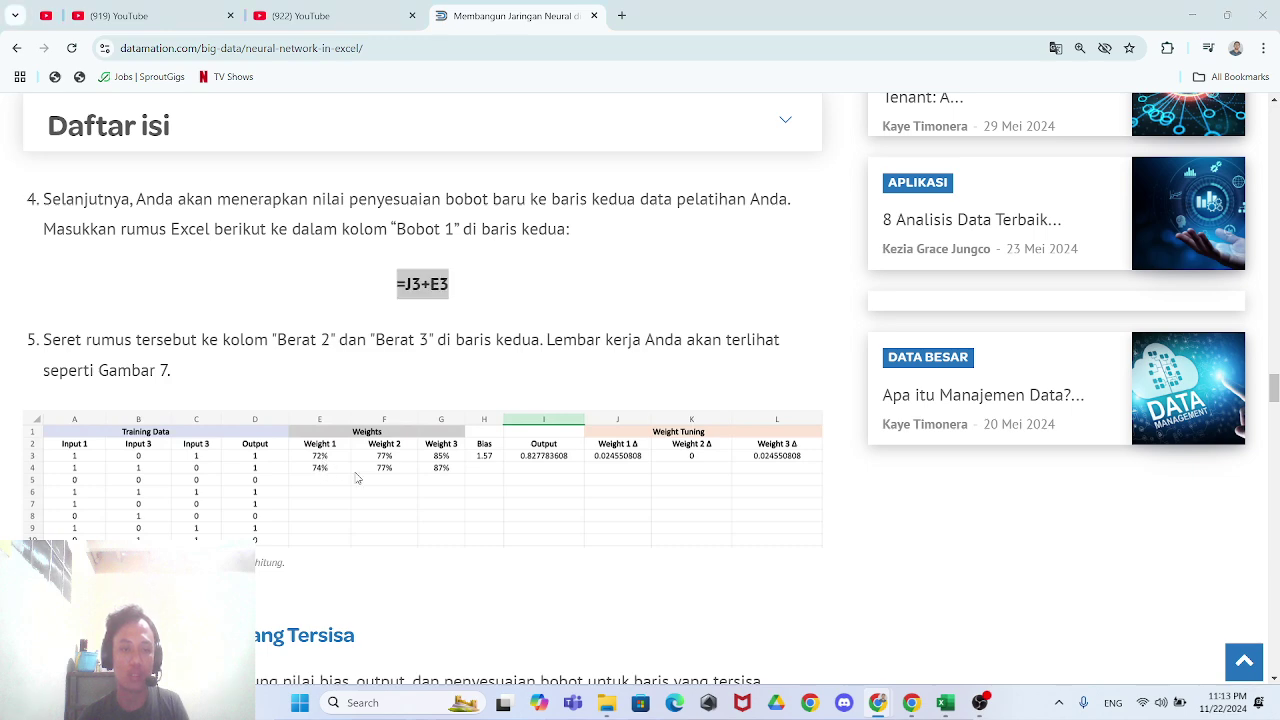
key("alt+Tab")
left_click(345, 258)
key("alt+Tab")
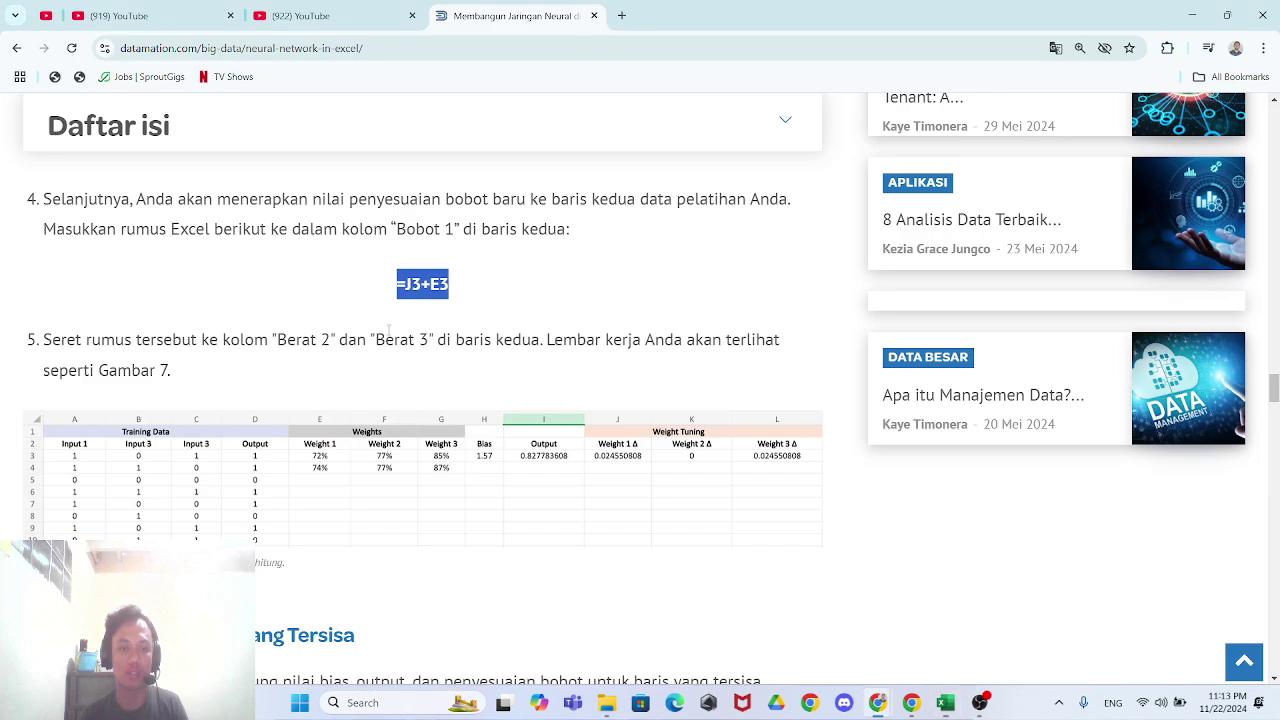
key("ctrl+c")
key("alt+Tab")
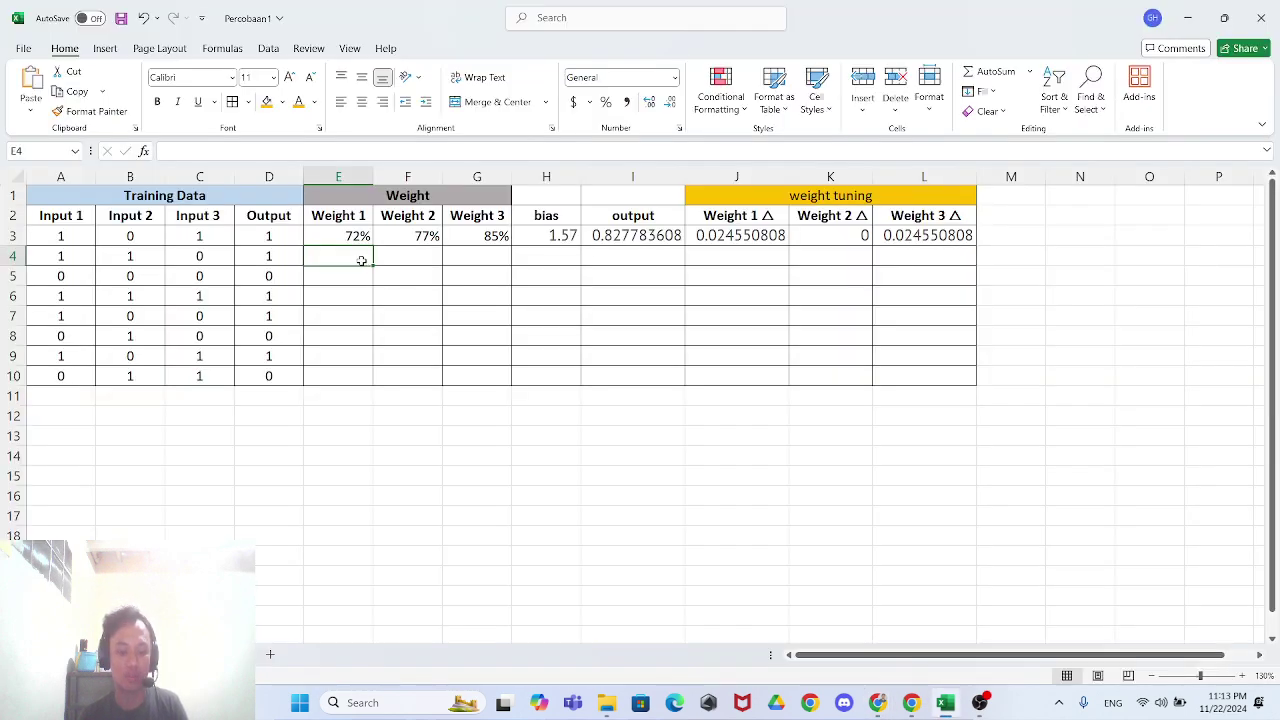
key("ctrl+v")
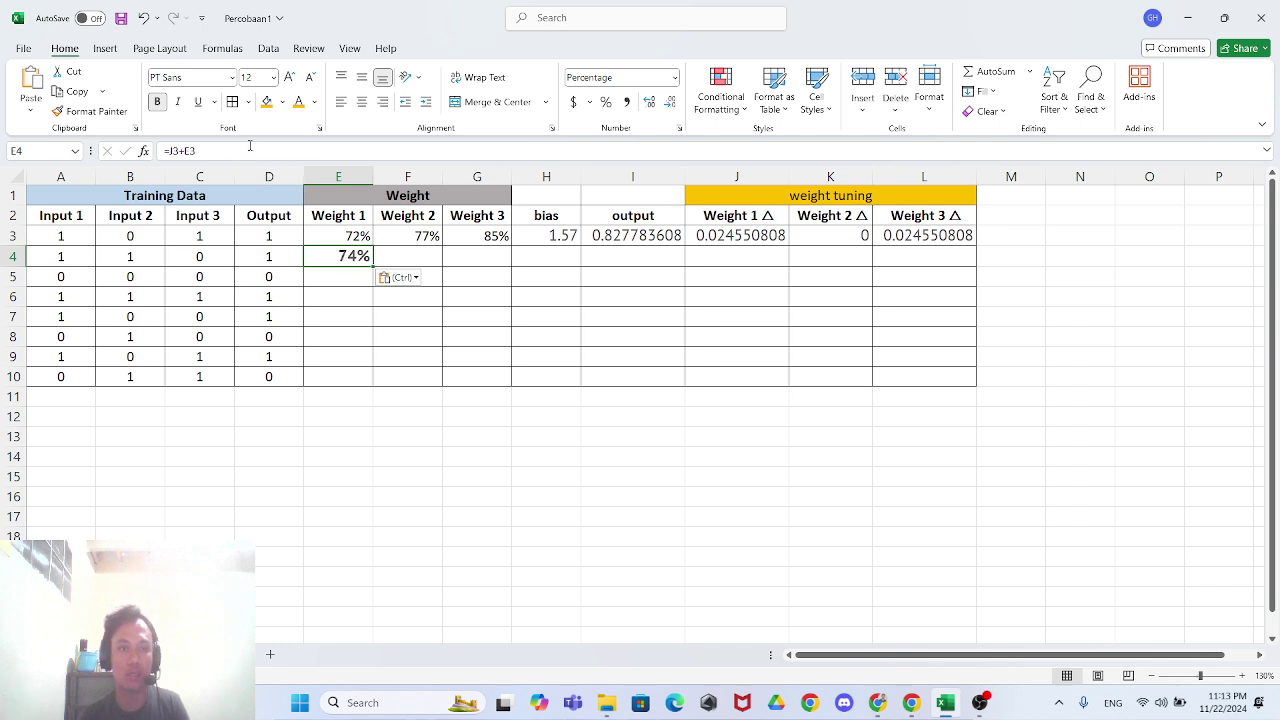
- Remove the bold formatting from the Weight 1 value in cell E4
left_click(152, 104)
left_click(417, 452)
left_click(357, 261)
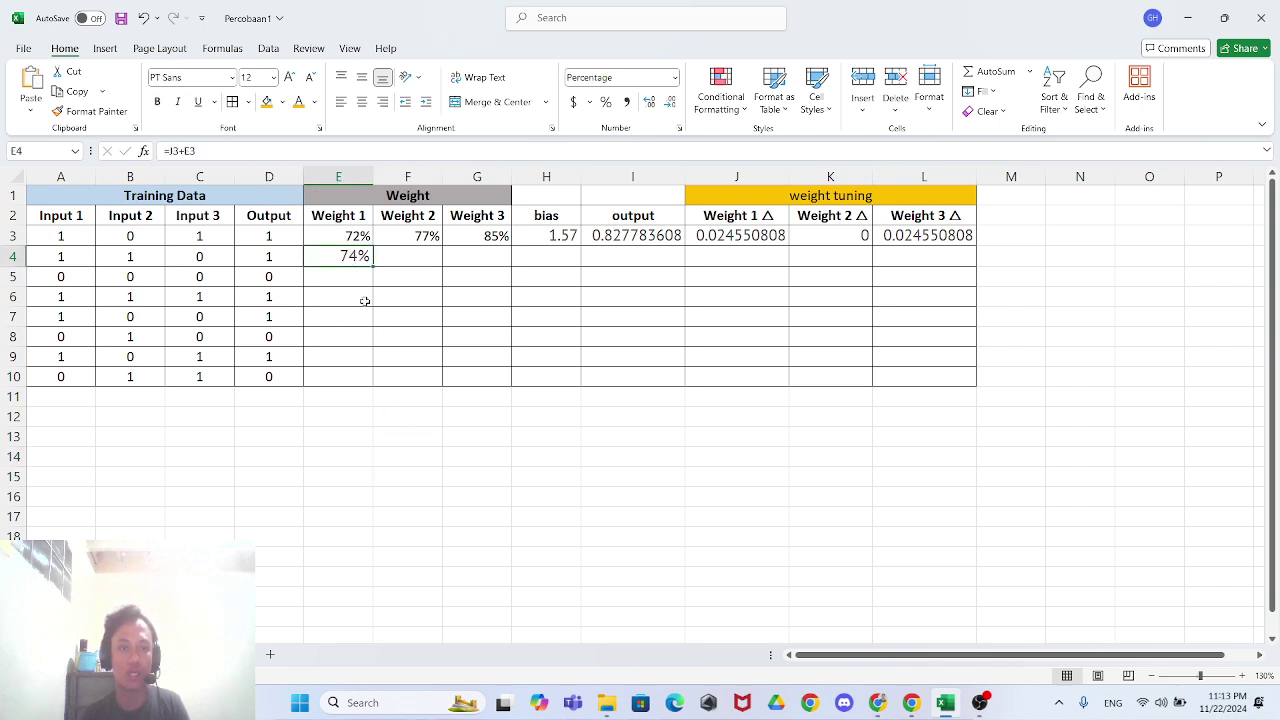
- Check Figure 7 in the Chrome guide, and fill the E4 formula across to F4:G4 in Excel
key("alt+Tab")
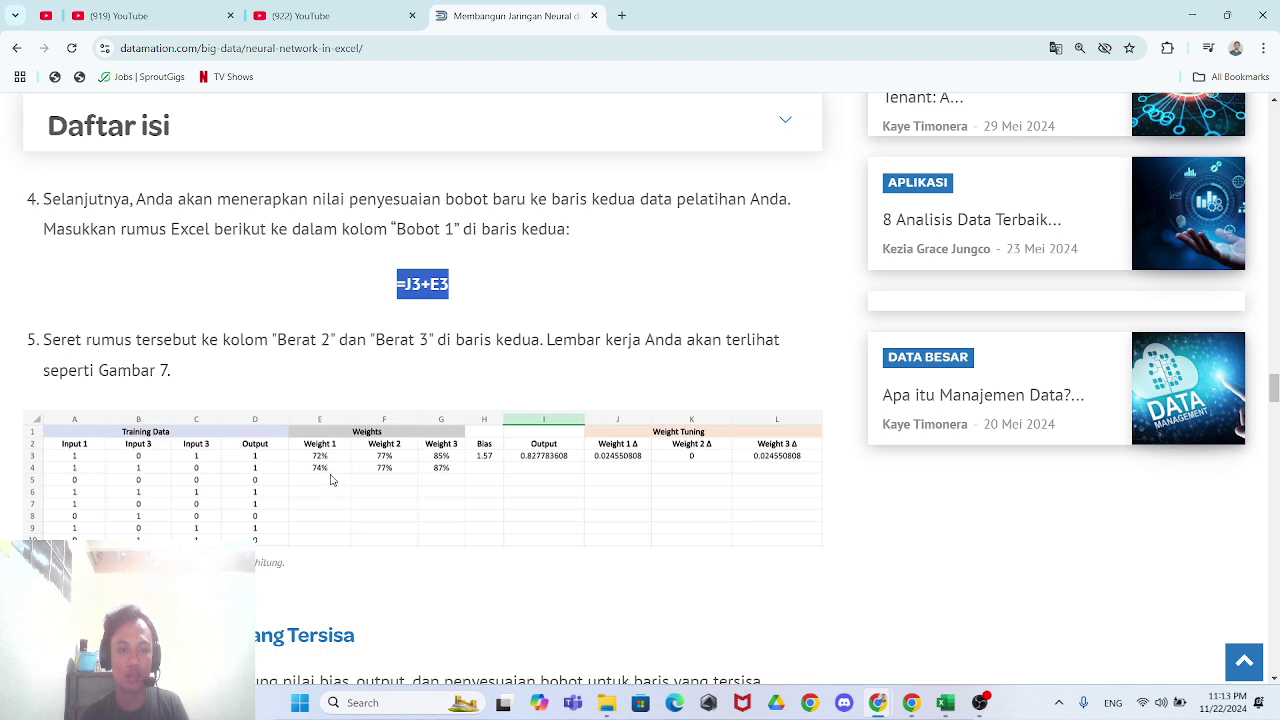
key("alt+Tab")
left_click(450, 474)
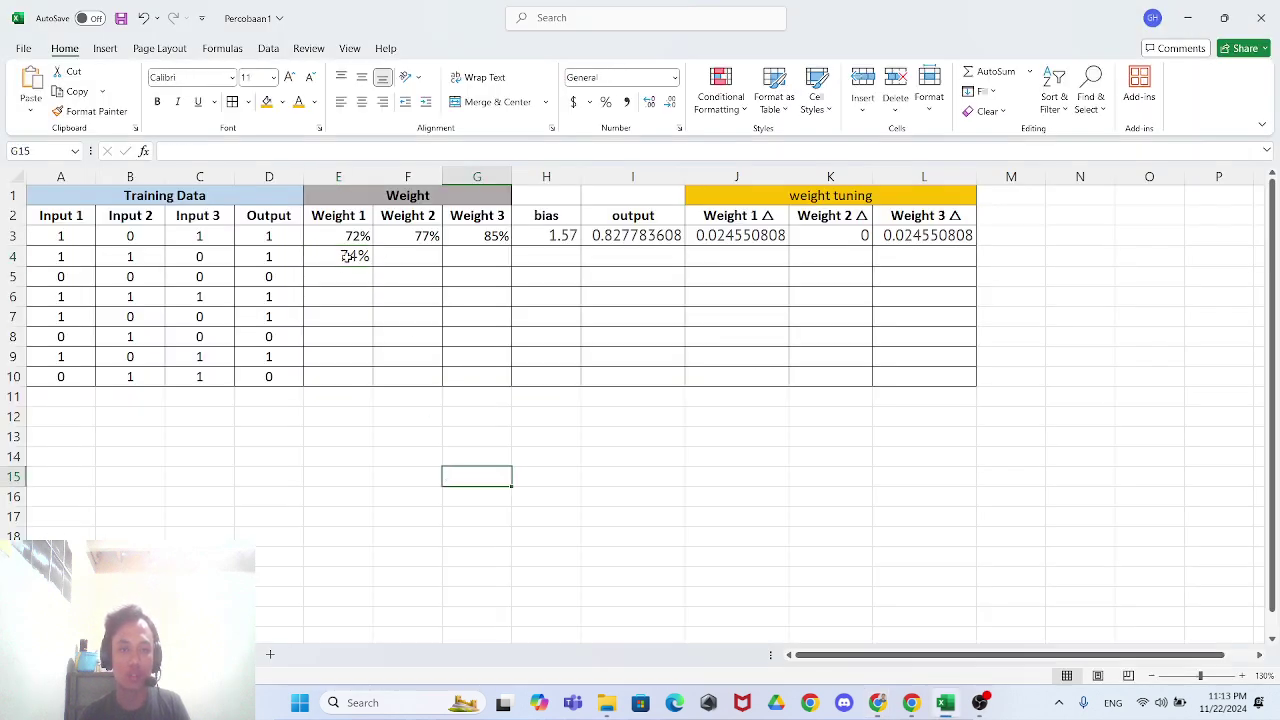
left_click(371, 262)
left_click_drag(377, 265, 505, 268)
left_click(508, 448)
left_click(440, 259)
left_click_drag(360, 256, 500, 258)
left_click_drag(466, 470, 460, 462)
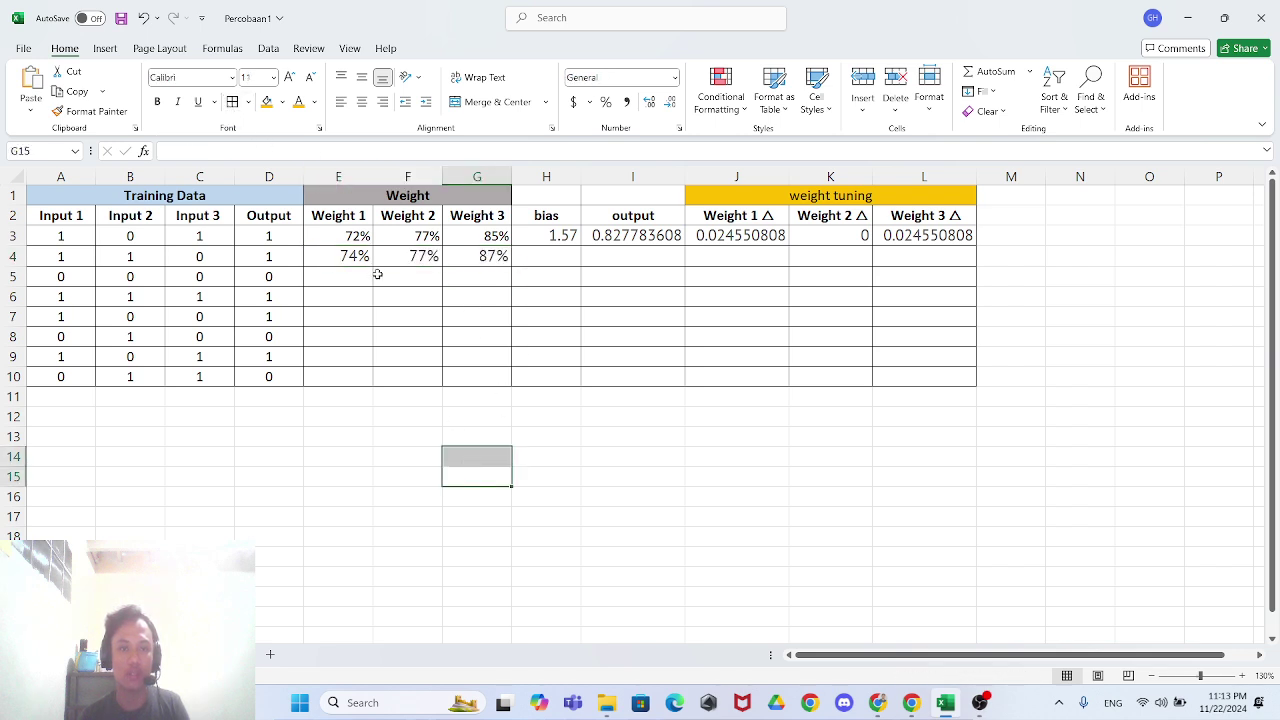
- Check instruction 5 and Figure 7 in the Chrome guide, and examine the formulas in cells E4, F4 and G4 in Excel
key("alt+Tab")
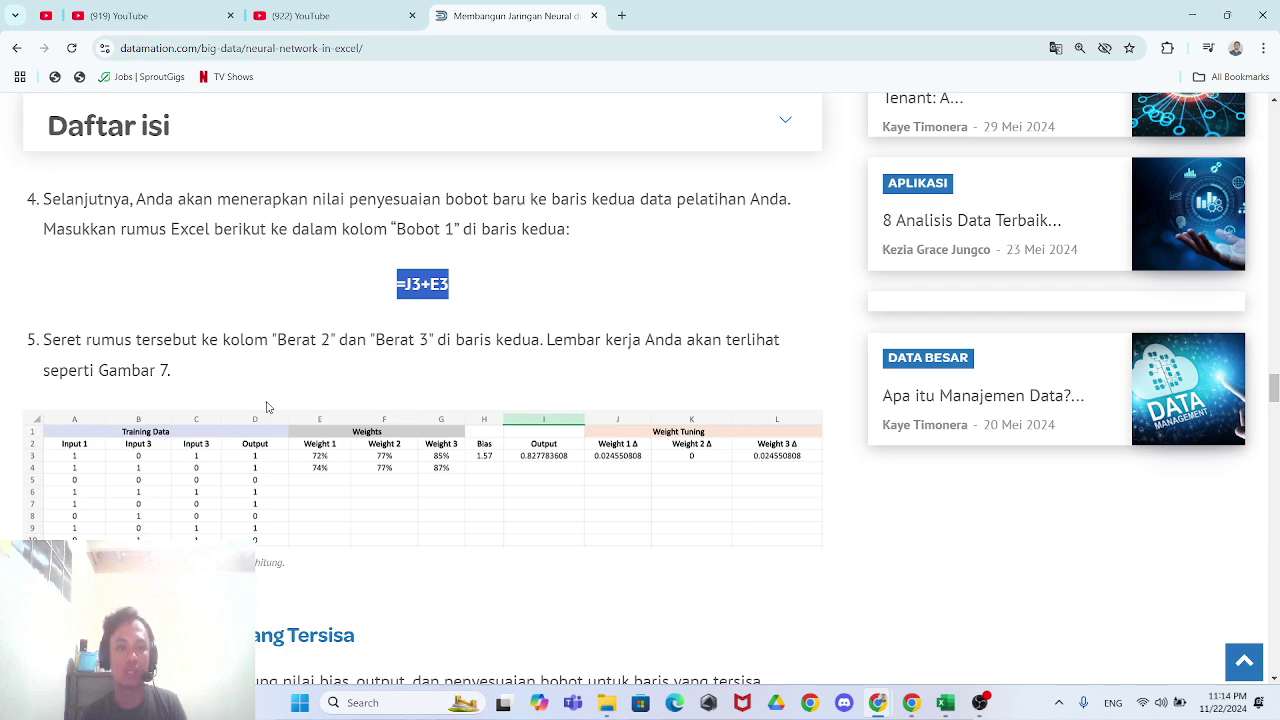
key("alt+Tab")
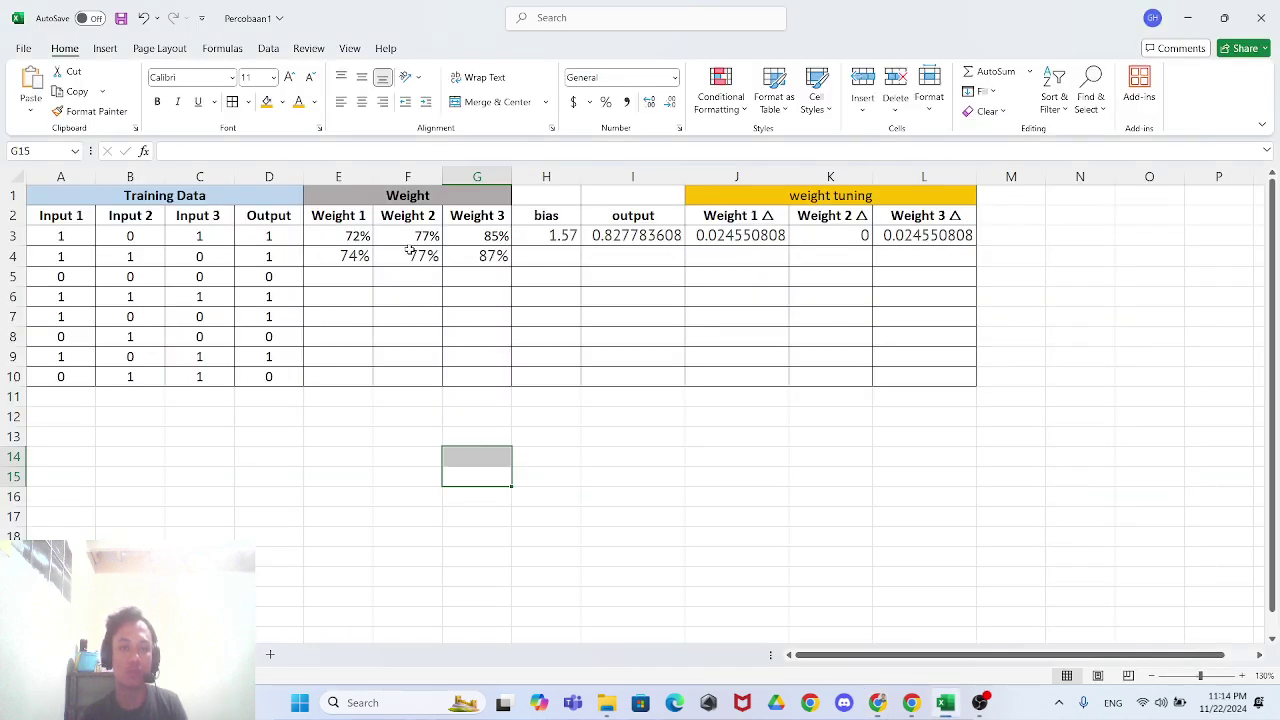
left_click(363, 254)
left_click(435, 272)
left_click(404, 258)
left_click(490, 256)
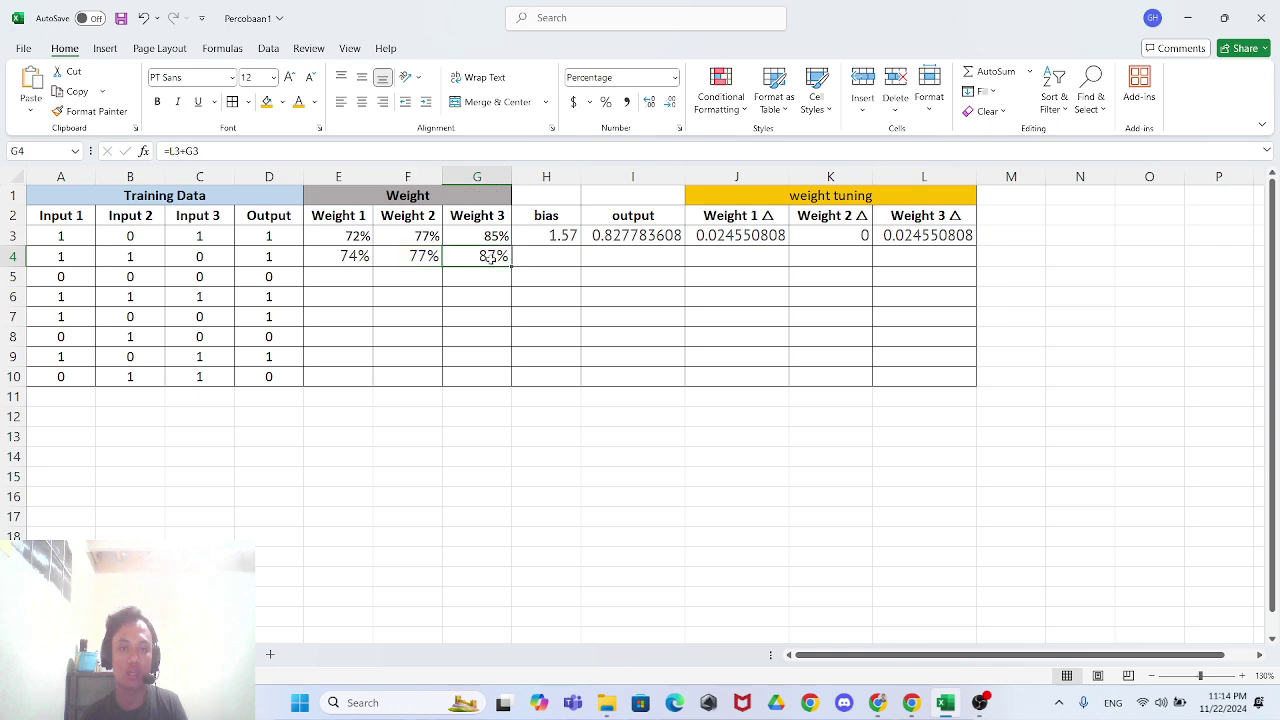
left_click(358, 260)
left_click(409, 256)
left_click(476, 257)
- Read the first instruction of Step 5 in the Chrome guide about the remaining bias, output and weight tuning values, with Figure 8
key("alt+Tab")
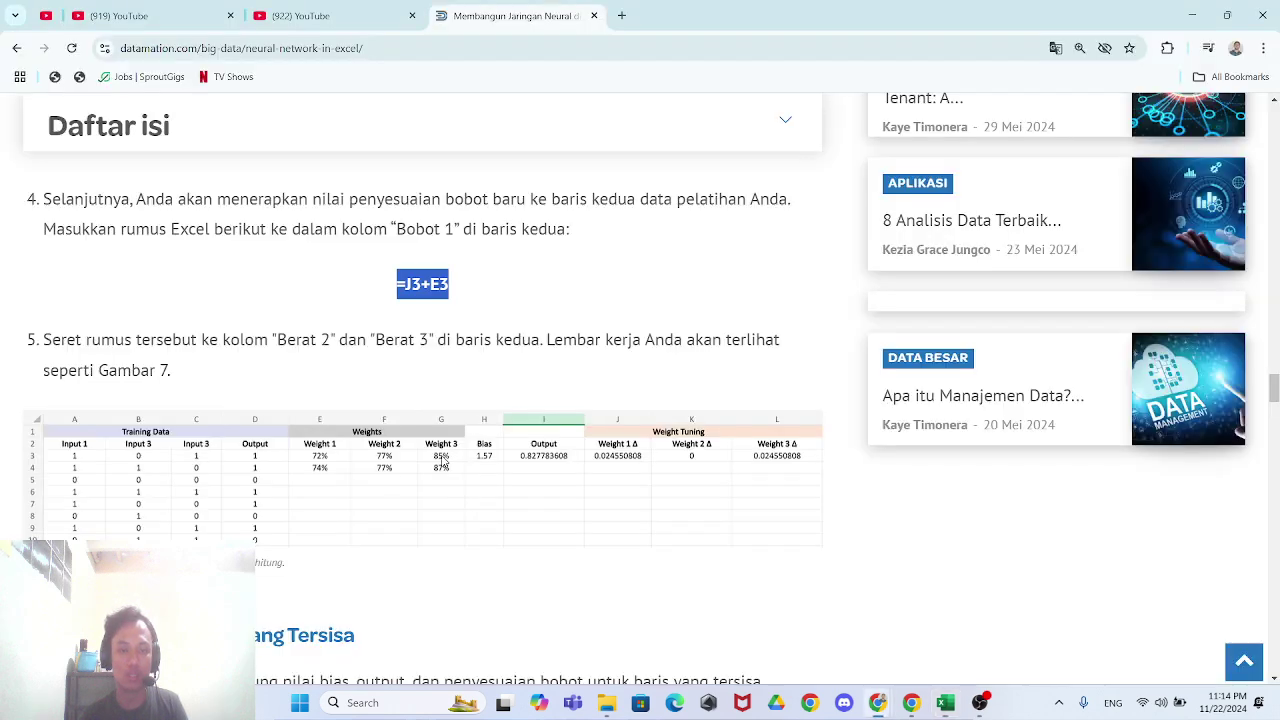
scroll(204, 436, "down", 2)
scroll(110, 430, "down", 2)
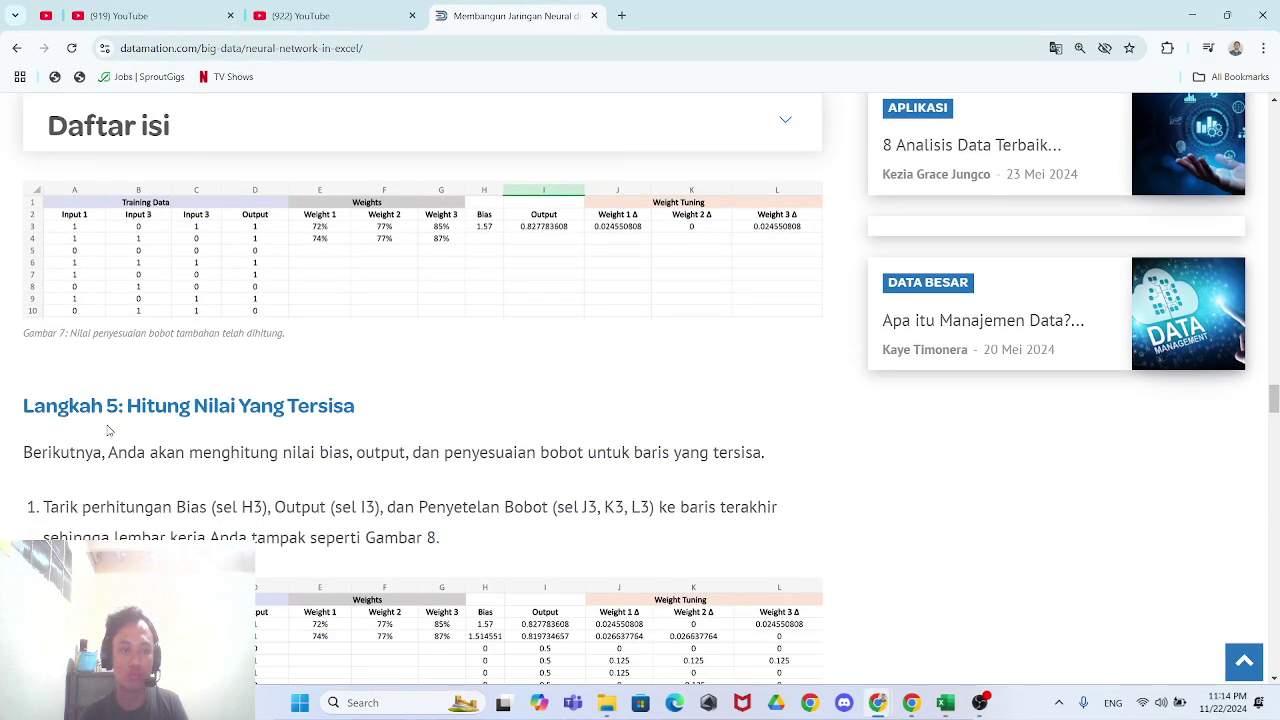
scroll(138, 342, "down", 3)
scroll(138, 342, "up", 2)
scroll(138, 342, "down", 1)
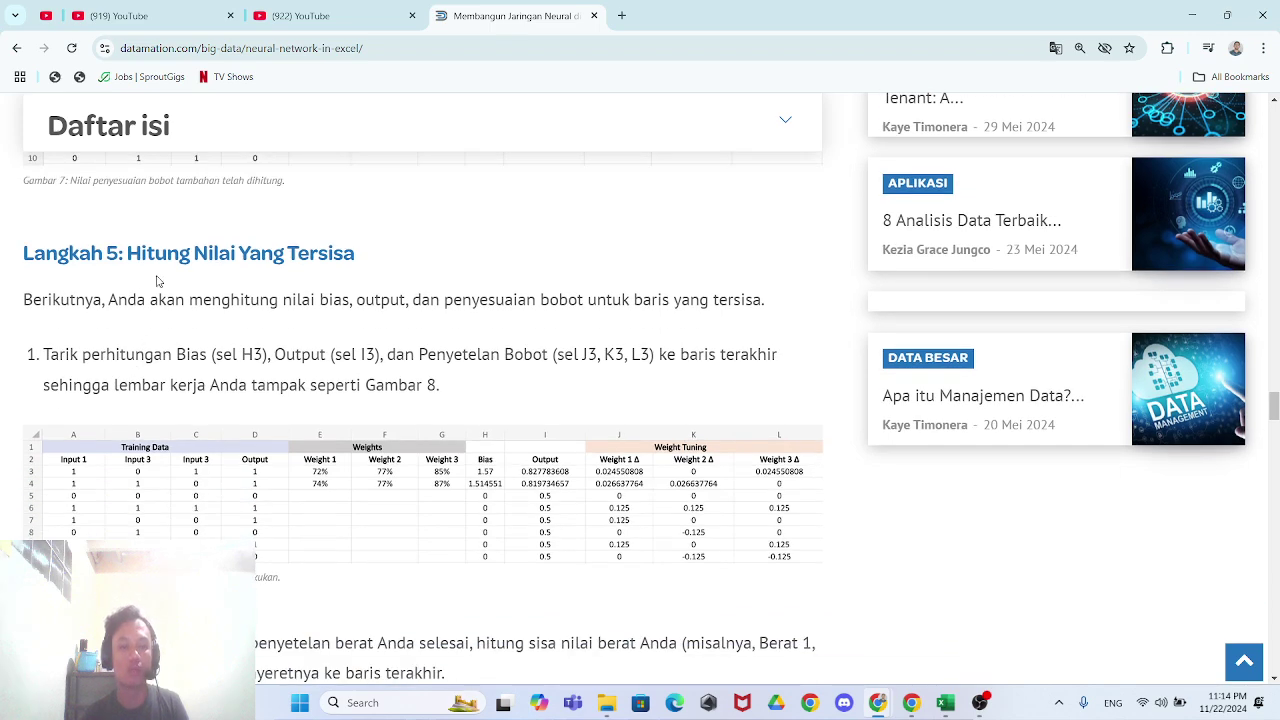
scroll(155, 329, "down", 1)
scroll(155, 329, "up", 1)
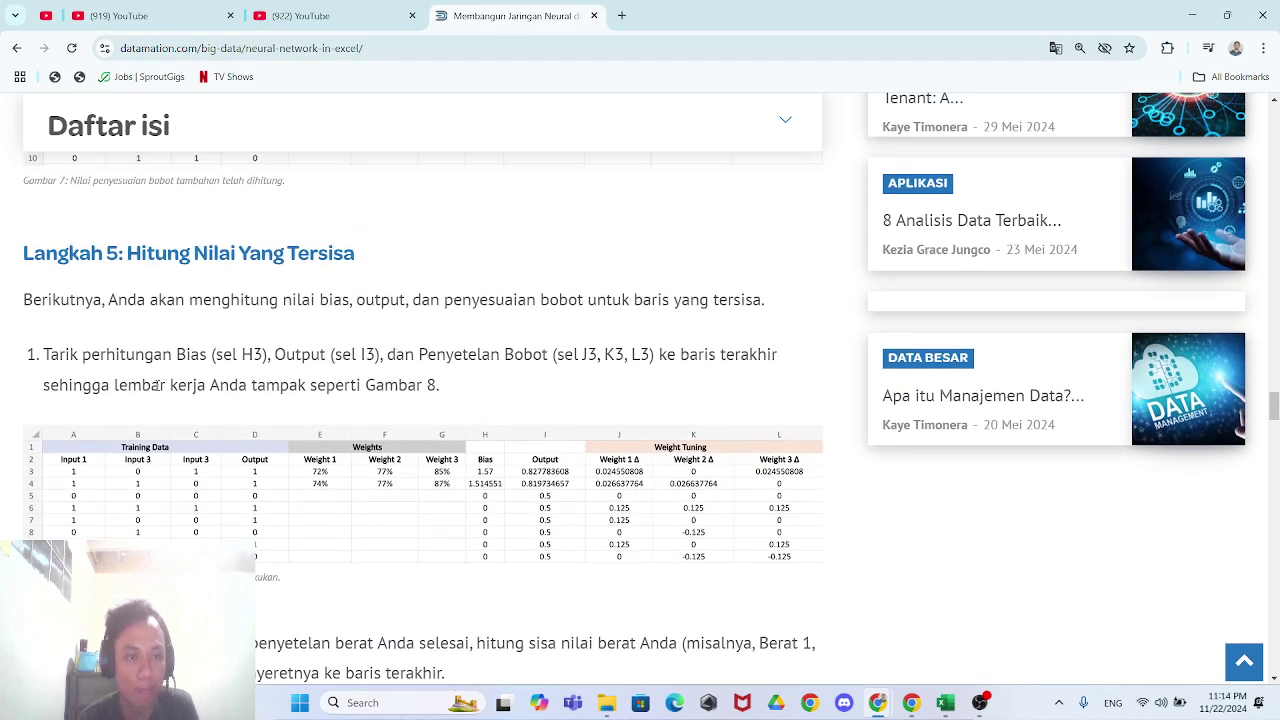
scroll(100, 374, "down", 1)
scroll(100, 374, "up", 1)
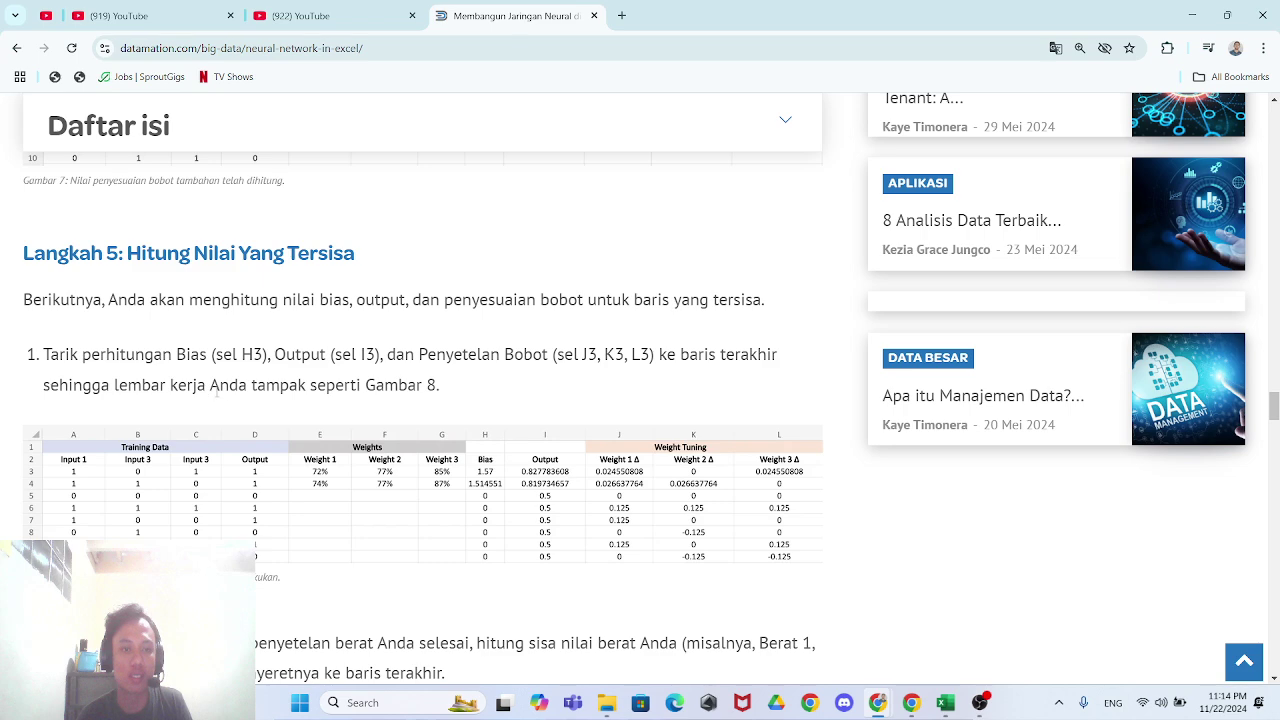
scroll(215, 393, "down", 2)
scroll(437, 480, "up", 2)
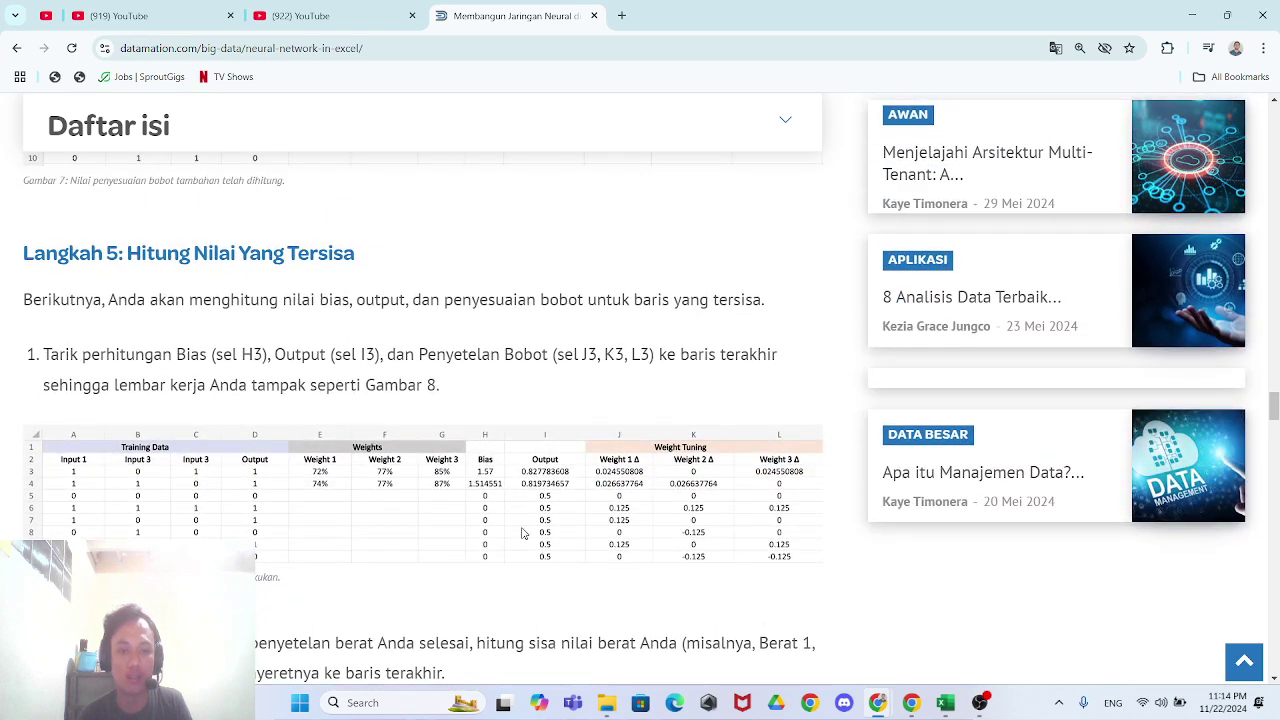
- Fill the bias formula from H3 down to H10 in Excel, and compare the column with Figure 8 in the Chrome guide
key("alt+Tab")
left_click(572, 274)
left_click(553, 254)
left_click(566, 235)
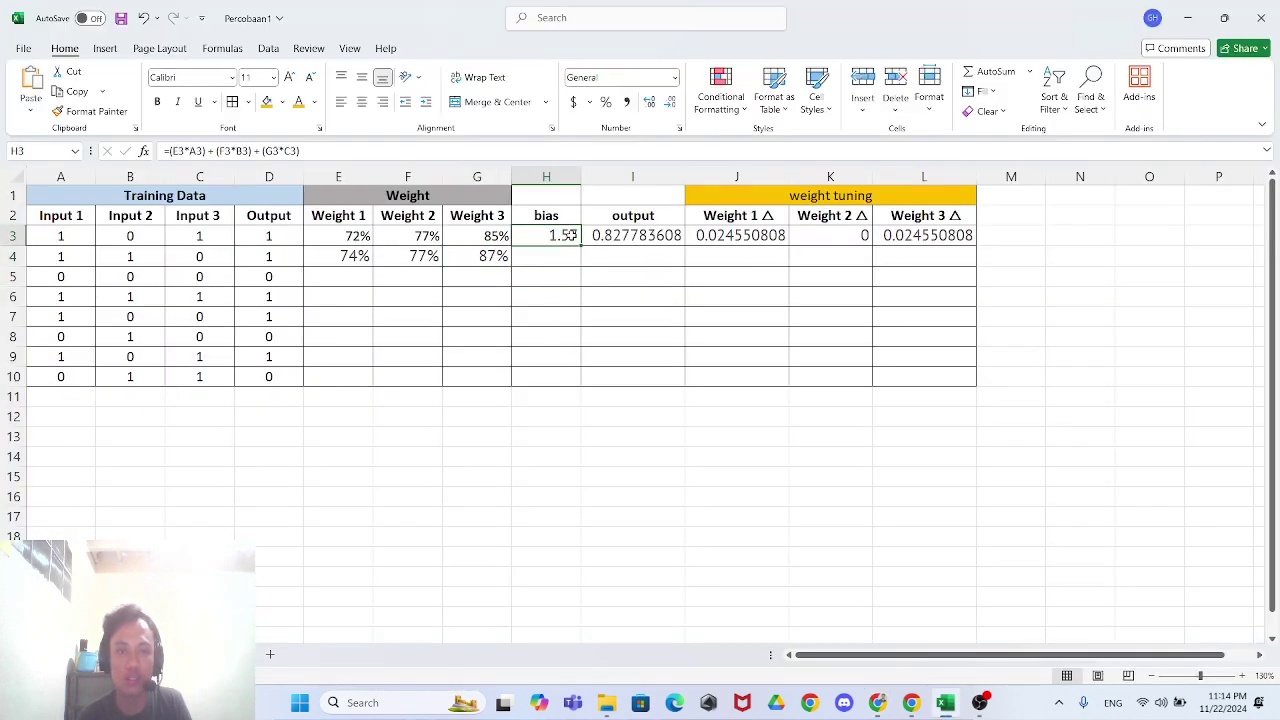
key("alt+Tab")
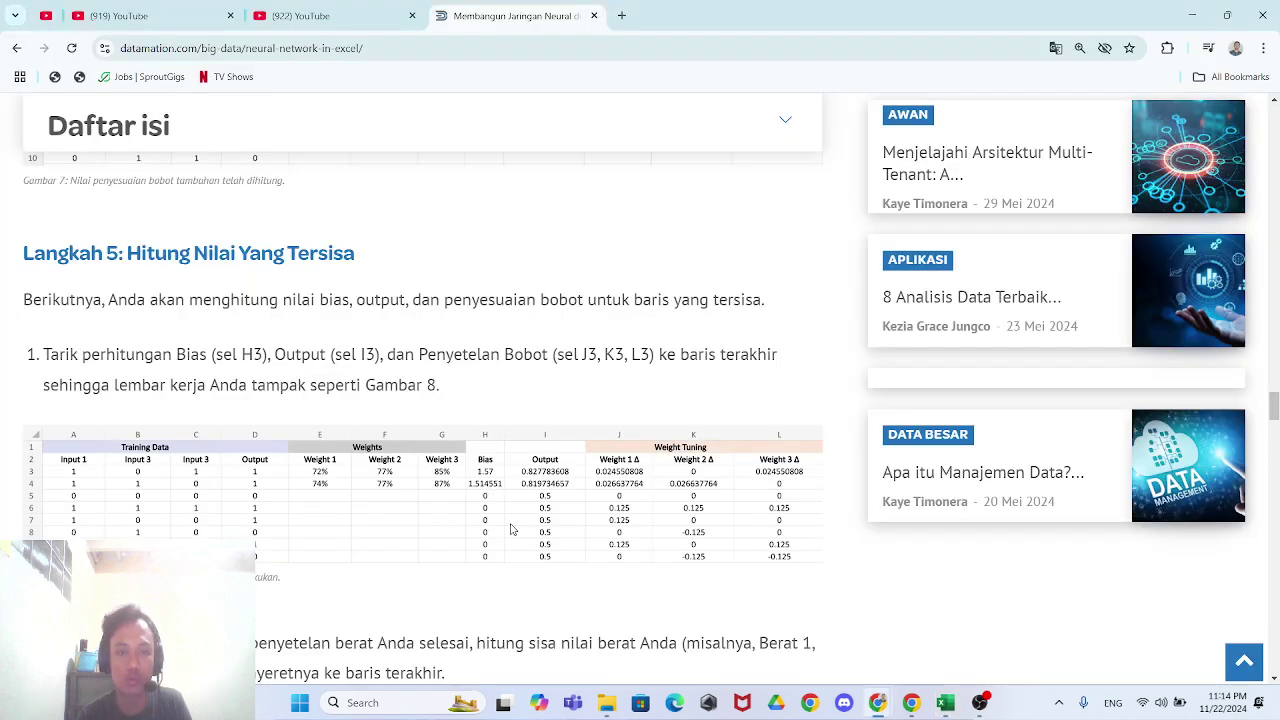
scroll(543, 540, "down", 1)
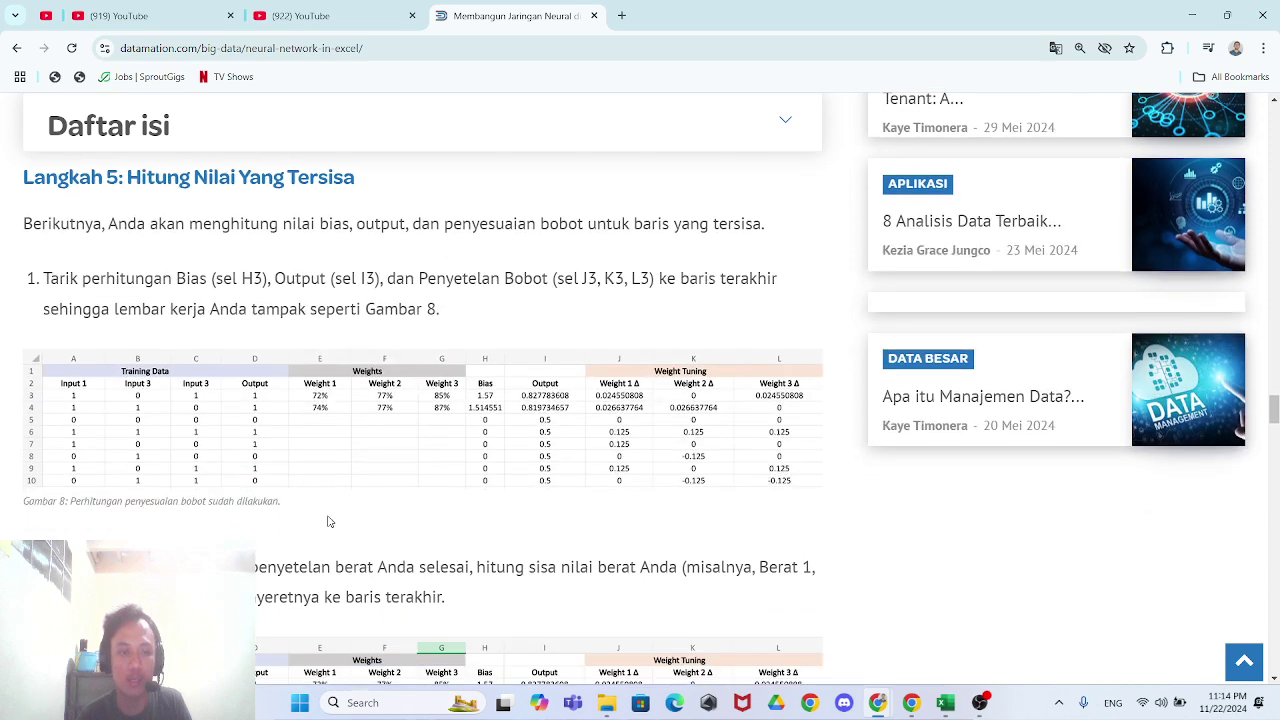
key("alt+Tab")
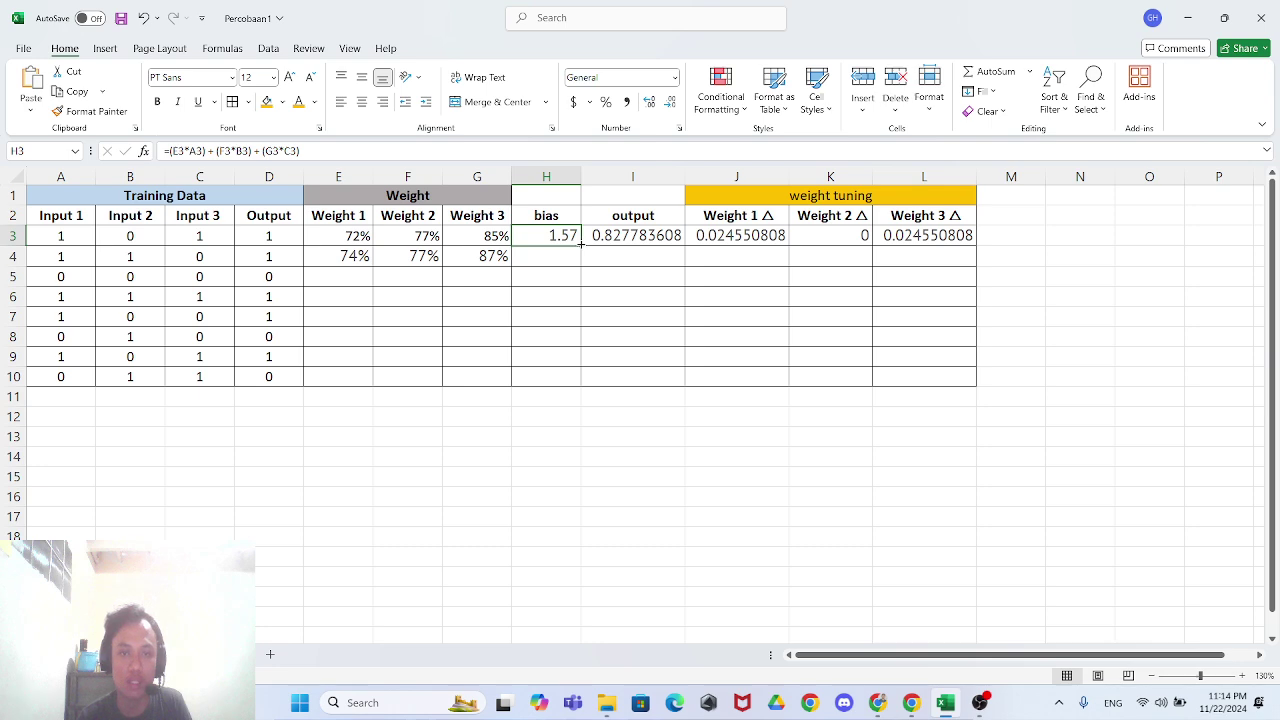
left_click_drag(580, 244, 580, 385)
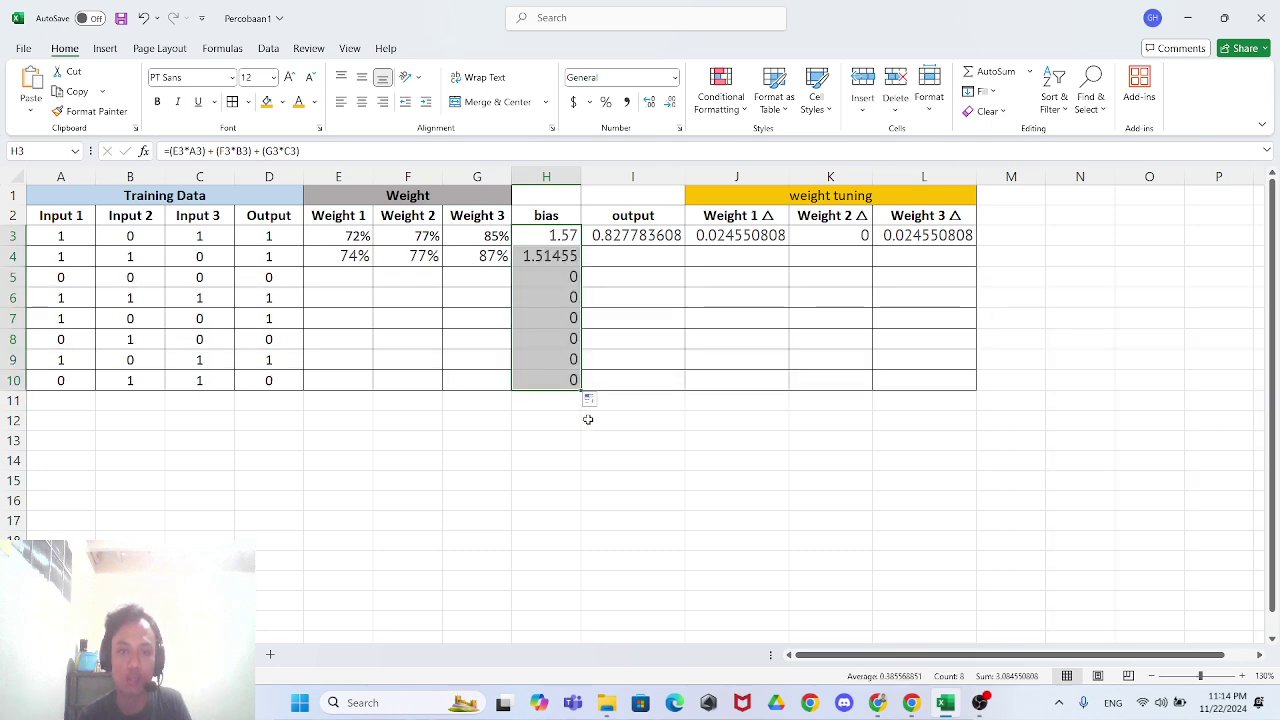
left_click(612, 454)
key("alt+Tab")
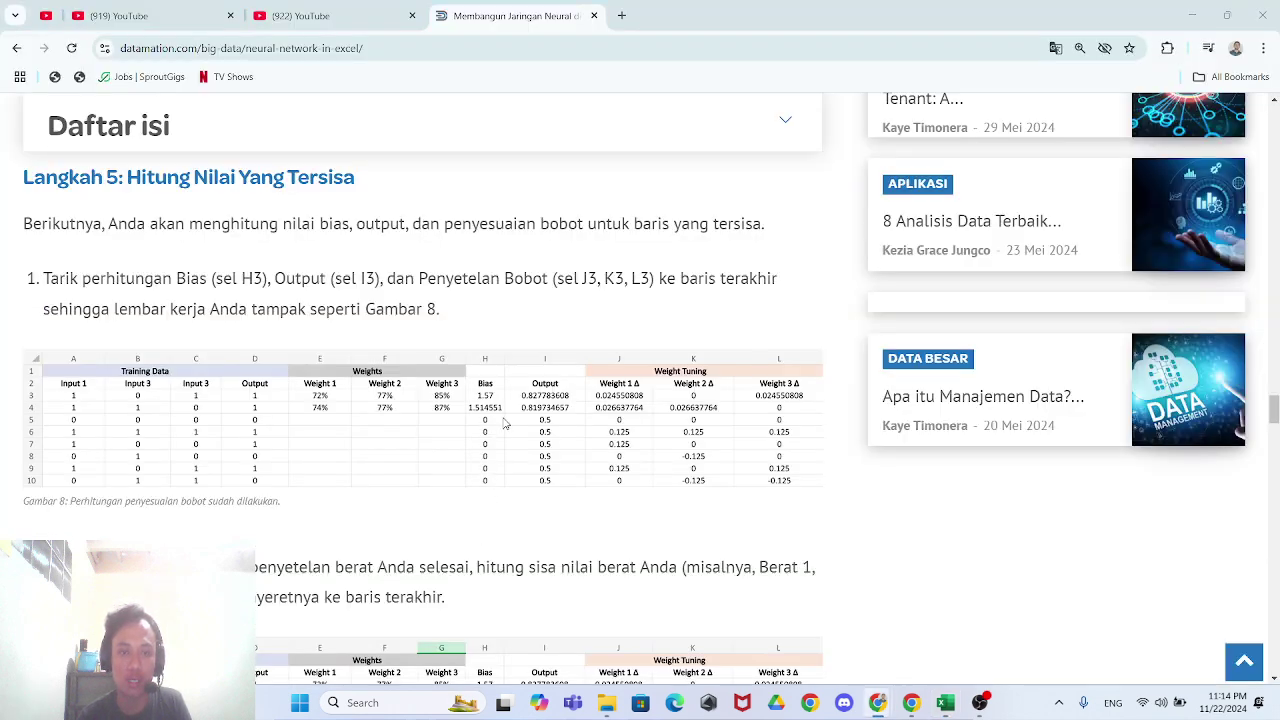
key("alt+Tab")
left_click_drag(546, 380, 546, 215)
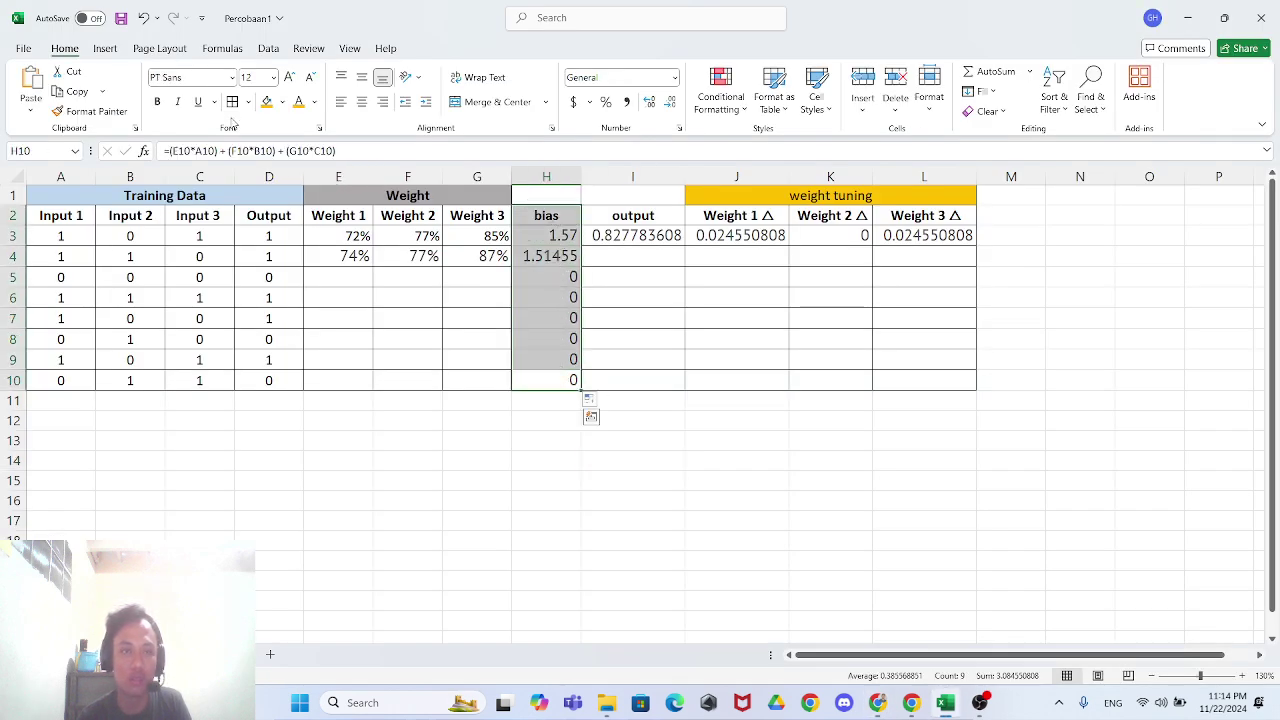
left_click(560, 462)
- Fill the output formula from I3 down to I10
left_click(648, 235)
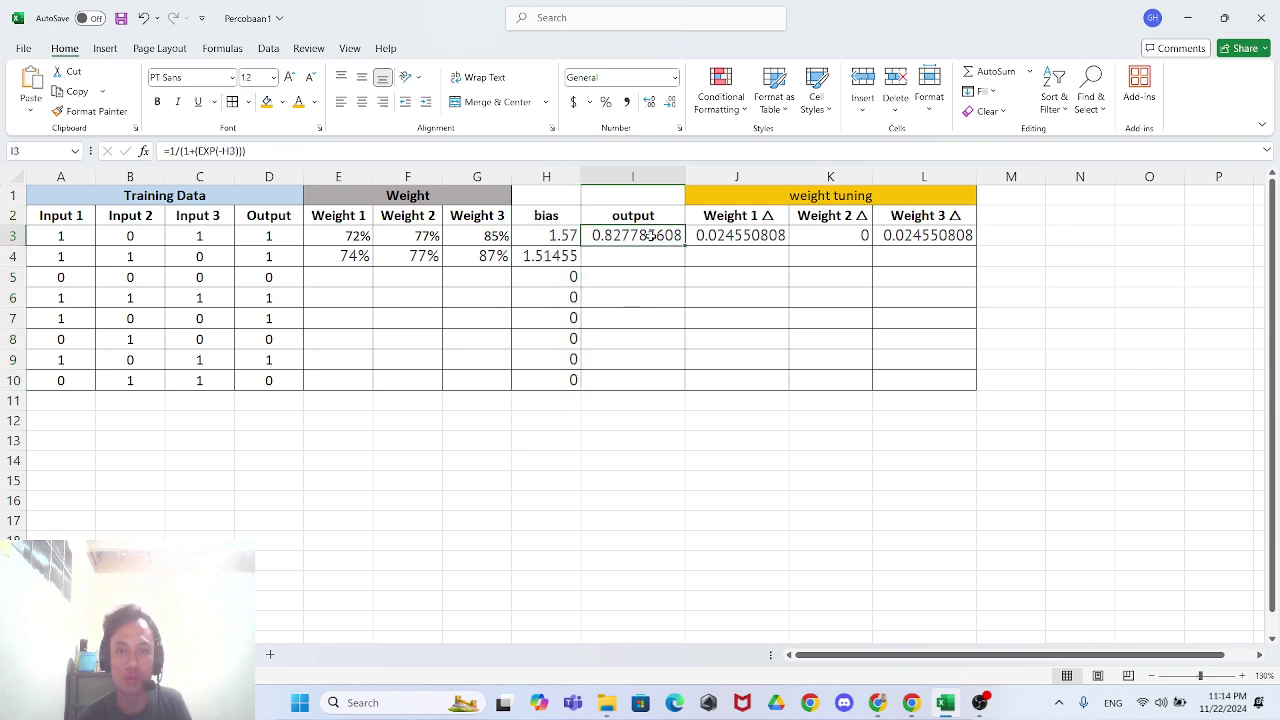
left_click(660, 262)
left_click(737, 254)
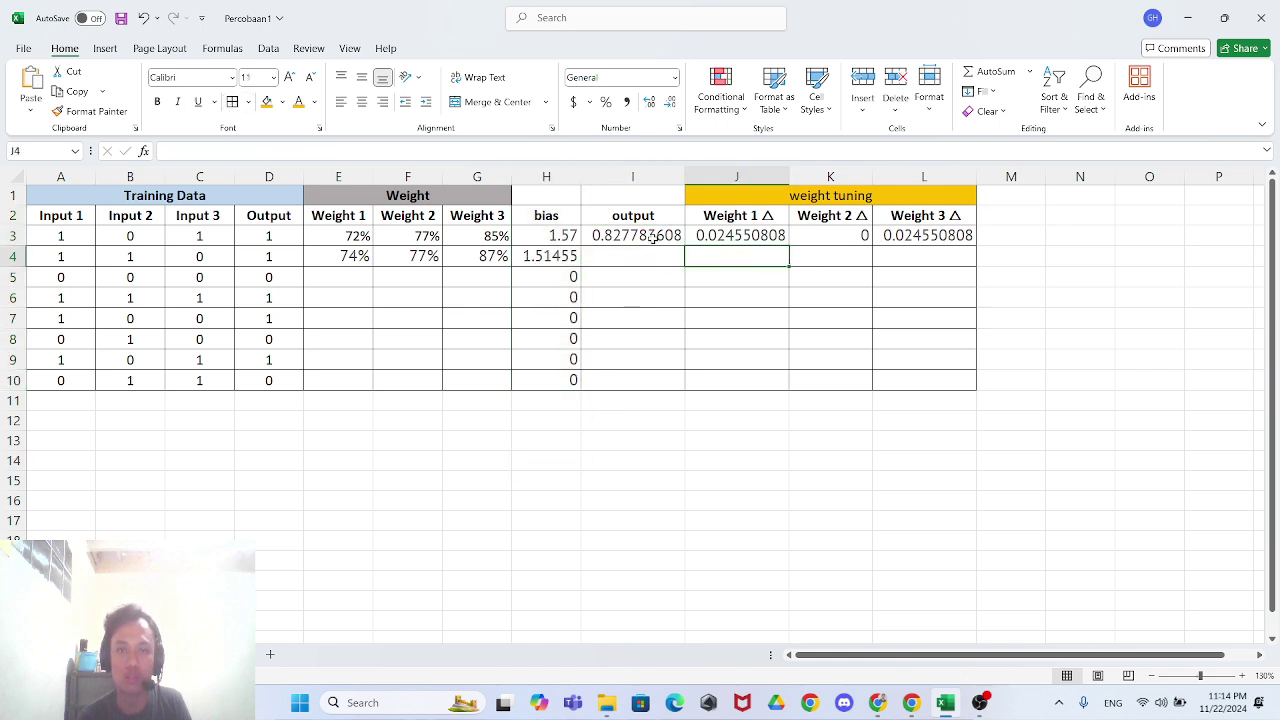
left_click(652, 236)
left_click_drag(685, 245, 686, 390)
- Fill the weight tuning formulas in J3, K3 and L3 down to row 10
left_click(735, 235)
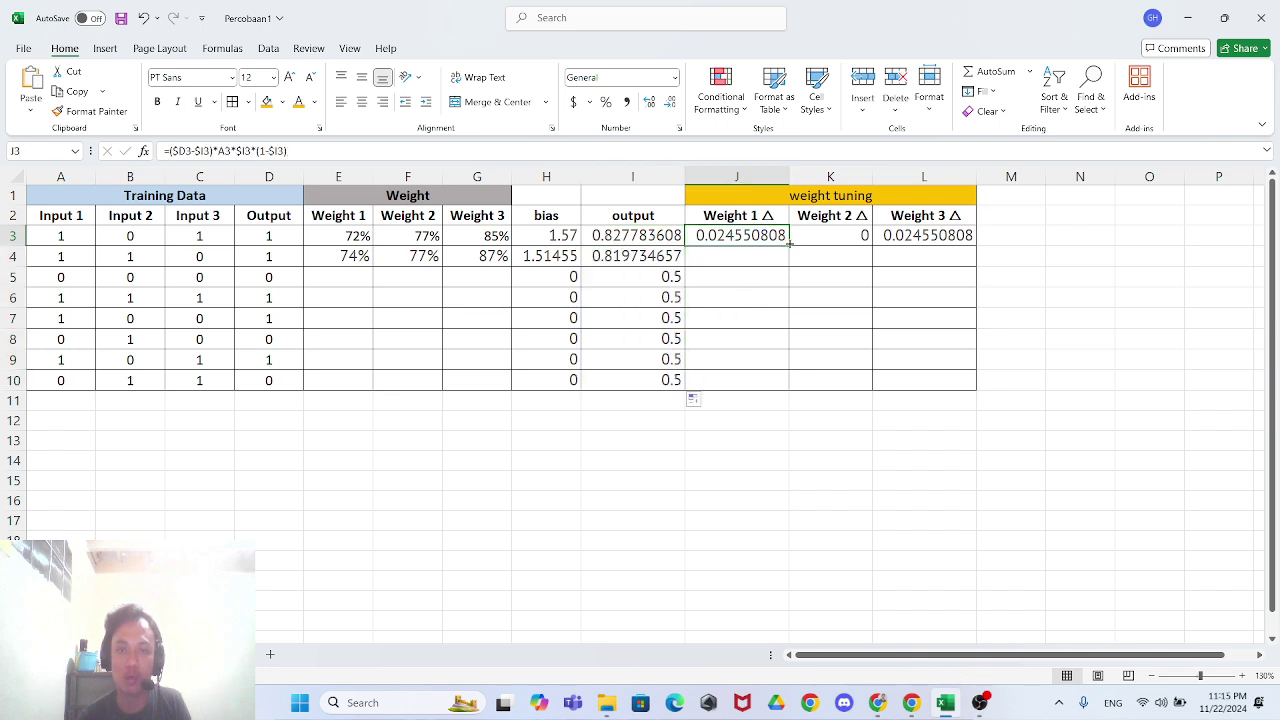
left_click_drag(786, 245, 790, 390)
left_click(851, 237)
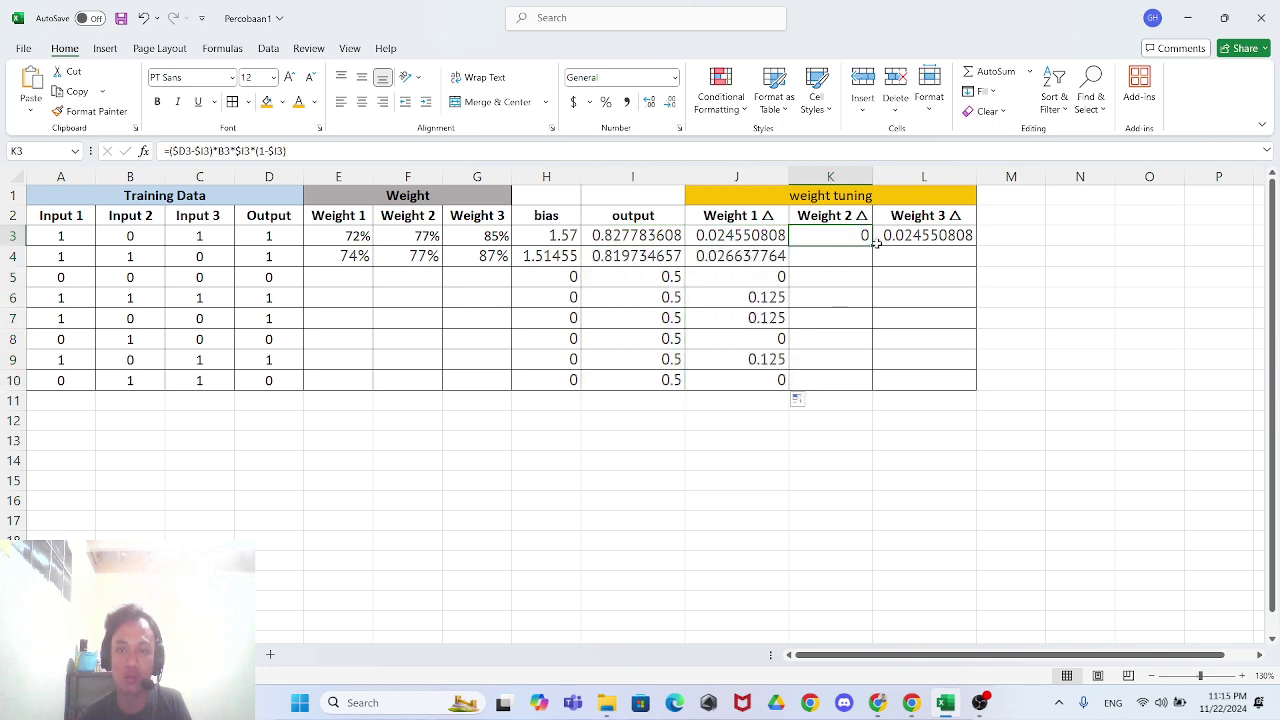
left_click_drag(872, 246, 872, 390)
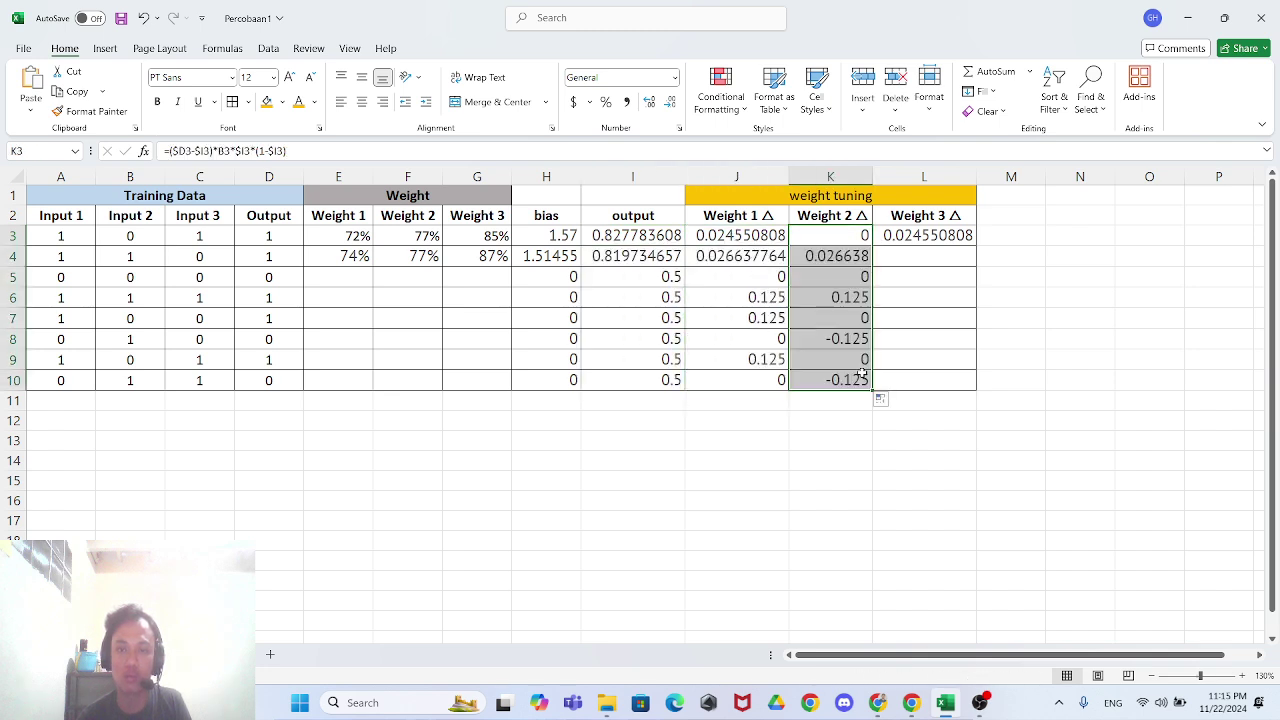
left_click(943, 235)
left_click_drag(976, 245, 976, 390)
left_click(1044, 299)
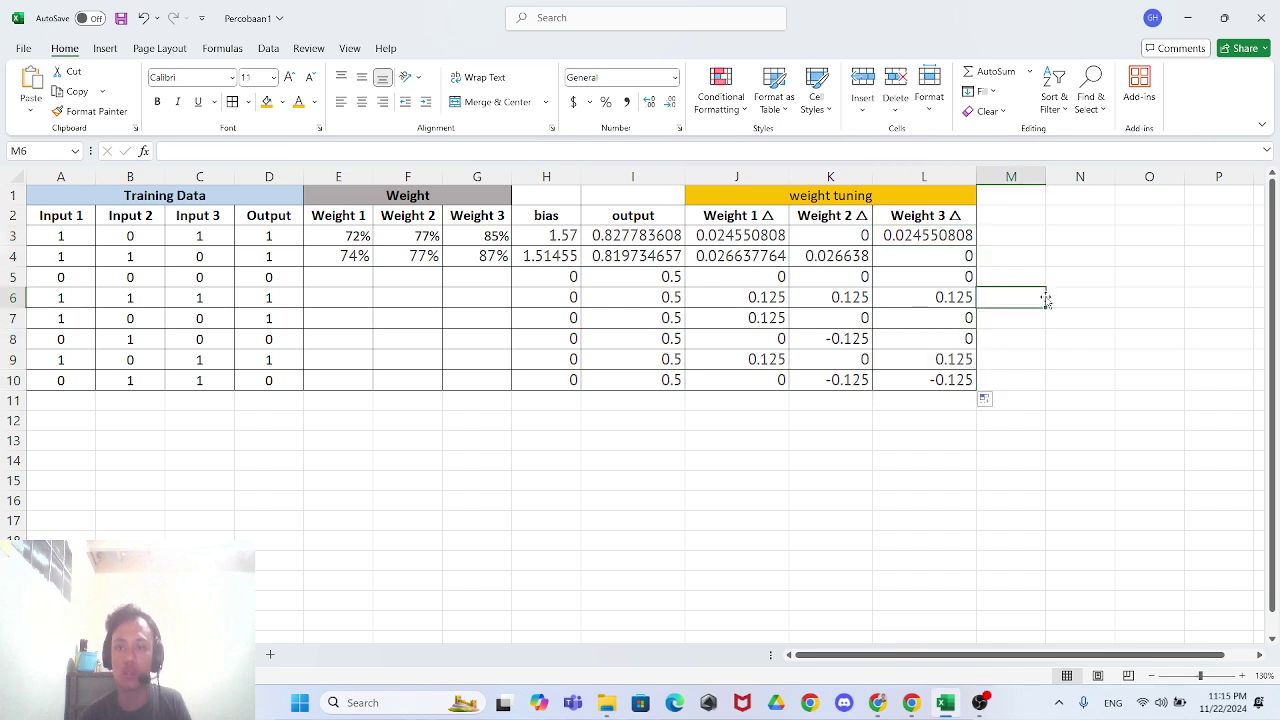
- Examine the Weight 3 Δ formulas in column L, compare the sheet with Figure 8 in the Chrome guide, and read instruction 2
left_click(900, 297)
left_click(920, 256)
left_click(917, 357)
left_click(925, 297)
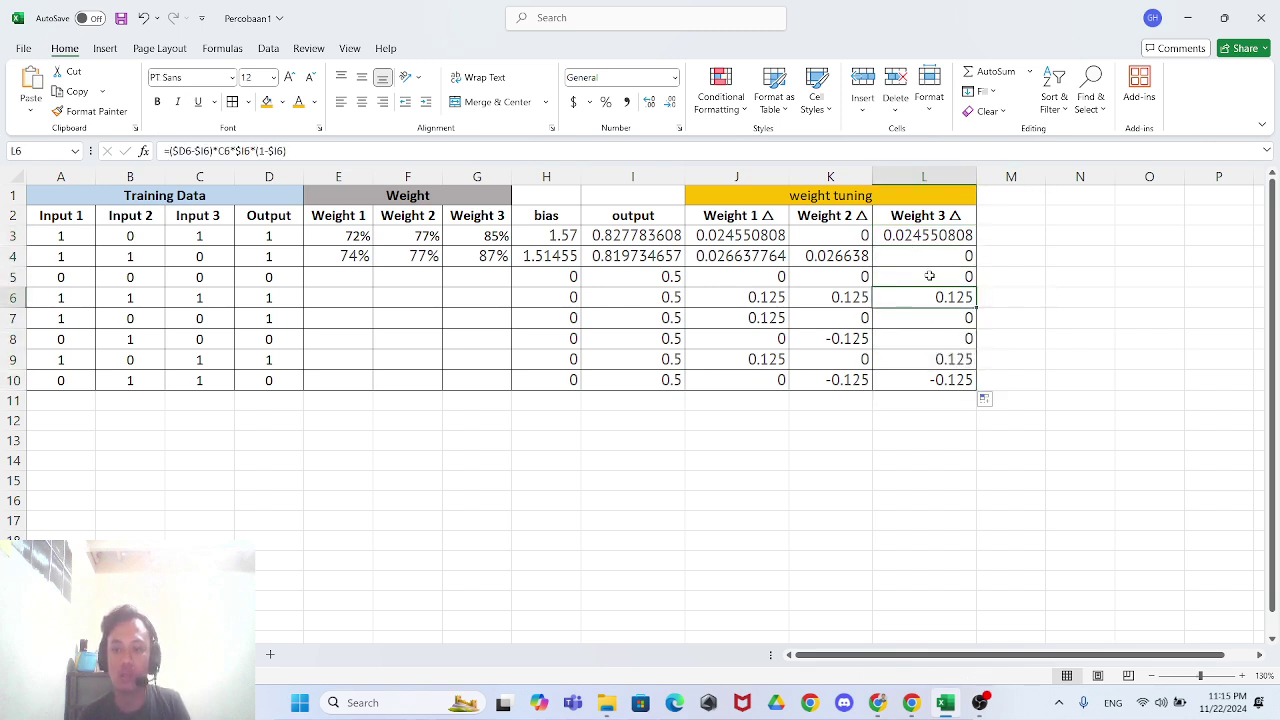
left_click(905, 254)
key("alt+Tab")
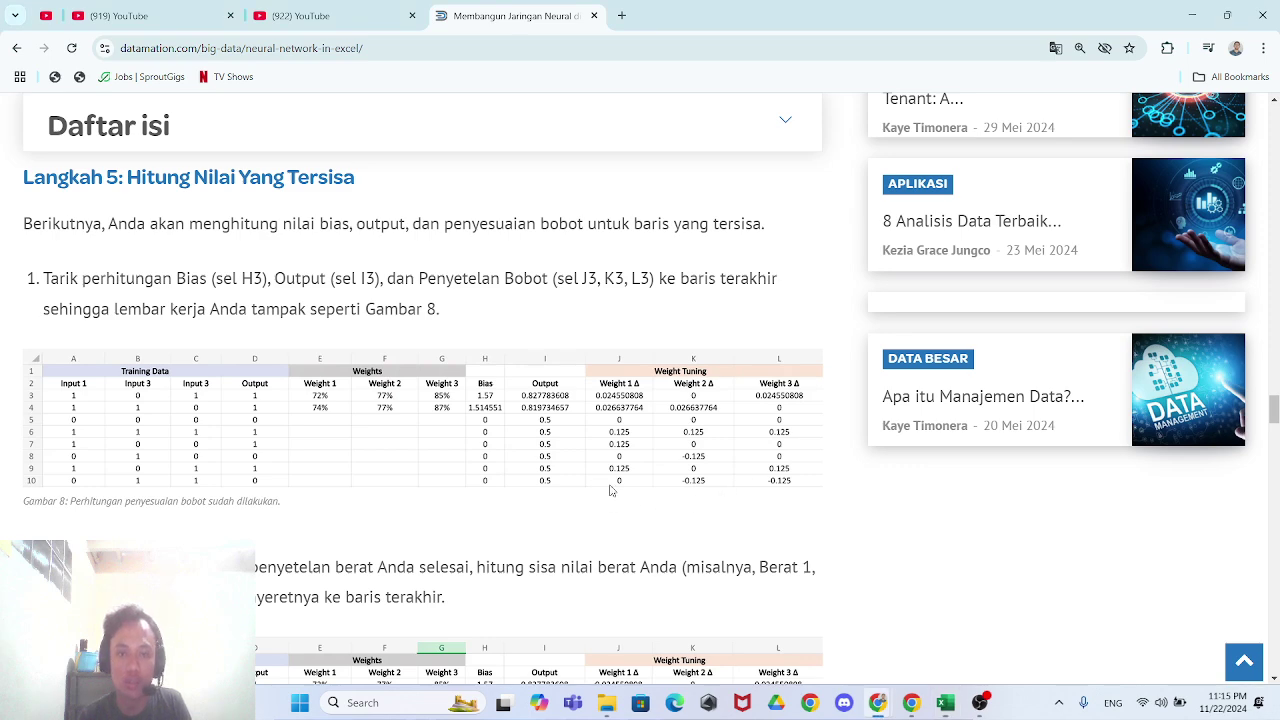
scroll(540, 465, "down", 1)
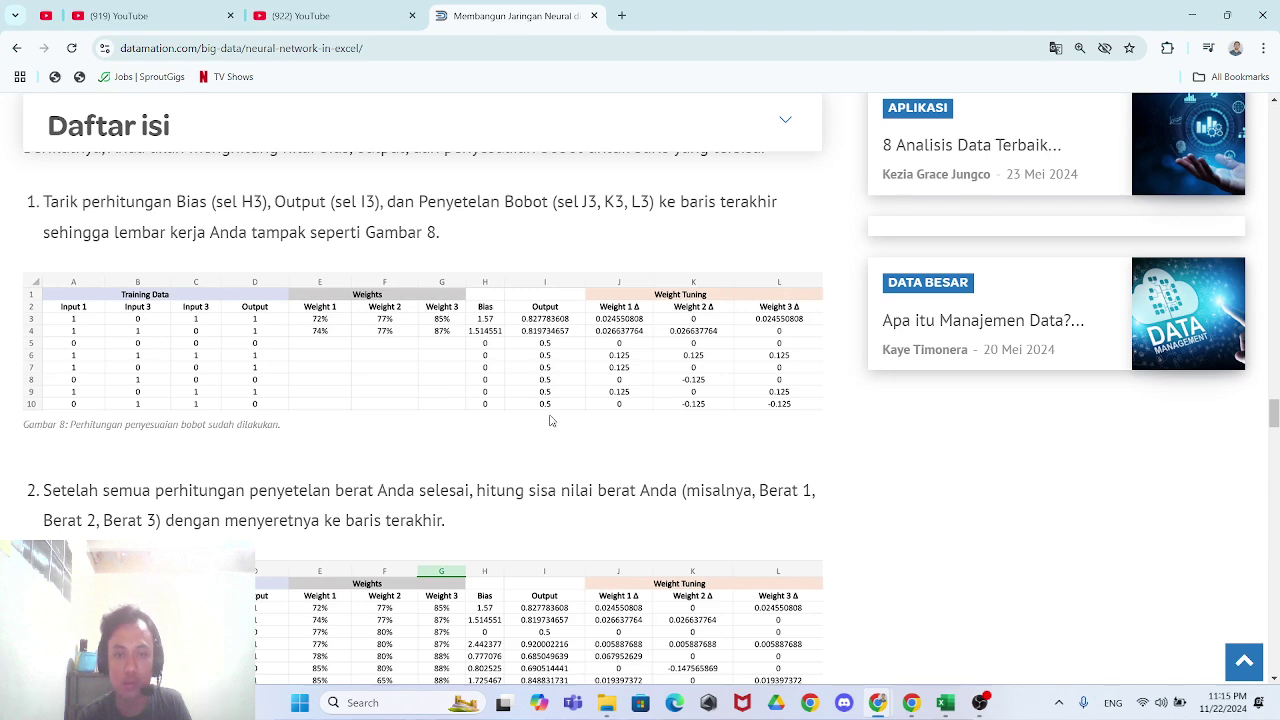
- Compare the worksheet's bias, output and weight tuning columns with Figure 8 in the Chrome guide, and read instruction 2 with Figure 9
key("alt+Tab")
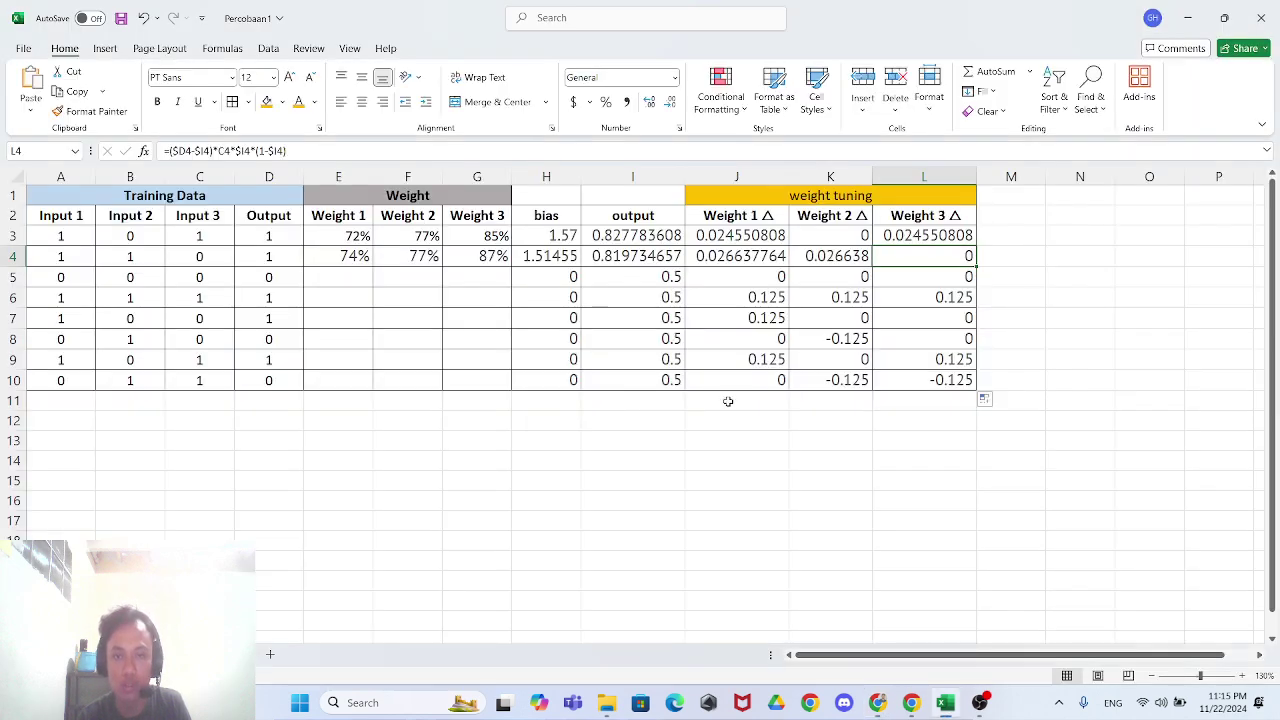
key("alt+Tab")
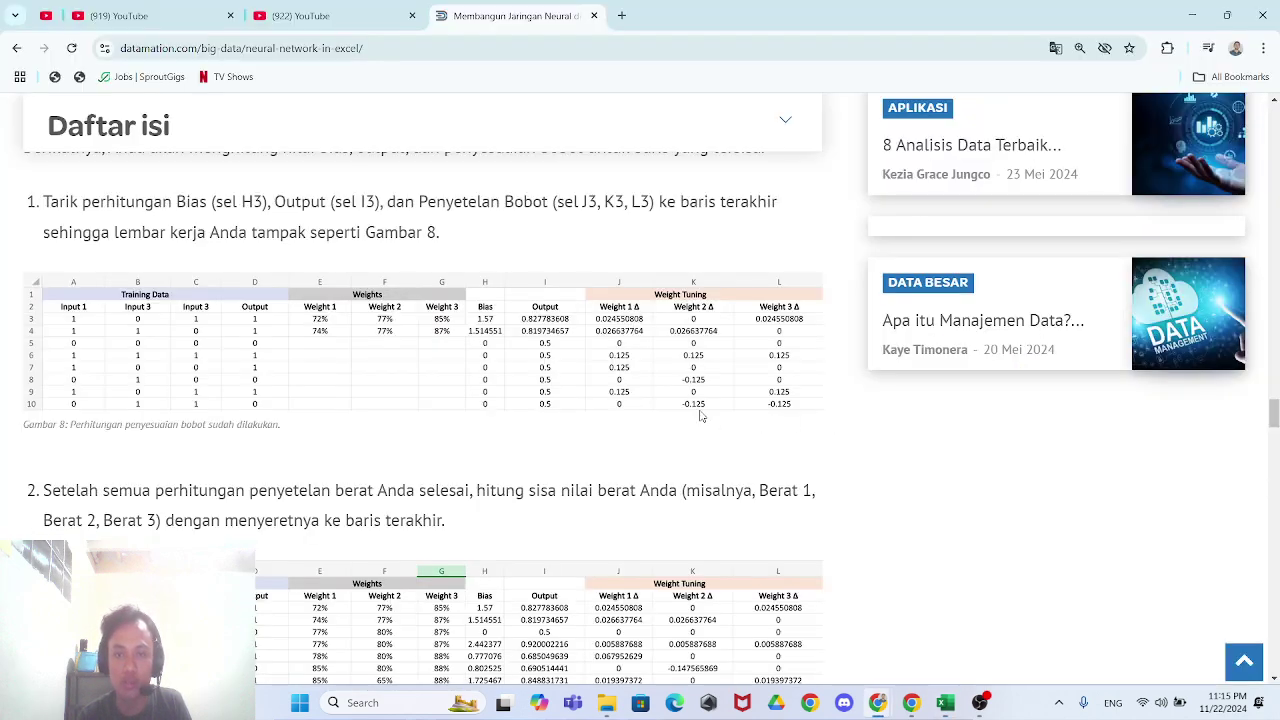
key("alt+Tab")
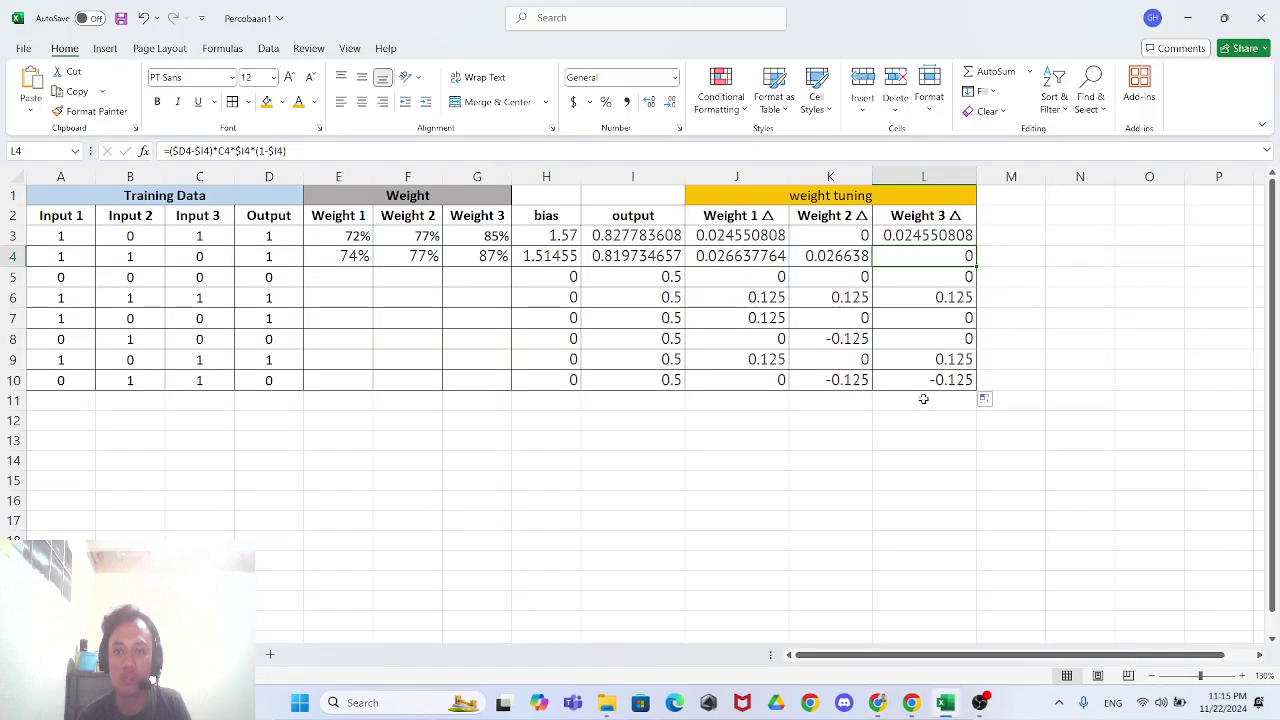
key("alt+Tab")
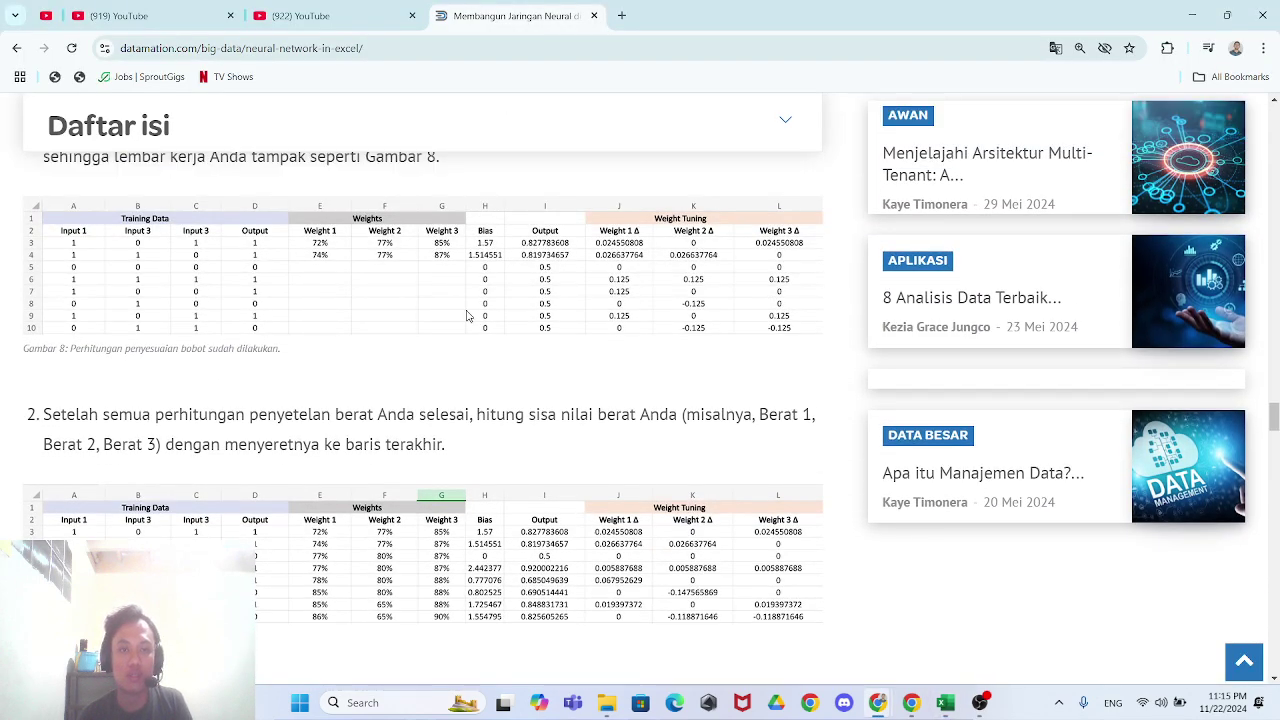
scroll(332, 321, "down", 2)
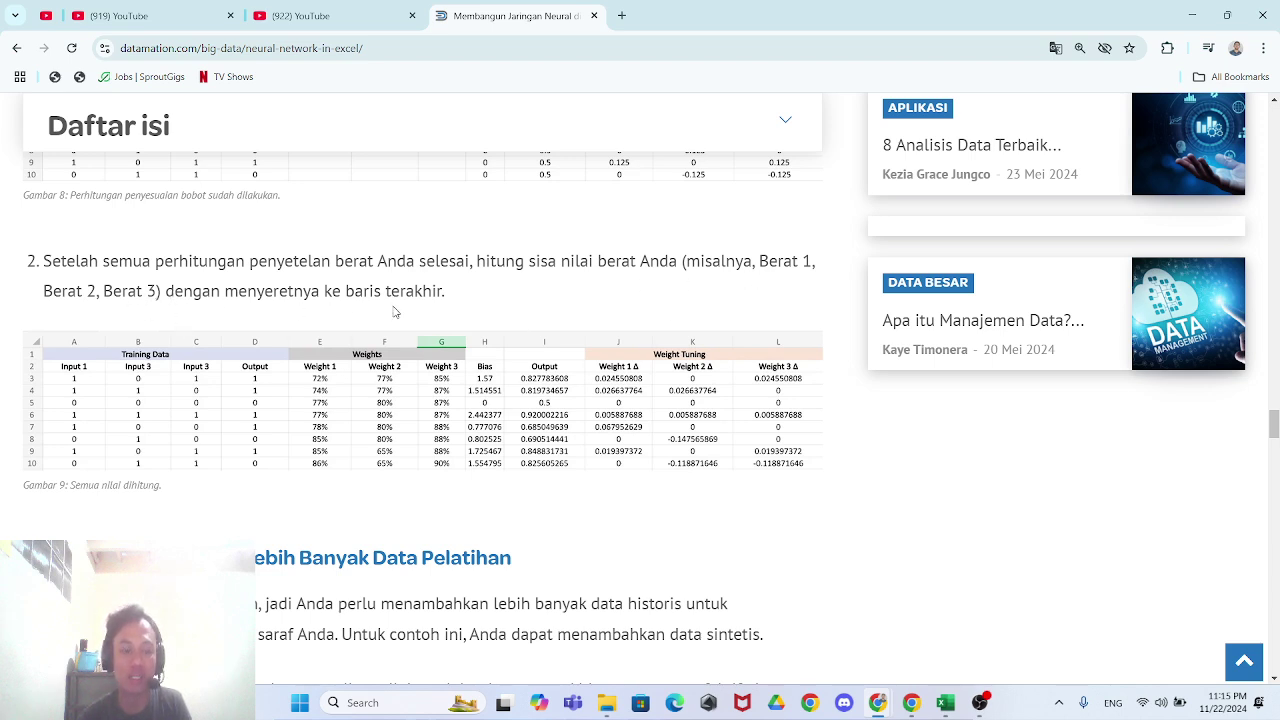
- Switch to Excel and fill the Weight 1 formula from E4 down to E10
key("alt+Tab")
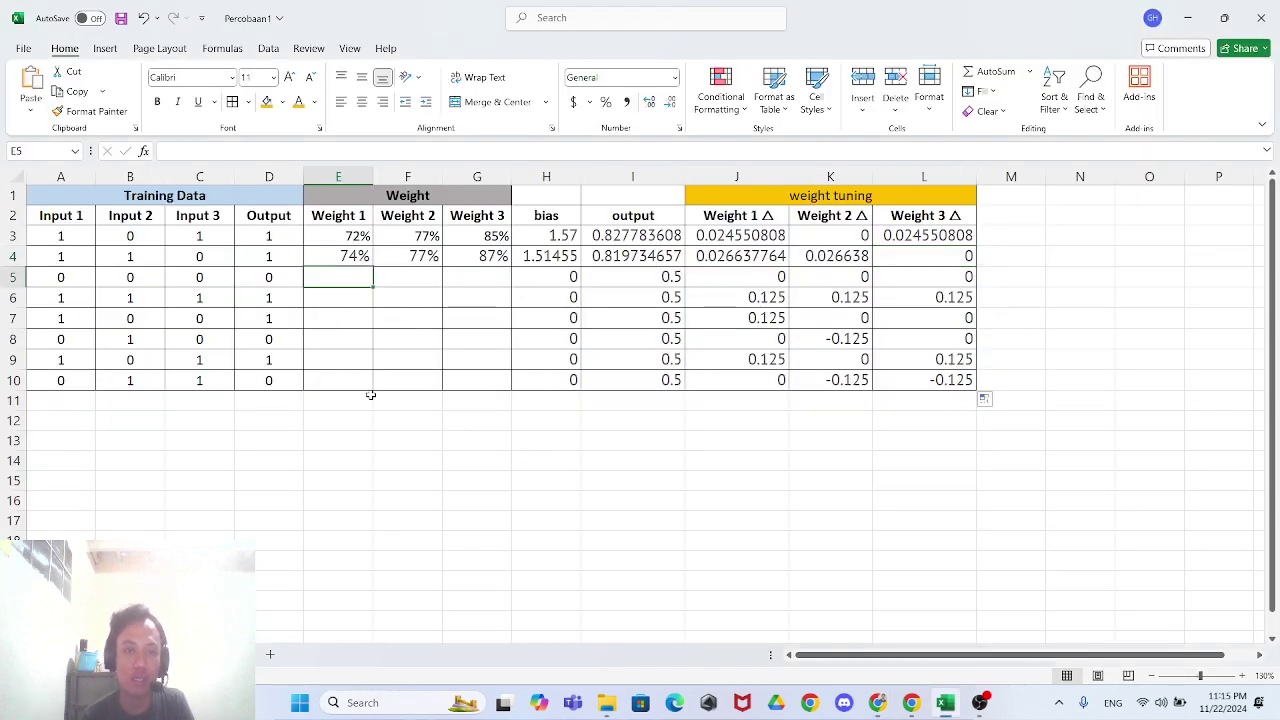
left_click(366, 400)
left_click(345, 258)
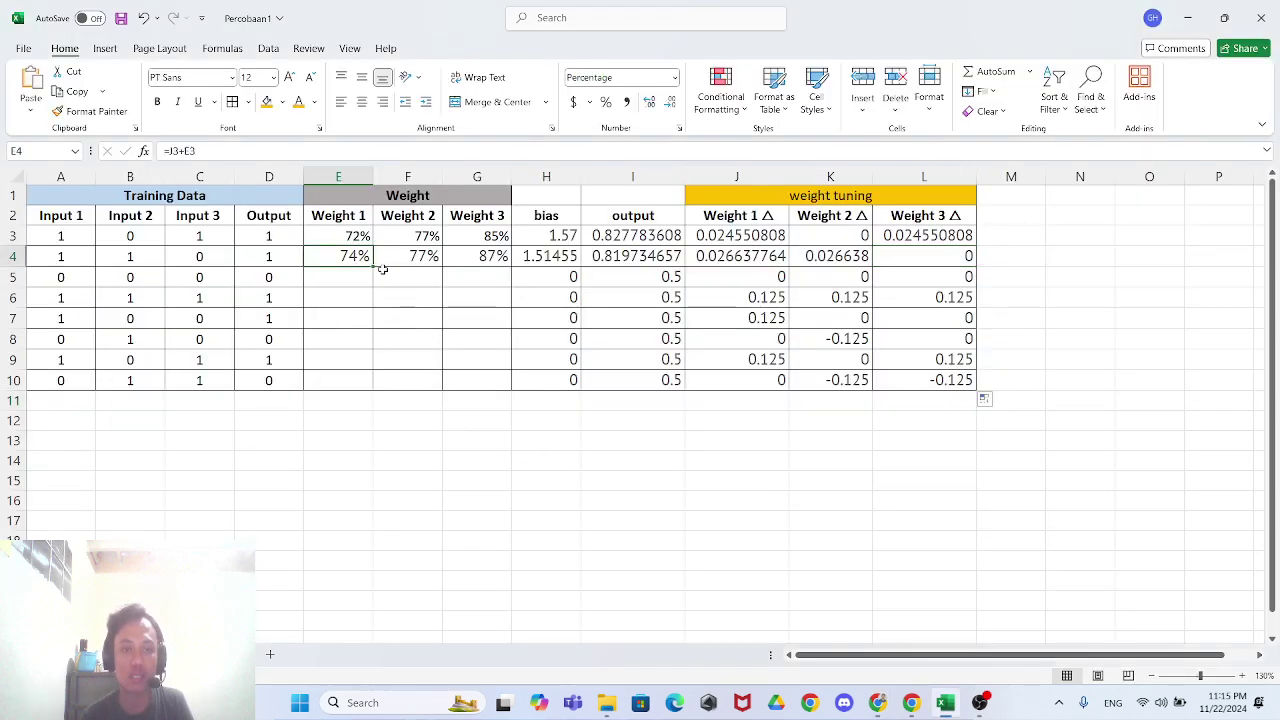
left_click(550, 258)
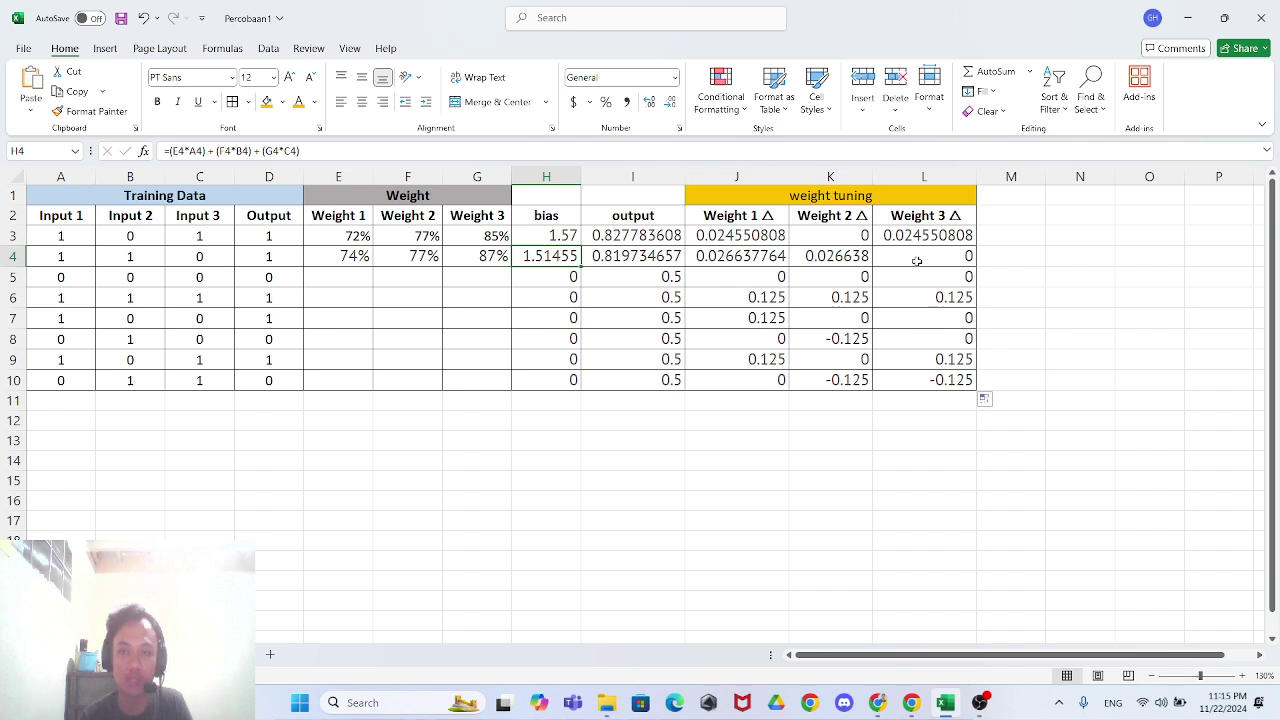
left_click(350, 258)
left_click_drag(372, 262, 374, 391)
left_click(446, 401)
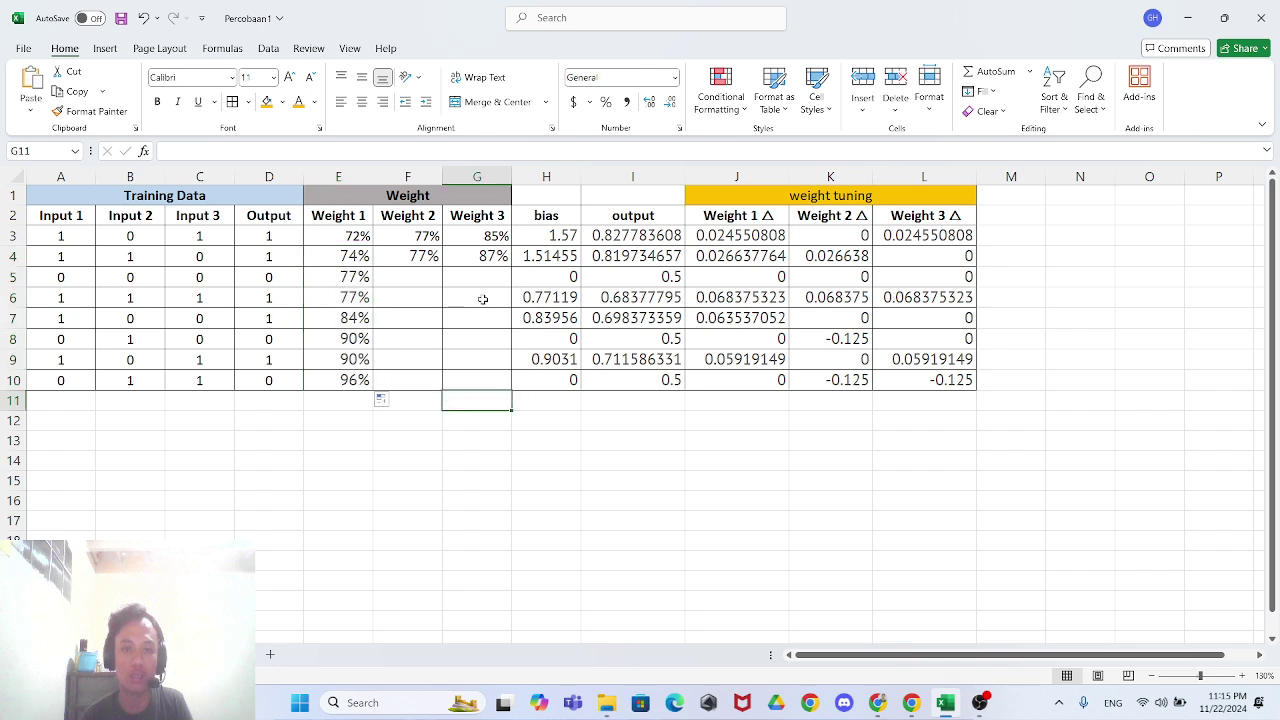
- Fill the Weight 2 and Weight 3 formulas from F4 and G4 down to row 10, and compare the sheet with Figure 9 in Chrome
left_click(431, 259)
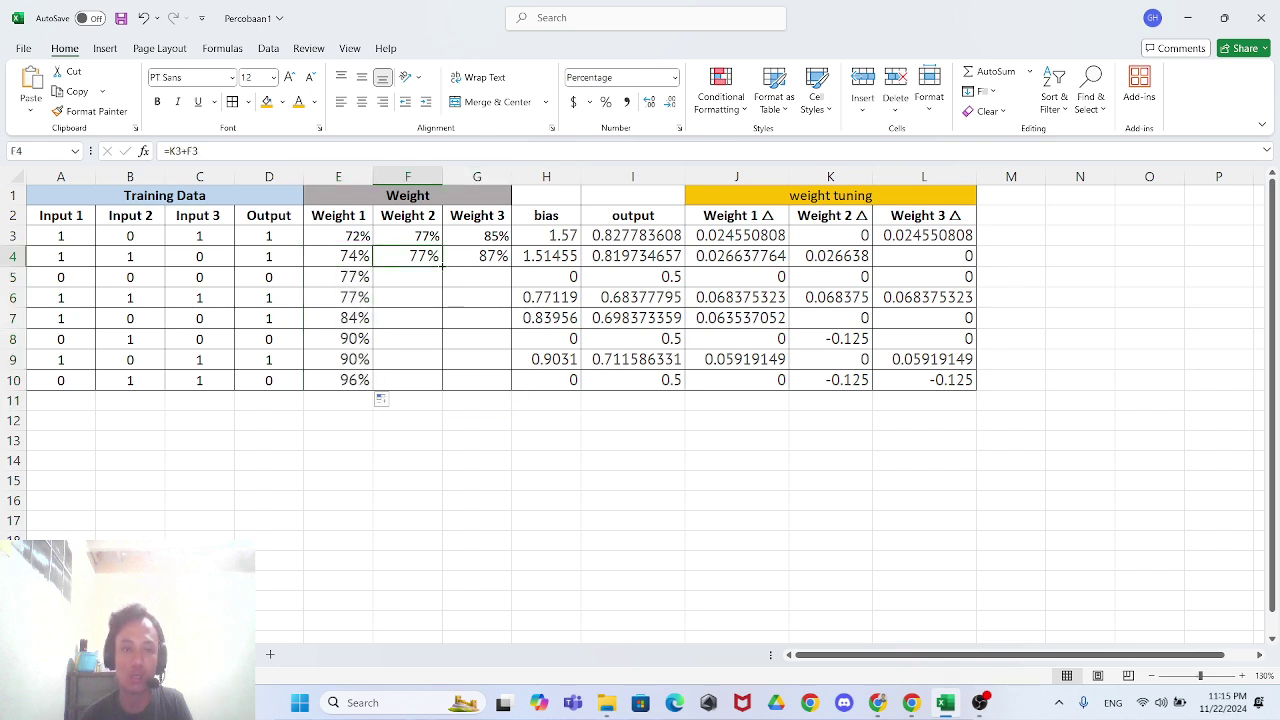
left_click_drag(441, 265, 449, 375)
left_click(503, 262)
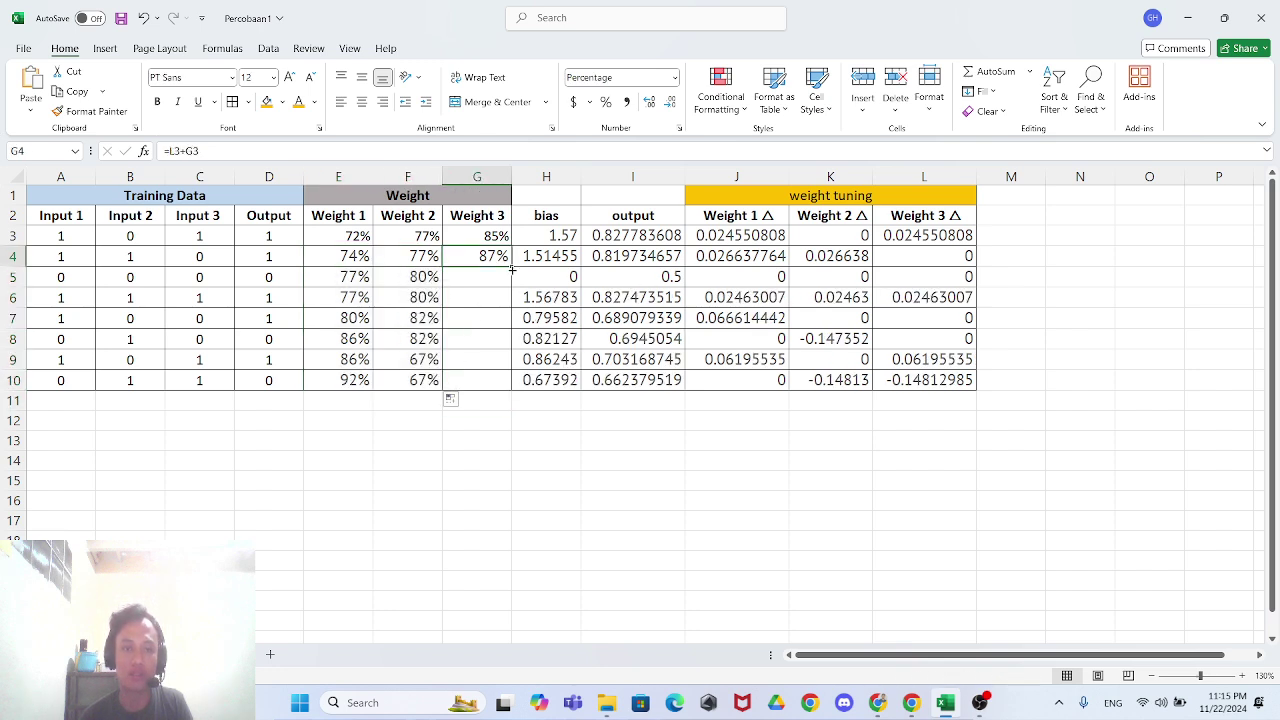
left_click_drag(511, 268, 506, 386)
left_click(546, 478)
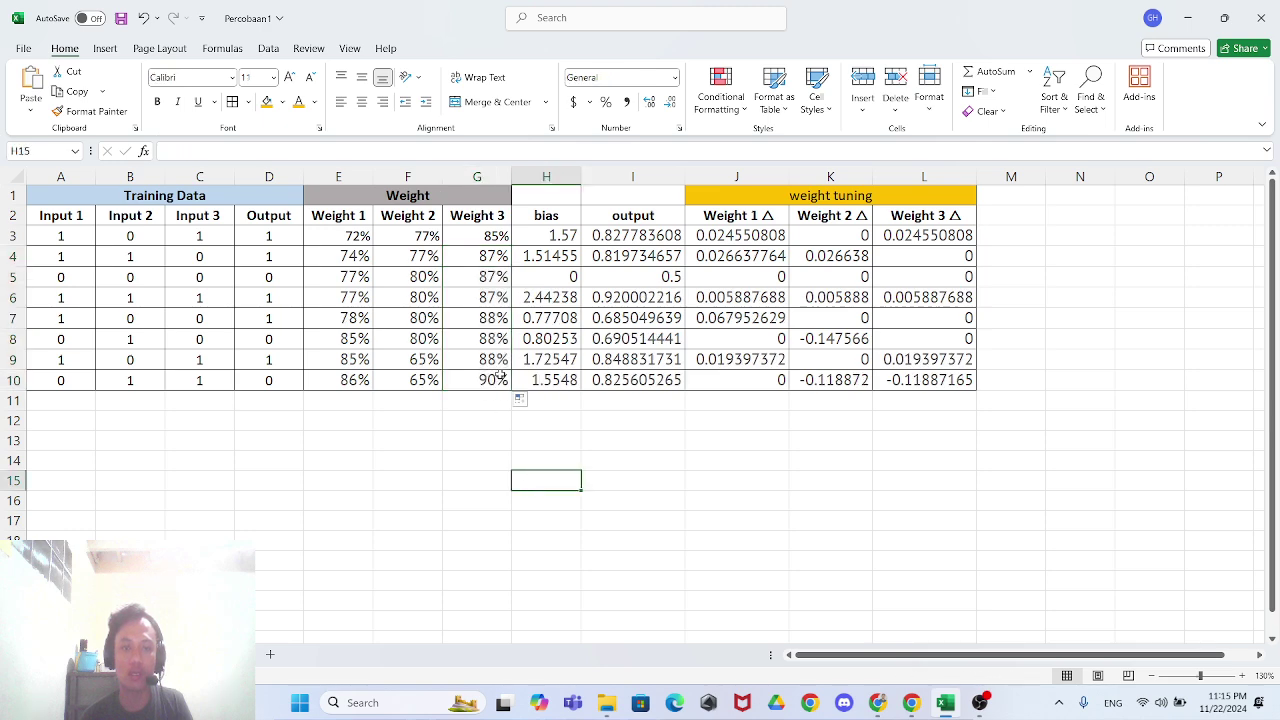
key("alt+Tab")
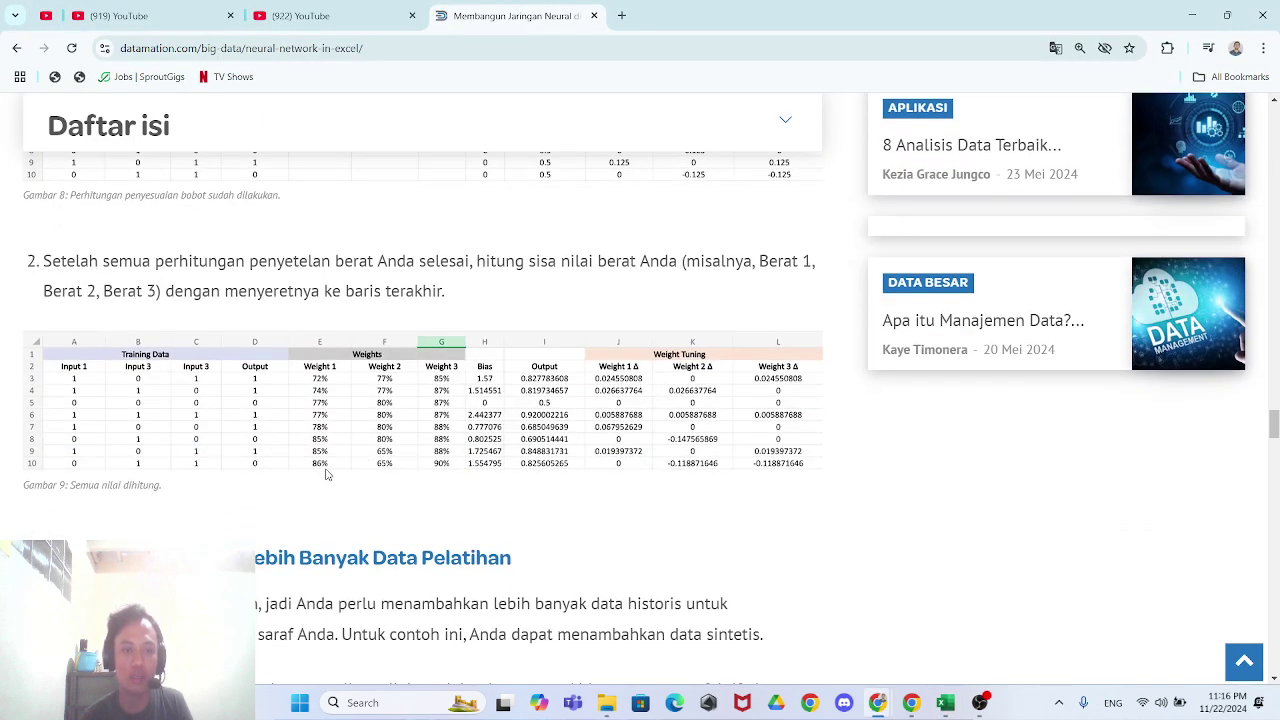
key("alt+Tab")
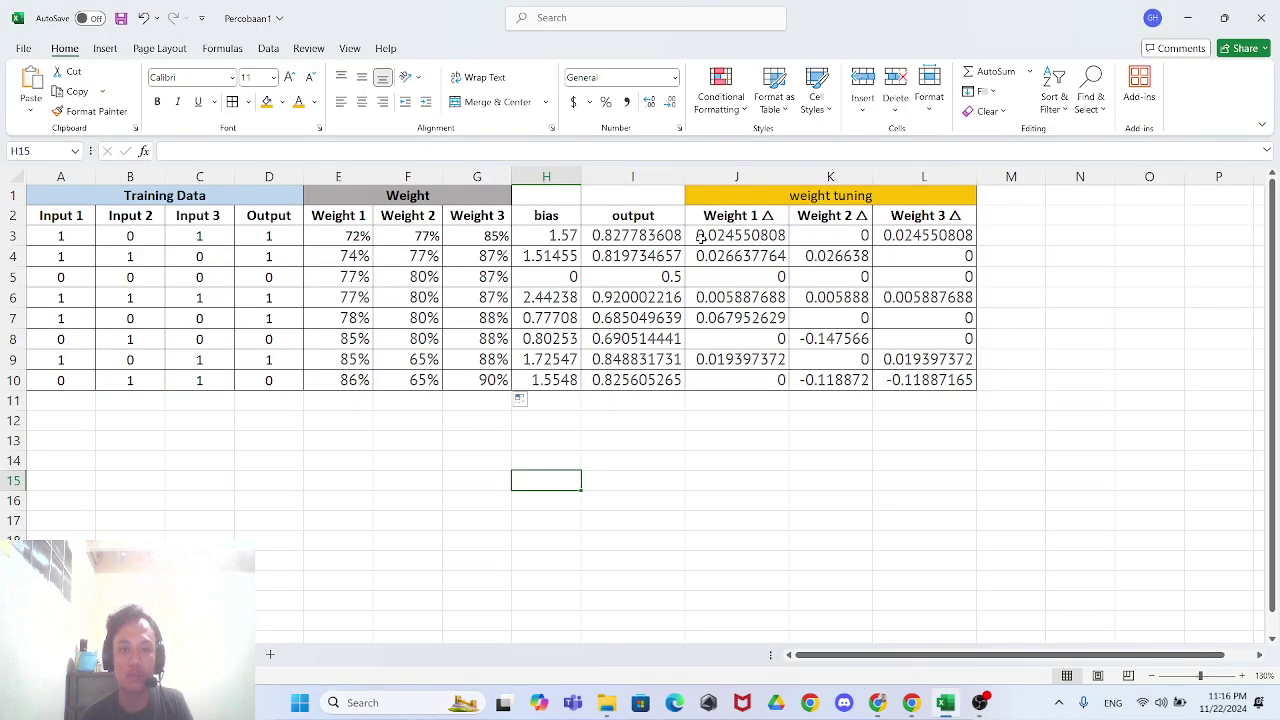
- Read the Step 6 instructions on adding more training data in the Chrome guide, and examine the extended table in Figure 10
key("alt+Tab")
scroll(542, 497, "down", 2)
scroll(542, 497, "down", 2)
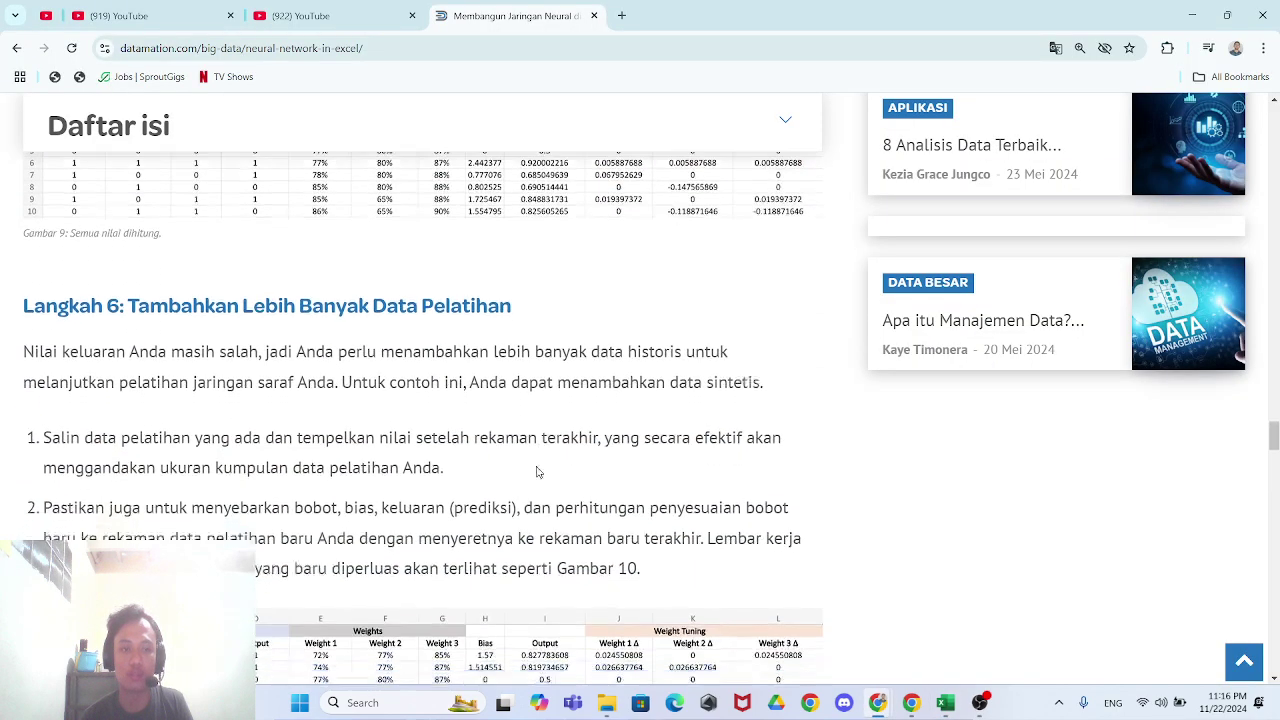
scroll(531, 465, "up", 2)
scroll(529, 463, "down", 3)
scroll(525, 455, "down", 1)
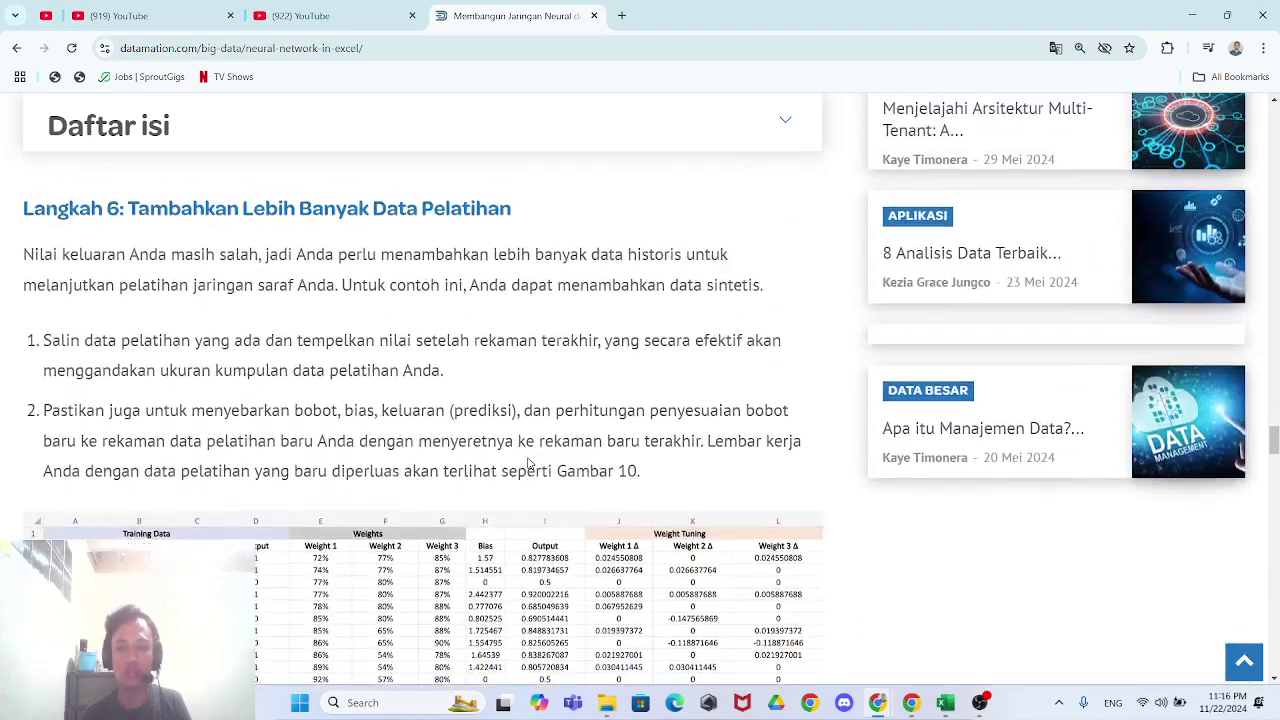
scroll(525, 455, "up", 1)
scroll(188, 301, "down", 1)
scroll(188, 301, "up", 1)
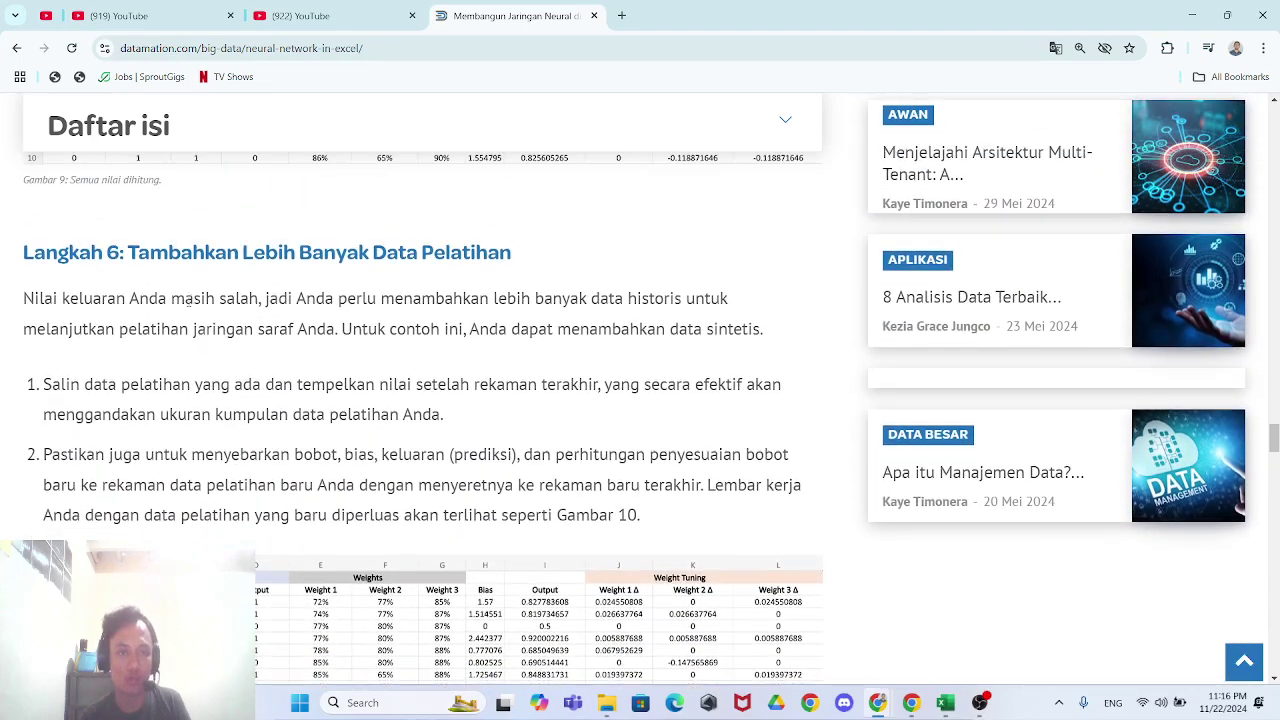
scroll(348, 300, "down", 2)
scroll(340, 301, "up", 1)
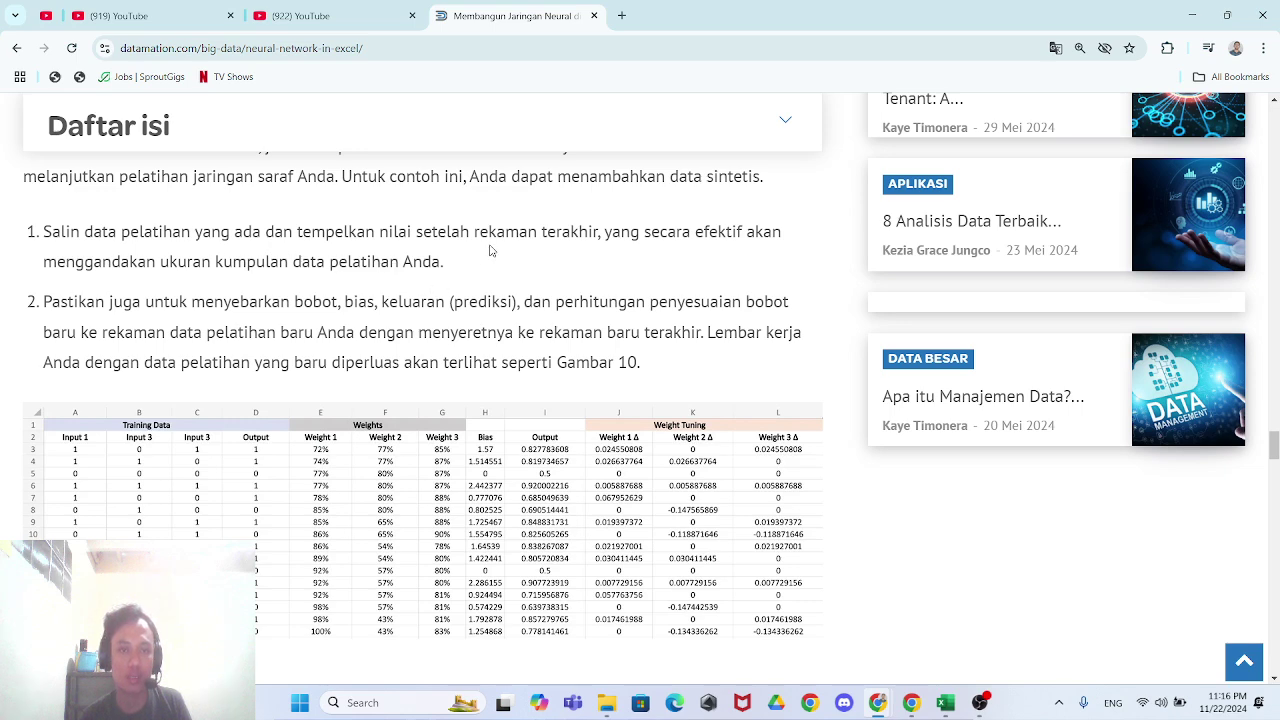
scroll(290, 332, "down", 1)
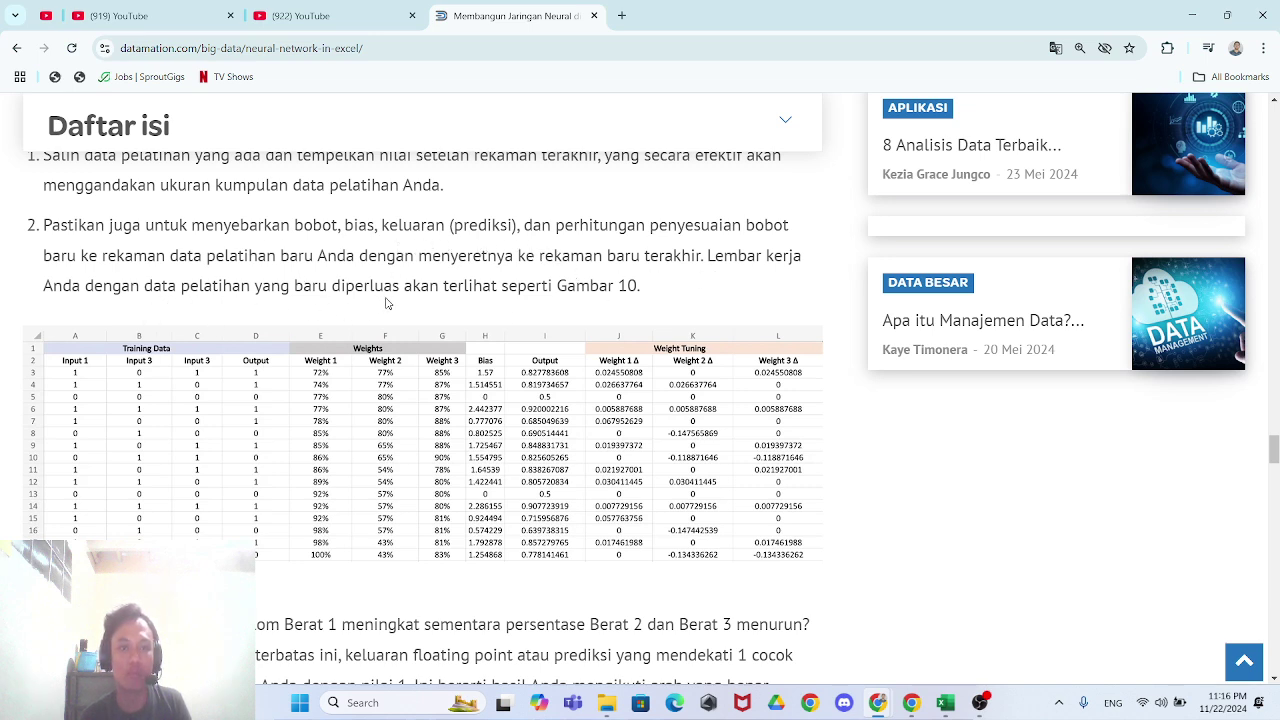
scroll(582, 330, "down", 3)
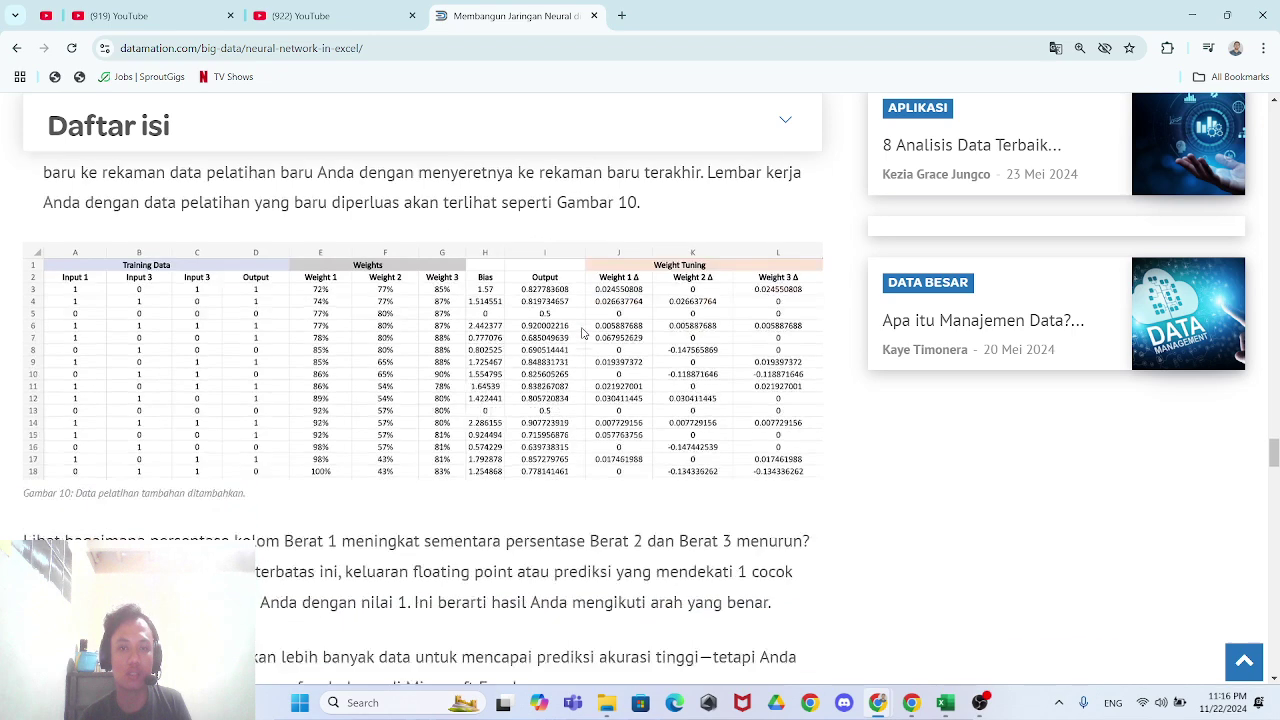
scroll(421, 361, "up", 2)
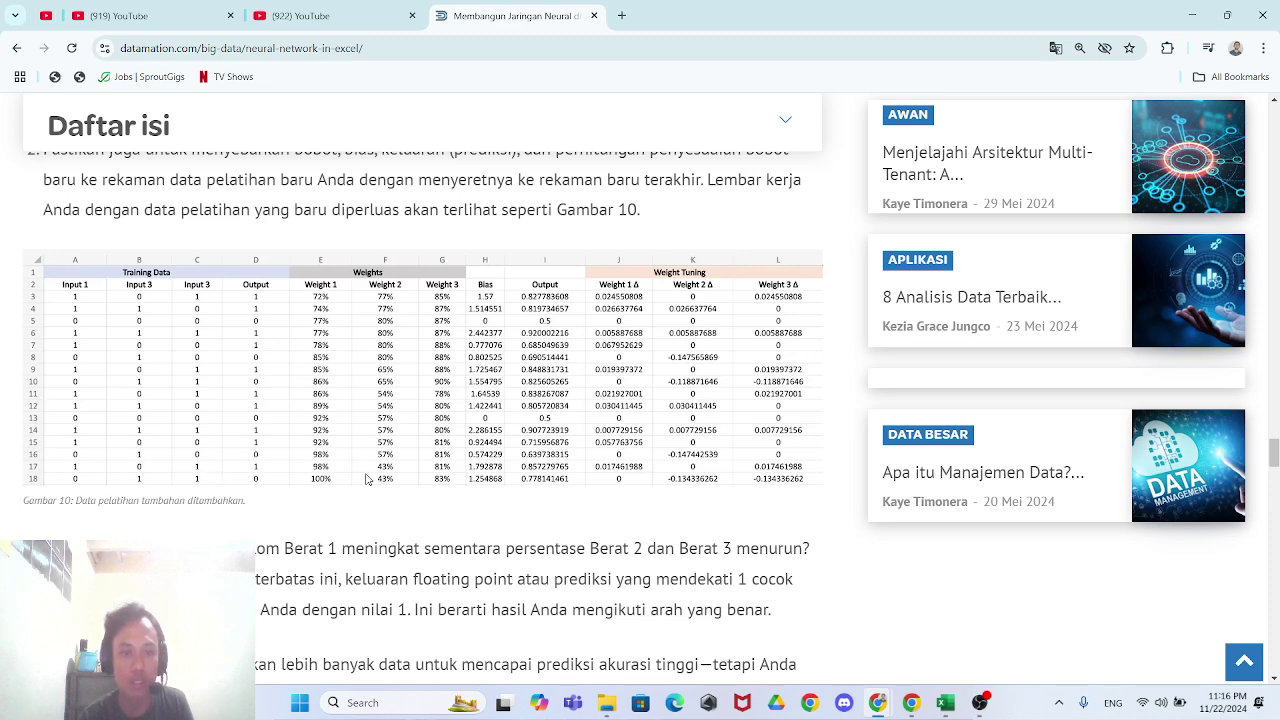
- Switch to Excel, copy training data A11:D18 from the completed worksheet, and paste it at A11 of the working worksheet
key("alt+Tab")
left_click(477, 500)
left_click(199, 500)
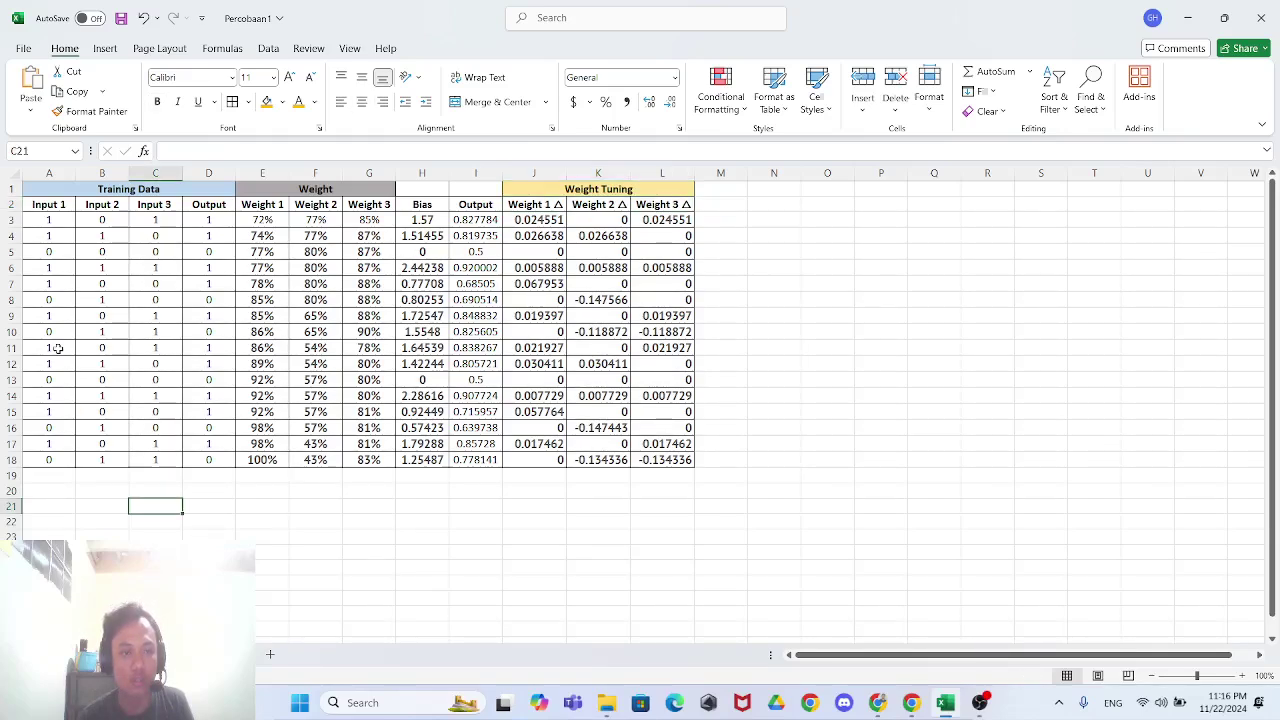
left_click(57, 347)
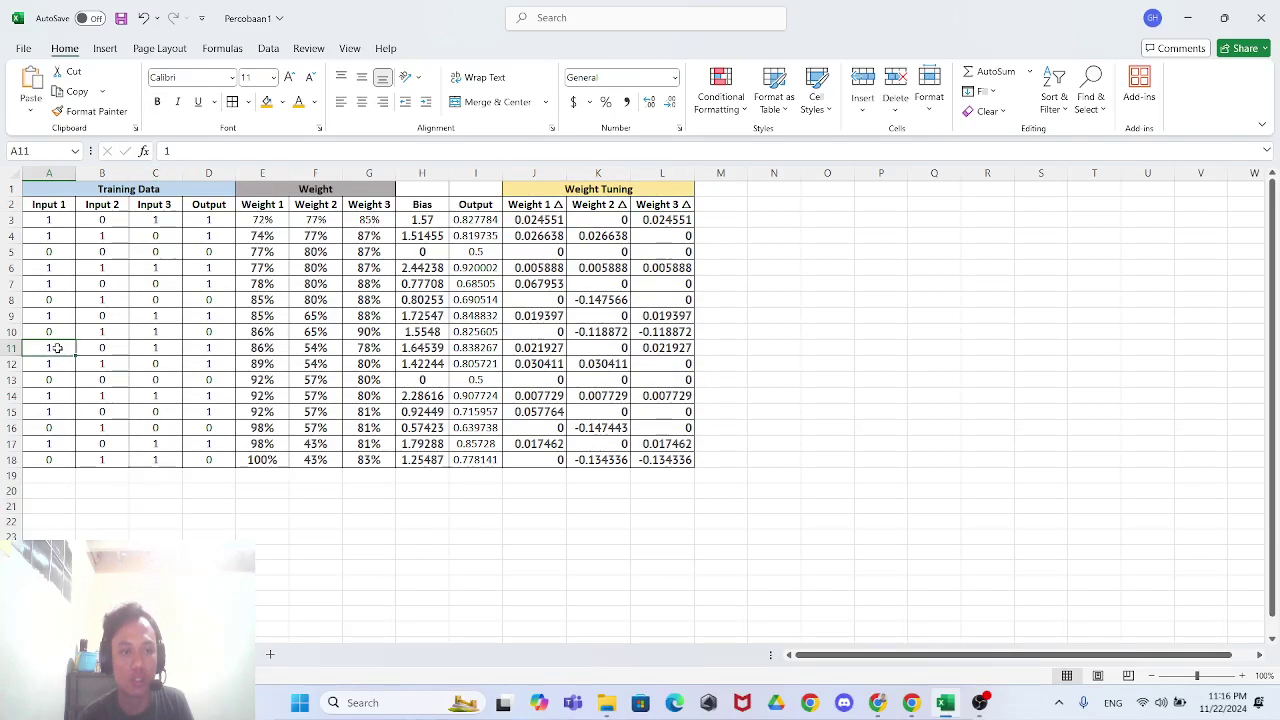
left_click_drag(57, 347, 196, 457)
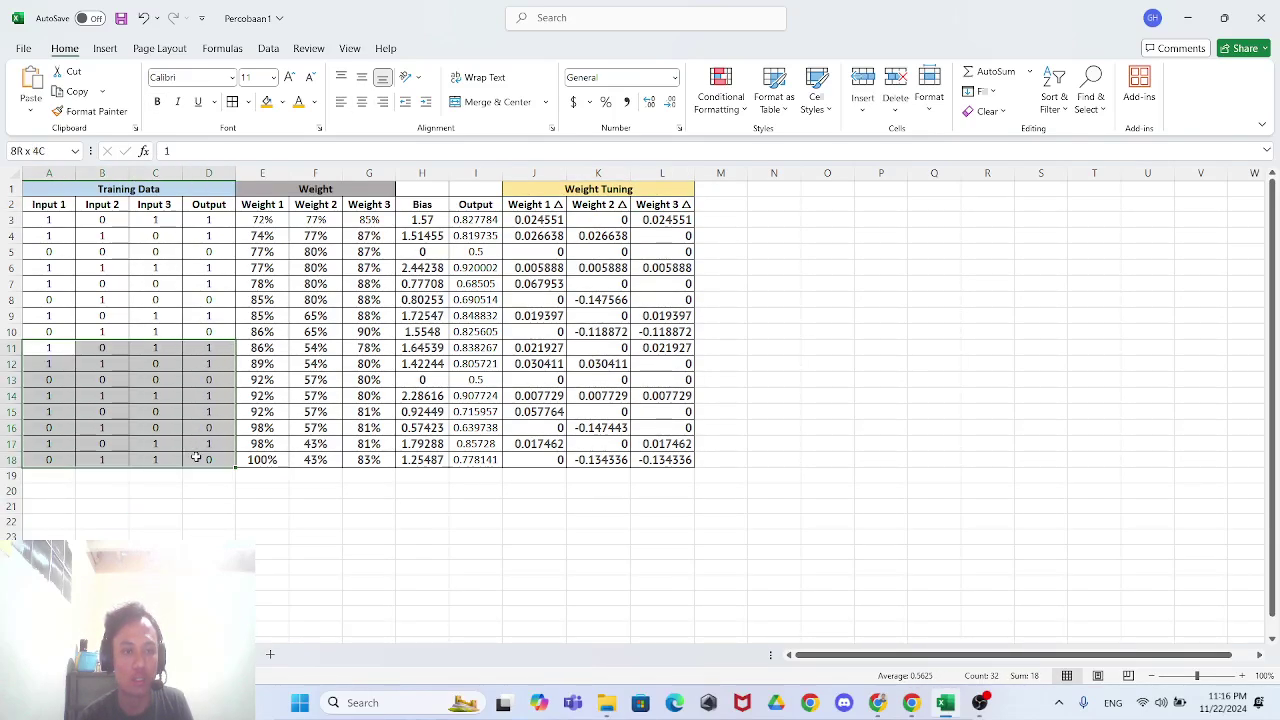
key("ctrl+c")
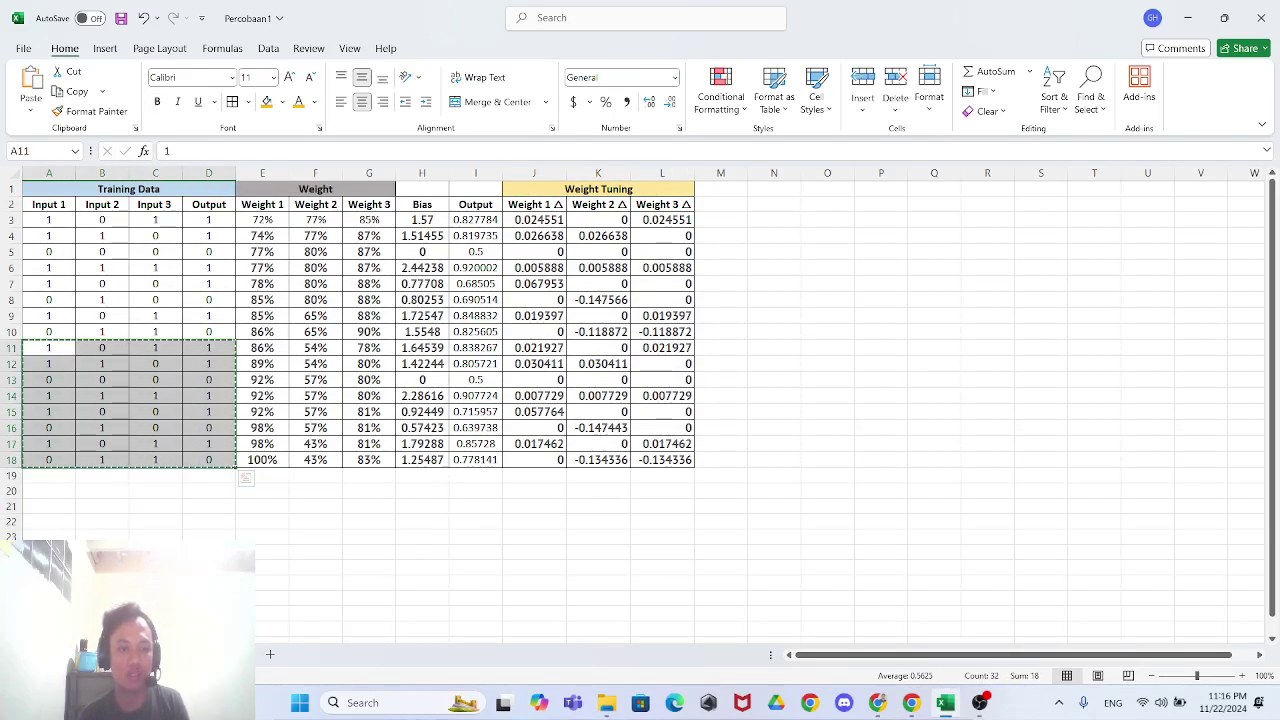
key("ctrl+Page_Up")
left_click(69, 406)
key("ctrl+v")
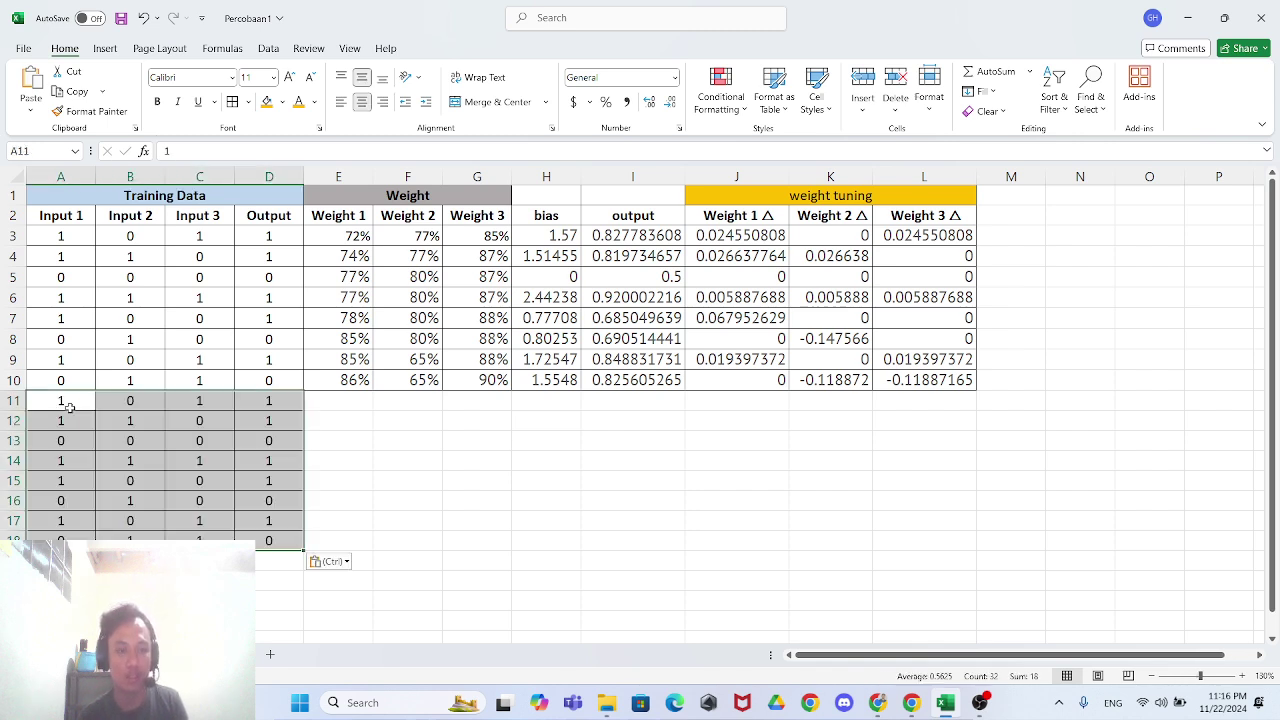
- Apply all borders to the empty range E11:L18 beside the added training data
left_click(458, 503)
left_click(356, 443)
left_click_drag(331, 406, 934, 545)
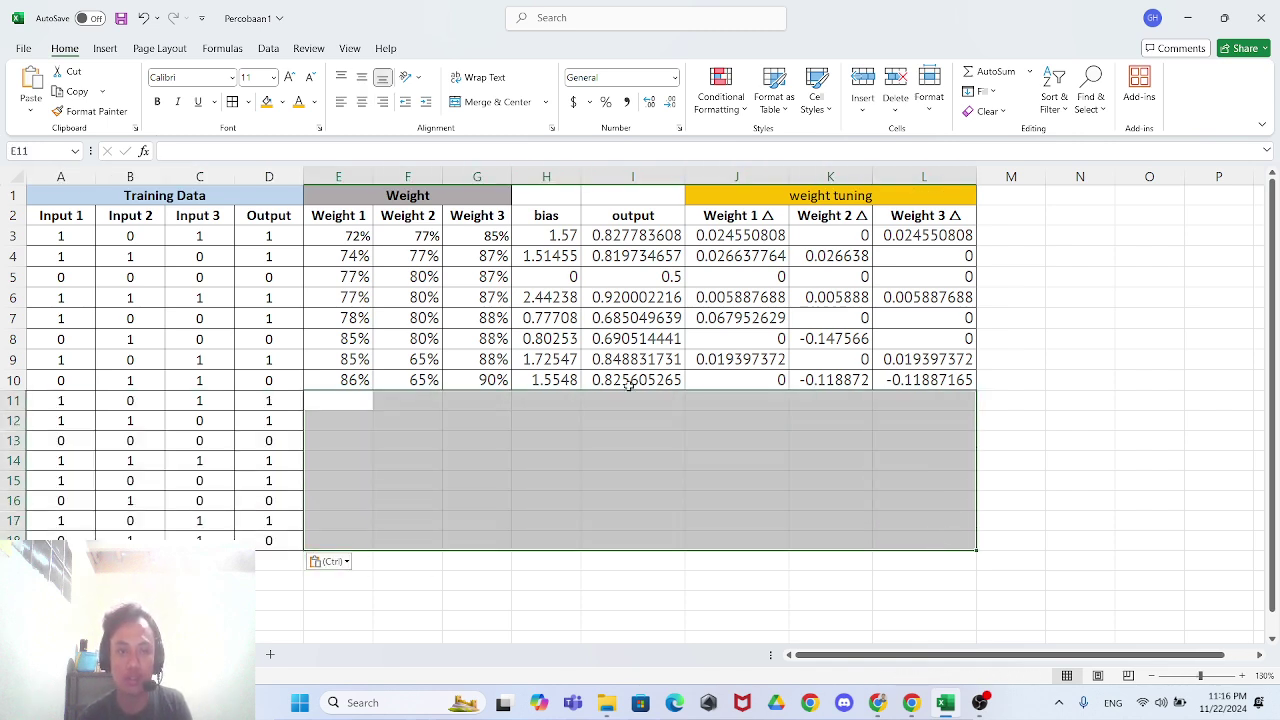
left_click(232, 101)
left_click(1032, 488)
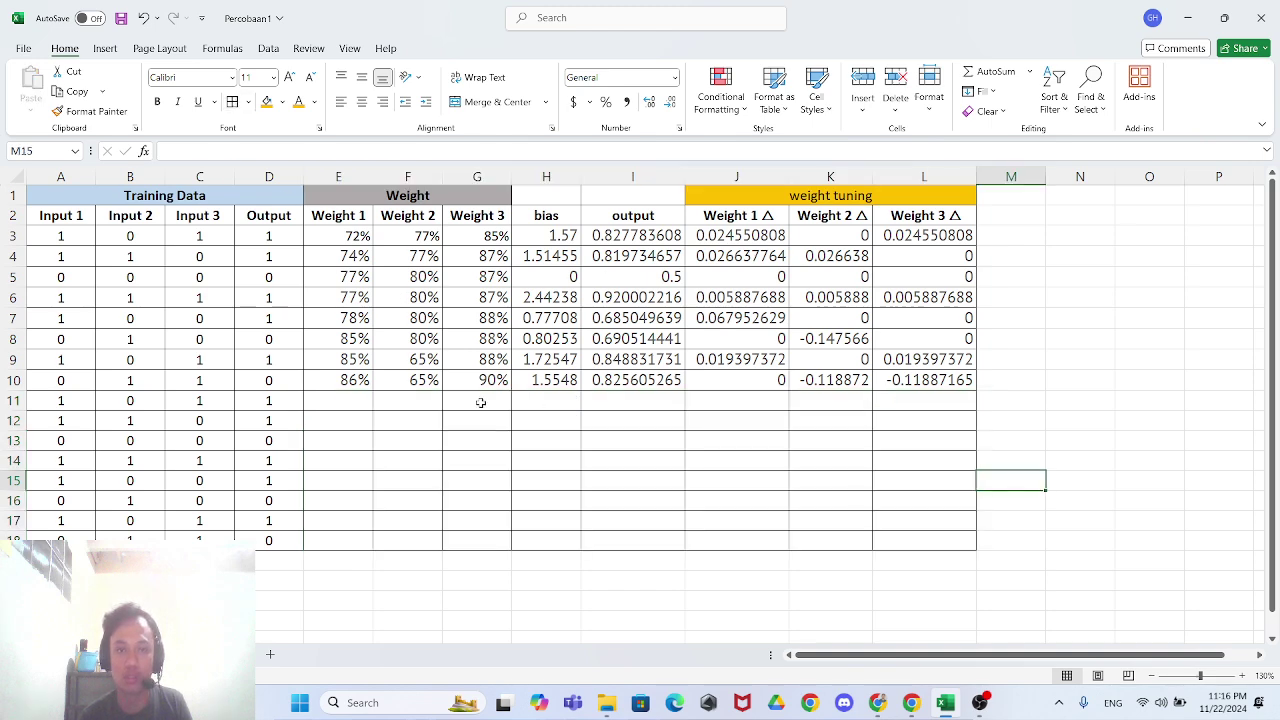
- Compare the extended training rows with Figure 10 in the Chrome guide
left_click(337, 401)
left_click(344, 480)
key("alt+Tab")
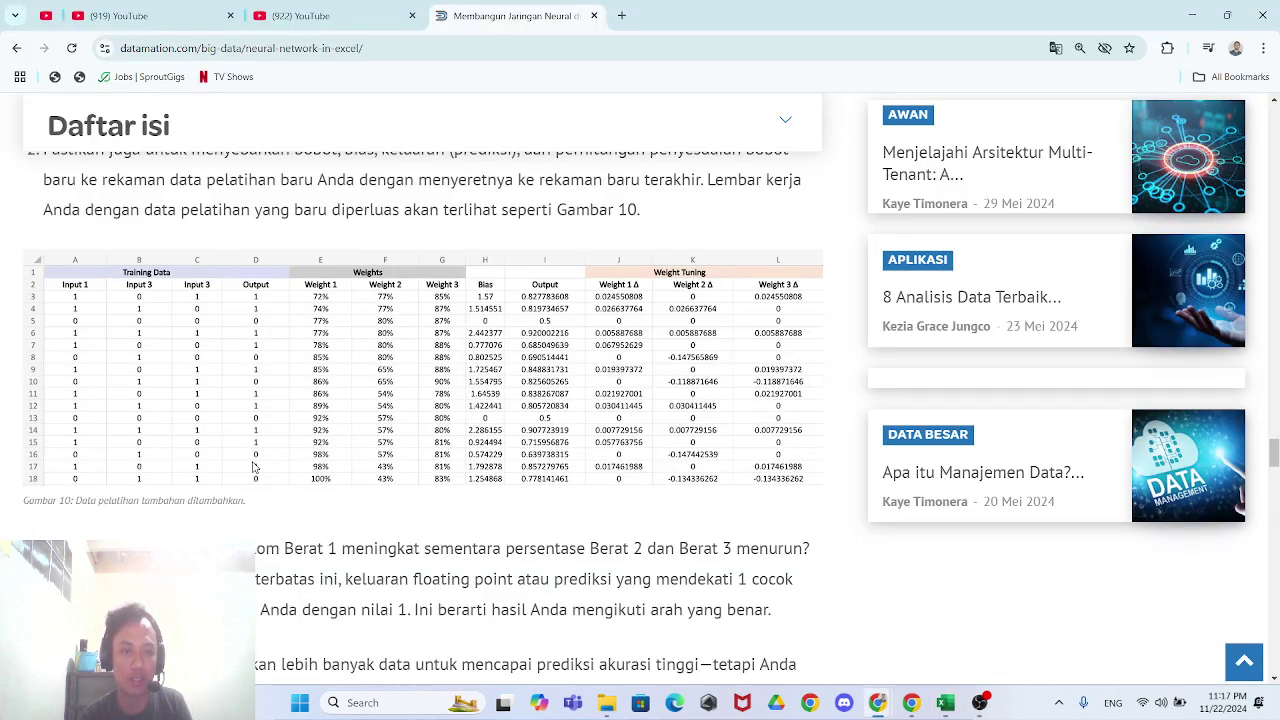
key("alt+Tab")
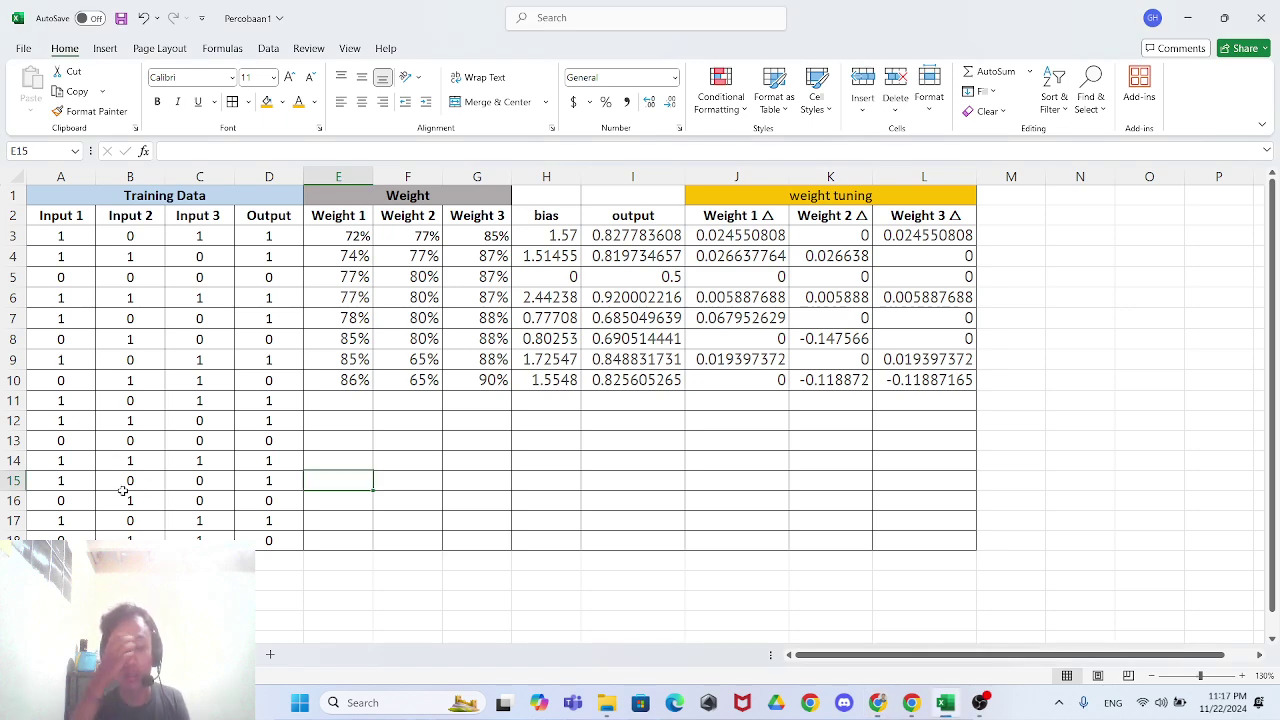
key("alt+Tab")
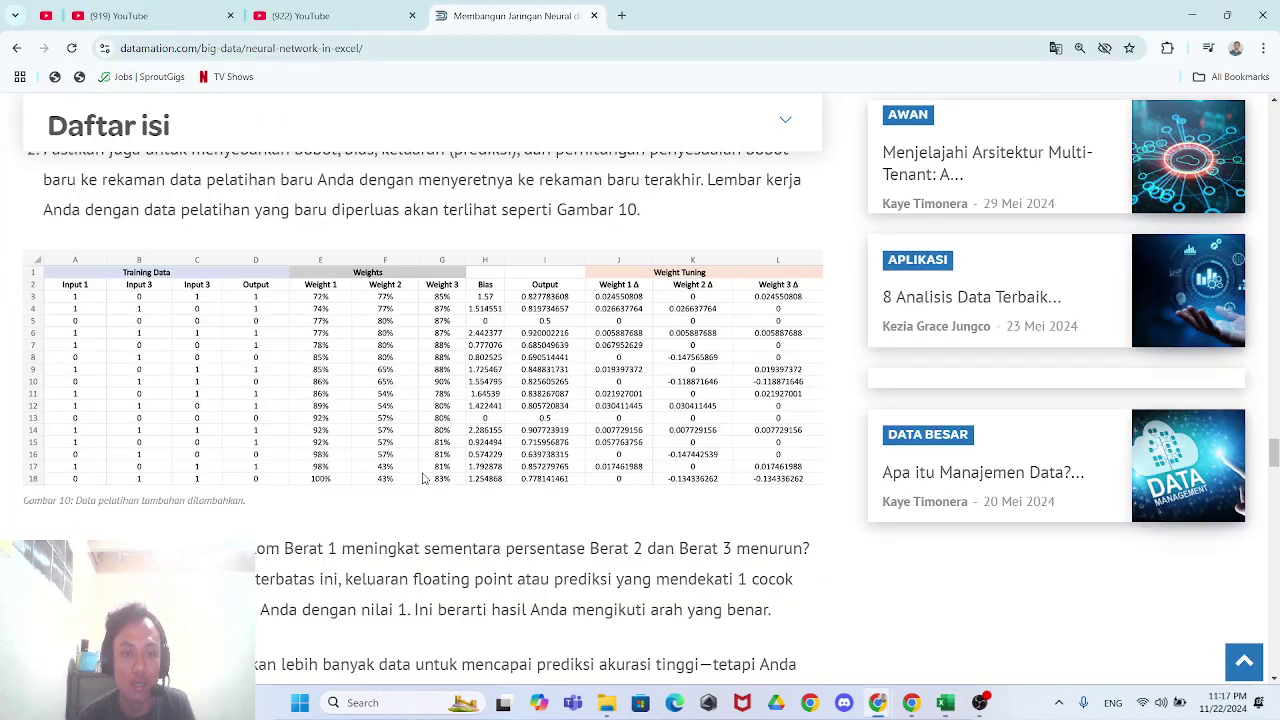
scroll(355, 465, "down", 2)
scroll(355, 465, "up", 2)
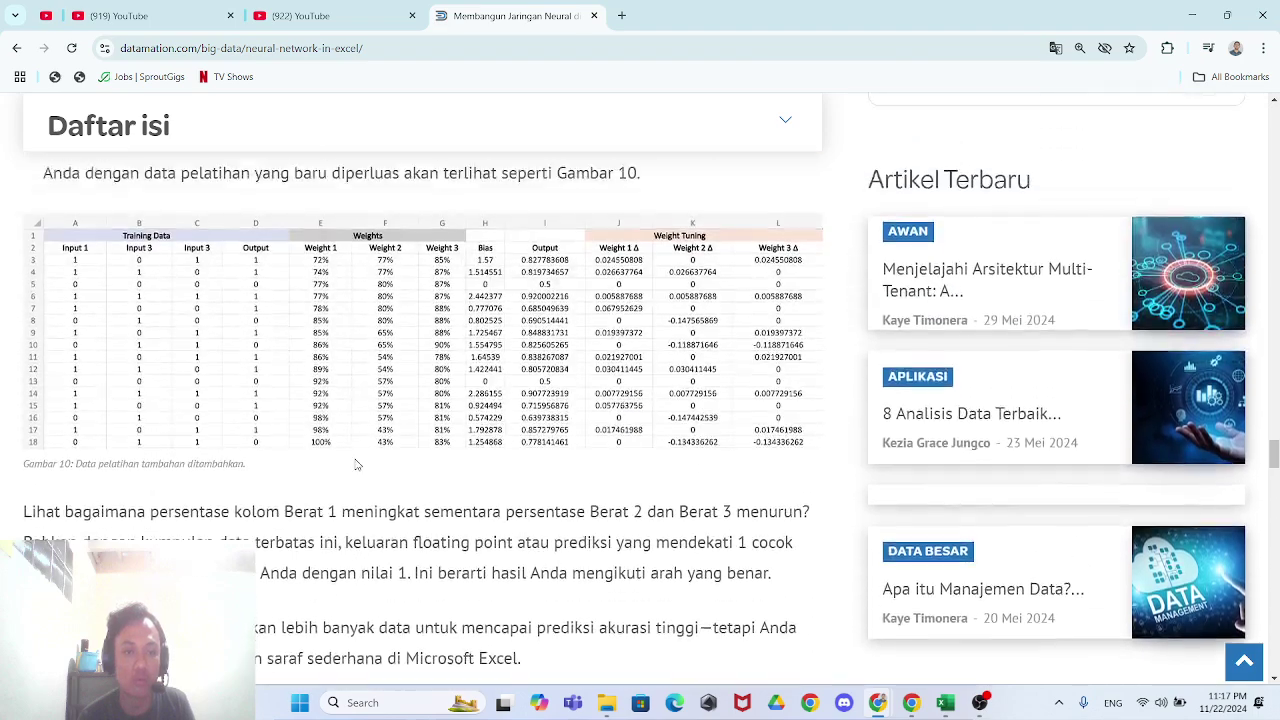
- Switch to Excel and fill the Weight 1 formula from E10 down to E18
key("alt+Tab")
left_click(356, 401)
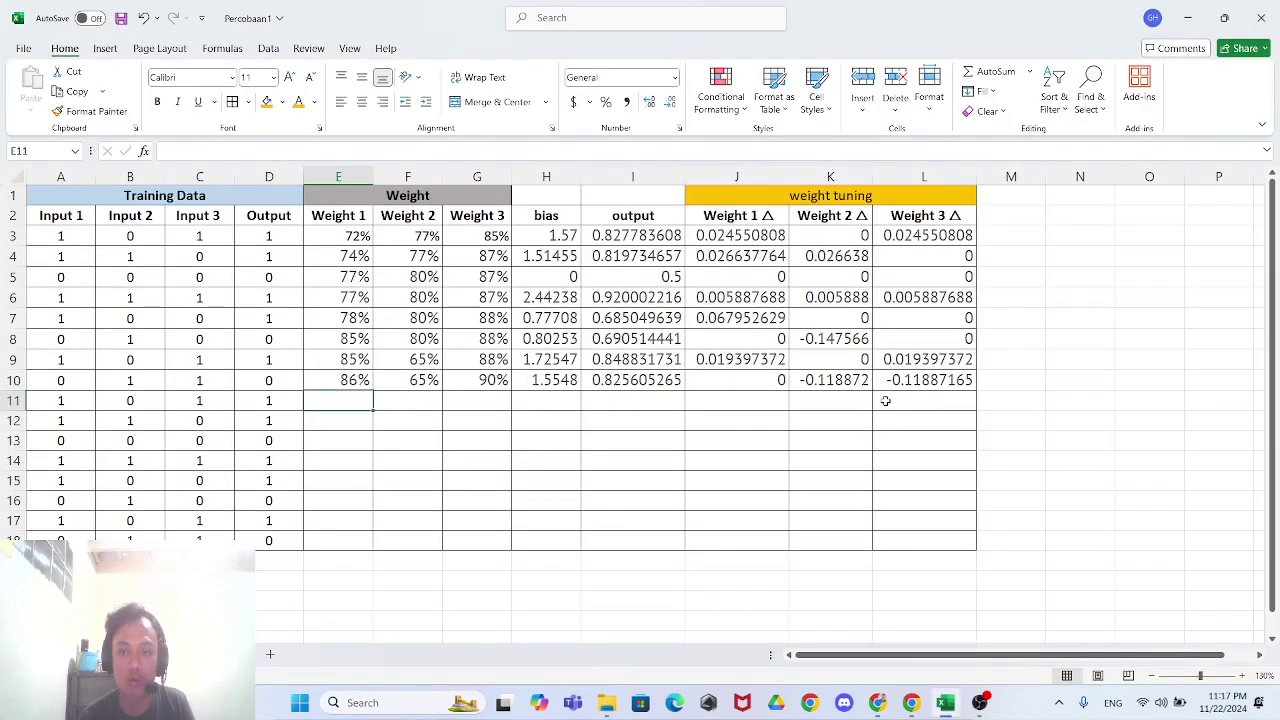
left_click(360, 376)
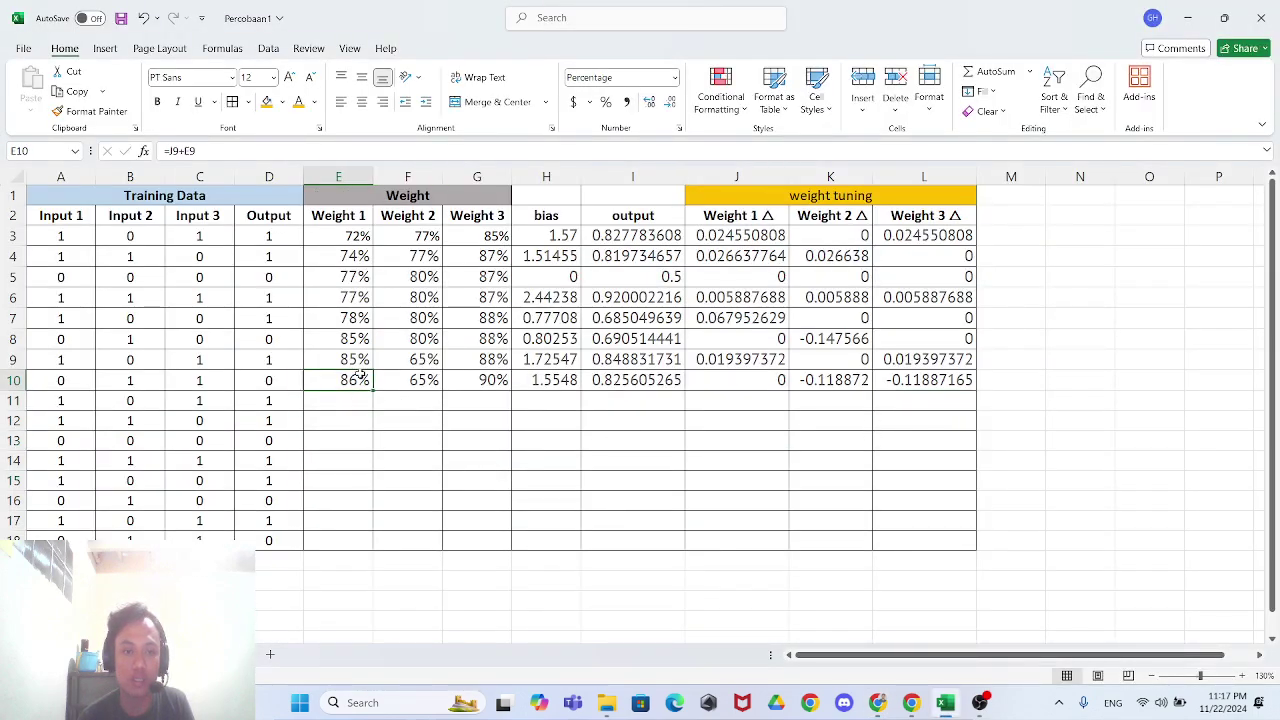
key("alt+Tab")
key("alt+Tab")
left_click_drag(371, 390, 365, 550)
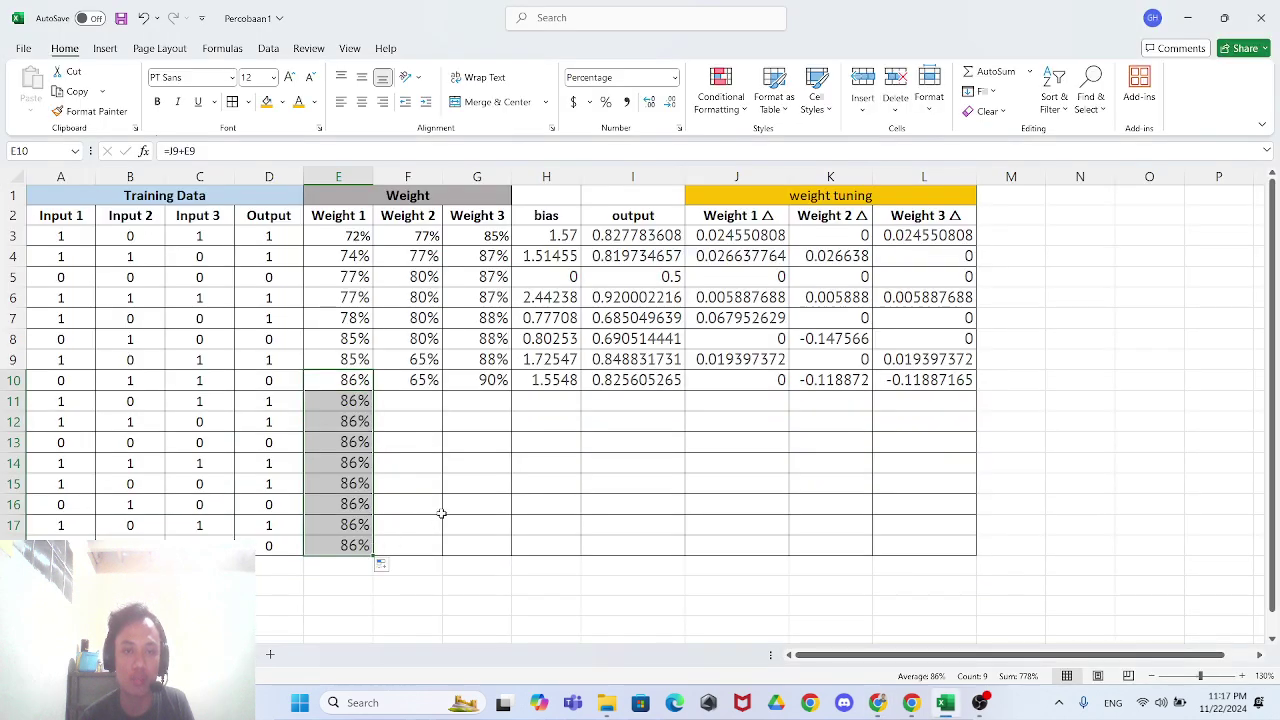
- Fill the Weight 2 and Weight 3 formulas from F10 and G10 down to row 18
left_click(425, 380)
left_click_drag(443, 390, 449, 551)
left_click(953, 404)
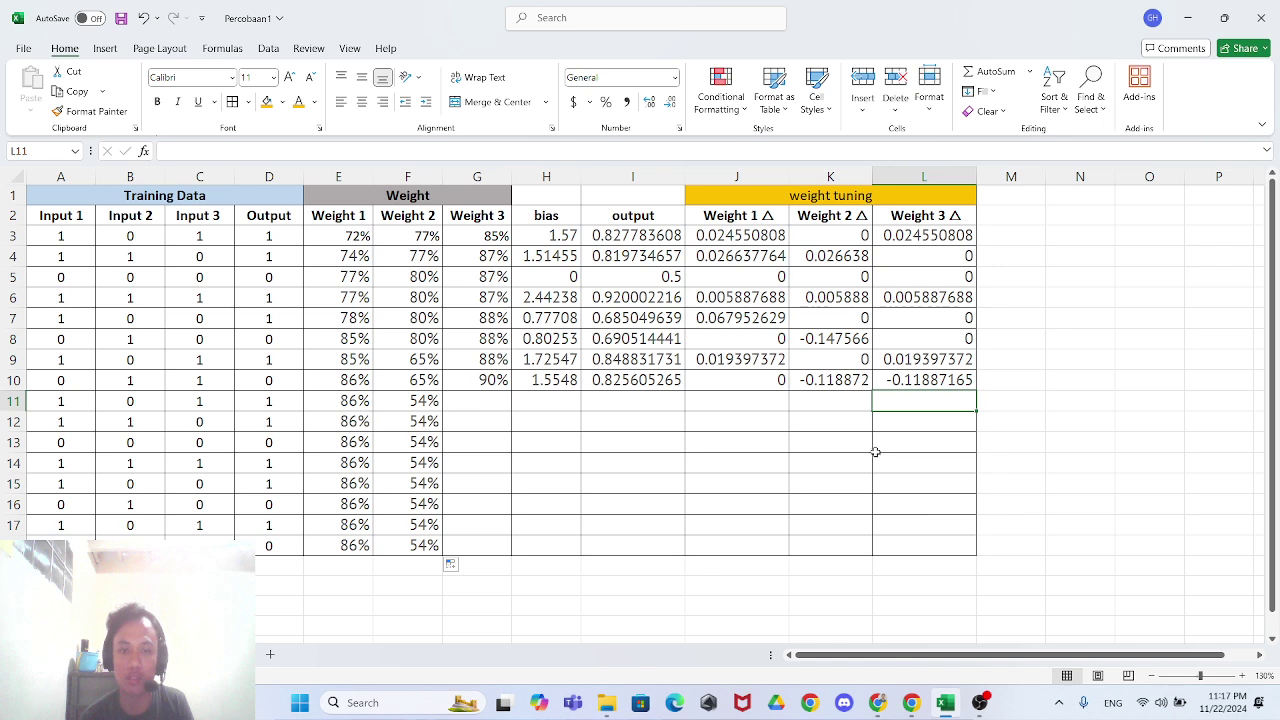
left_click(486, 378)
left_click_drag(510, 391, 505, 552)
- Fill the bias formula from H10 and the output formula from I10 down to row 18
left_click(574, 386)
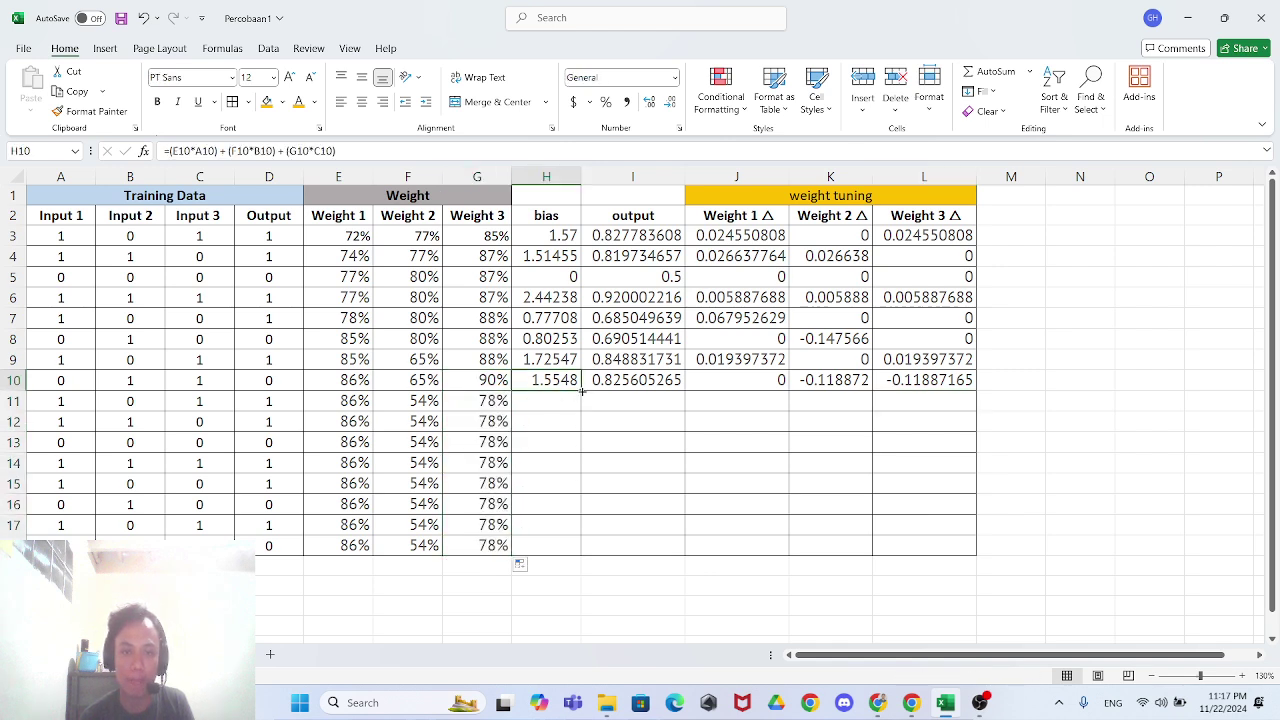
left_click_drag(579, 390, 578, 552)
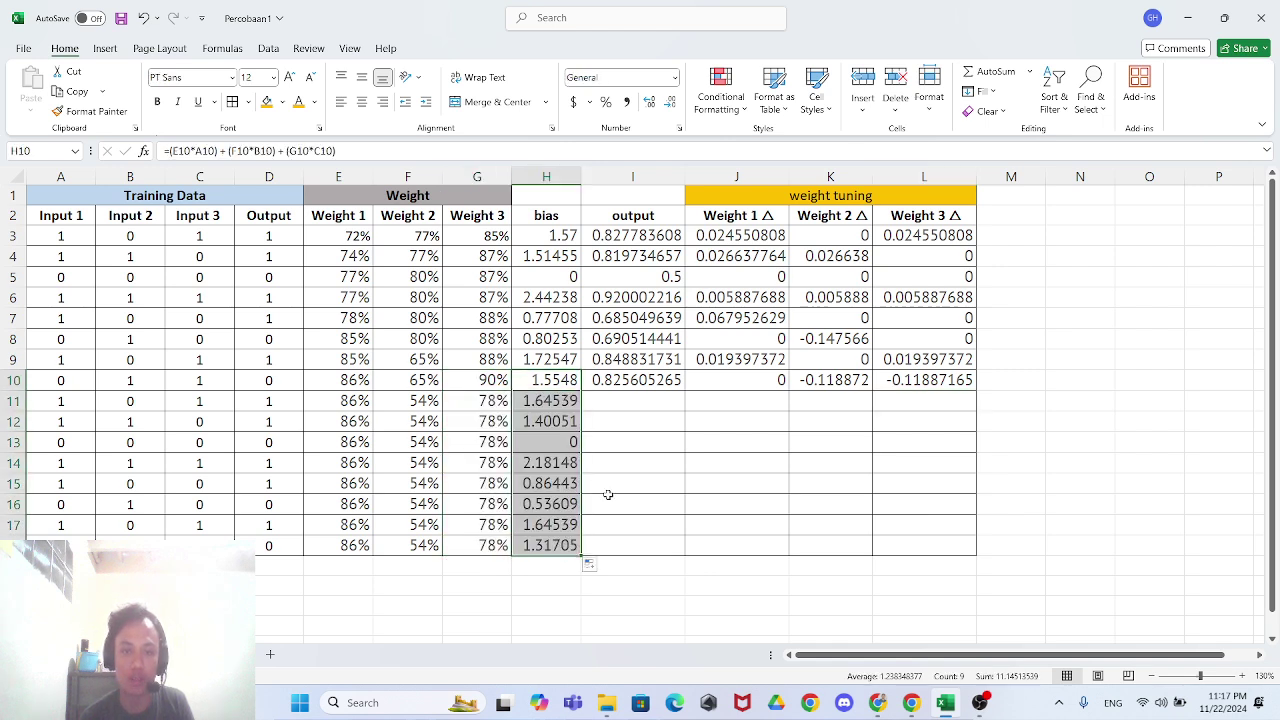
left_click(640, 380)
left_click_drag(684, 390, 680, 553)
- Fill the three weight tuning formulas from J10, K10 and L10 down to row 18
left_click(764, 385)
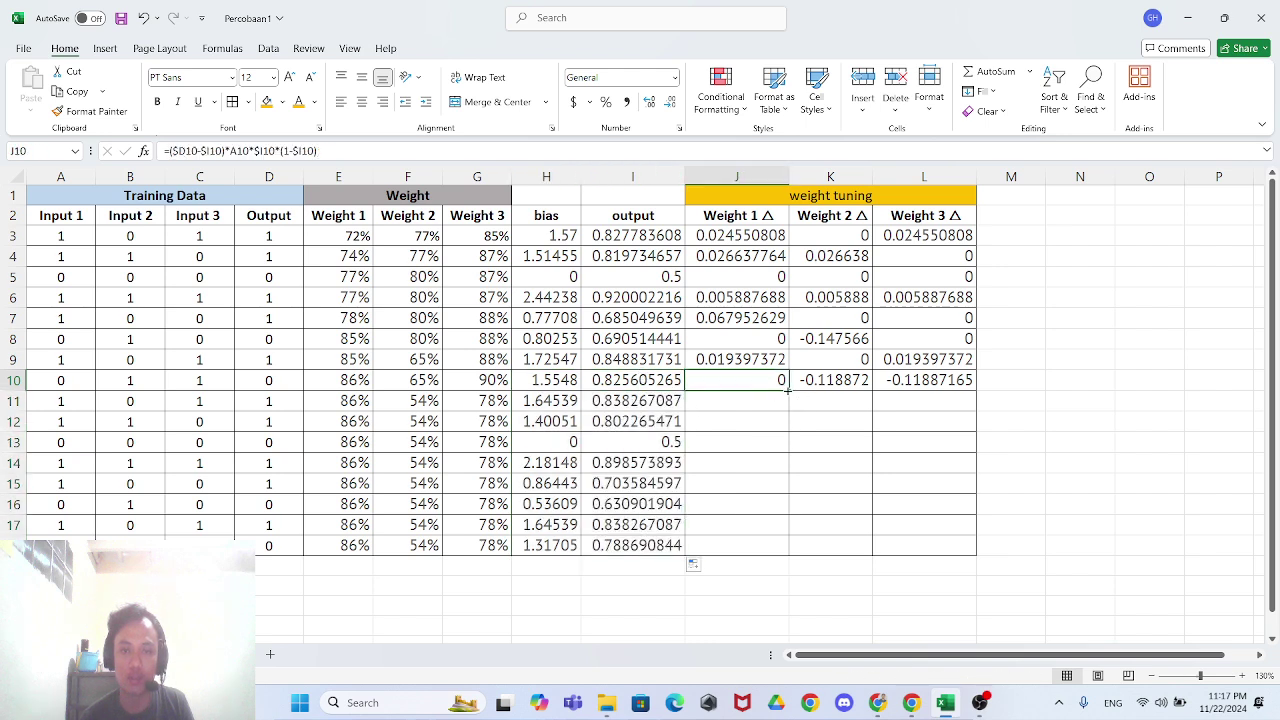
left_click_drag(787, 390, 782, 552)
left_click(865, 387)
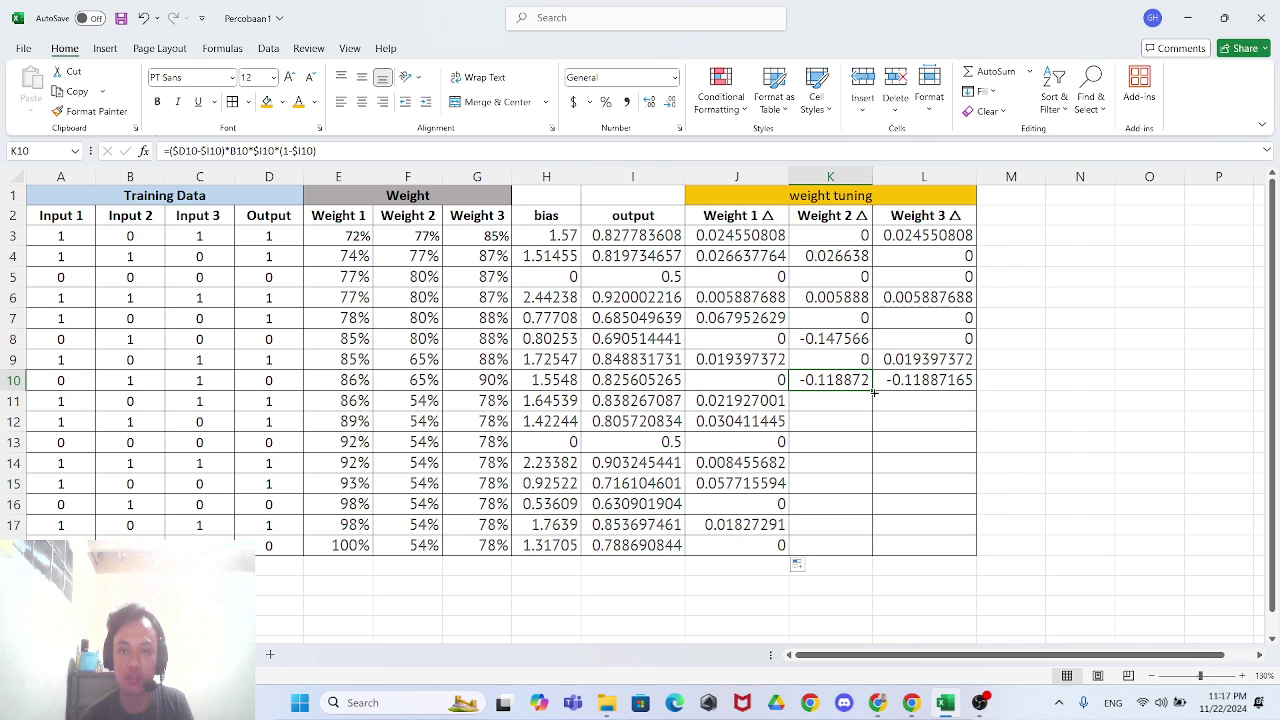
left_click_drag(873, 393, 872, 553)
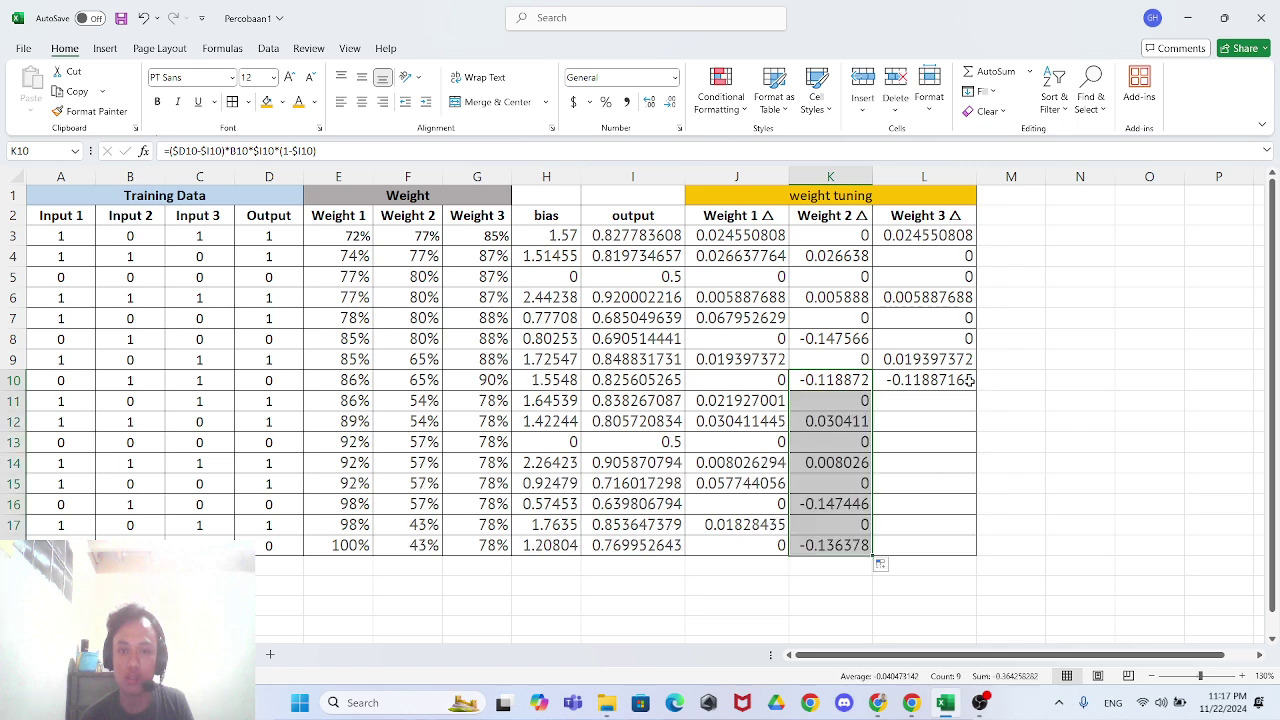
left_click(969, 381)
left_click_drag(977, 391, 975, 556)
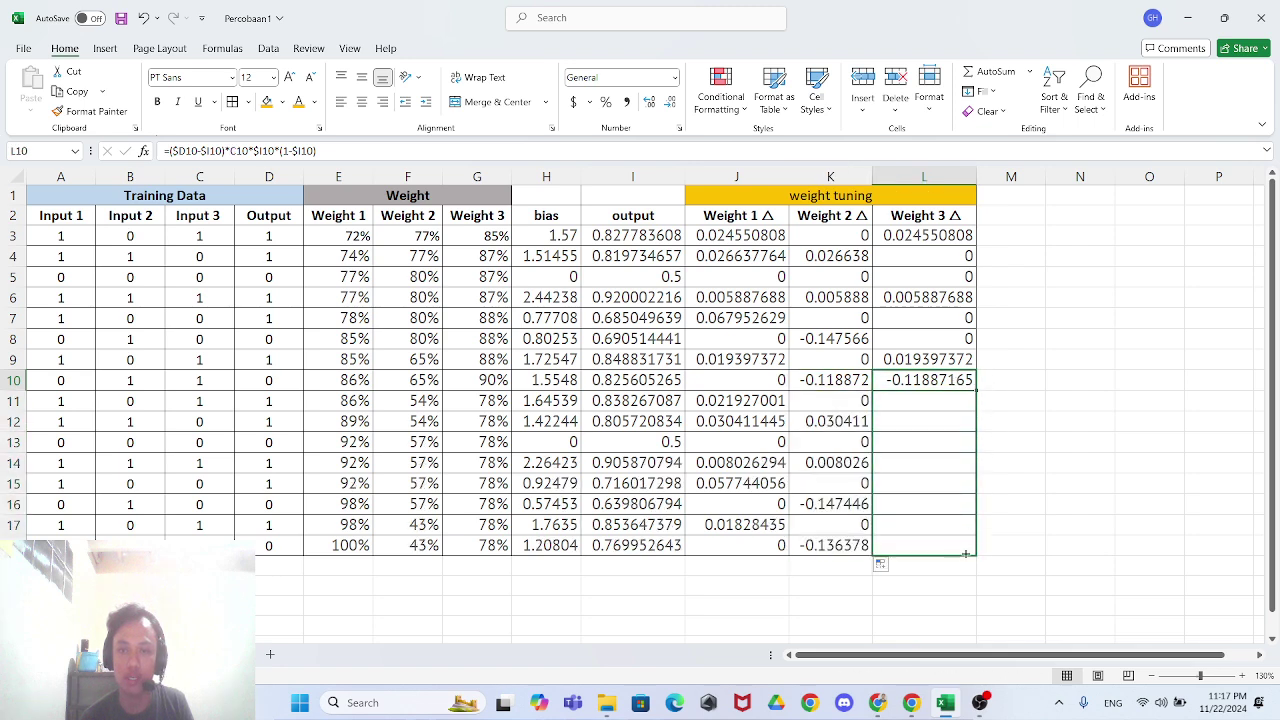
left_click(610, 500)
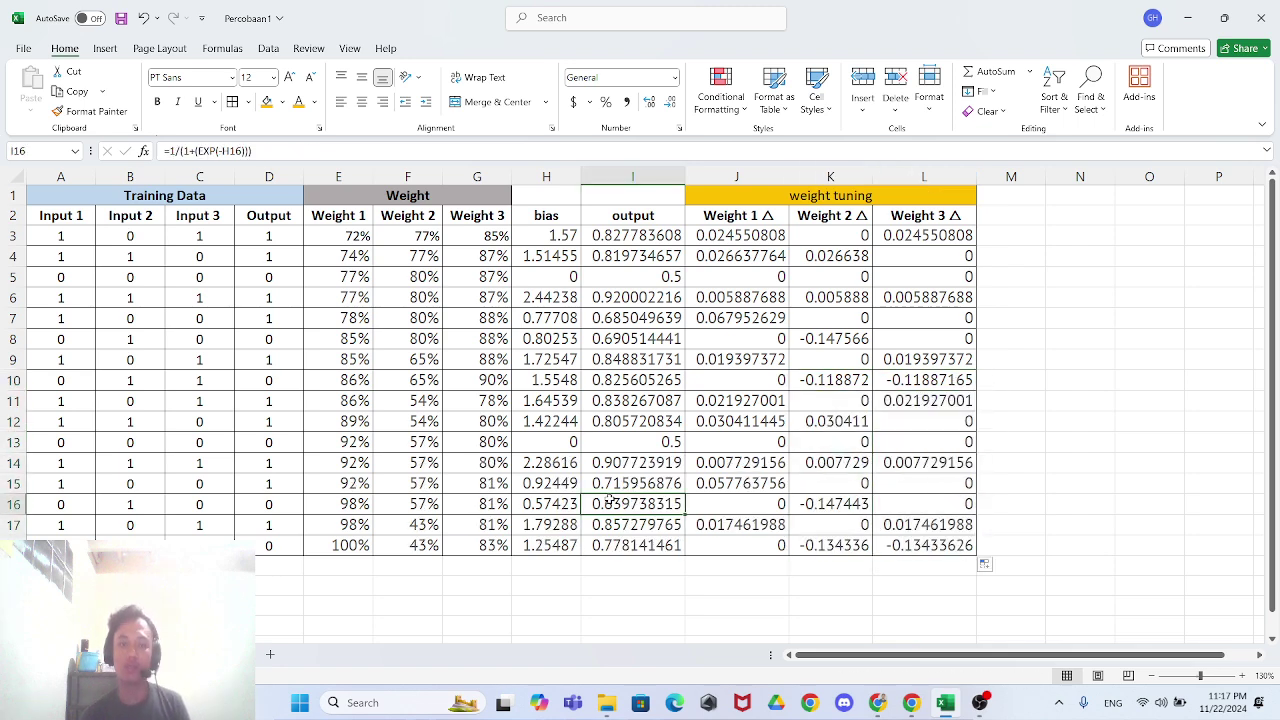
- Switch to the Chrome guide and examine Figure 10 and the explanation beneath it
left_click(383, 480)
key("alt+Tab")
scroll(418, 512, "down", 2)
scroll(322, 448, "up", 1)
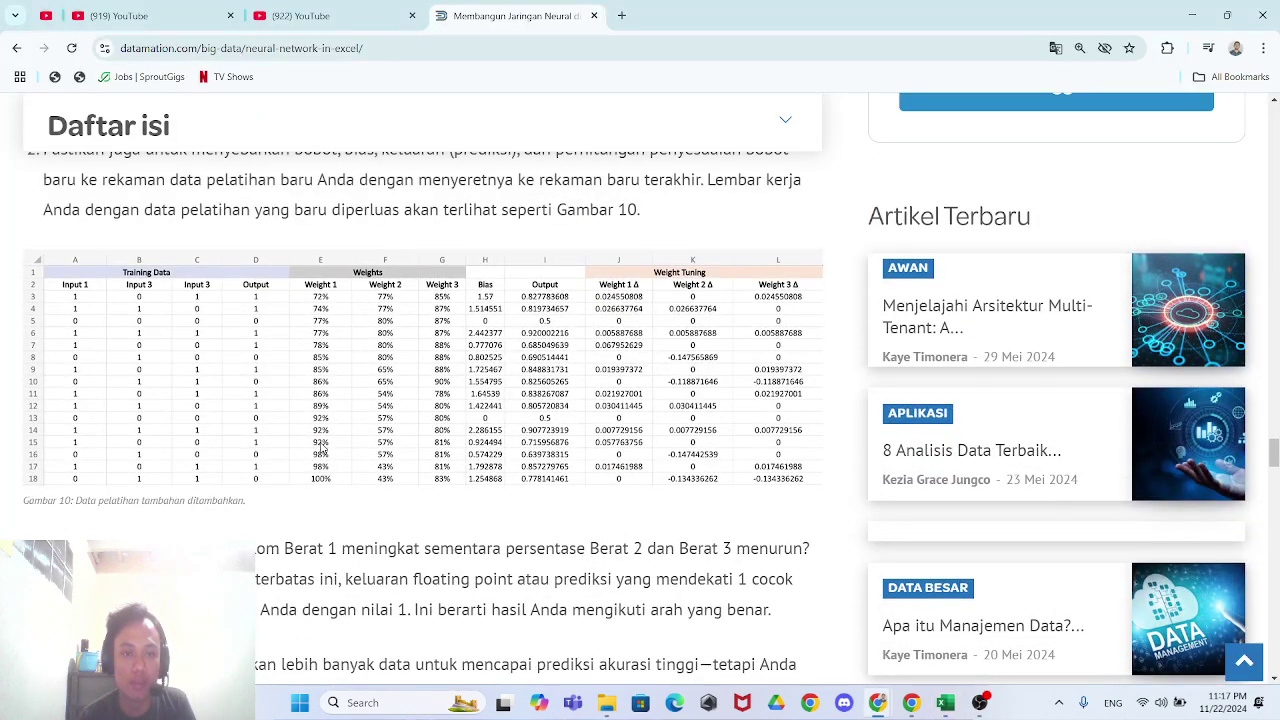
scroll(322, 442, "down", 1)
scroll(343, 484, "down", 1)
scroll(262, 466, "up", 1)
scroll(101, 526, "down", 1)
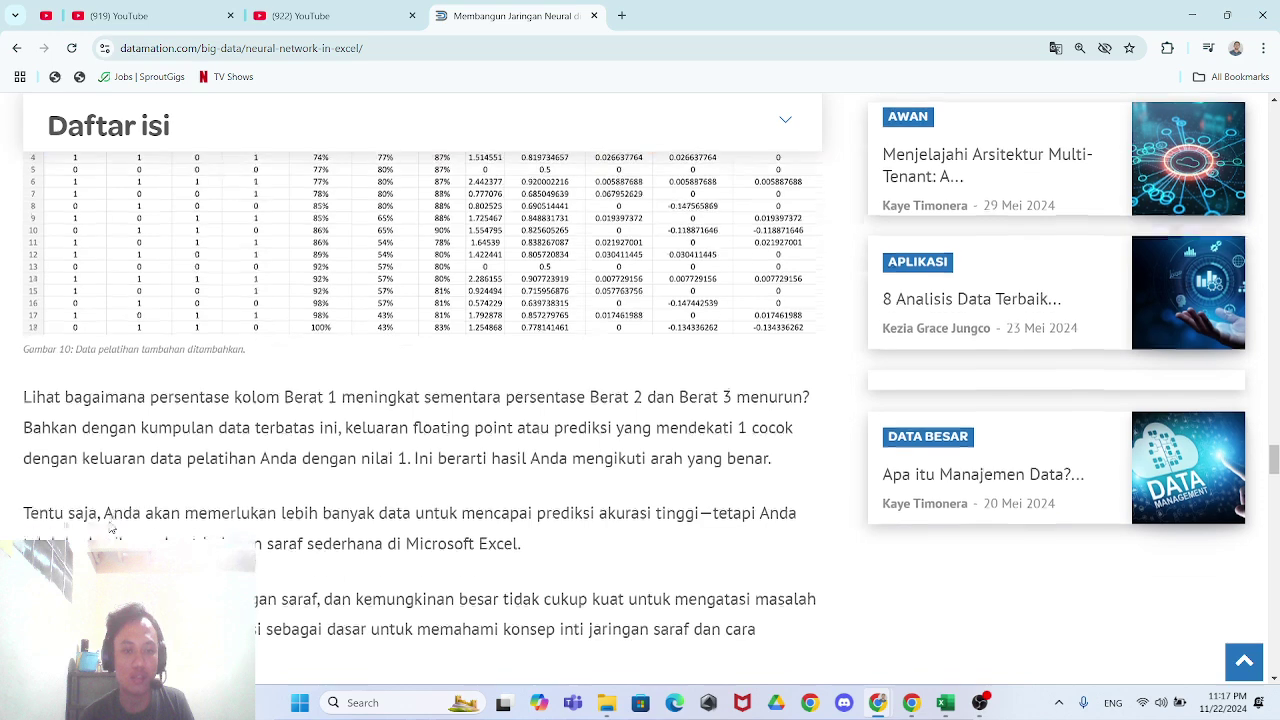
scroll(97, 524, "up", 1)
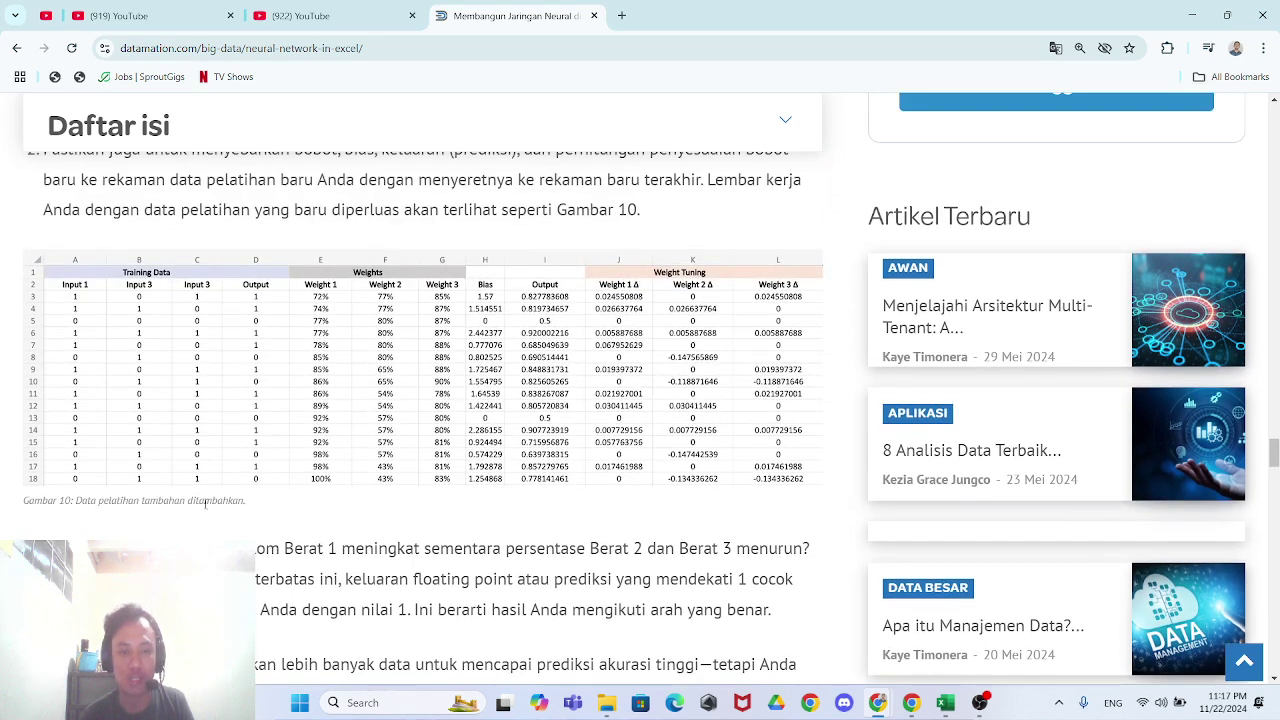
- Switch between Excel and the Chrome guide to compare row 18's training data, weights and bias with Figure 10
key("alt+Tab")
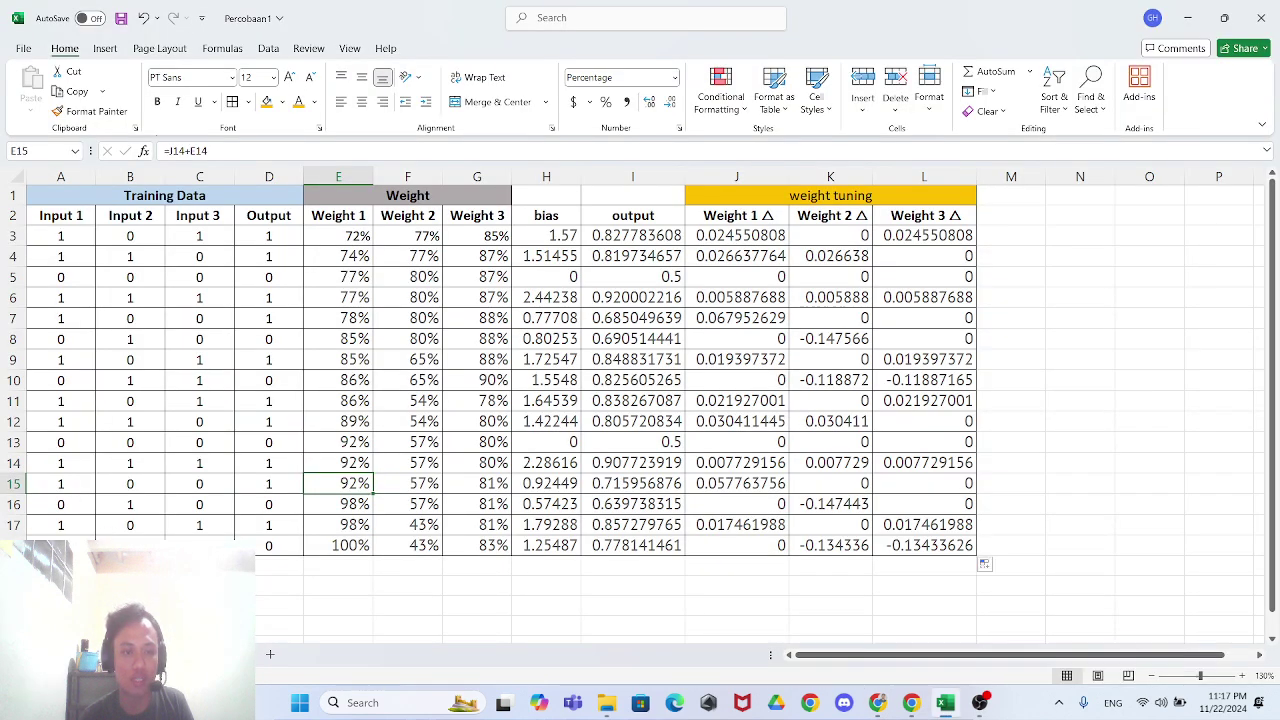
left_click(60, 547)
left_click(199, 586)
left_click_drag(60, 547, 878, 543)
key("alt+Tab")
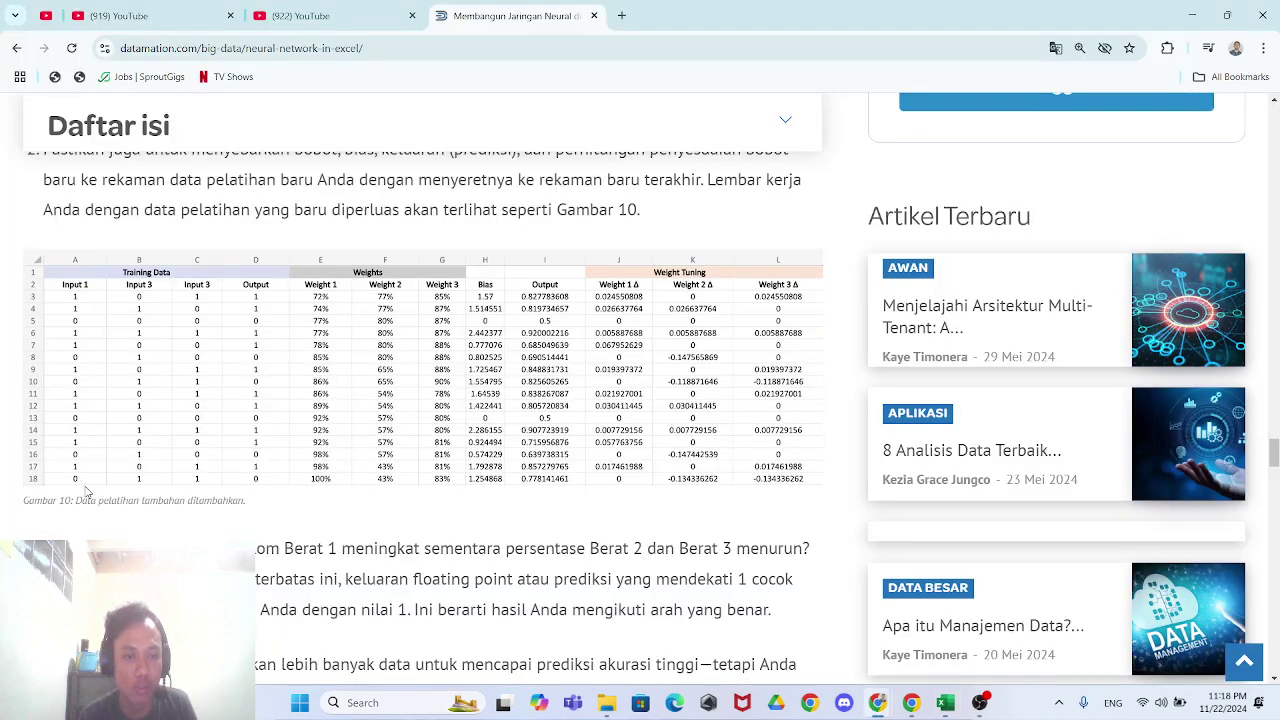
key("alt+Tab")
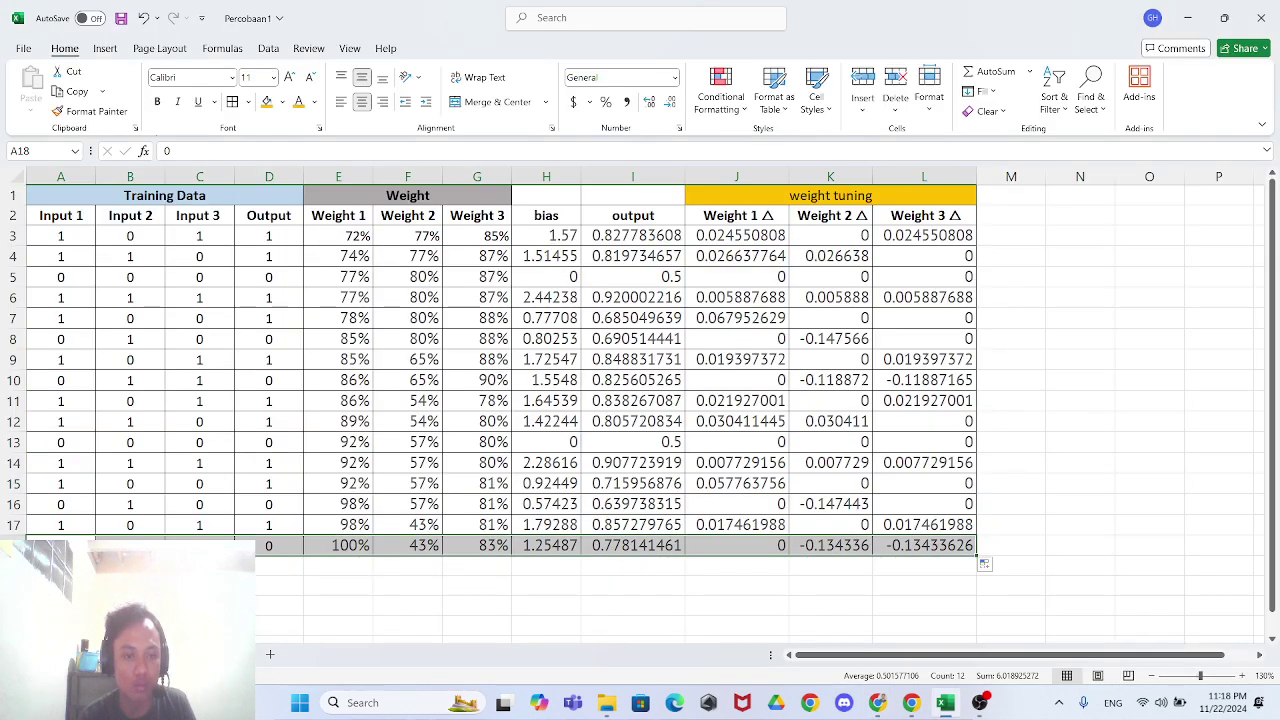
key("alt+Tab")
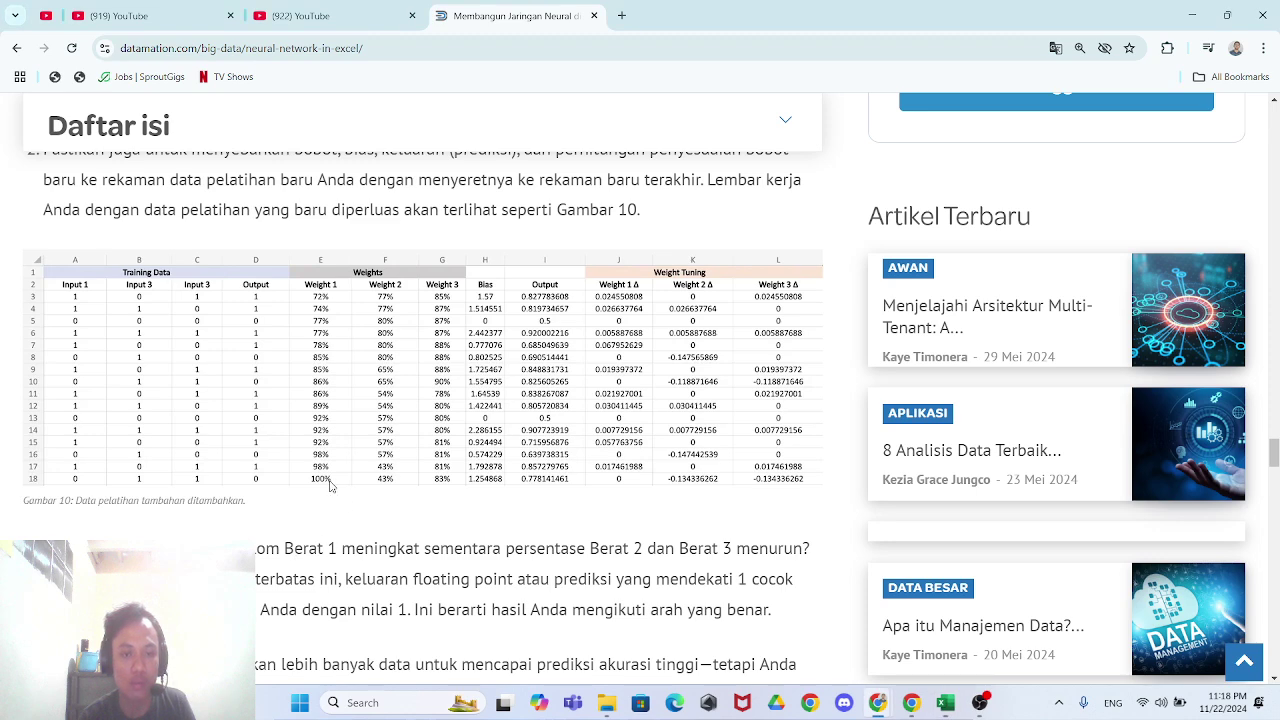
key("alt+Tab")
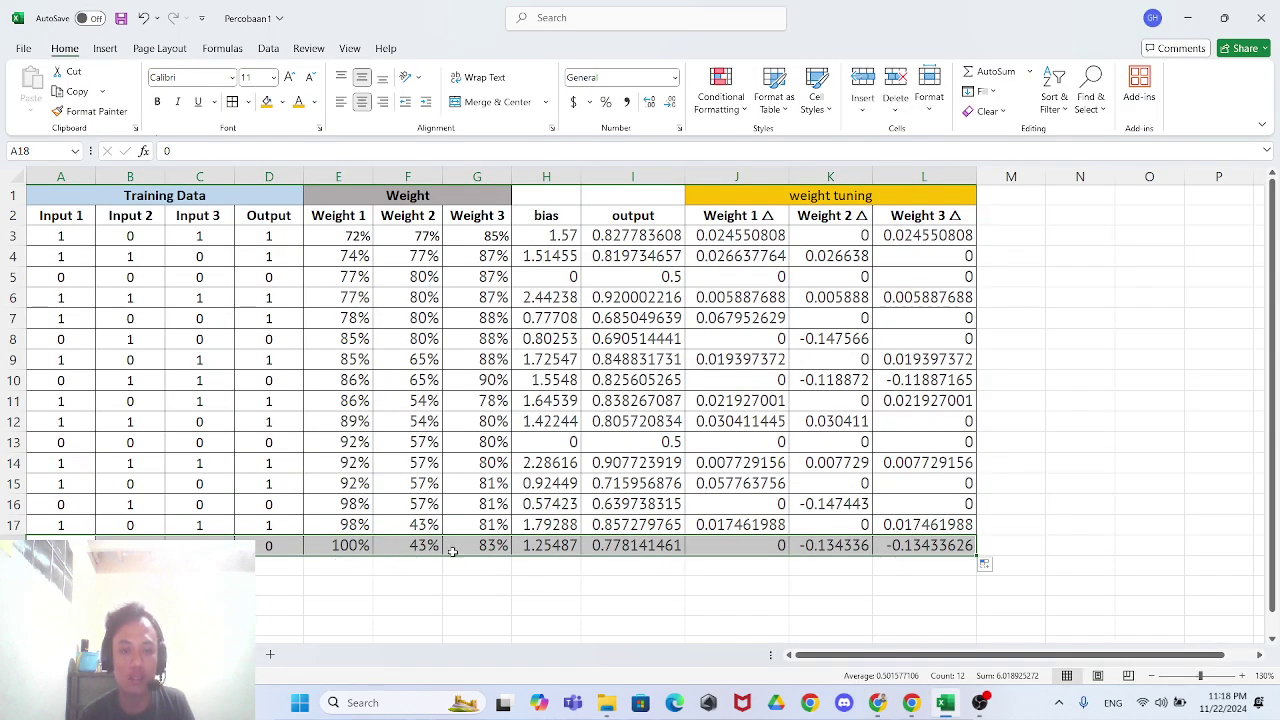
key("alt+Tab")
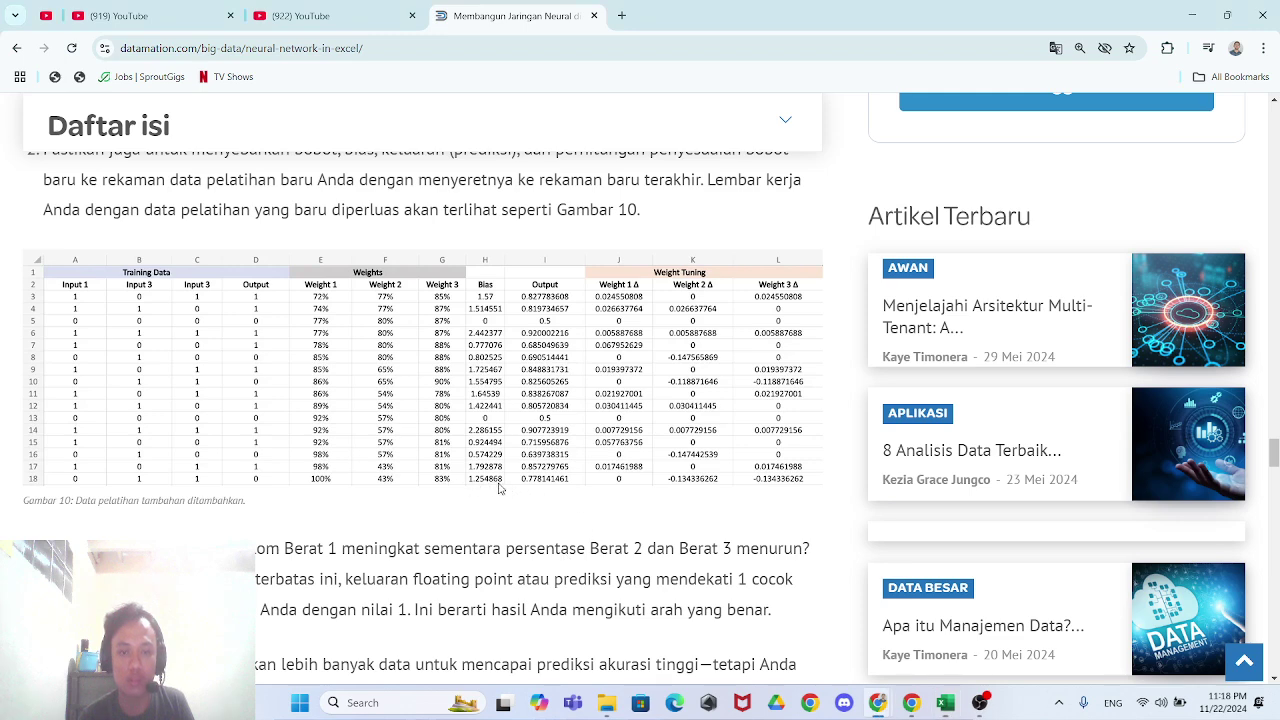
key("alt+Tab")
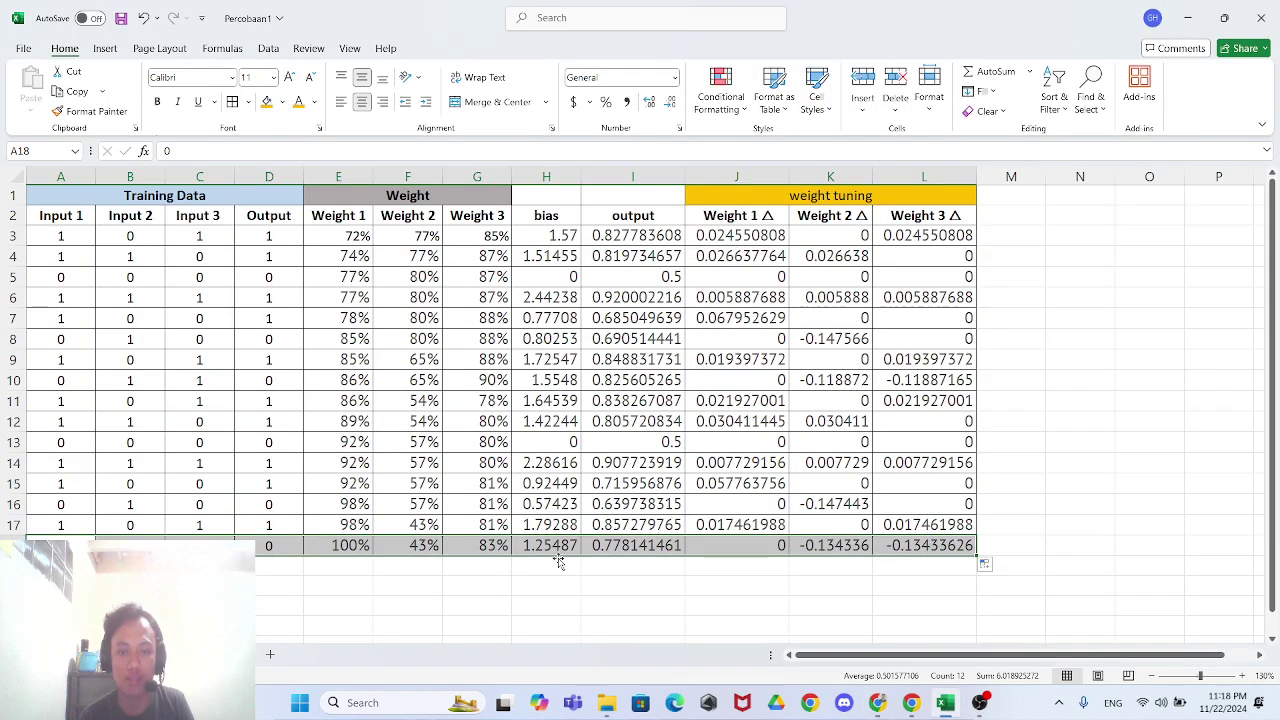
- AutoFit the width of the bias column H
key("ctrl+Home")
key("Right")
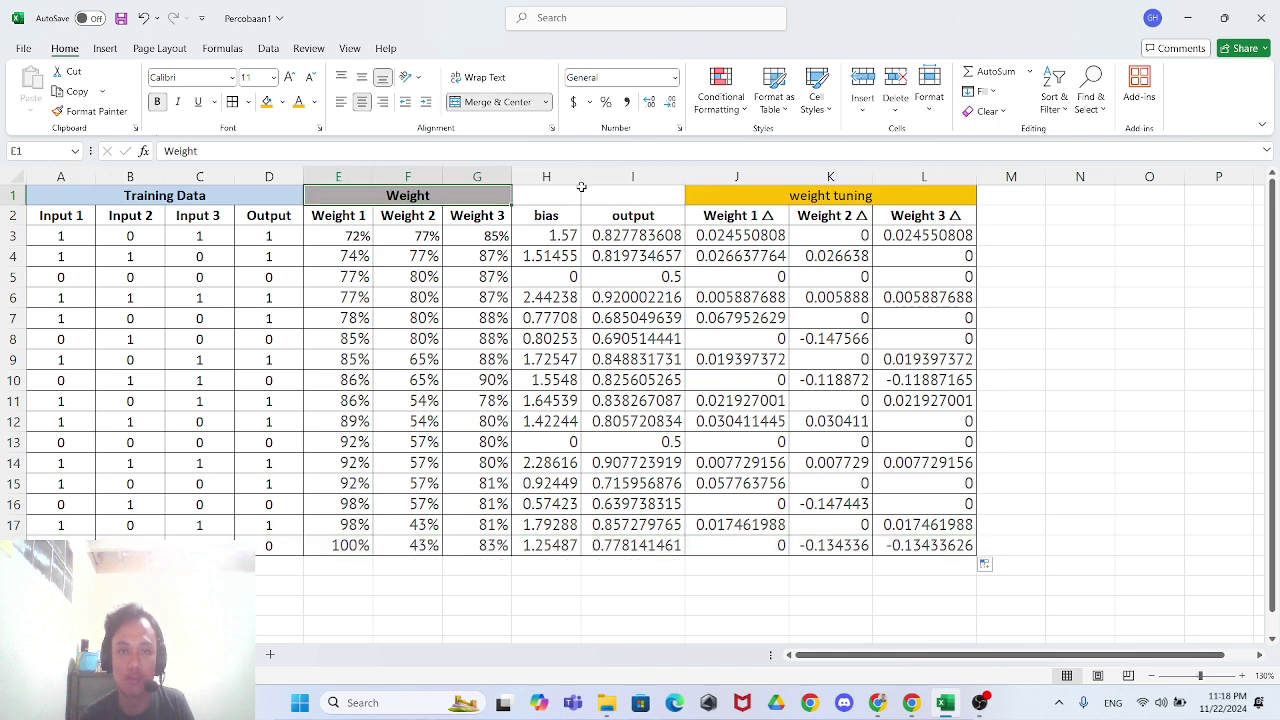
double_click(579, 175)
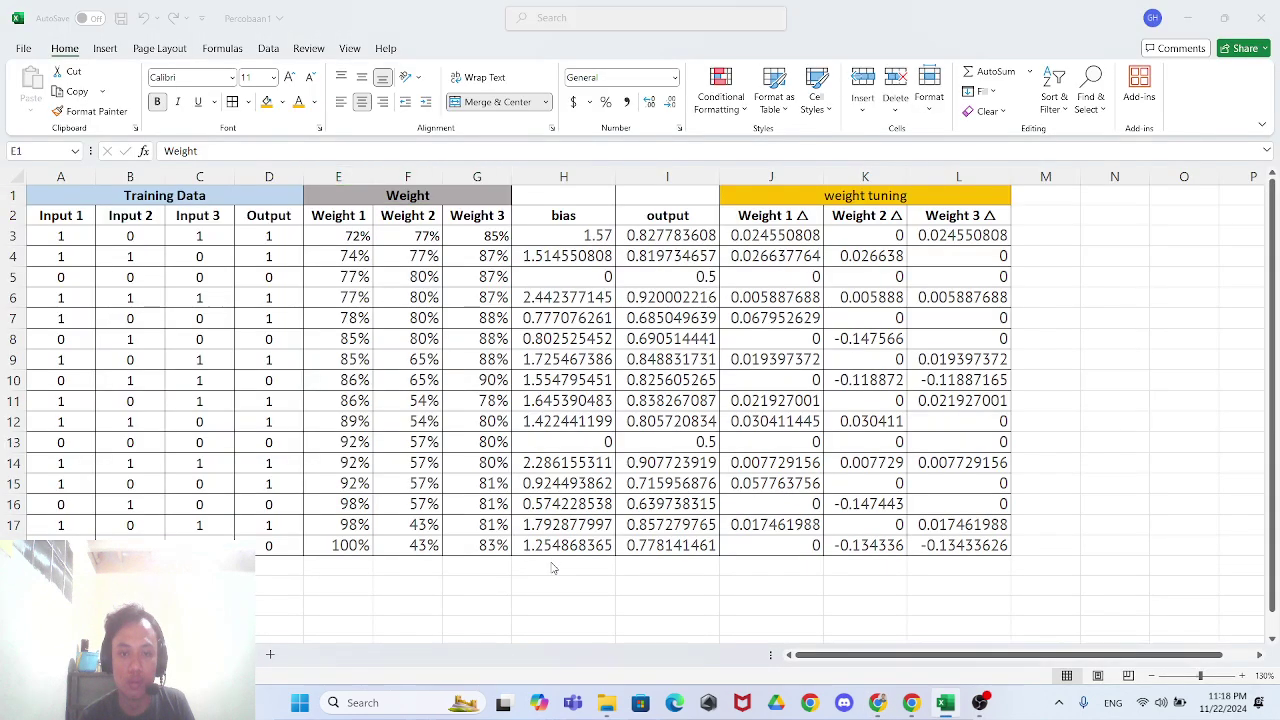
- Compare row 18's bias, output and weight tuning values with Figure 10 in Chrome, and review the whole table A1:L18 in Excel
key("alt+Tab")
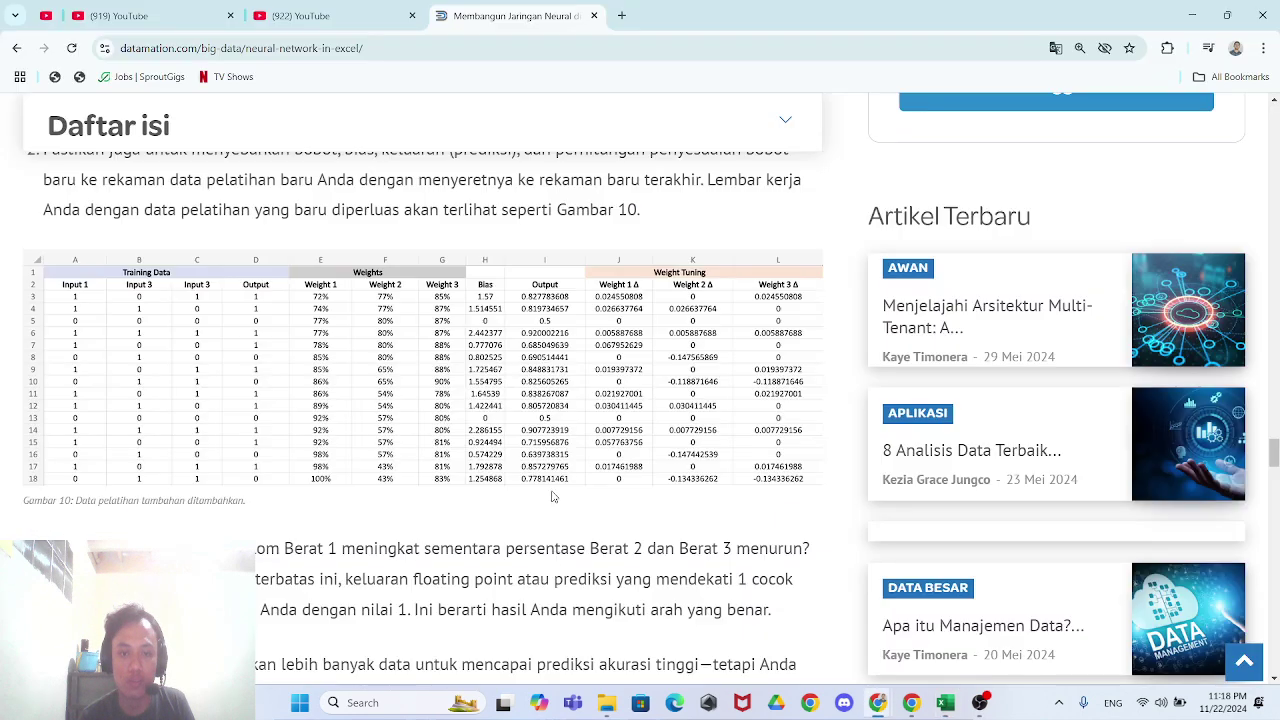
key("alt+Tab")
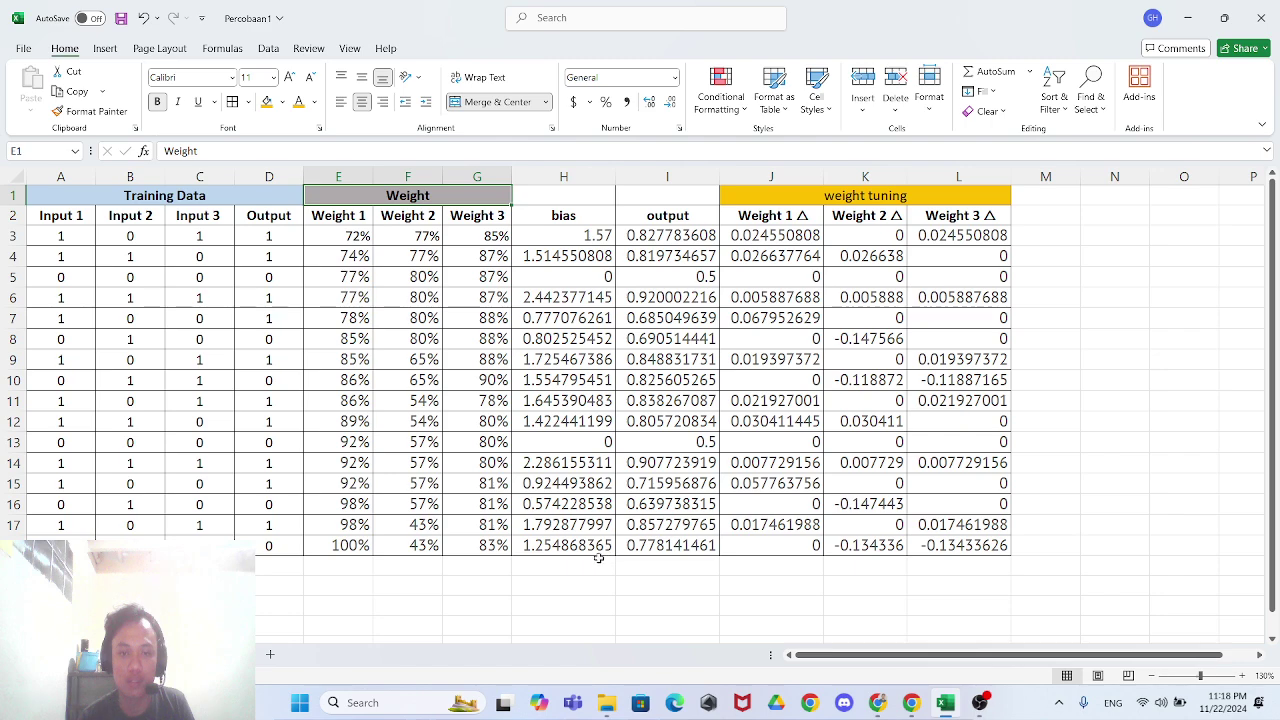
key("alt+Tab")
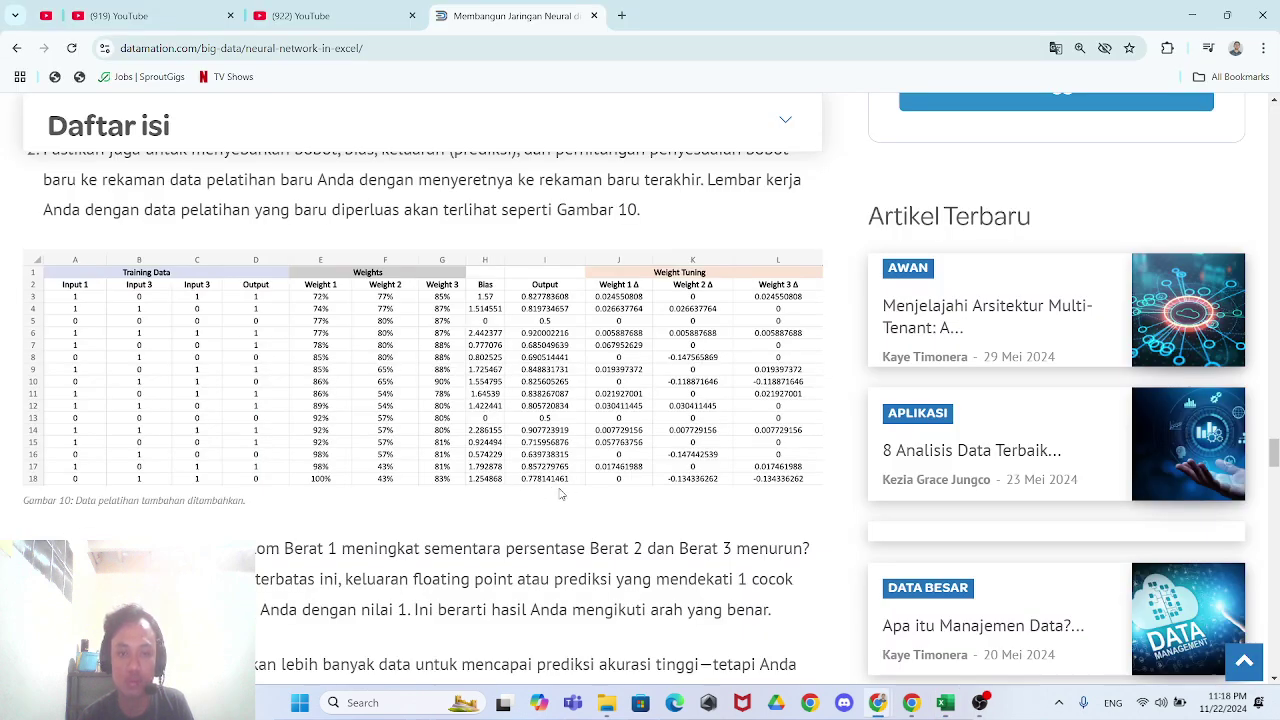
key("alt+Tab")
key("alt+Tab")
key("alt+Tab")
left_click(865, 549)
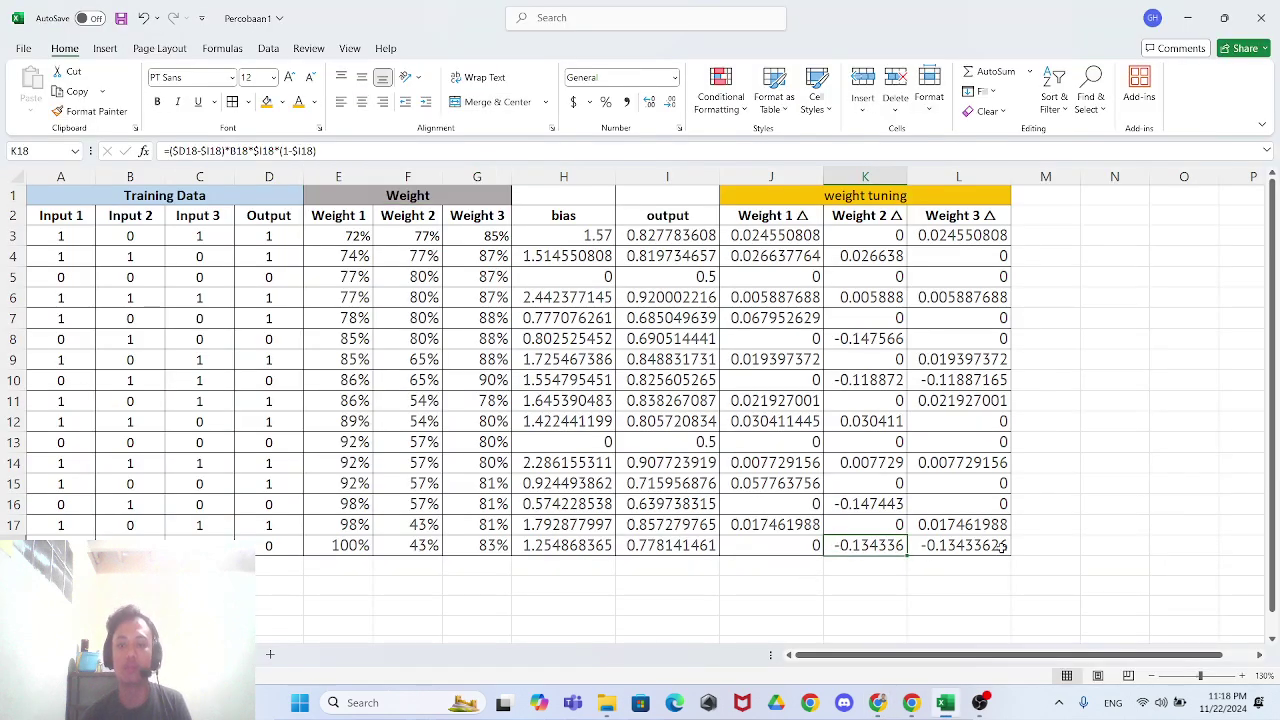
left_click(1027, 547)
left_click_drag(1003, 547, 56, 197)
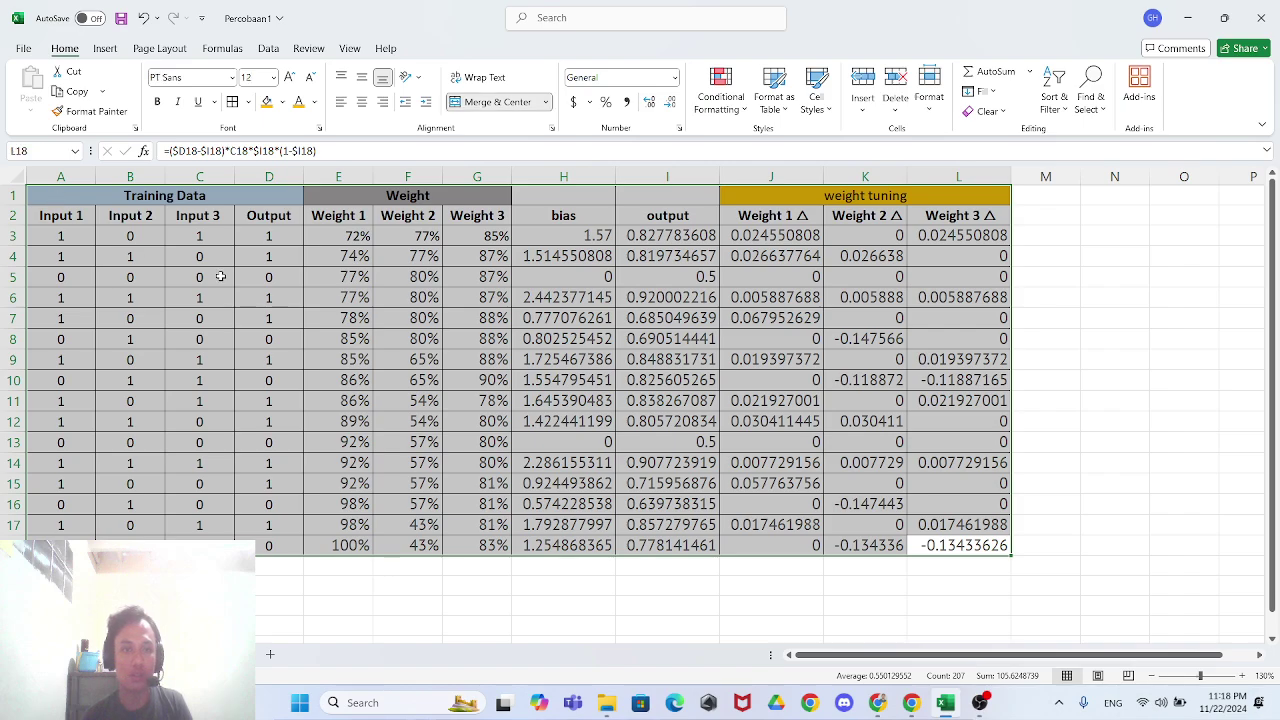
left_click(1040, 486)
left_click(1008, 548)
- Switch to the Chrome guide and read the closing paragraphs below Figure 10 about the weight trends and prediction accuracy
key("alt+Tab")
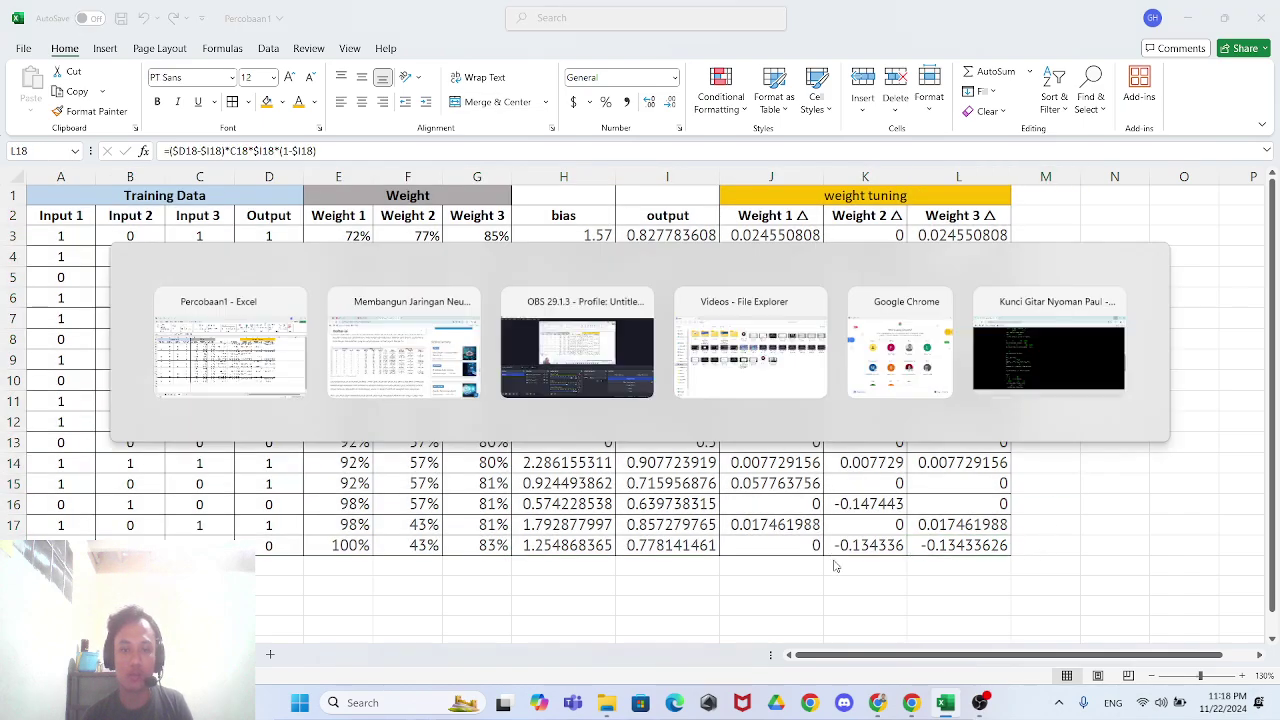
scroll(470, 488, "down", 4)
scroll(470, 488, "up", 3)
scroll(300, 470, "down", 2)
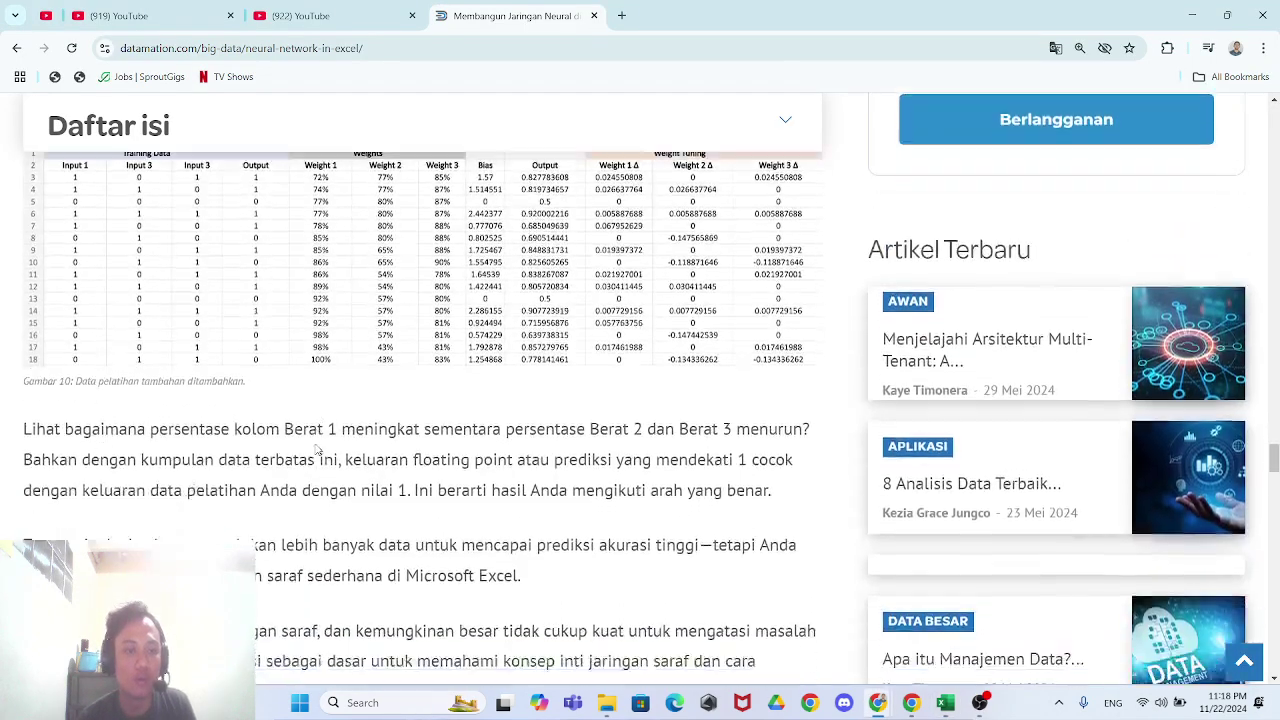
scroll(187, 453, "up", 1)
scroll(187, 453, "up", 1)
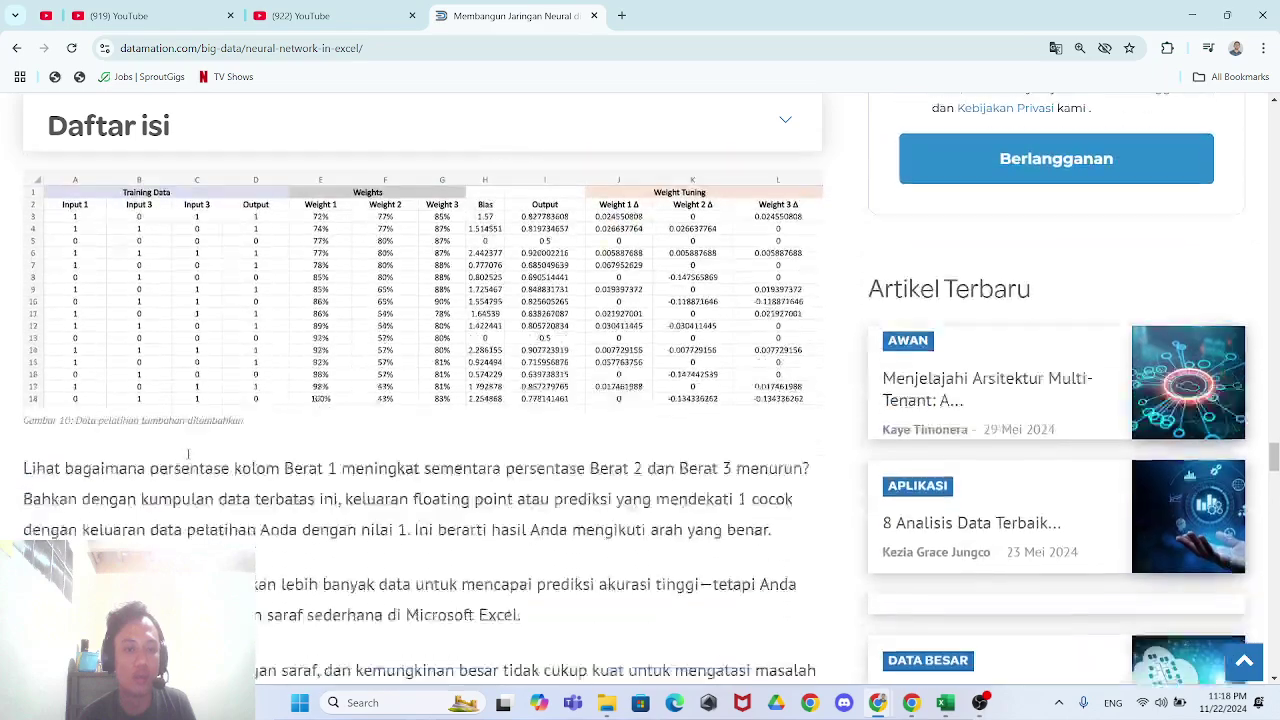
scroll(190, 470, "down", 2)
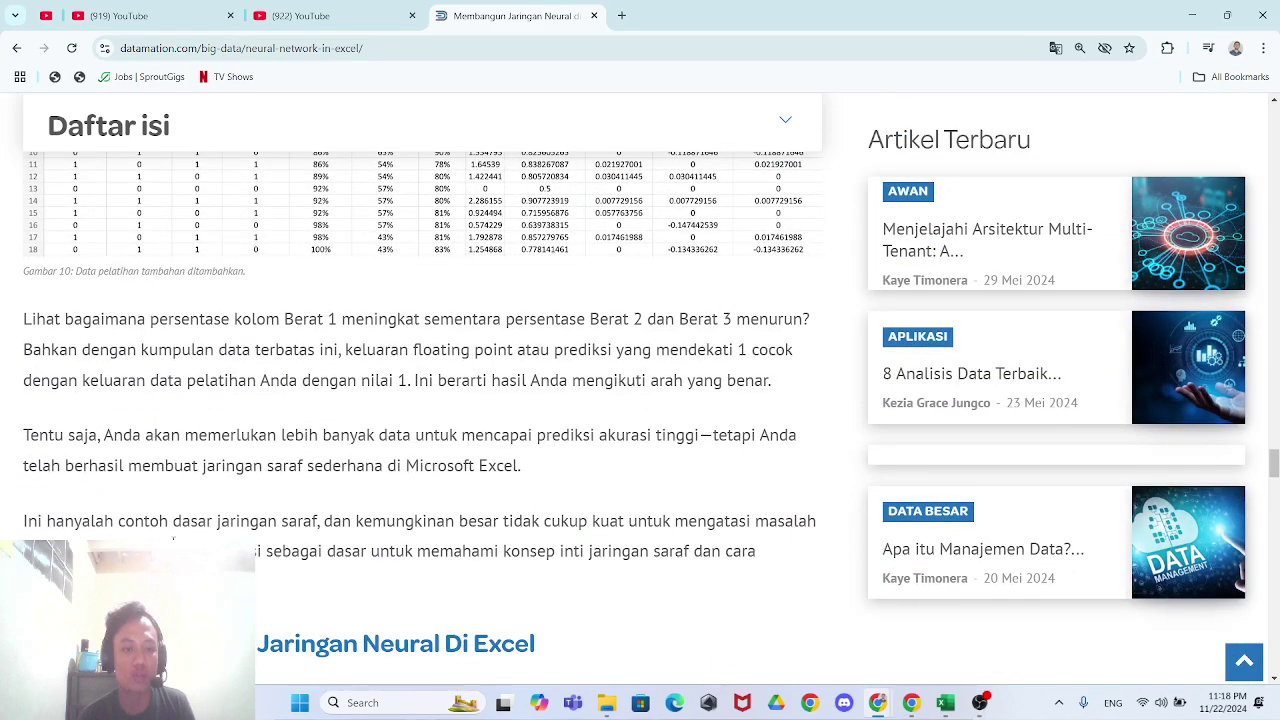
scroll(392, 600, "up", 1)
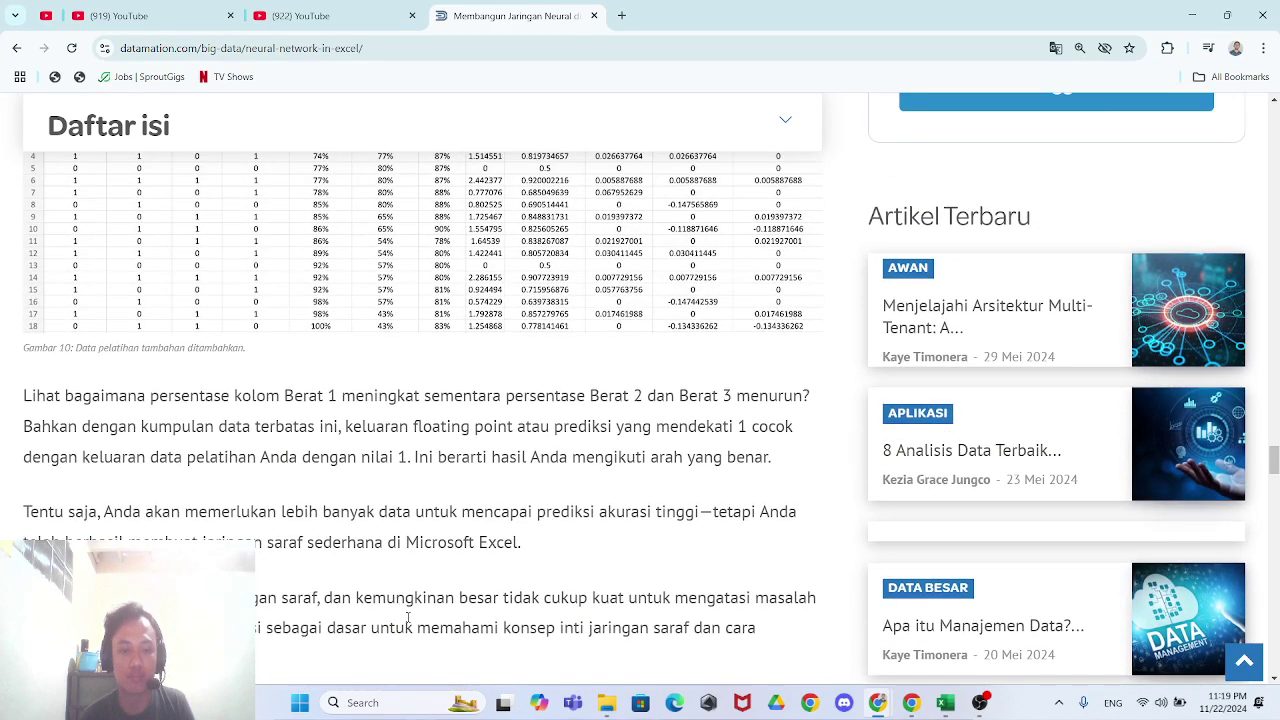
scroll(527, 614, "up", 1)
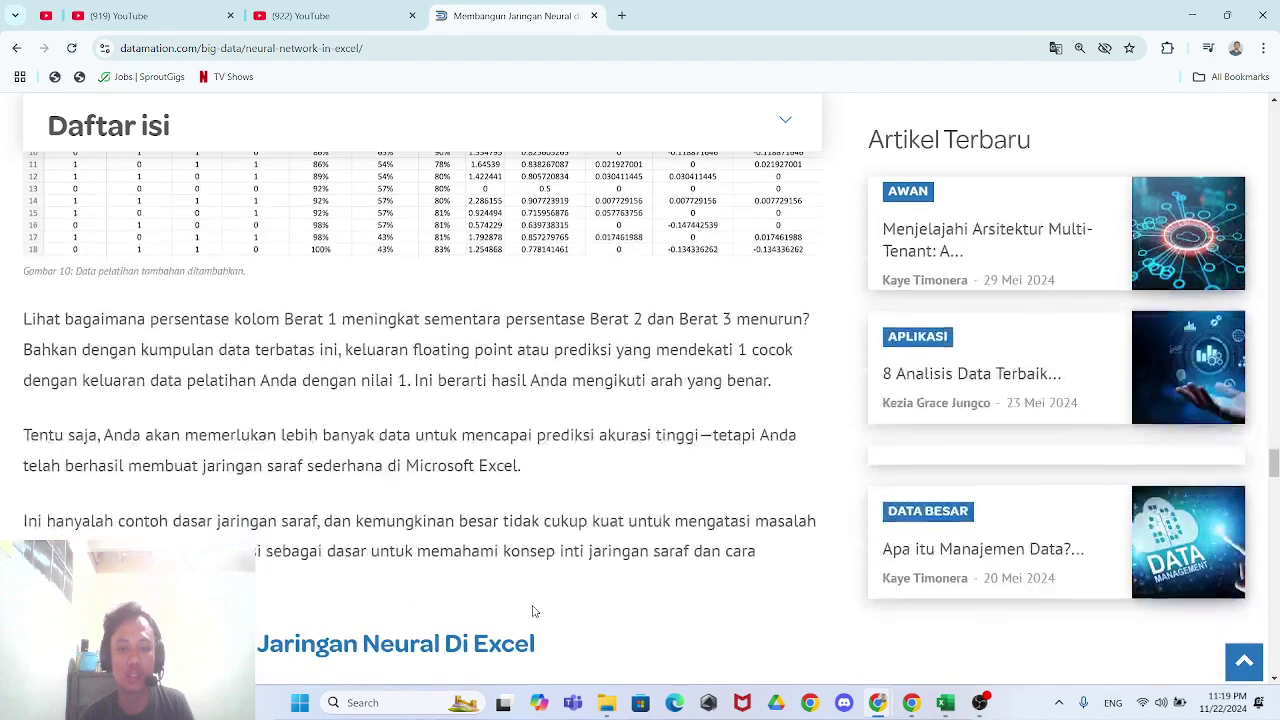
scroll(533, 605, "down", 2)
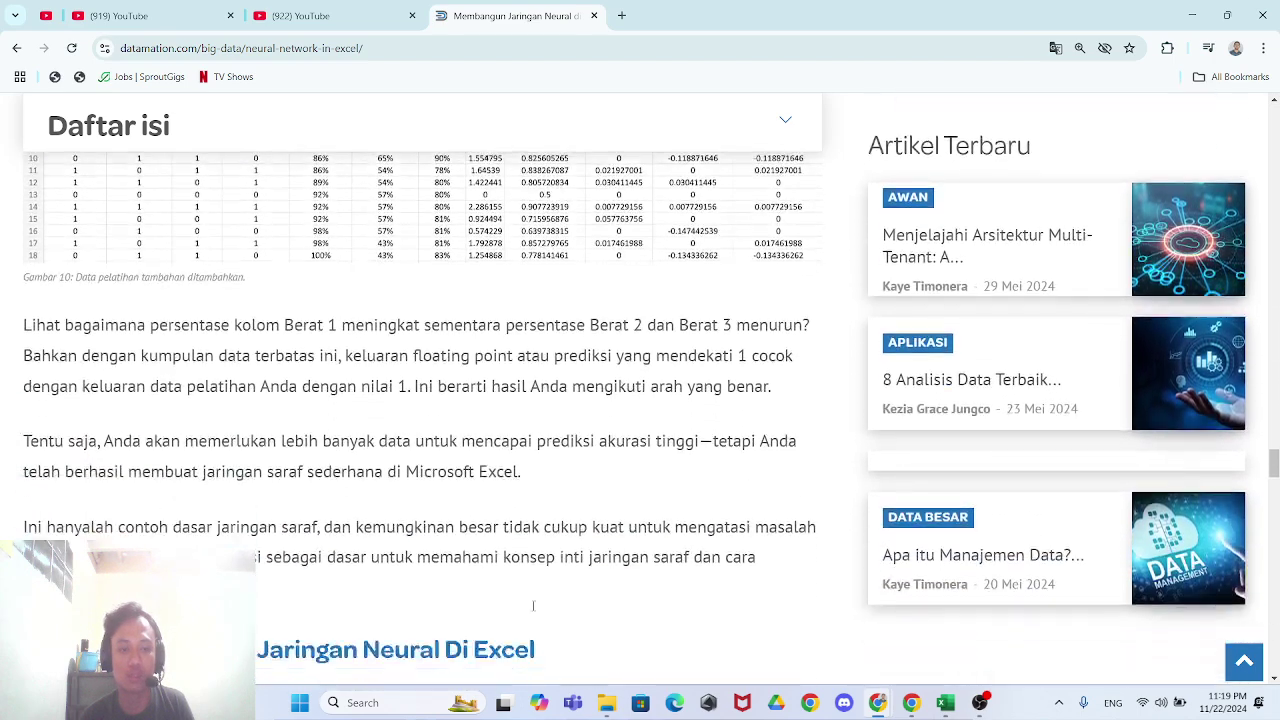
scroll(531, 607, "up", 1)
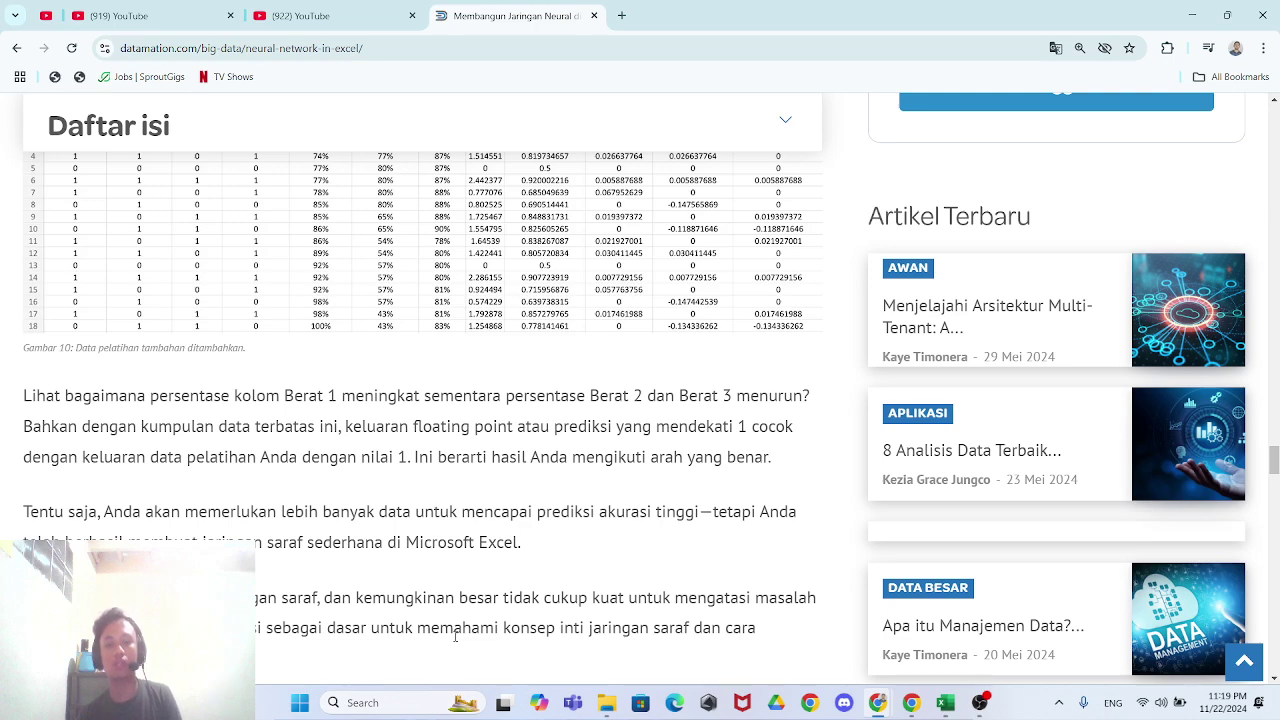
- Review the guide's instructions above Figure 10 for copying the training data and extending the calculations
scroll(451, 630, "up", 5)
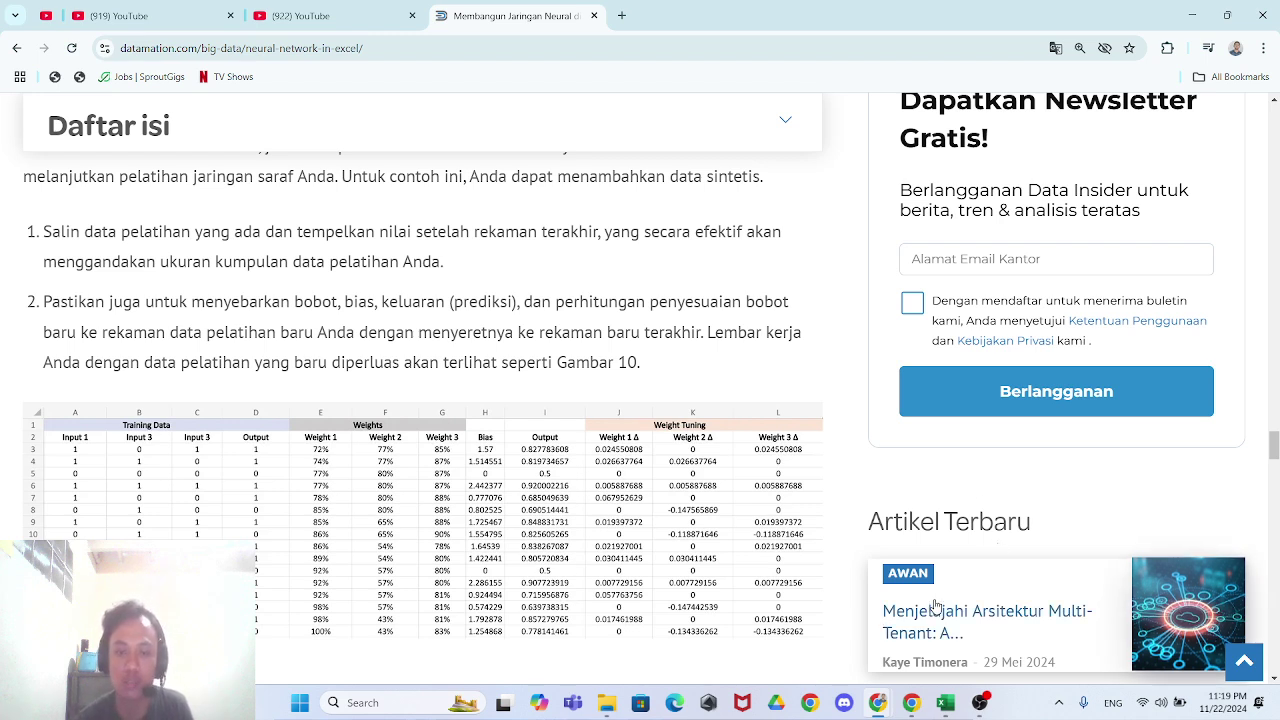
scroll(772, 548, "up", 1)
scroll(770, 546, "down", 2)
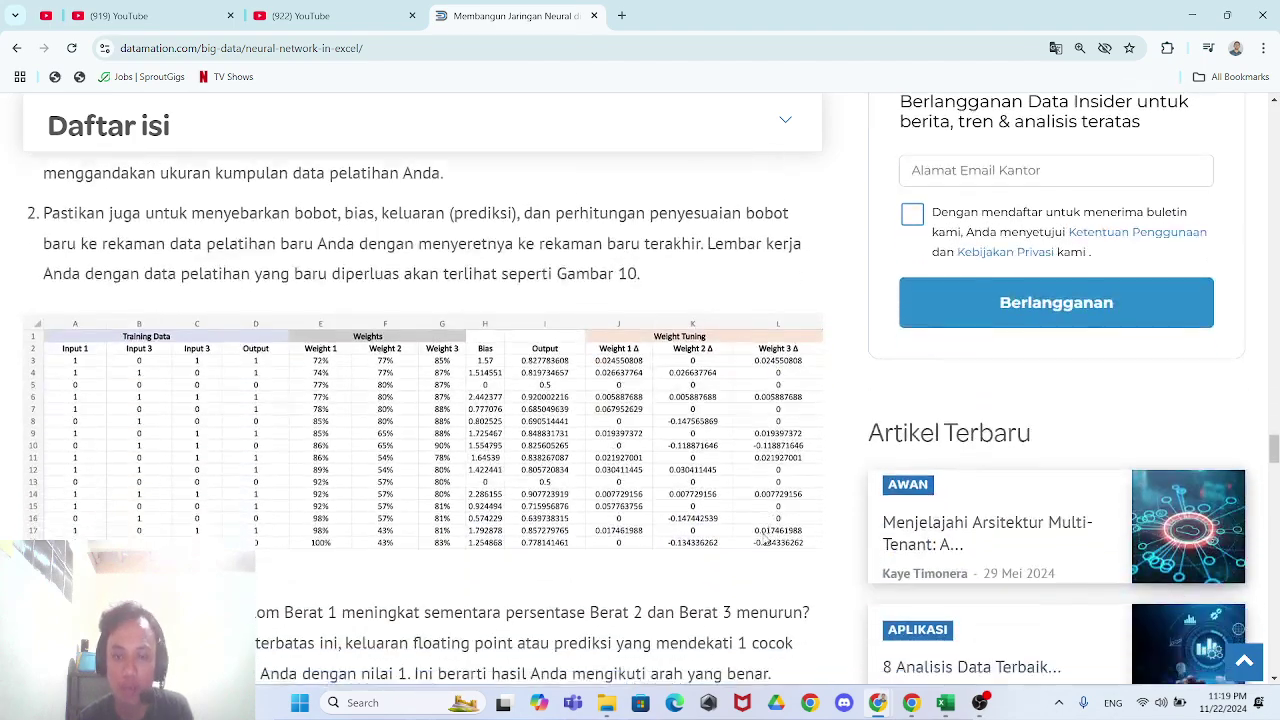
scroll(765, 542, "up", 1)
scroll(760, 538, "down", 2)
scroll(760, 538, "up", 3)
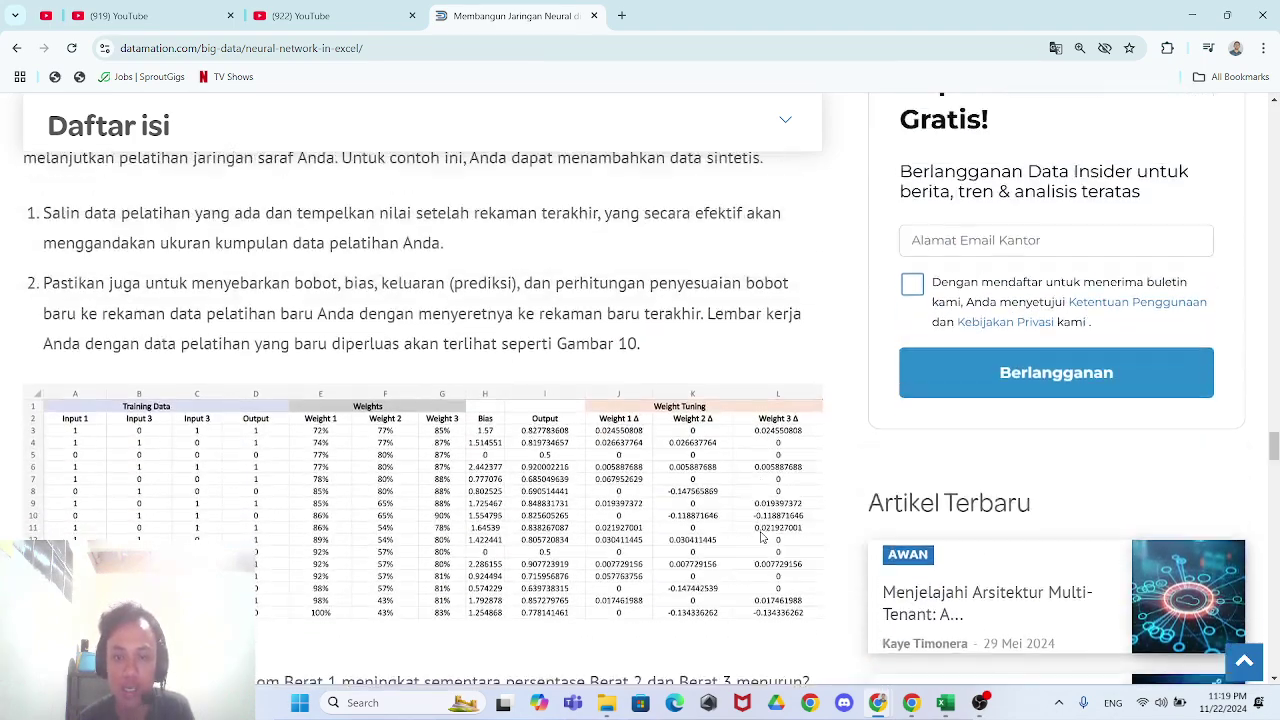
scroll(762, 538, "down", 1)
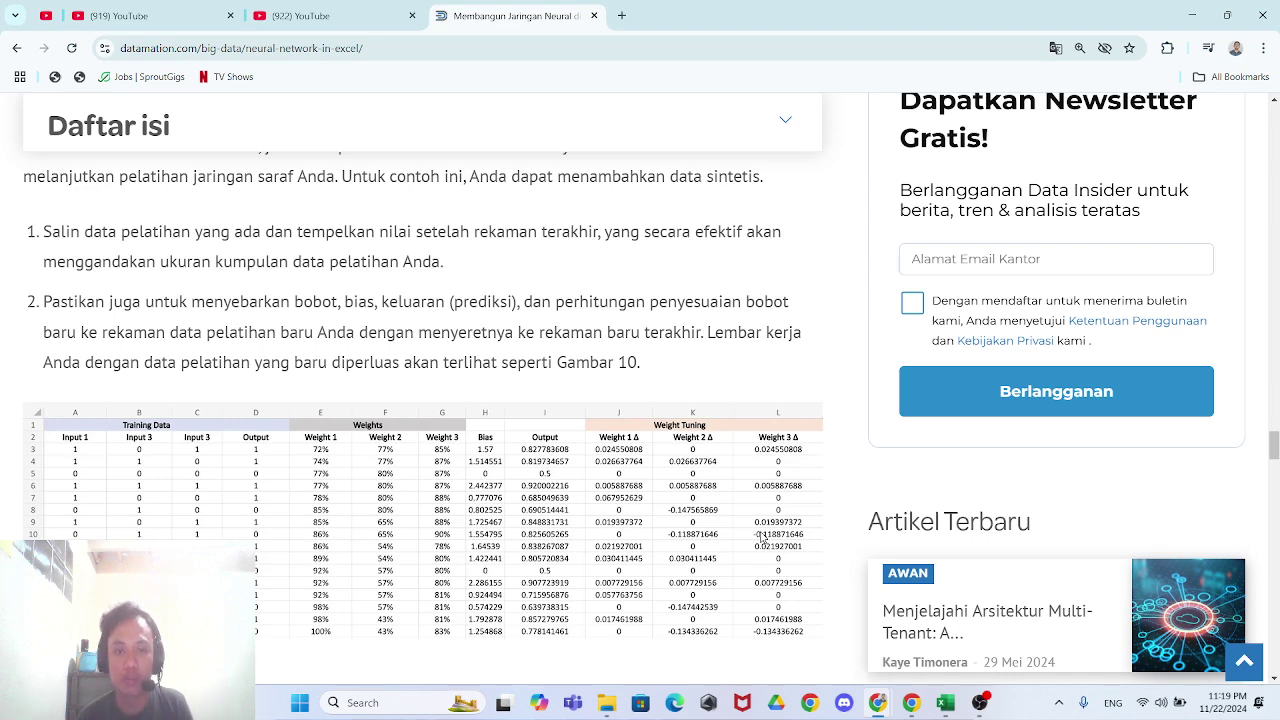
key("alt+Tab")
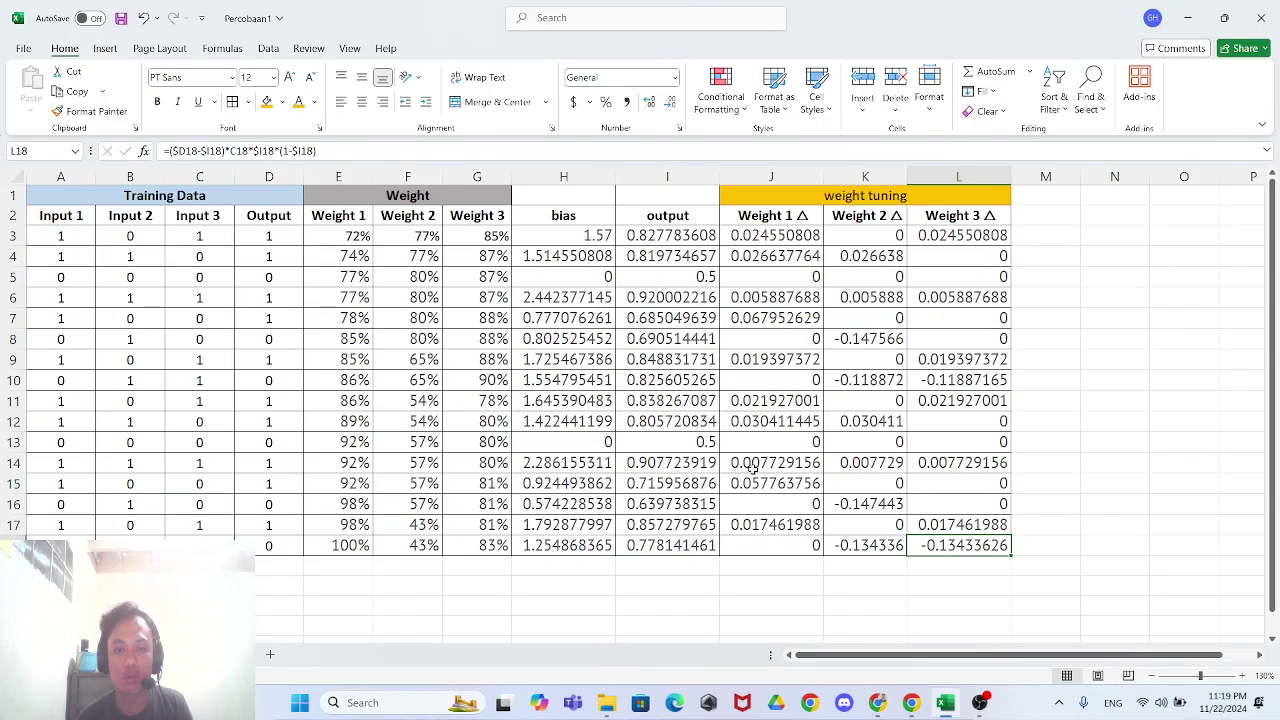
left_click(594, 464)
left_click(979, 704)
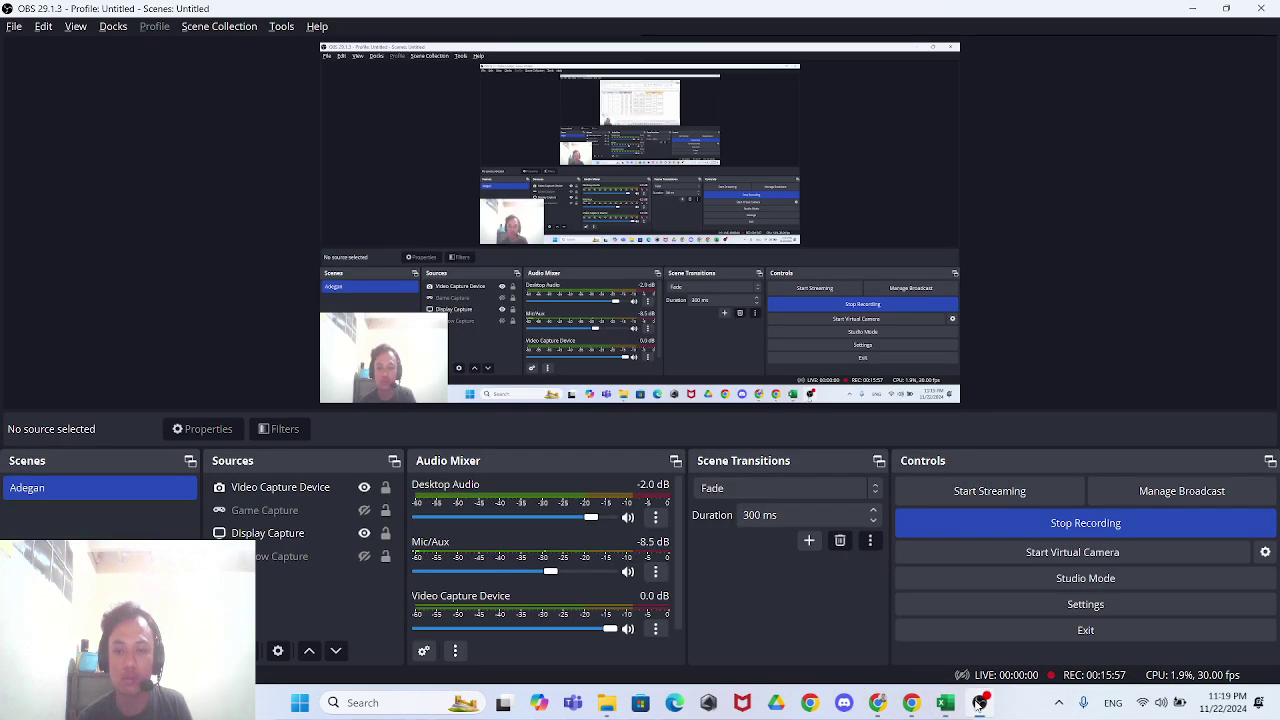